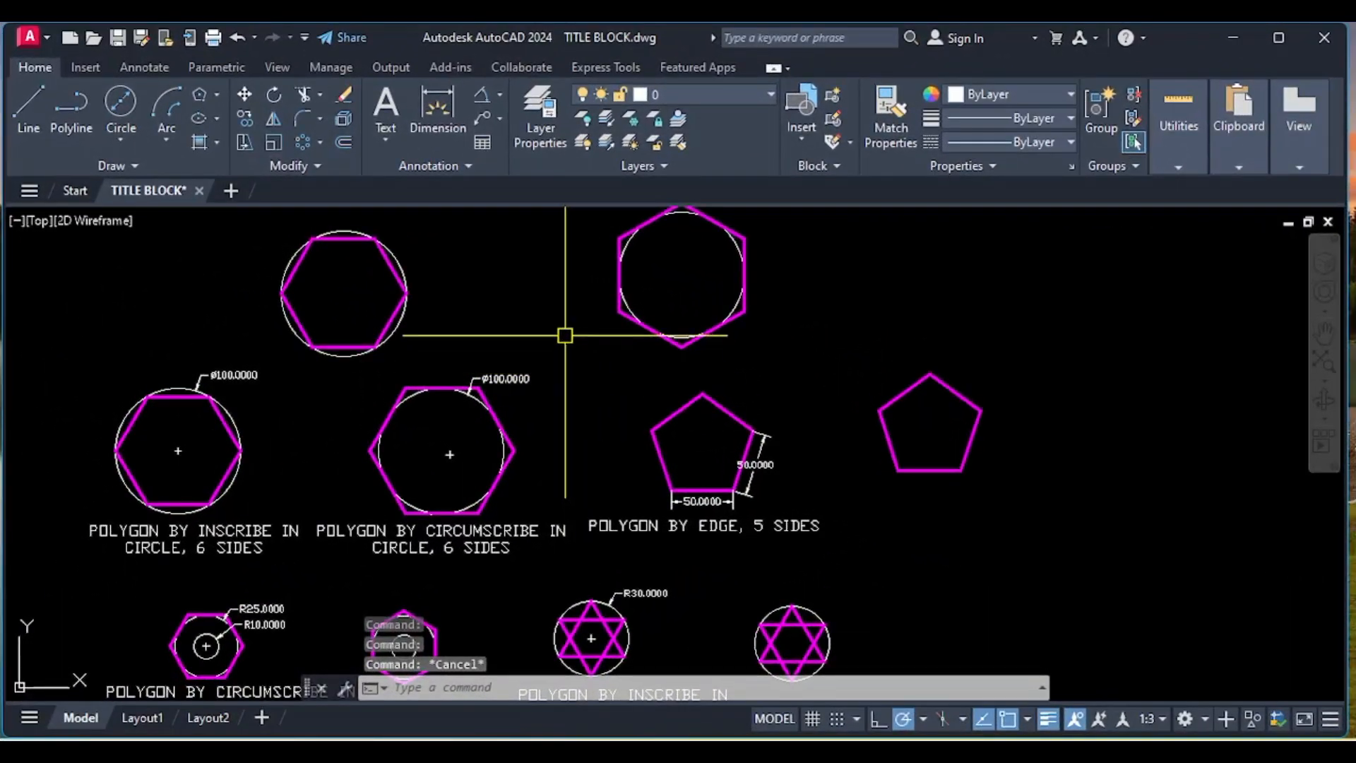
Create a new layer named REC
scroll(425, 379, down, 2)
scroll(502, 481, up, 2)
mouse_move(1271, 382)
middle_down()
mouse_move(502, 481)
mouse_move(718, 548)
middle_up()
scroll(598, 589, up, 2)
mouse_move(619, 598)
middle_down()
mouse_move(625, 562)
mouse_move(677, 545)
mouse_move(796, 546)
middle_up()
click(540, 99)
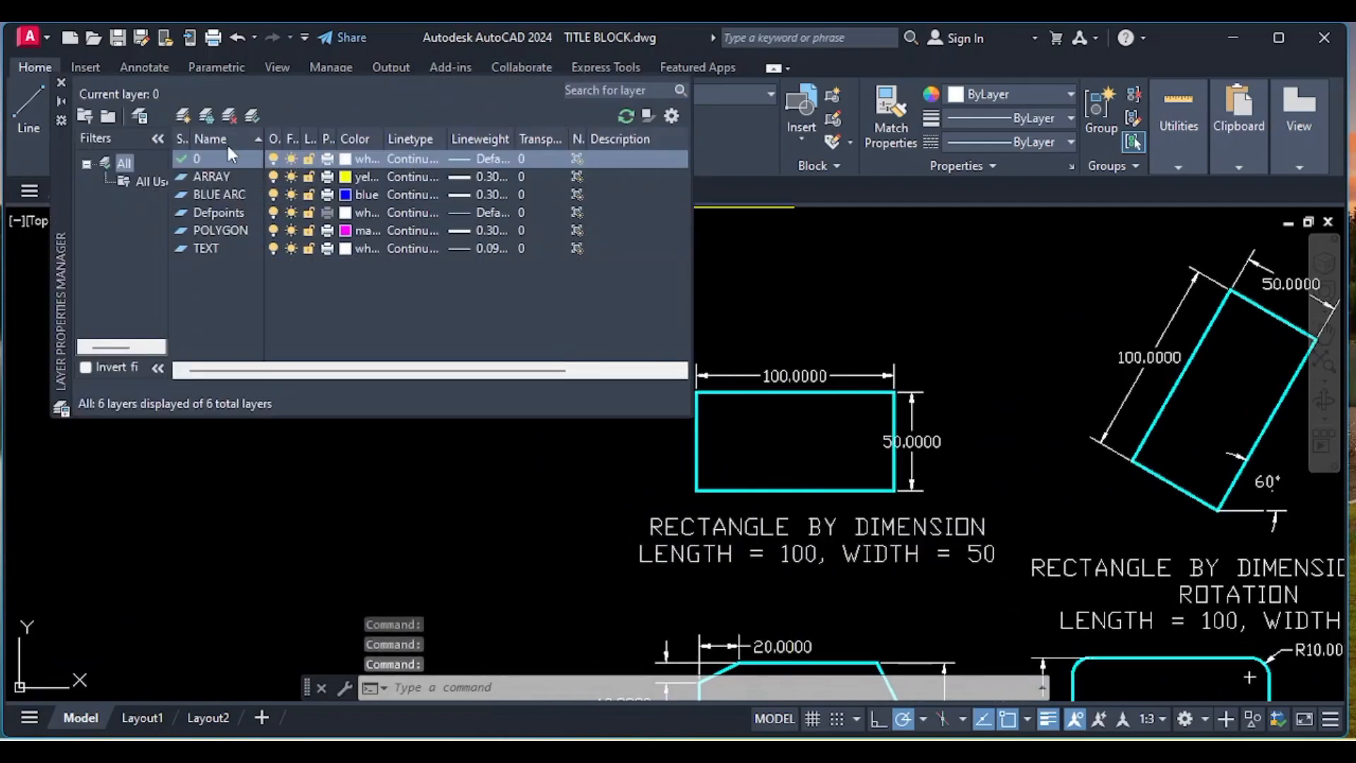
click(189, 118)
key(BackSpace)
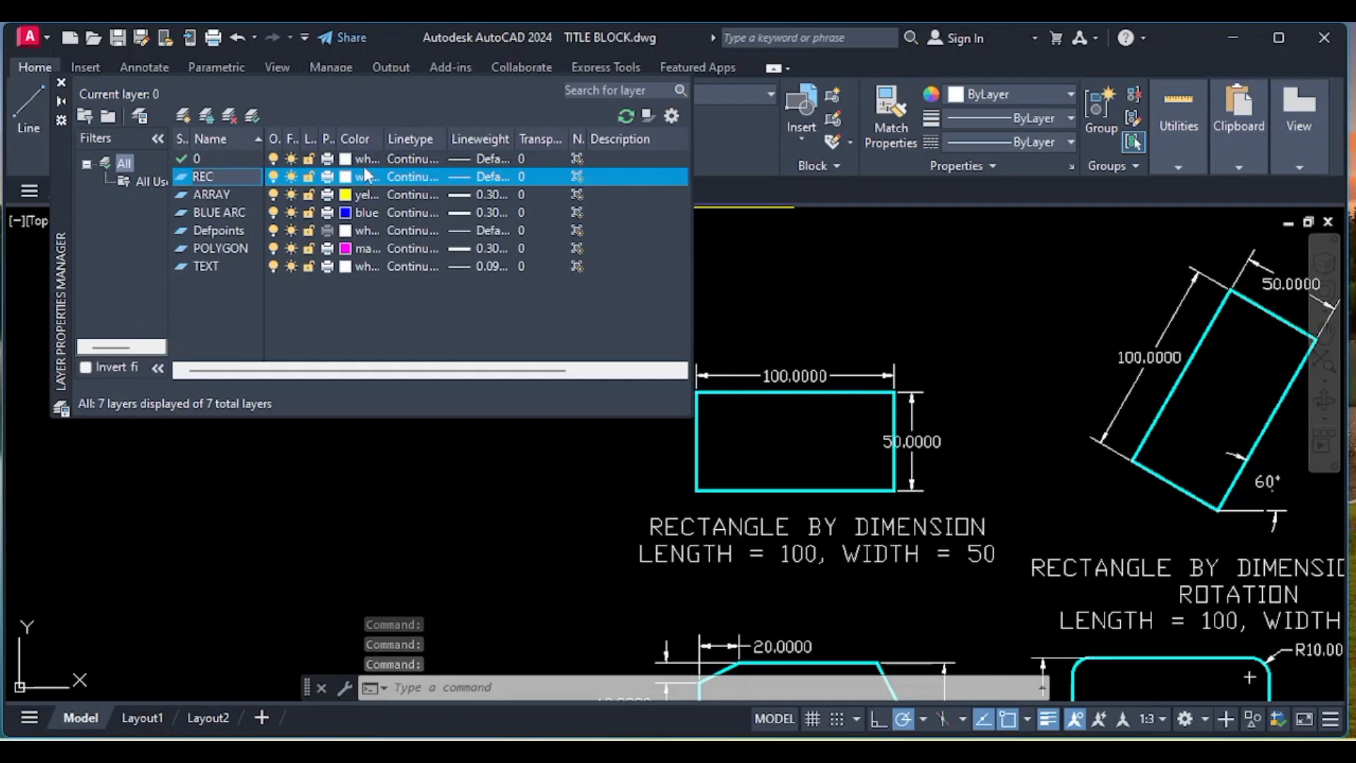
Set the REC layer's colour to cyan and its lineweight to 0.30 mm, and make it the current layer
click(346, 177)
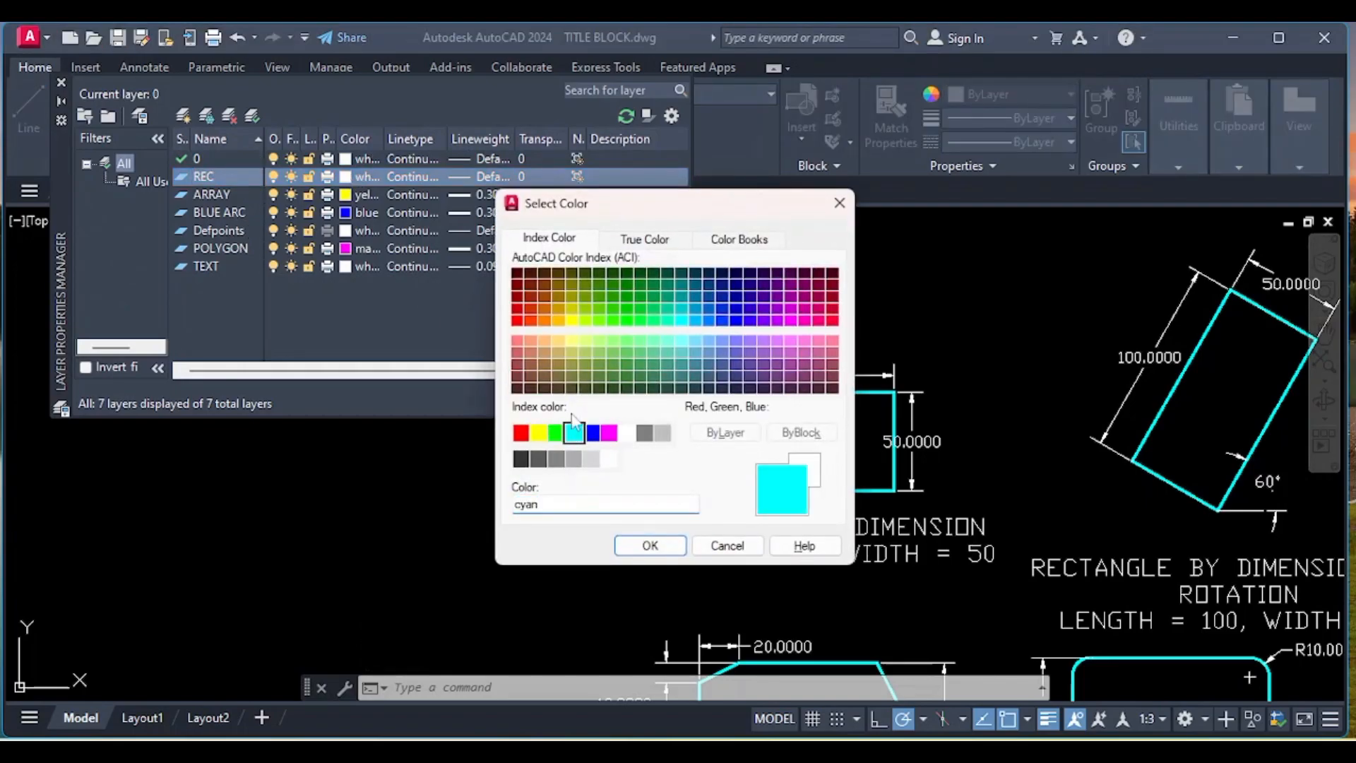
click(650, 544)
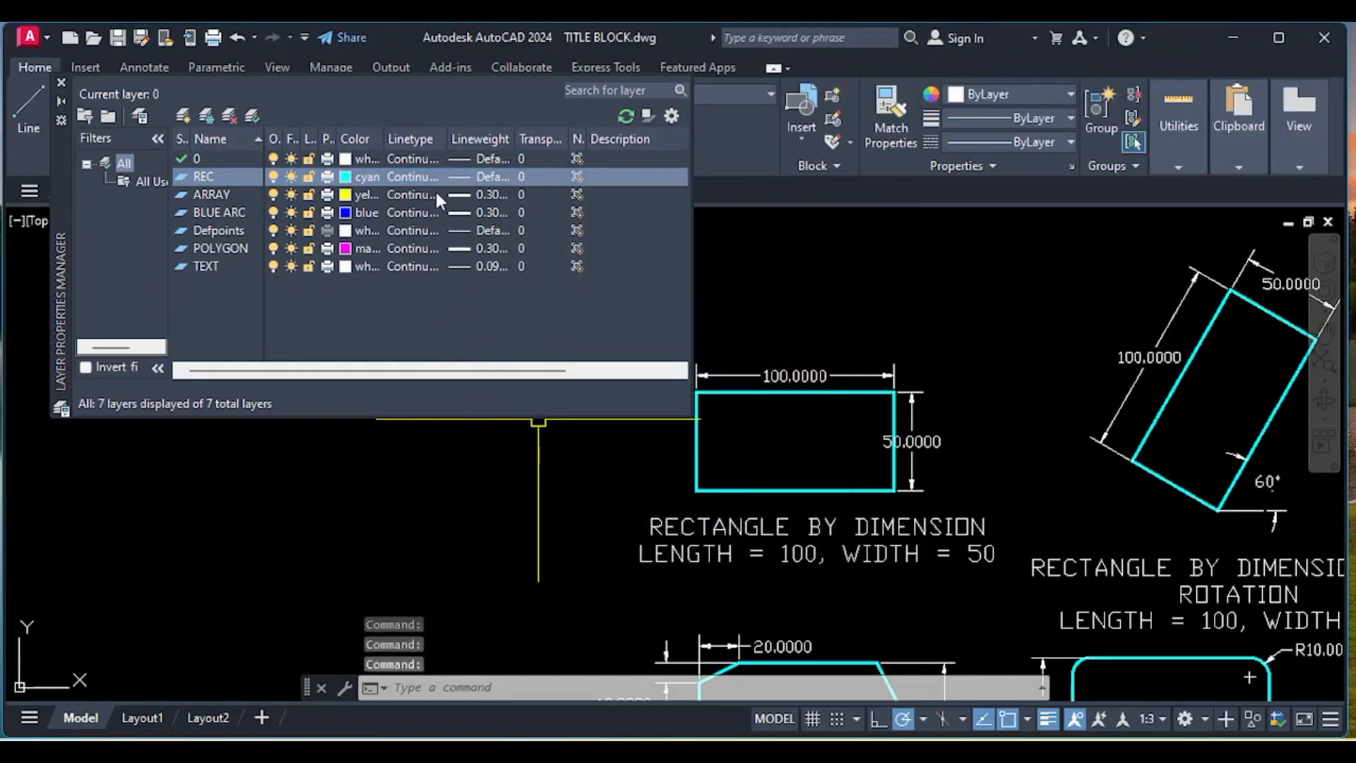
click(460, 178)
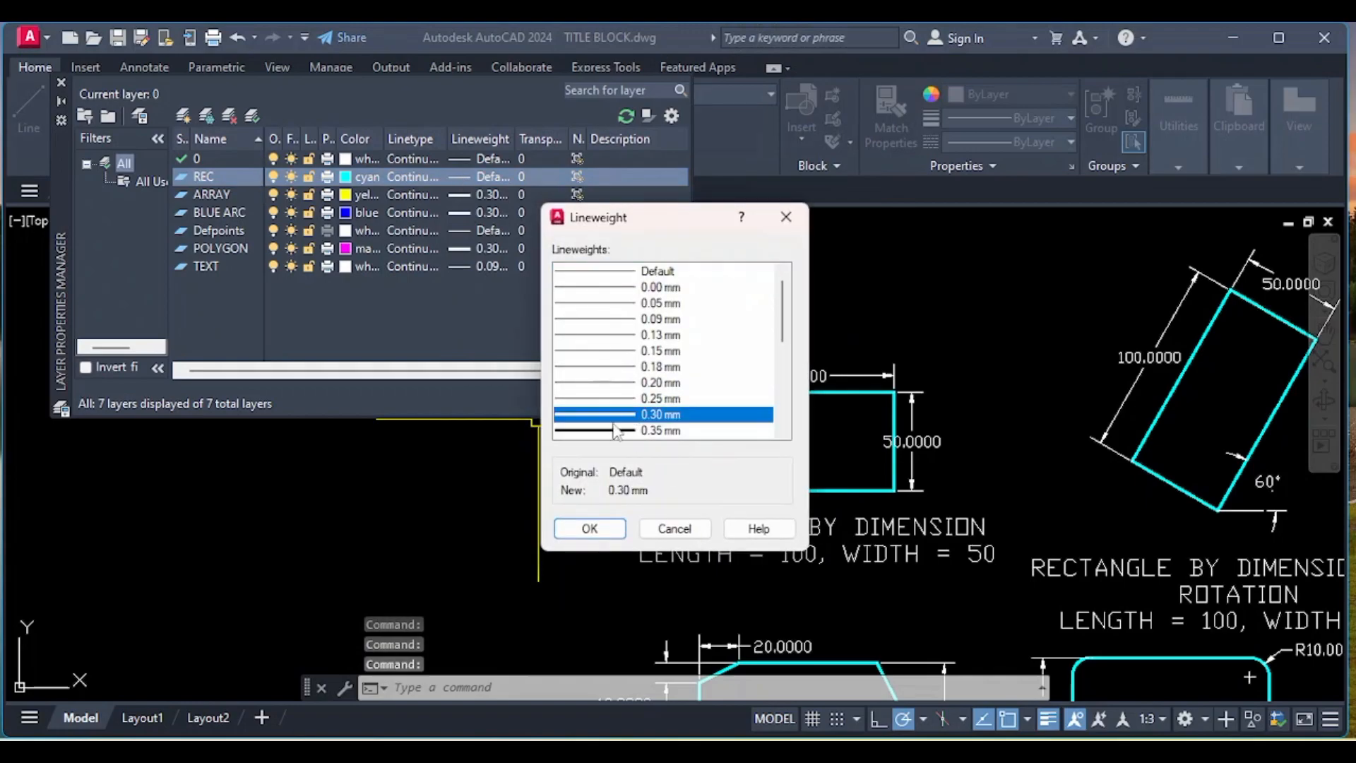
click(589, 530)
click(62, 82)
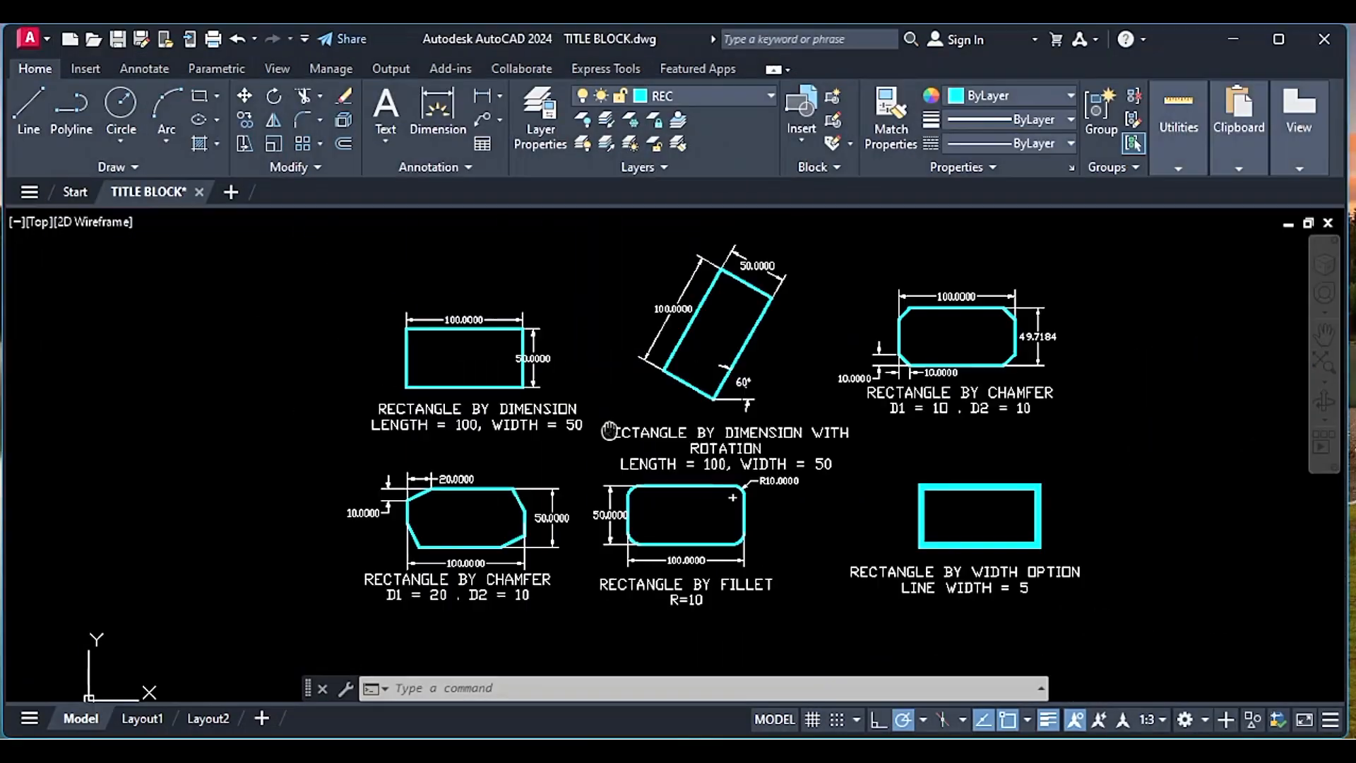
middle_drag(607, 430, 619, 431)
middle_drag(553, 391, 709, 406)
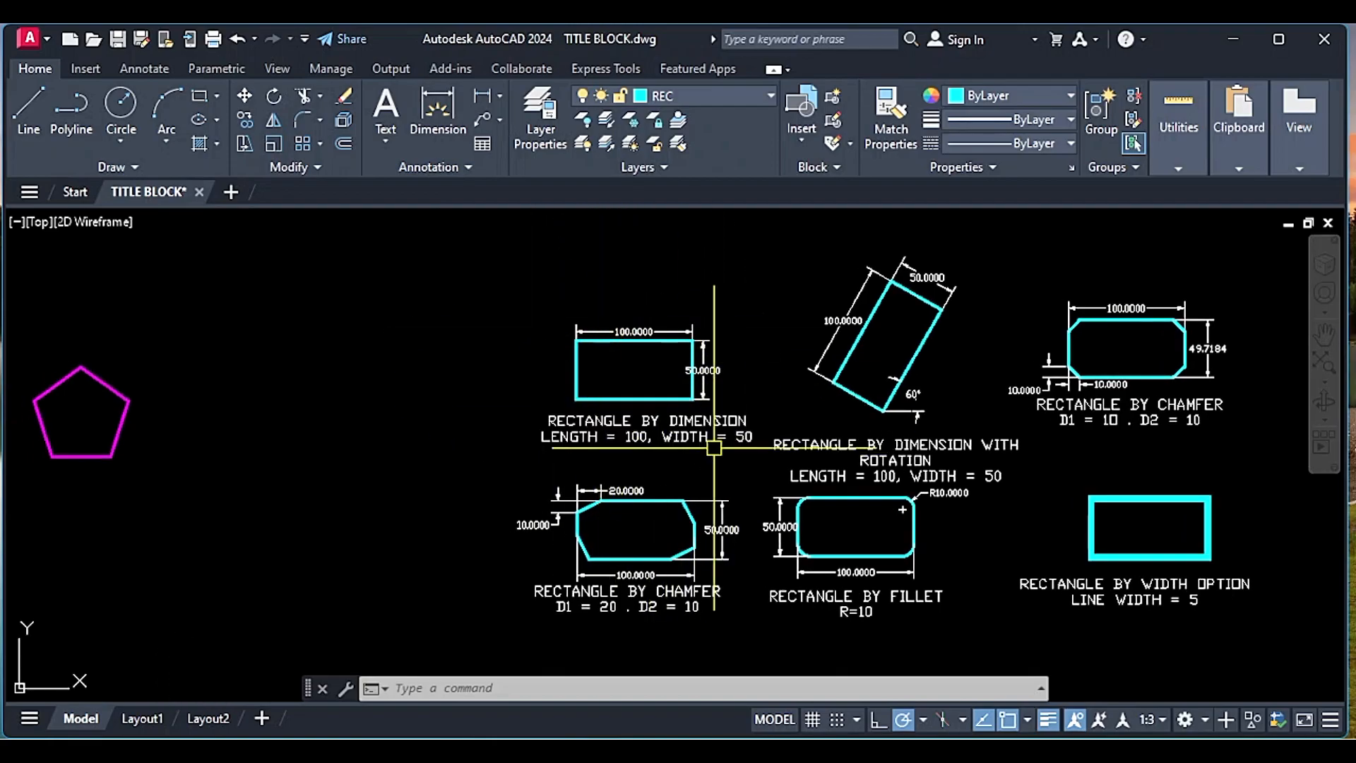
text(RE)
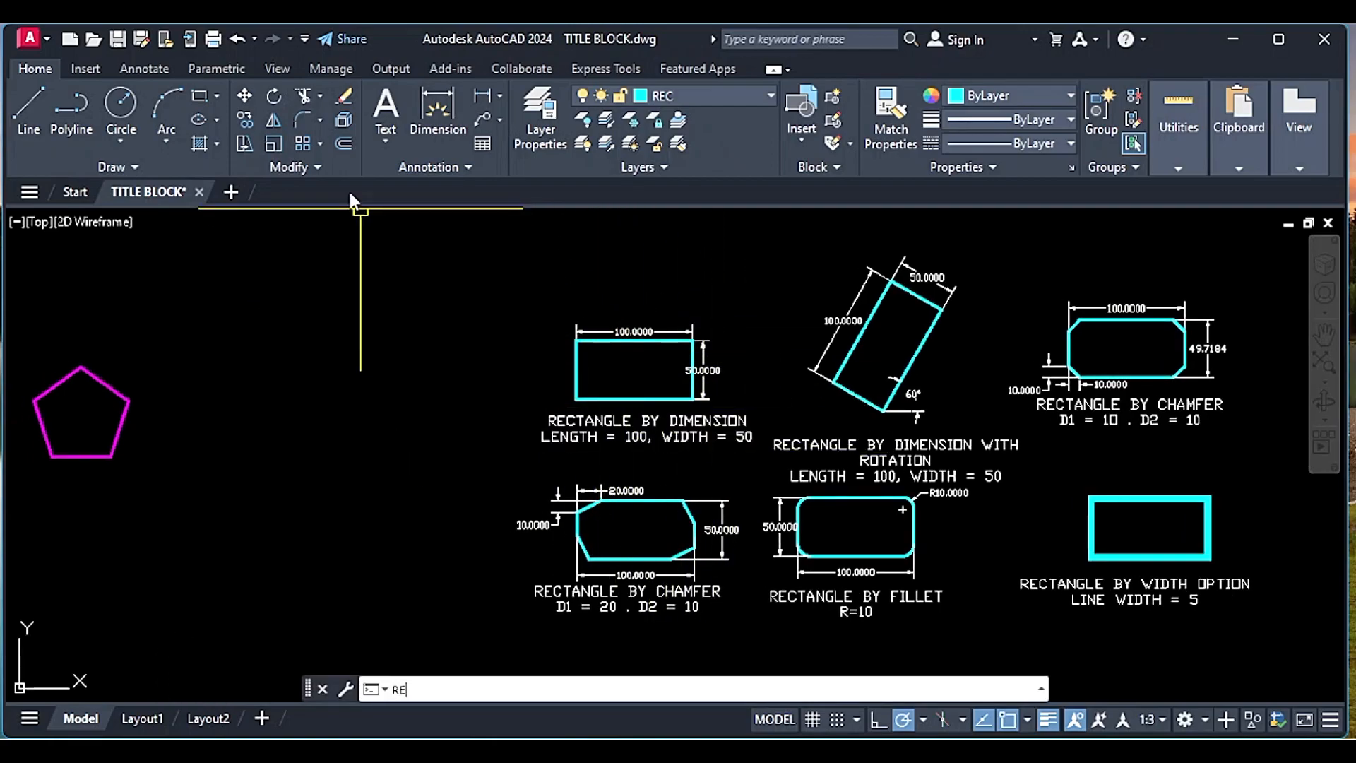
text(C)
key(Return)
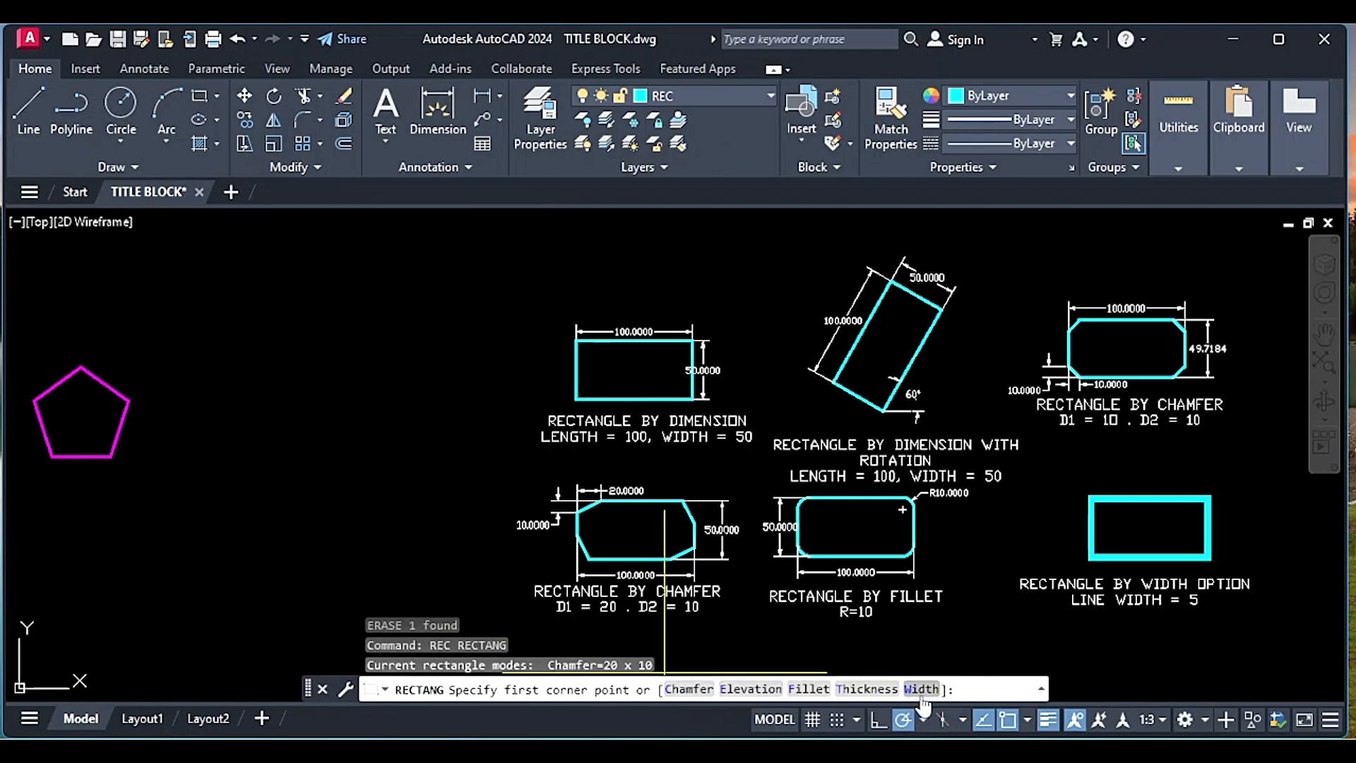
middle_drag(652, 427, 705, 427)
key(Escape)
Draw a rectangle by dimensions, length 100 and width 50, in the empty space between the pentagon and the dimensioned rectangle
text(REC)
key(Return)
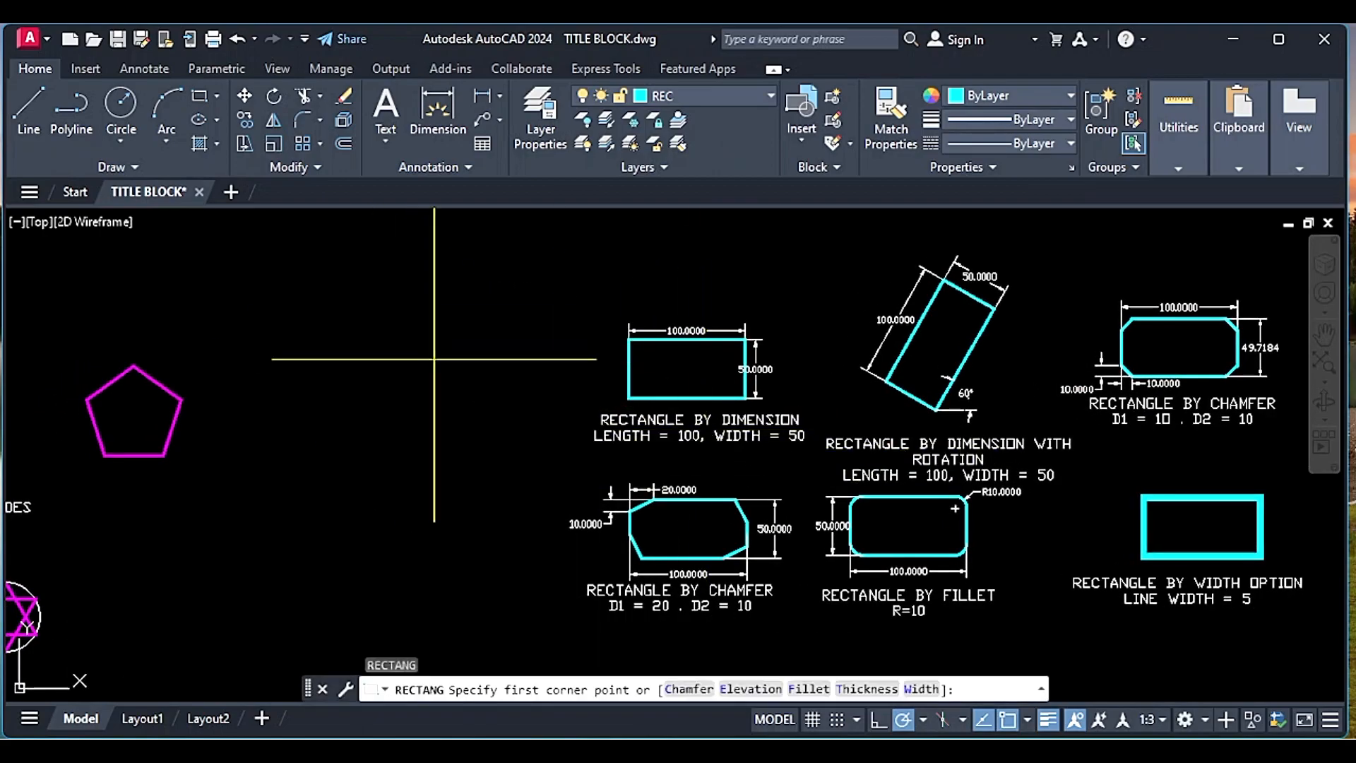
click(363, 457)
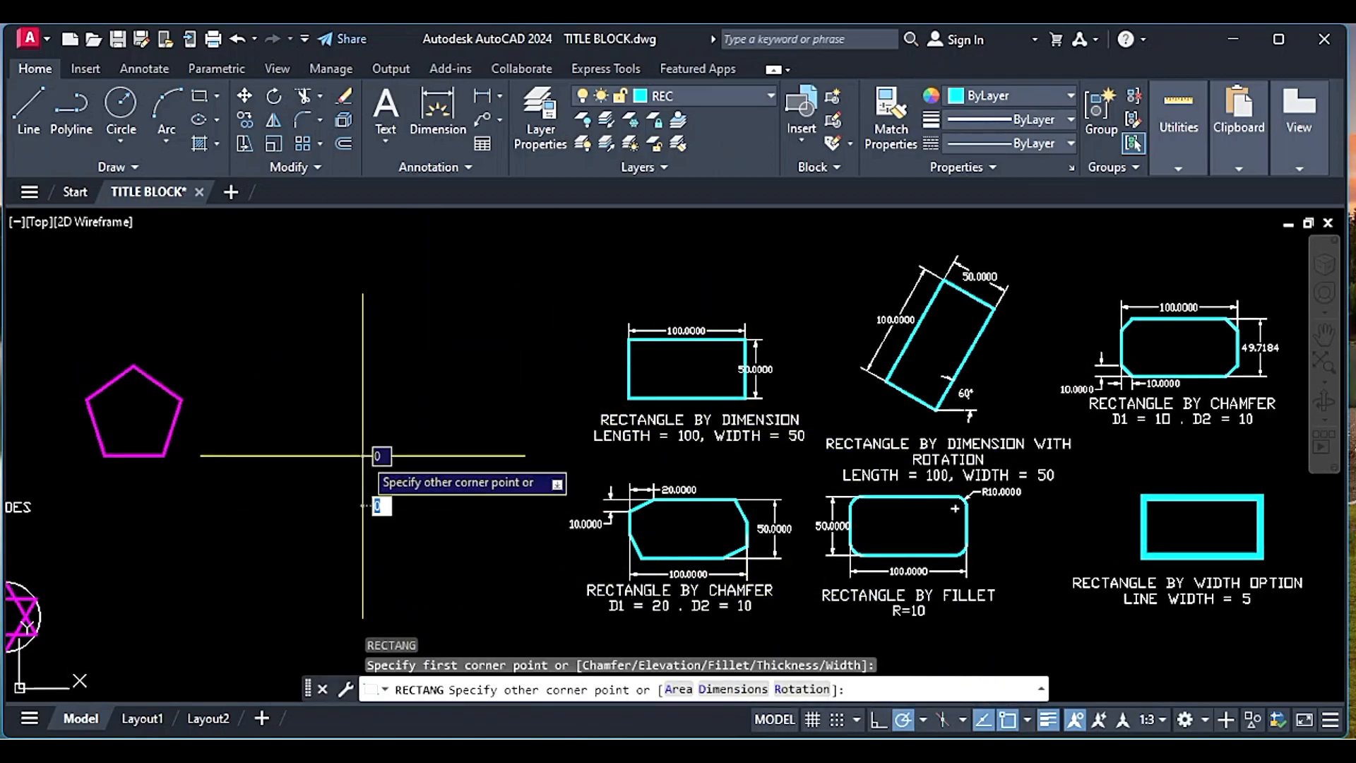
click(713, 690)
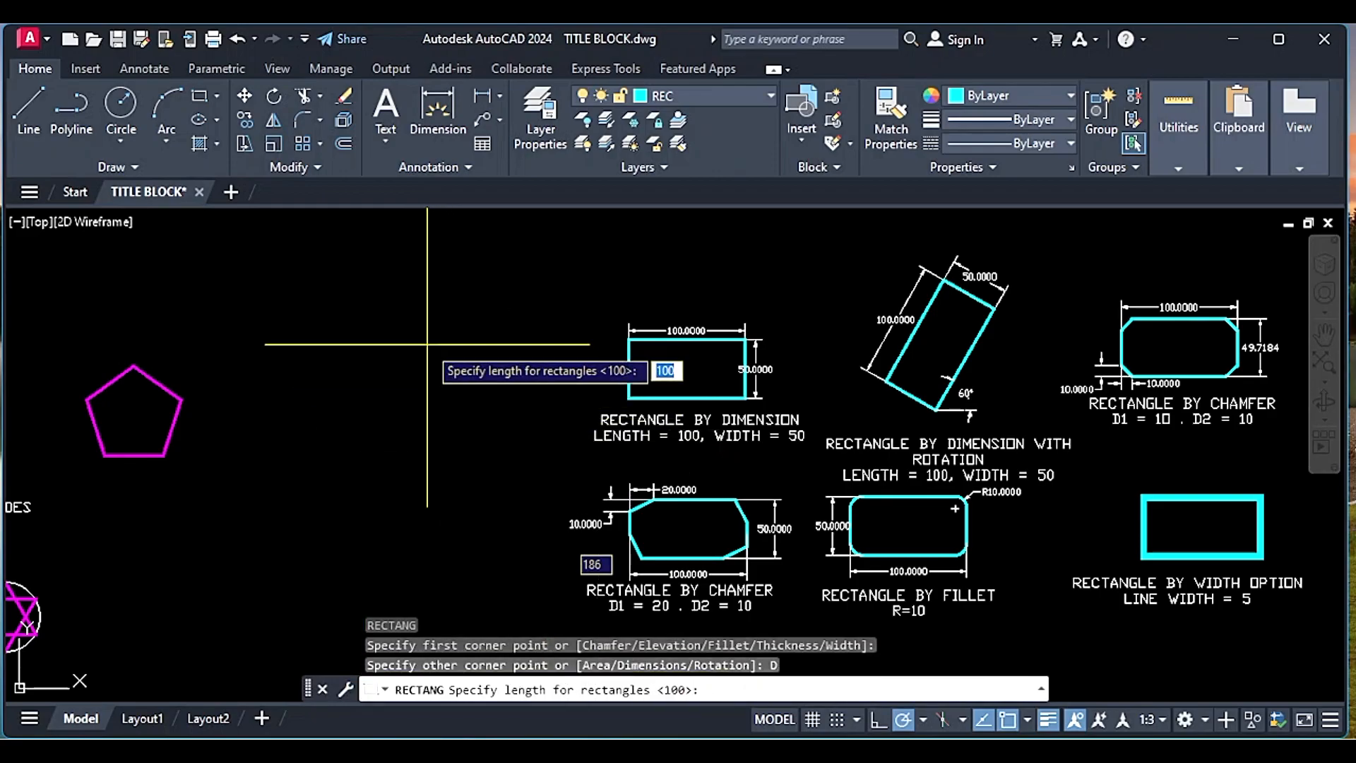
text(100)
key(Return)
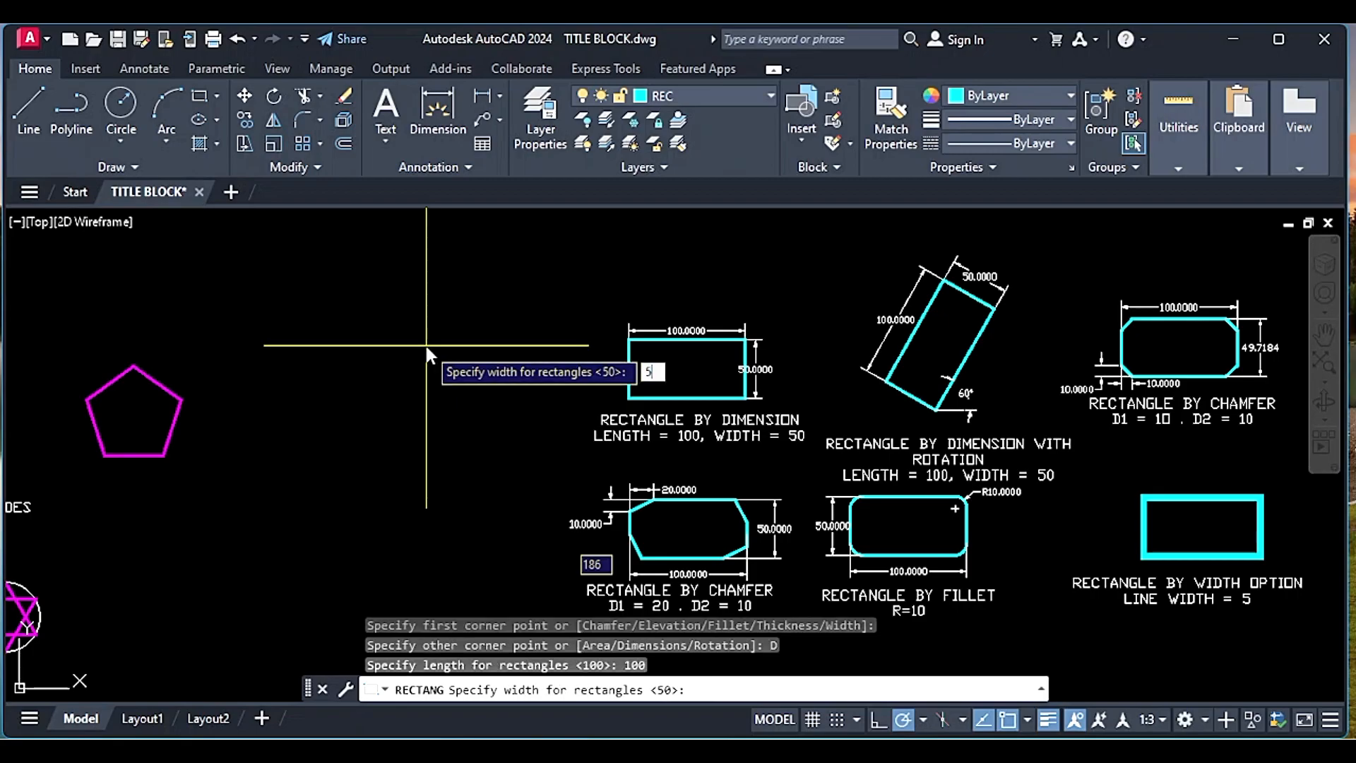
key(Return)
middle_drag(454, 443, 503, 429)
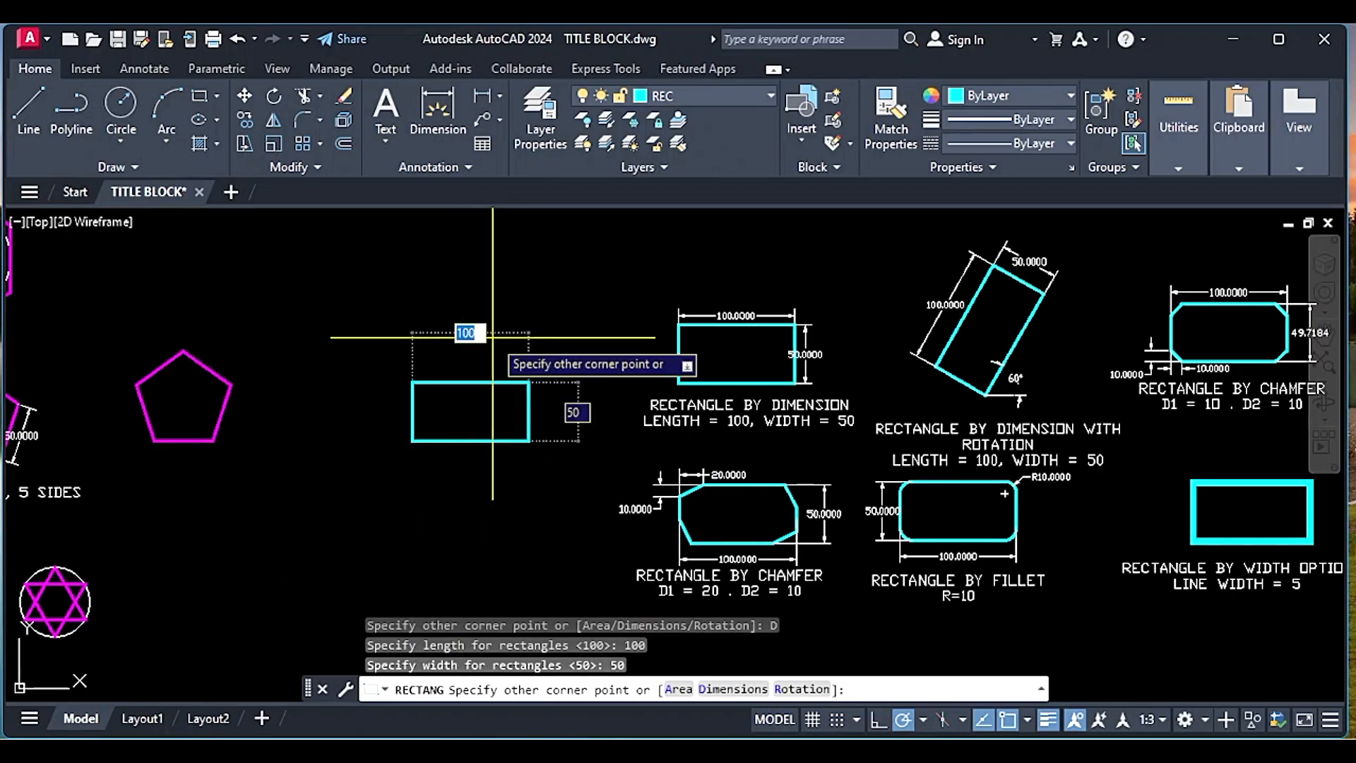
scroll(512, 435, up, 2)
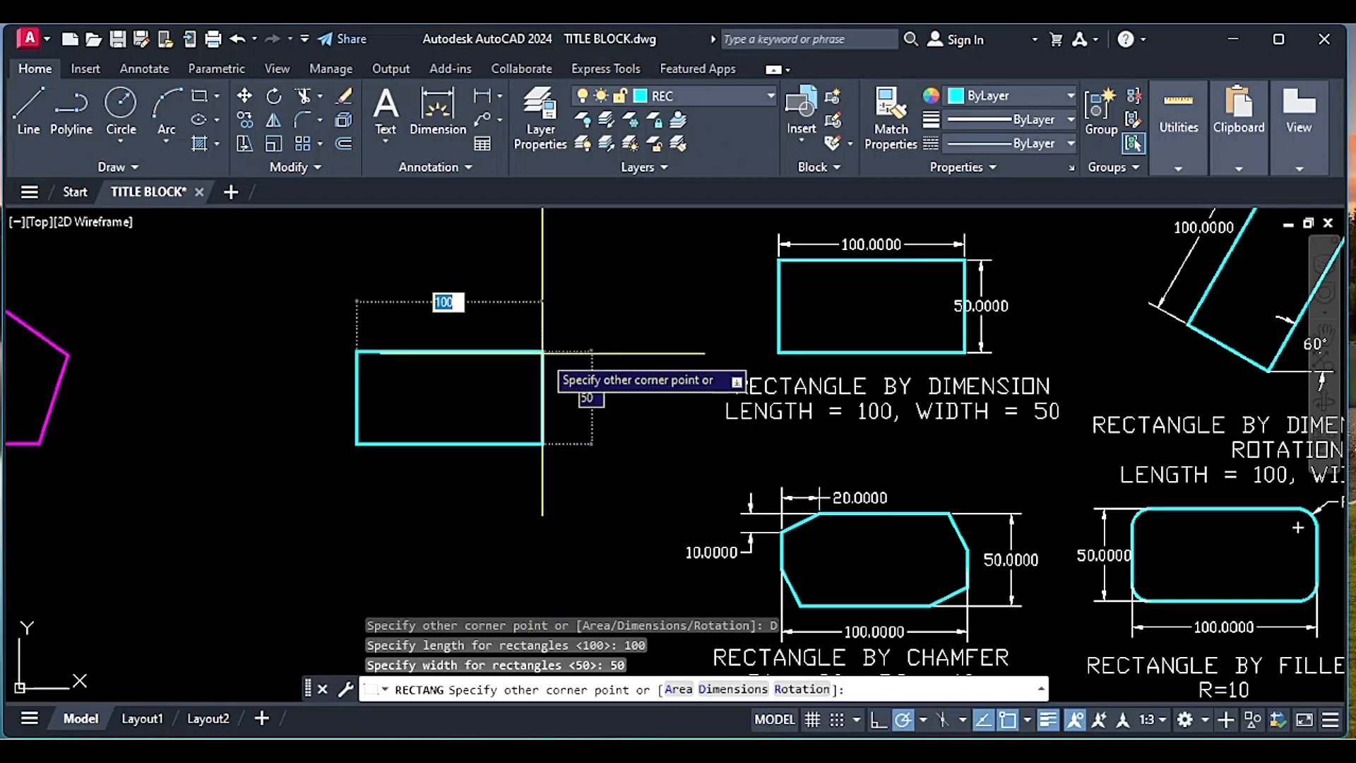
click(539, 395)
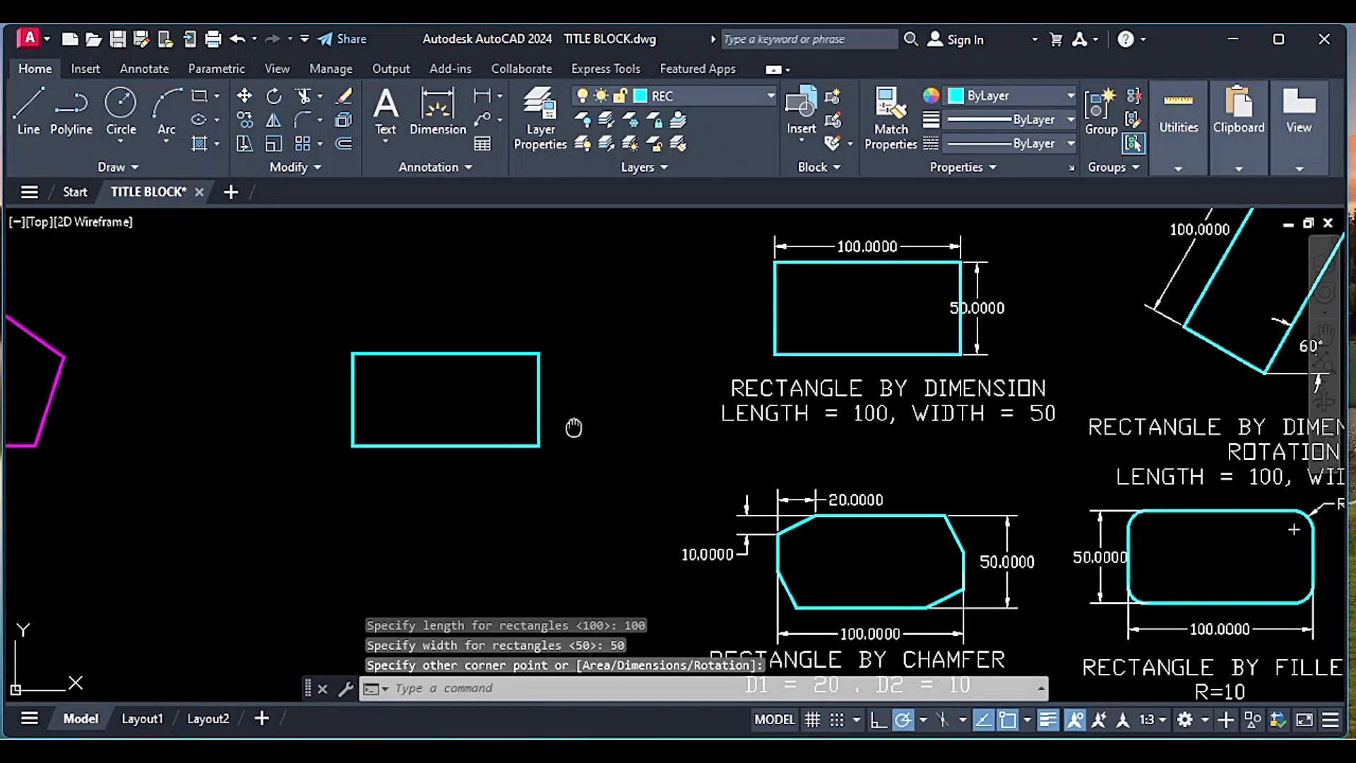
middle_drag(575, 423, 548, 425)
middle_drag(387, 421, 463, 464)
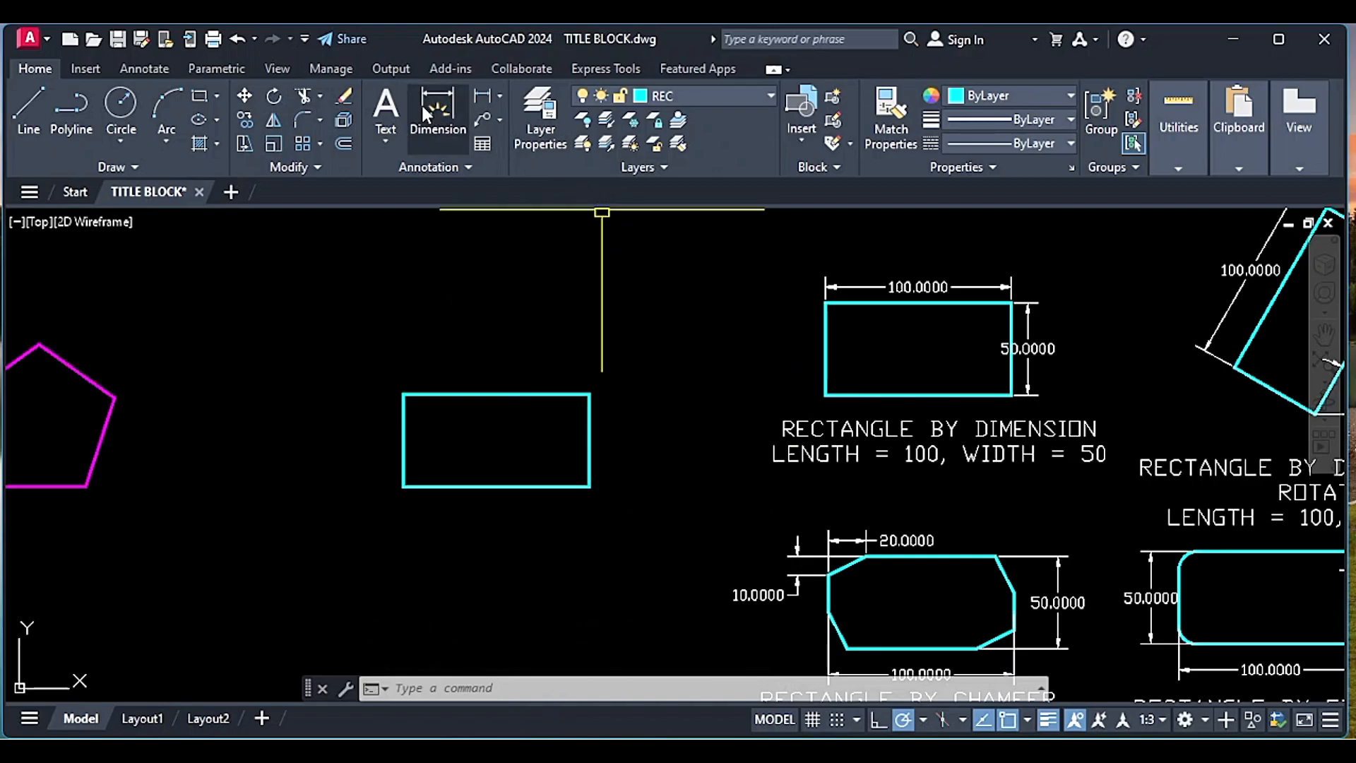
click(403, 394)
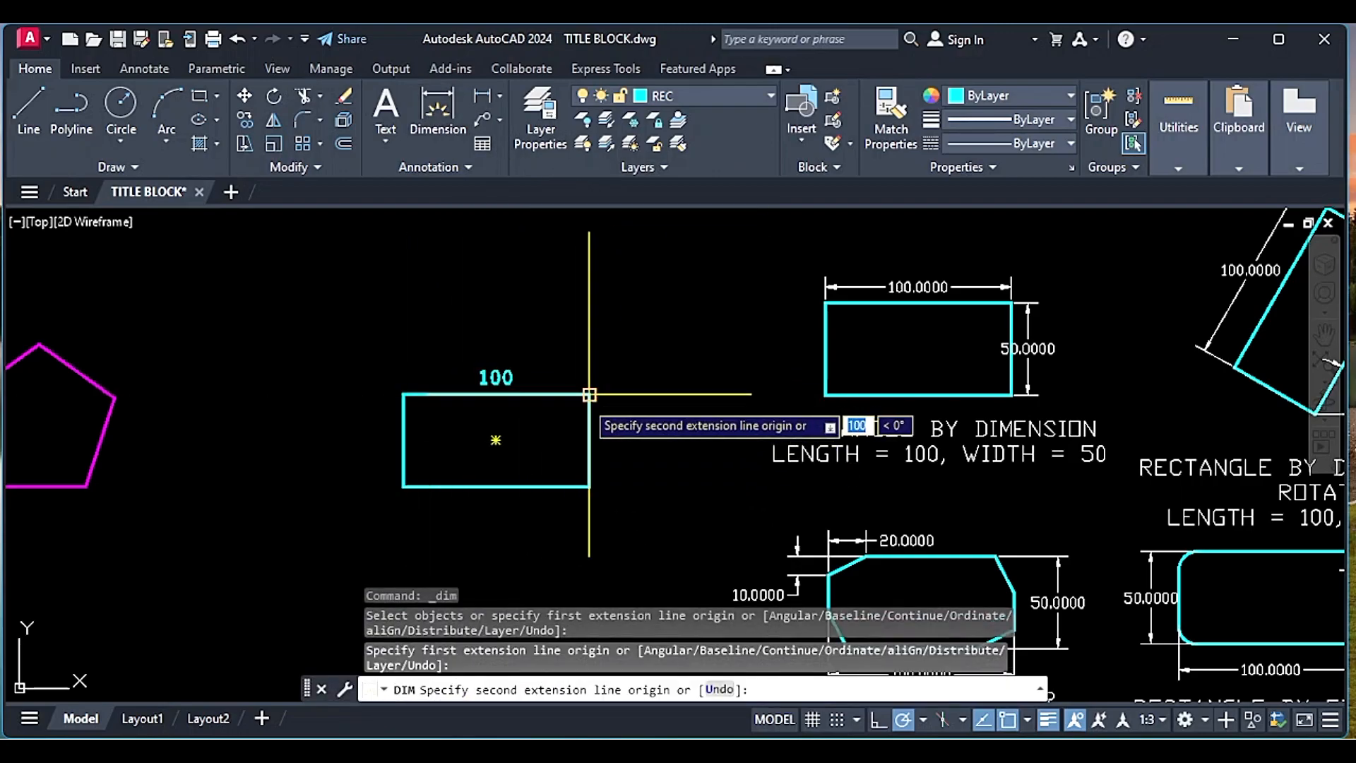
key(Escape)
Make layer 0 current and dimension the new rectangle's length above it and its width beside it
click(682, 103)
click(680, 128)
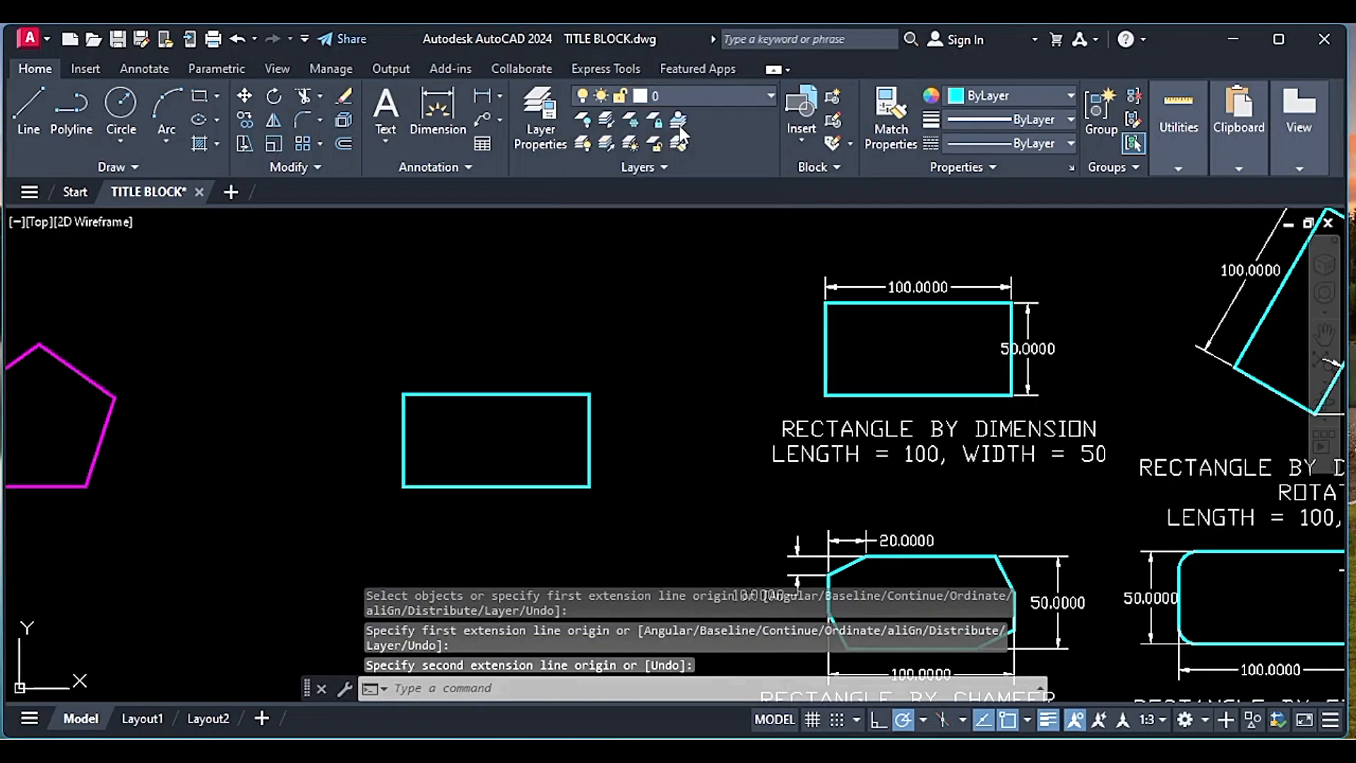
click(438, 106)
click(402, 394)
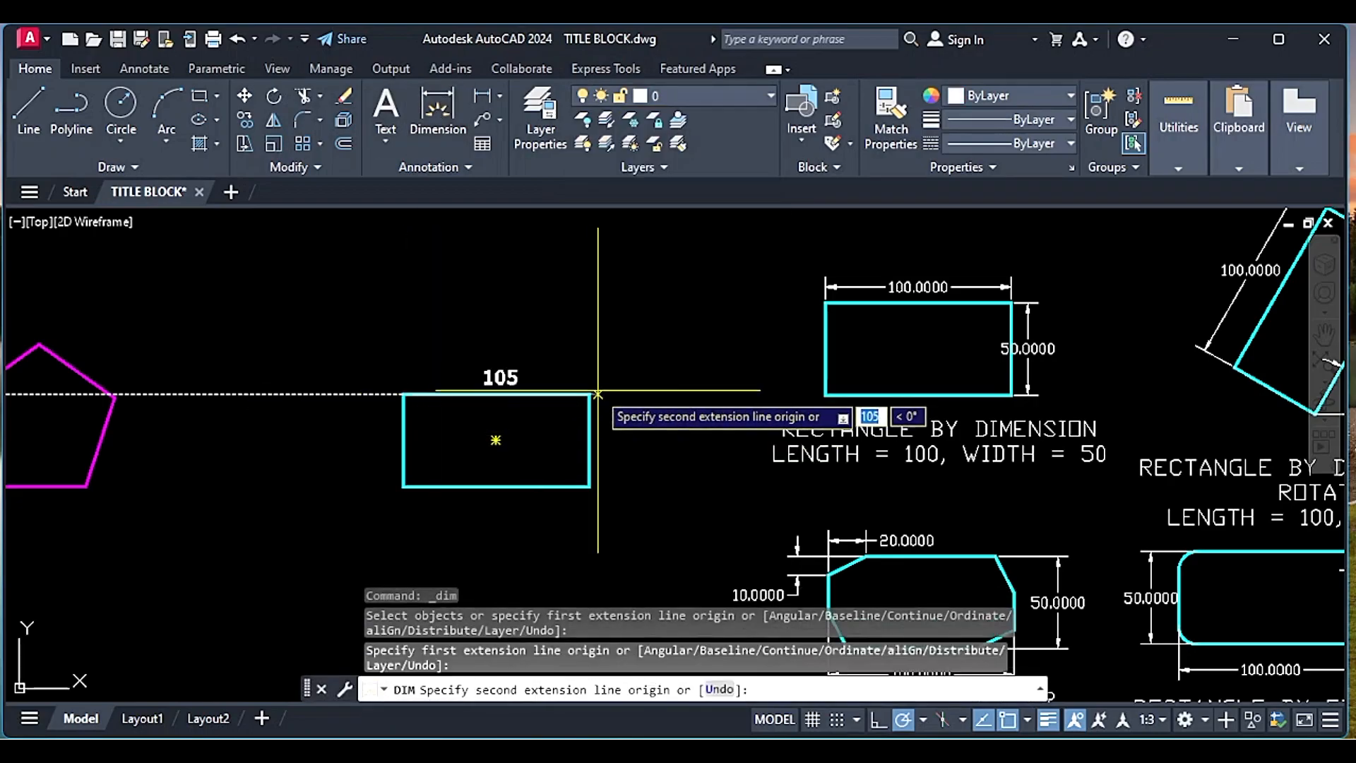
click(589, 394)
click(589, 351)
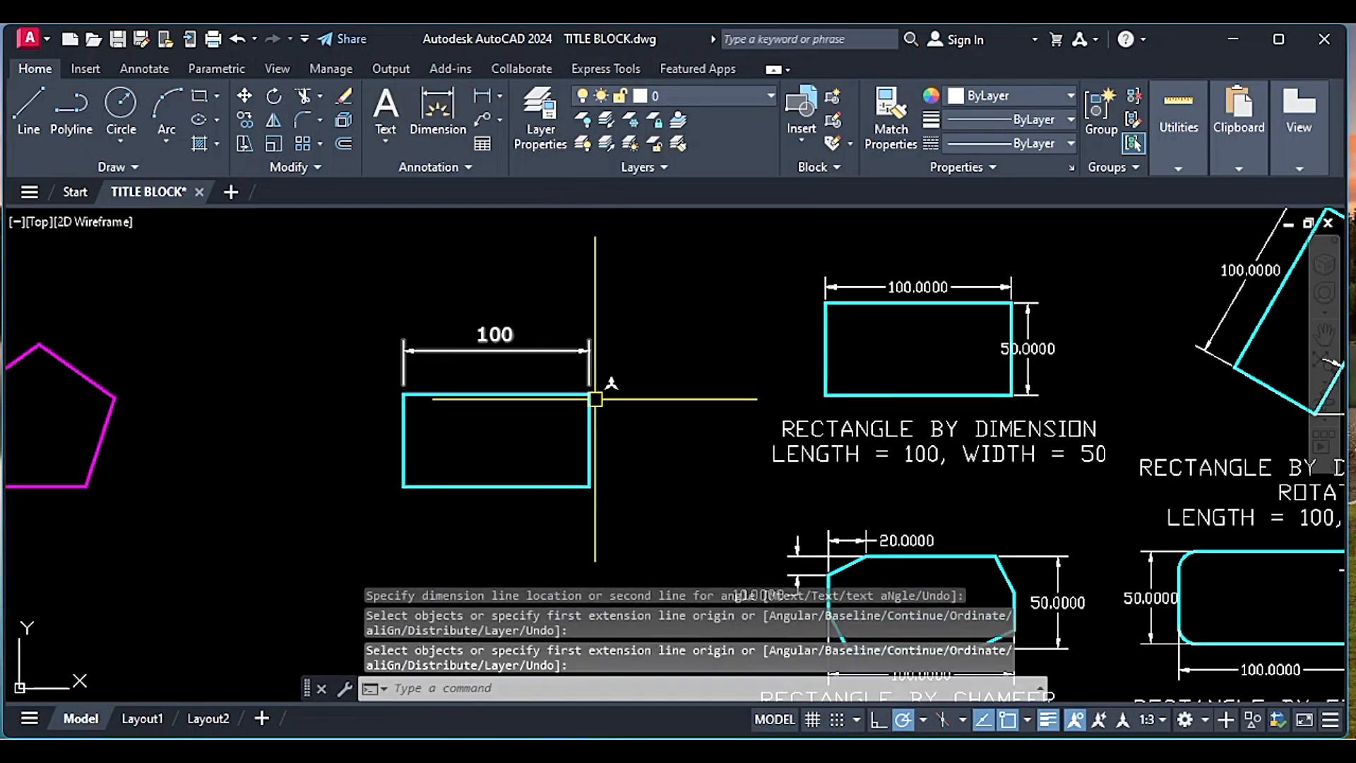
click(588, 395)
click(589, 486)
click(626, 486)
Start a rectangle in the empty space above the rotated example and set its rotation angle to 60 degrees
middle_drag(634, 486, 35, 563)
scroll(693, 515, down, 3)
key(Escape)
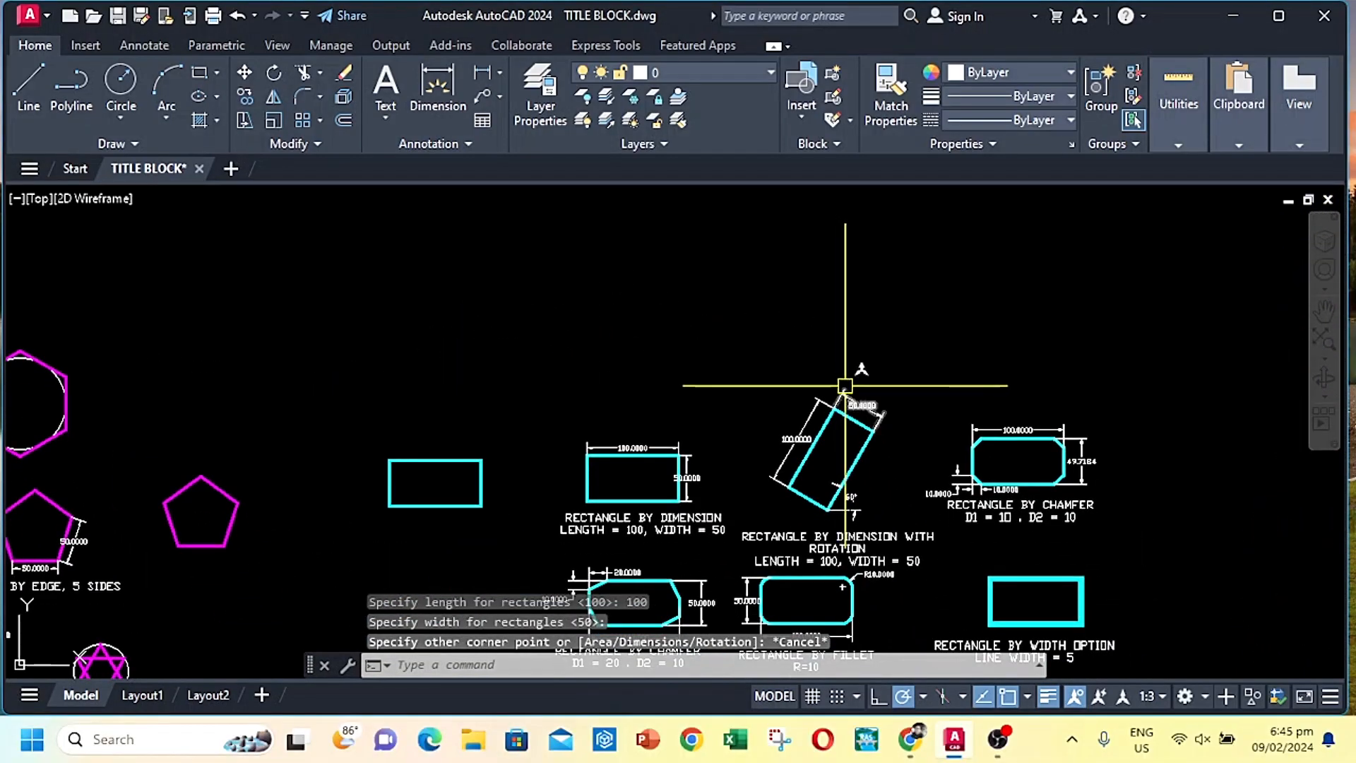
middle_drag(845, 385, 837, 396)
text(c)
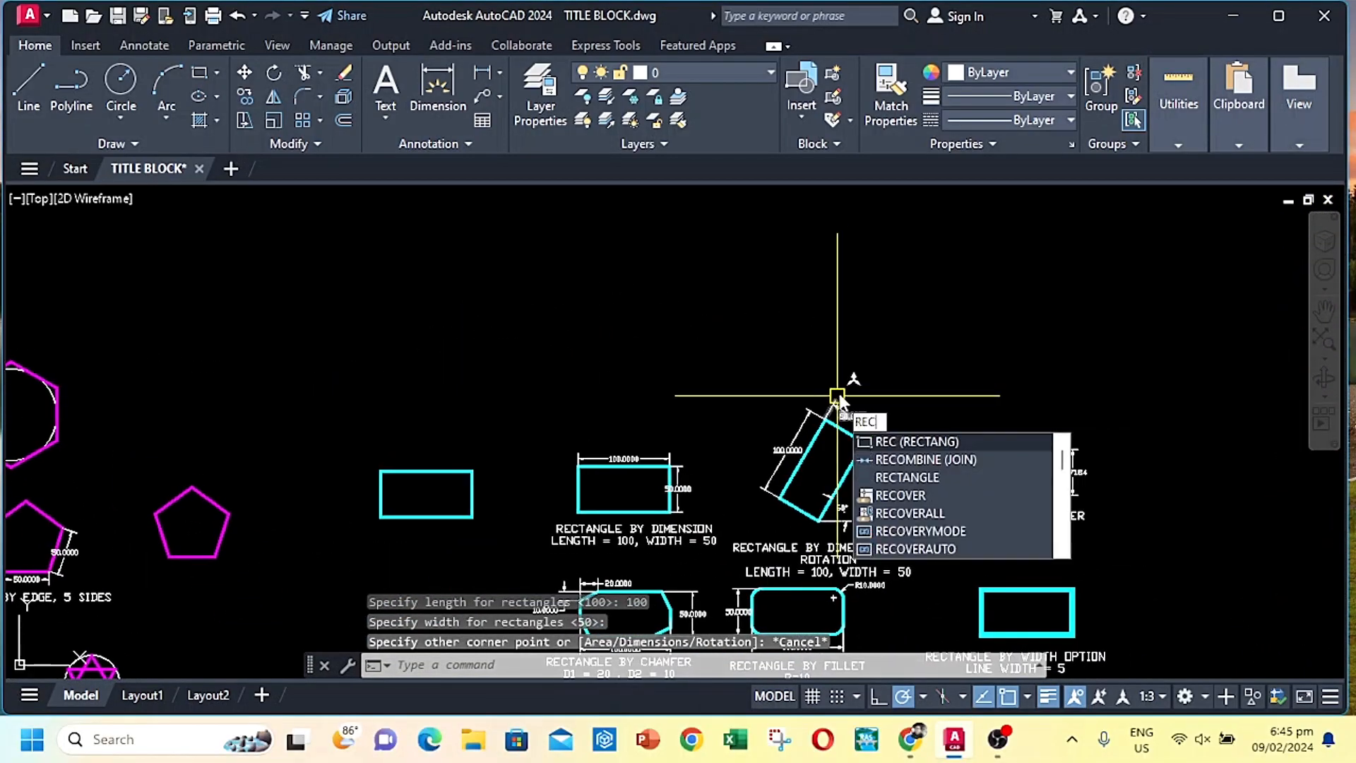
key(Return)
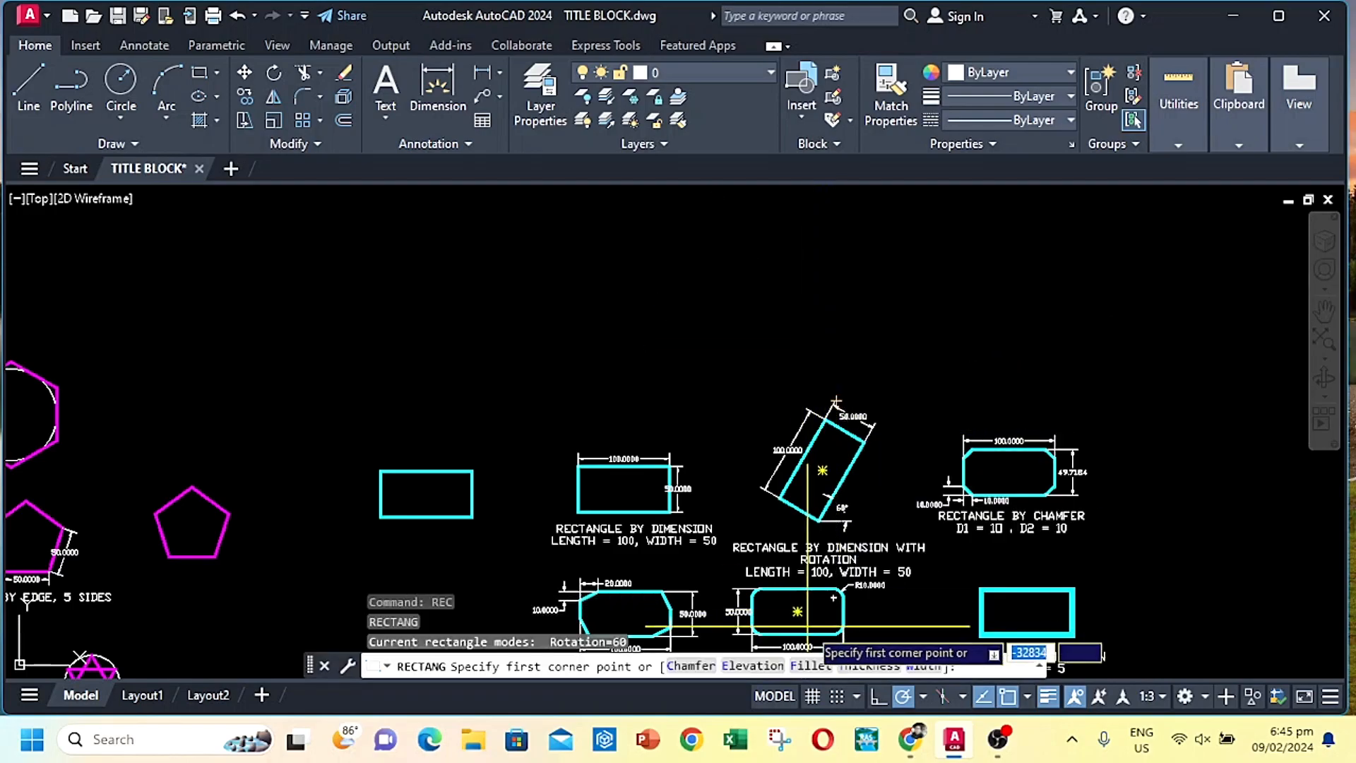
click(777, 301)
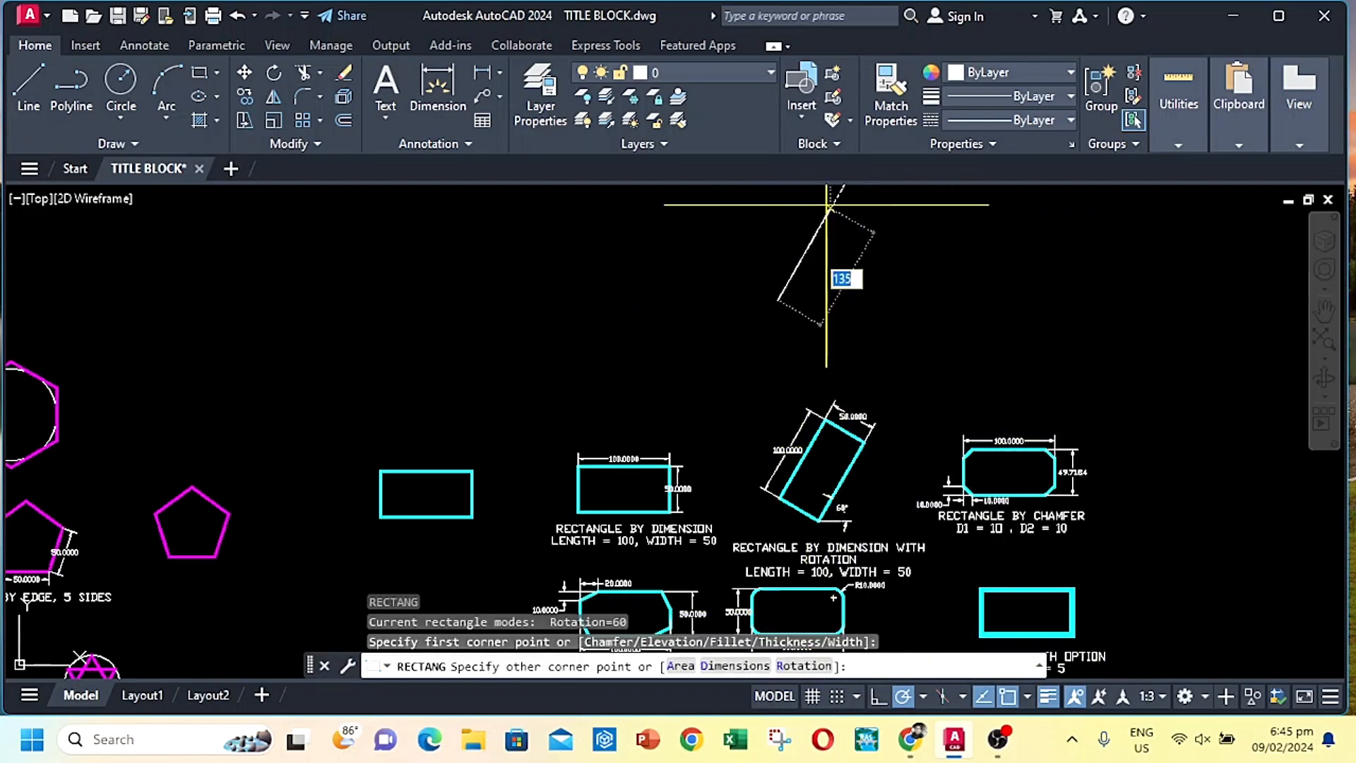
click(798, 667)
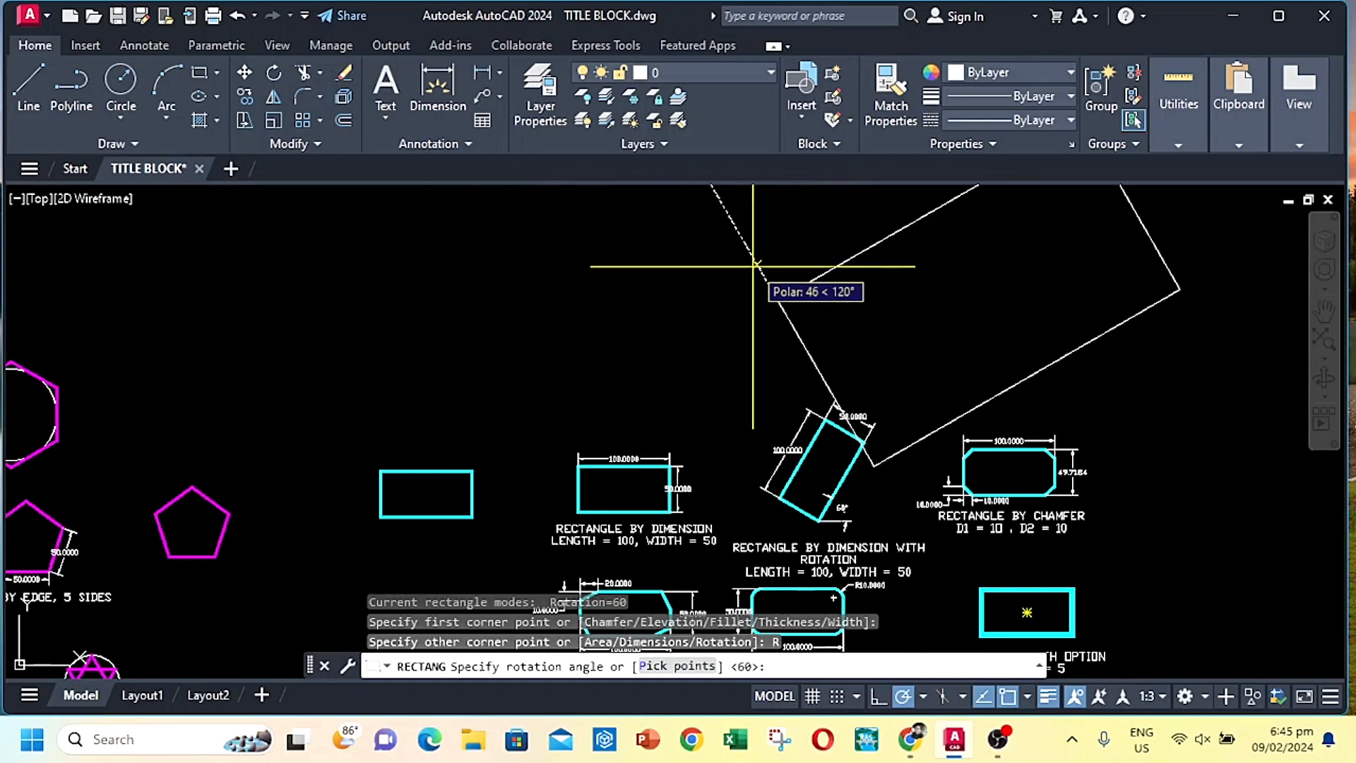
text(60)
key(Return)
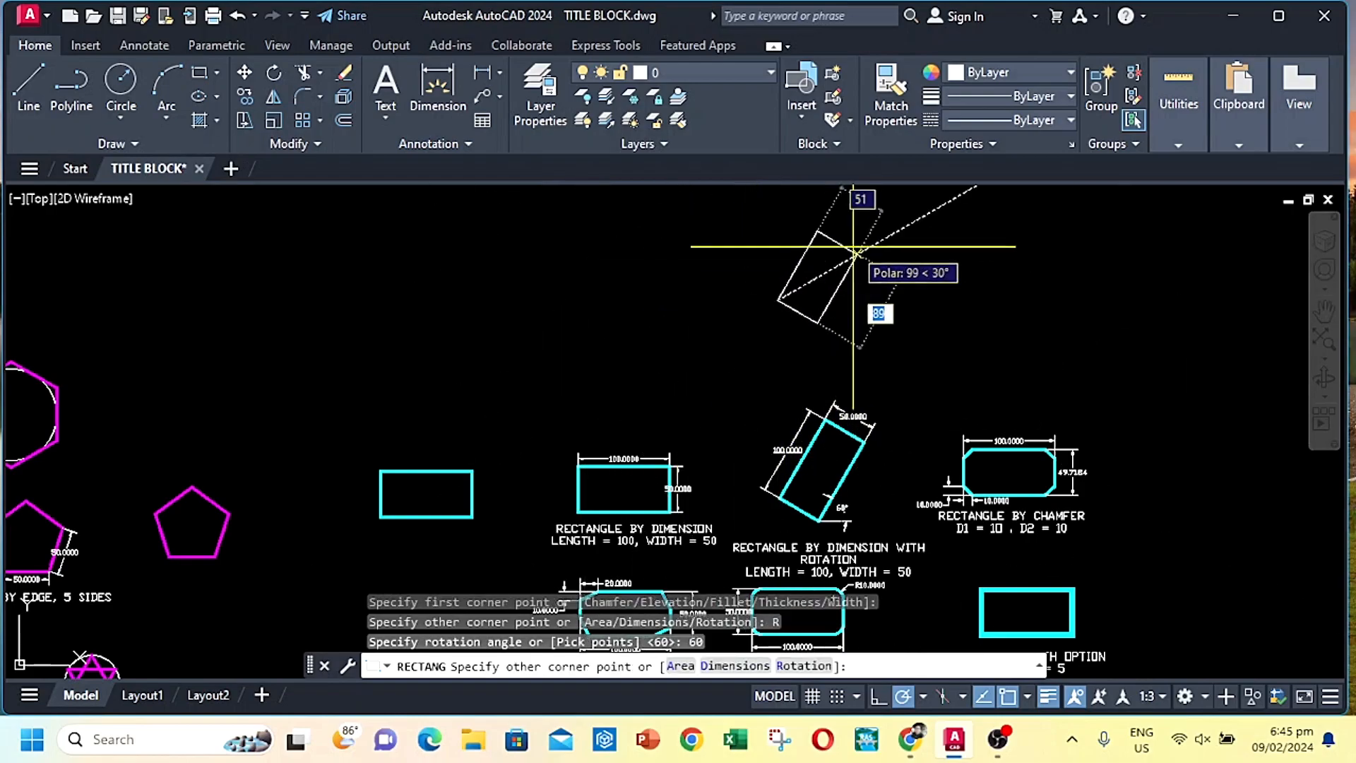
Give the rotated rectangle a length of 100 and a width of 50, and place it above the example
middle_drag(861, 244, 869, 348)
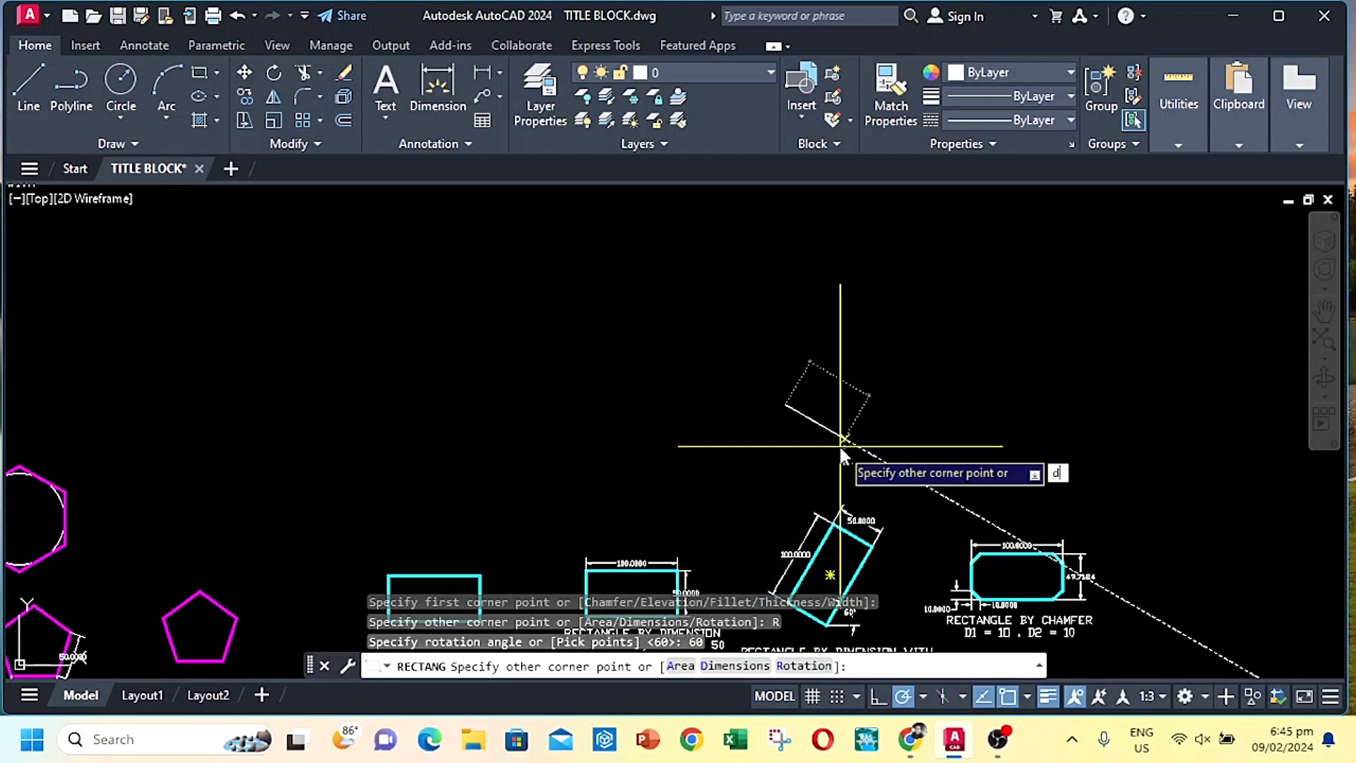
text(d)
key(Return)
text(100)
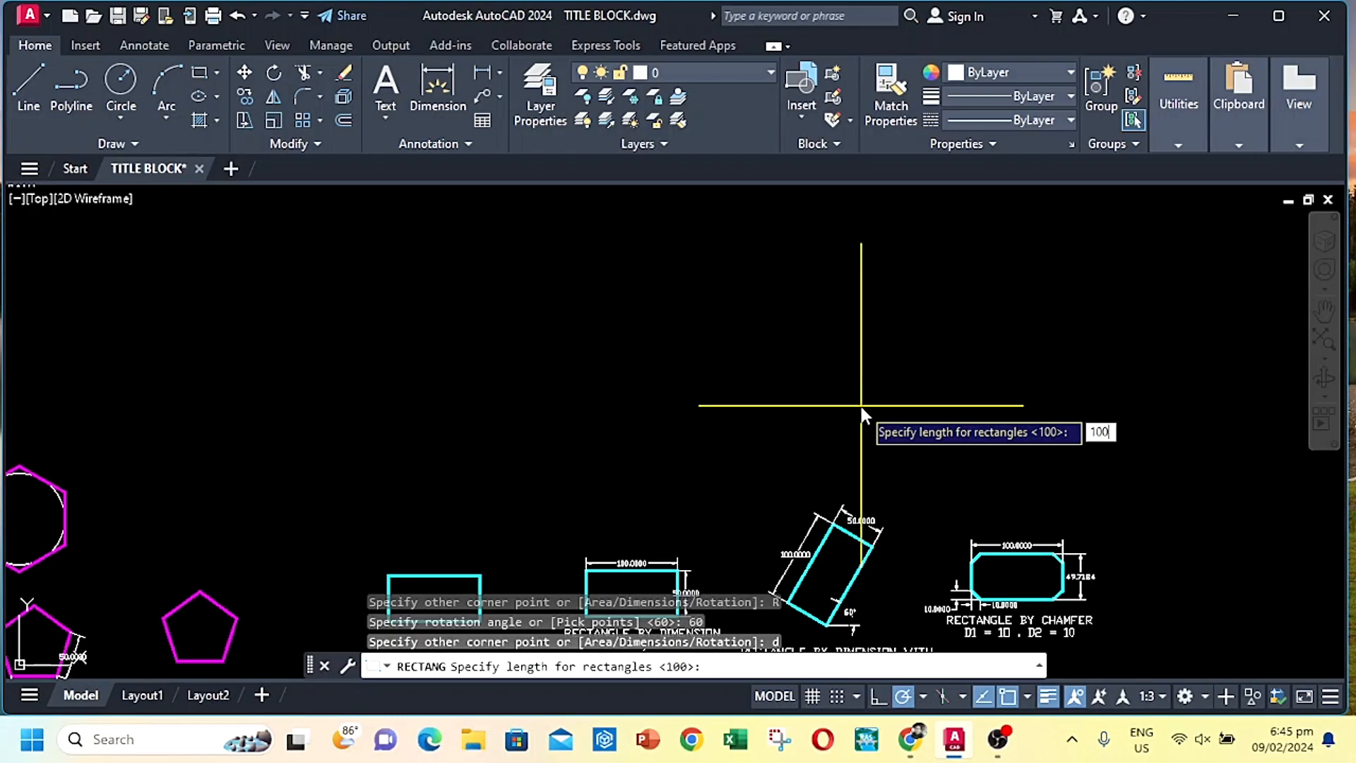
key(Return)
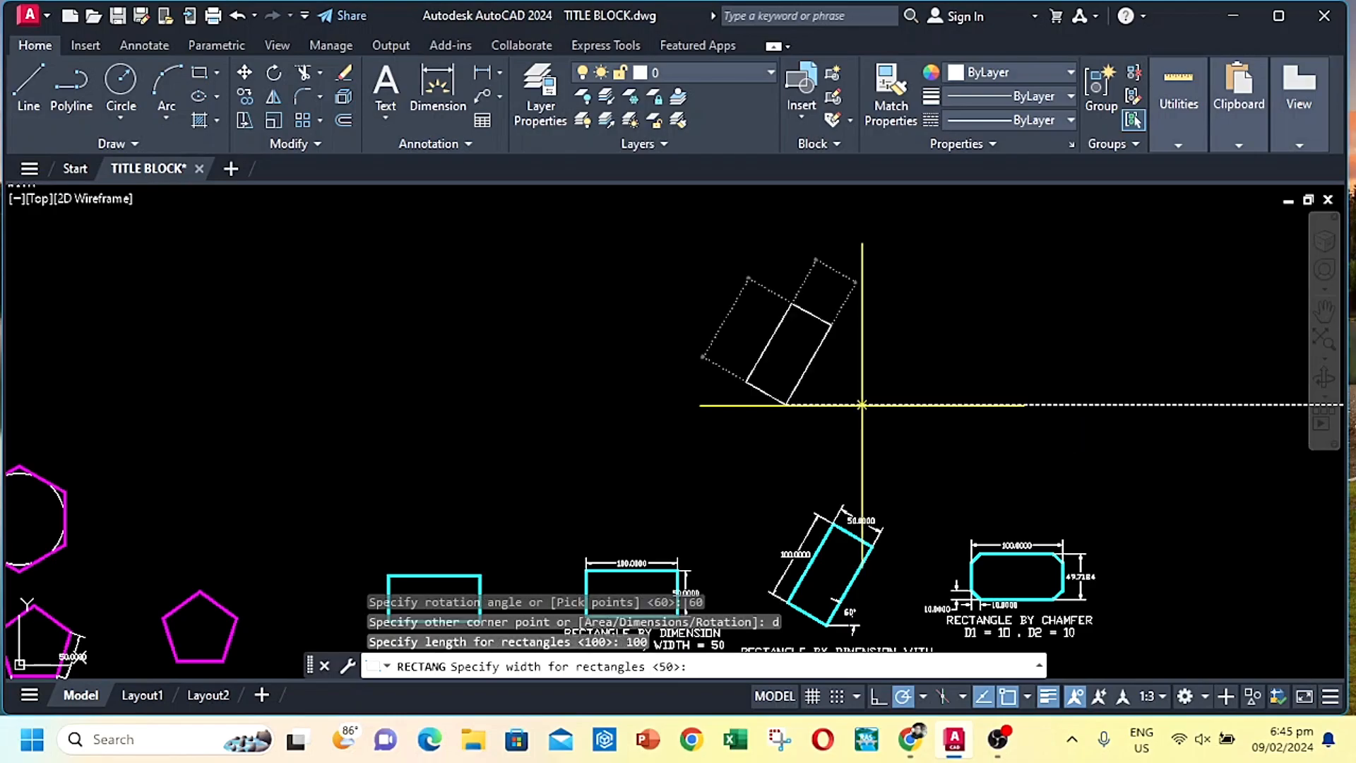
text(50)
key(Return)
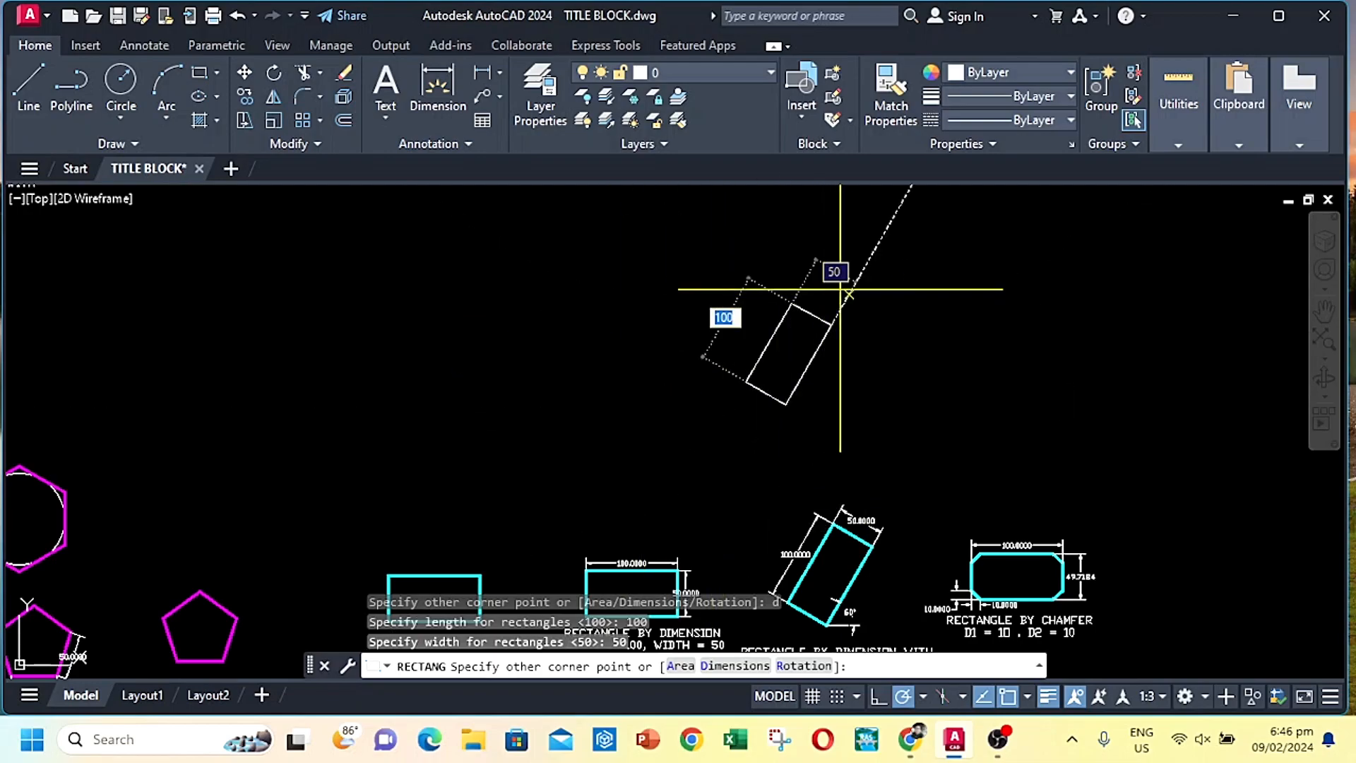
click(871, 370)
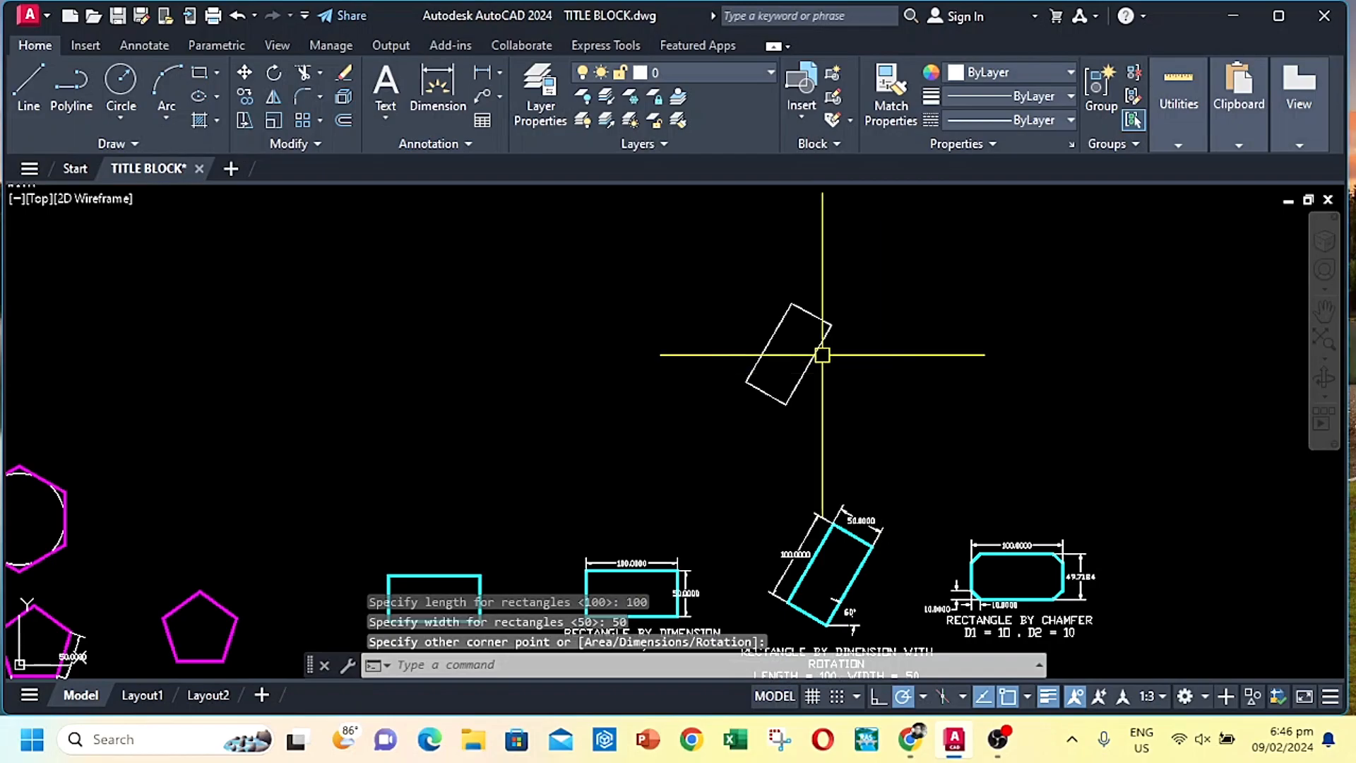
Move the new rotated rectangle to the REC layer
middle_drag(738, 370, 791, 370)
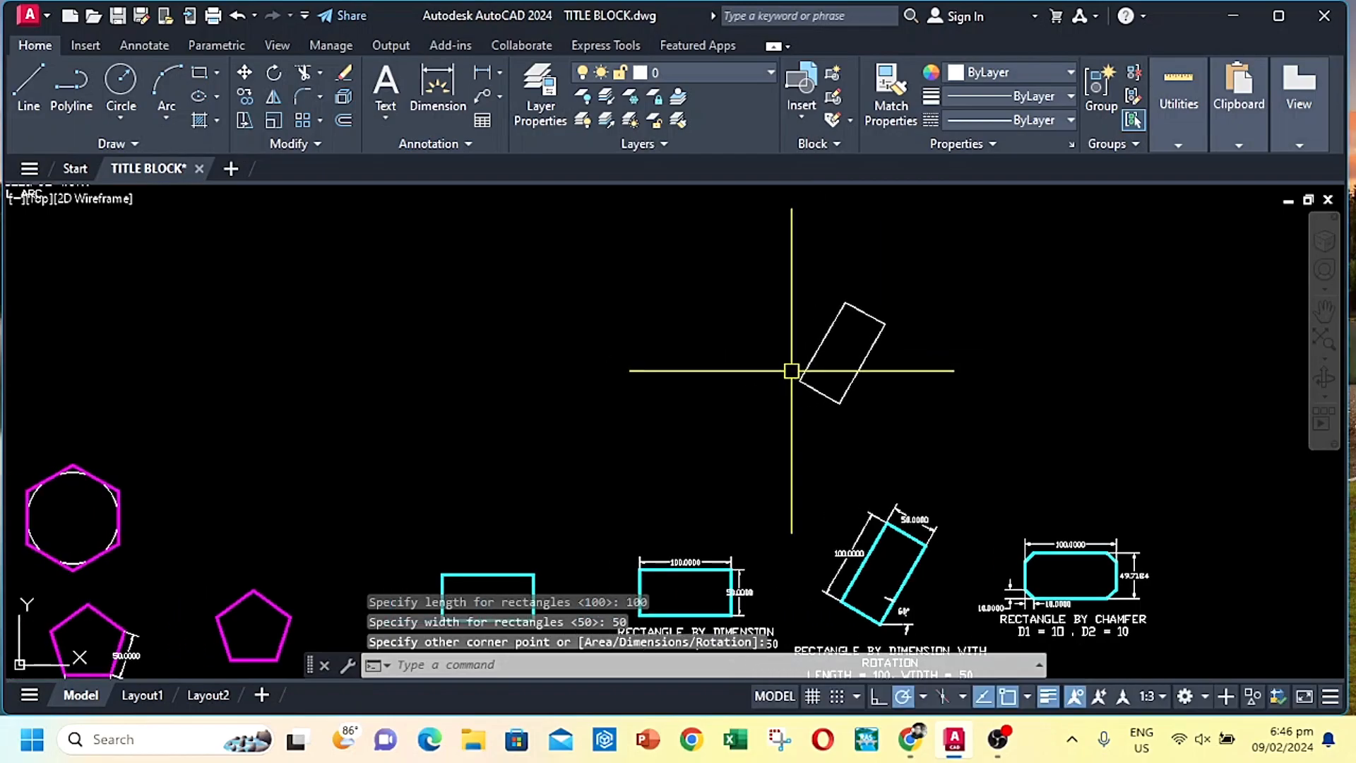
click(903, 394)
click(808, 371)
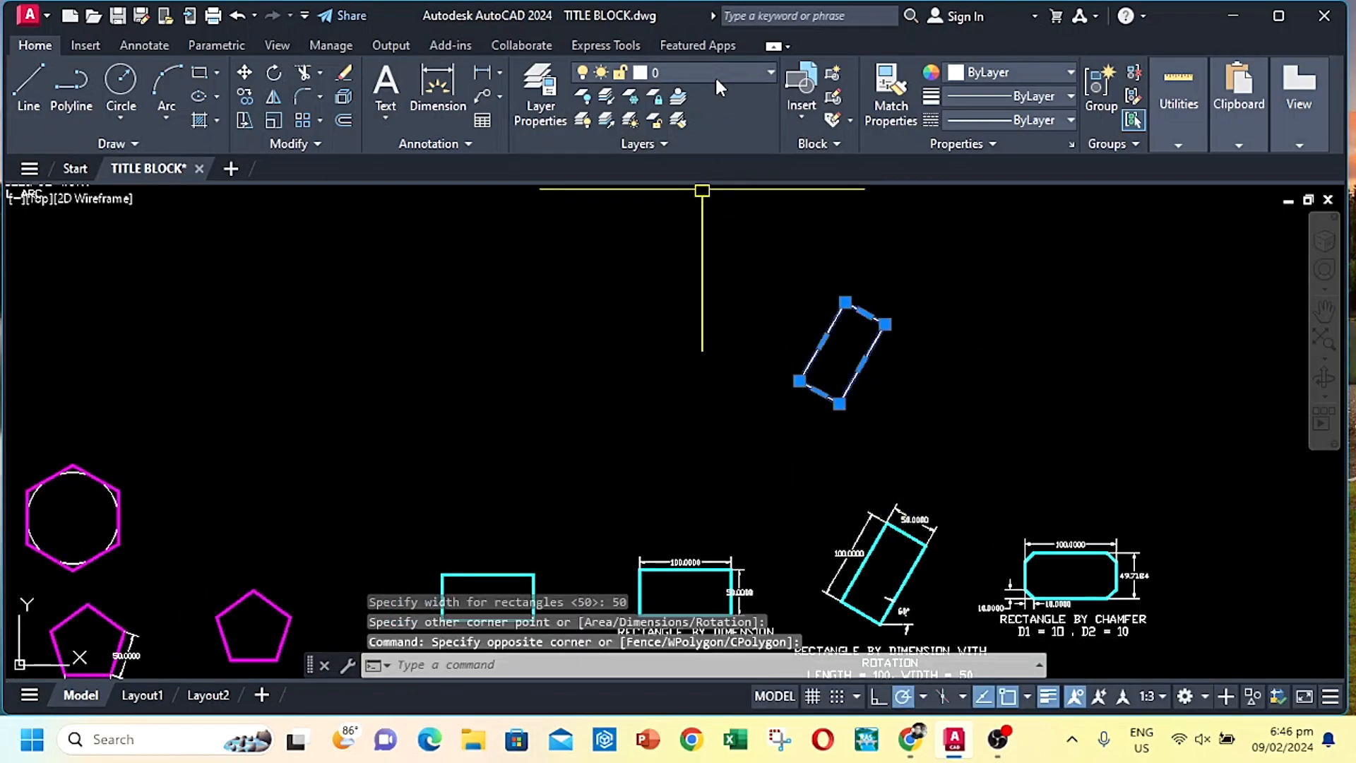
click(716, 77)
click(668, 215)
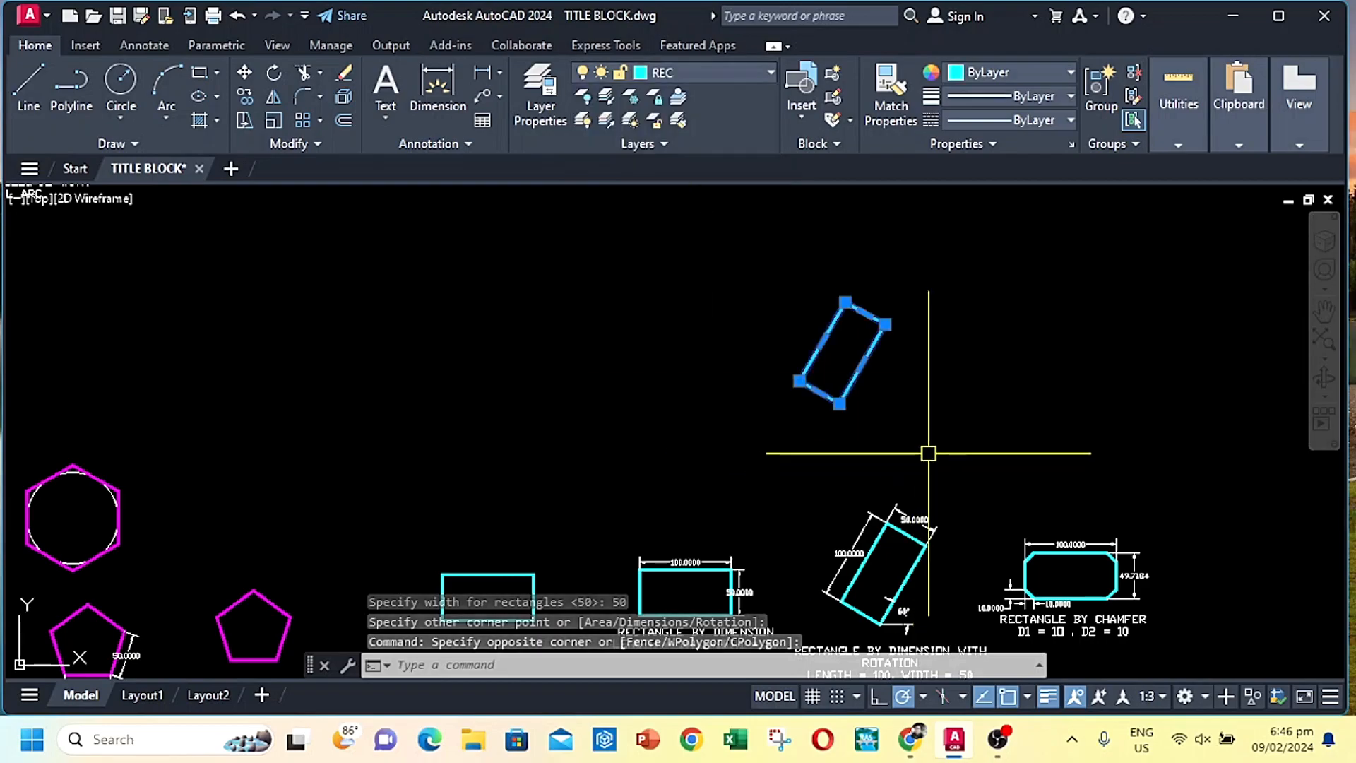
Move the new rotated rectangle straight down, closer to the rotated example
key(Escape)
click(892, 383)
click(866, 358)
text(m)
key(Return)
click(939, 361)
click(939, 429)
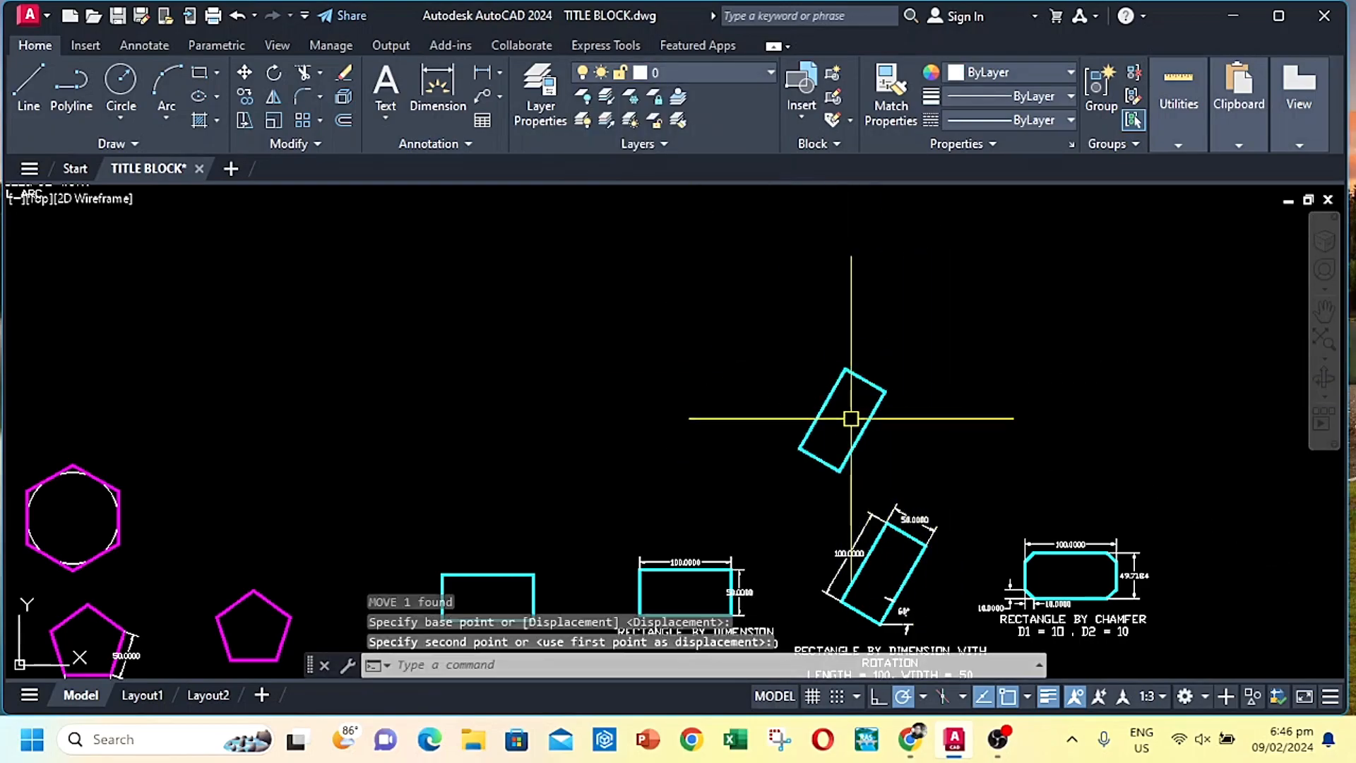
Add aligned dimensions to the long upper-left side and short upper-right side of the new rotated rectangle
key(Return)
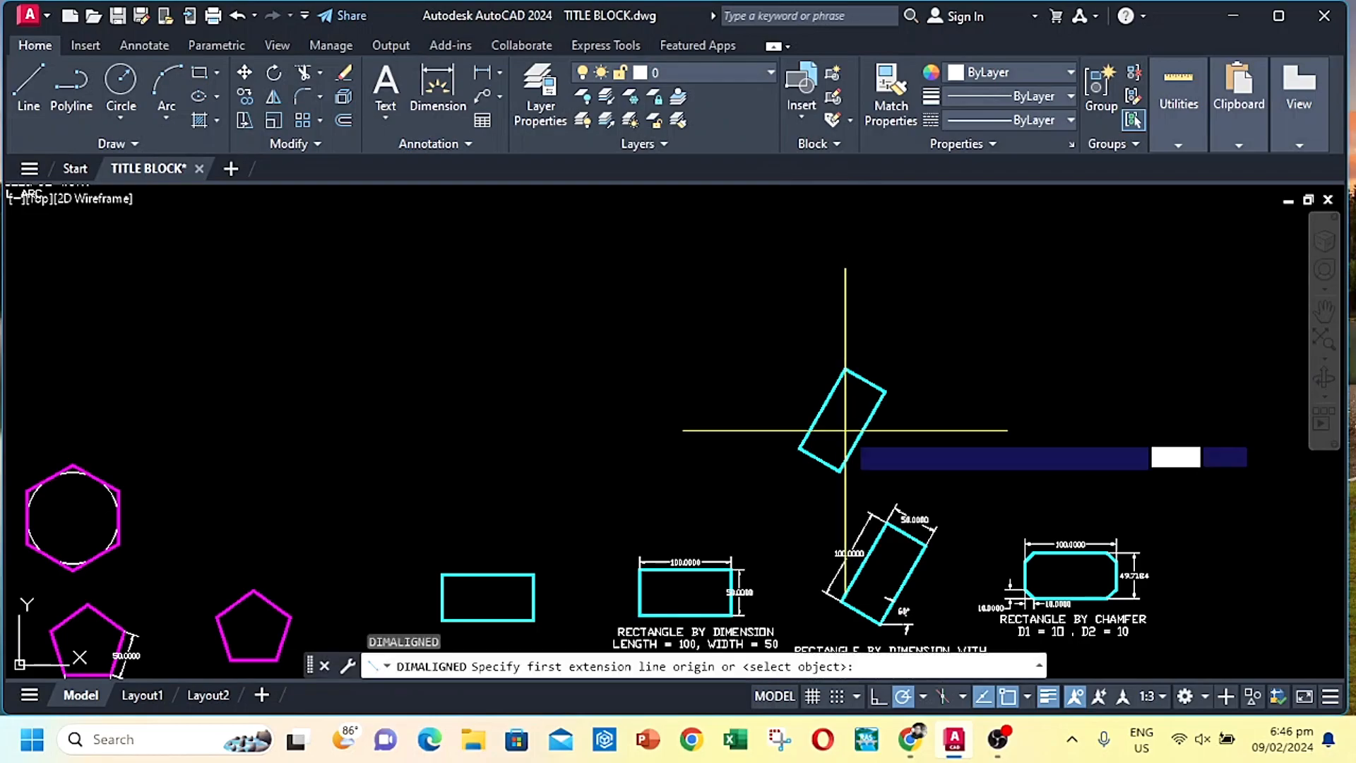
click(845, 369)
click(800, 446)
click(761, 431)
key(Return)
click(845, 369)
click(885, 390)
click(896, 379)
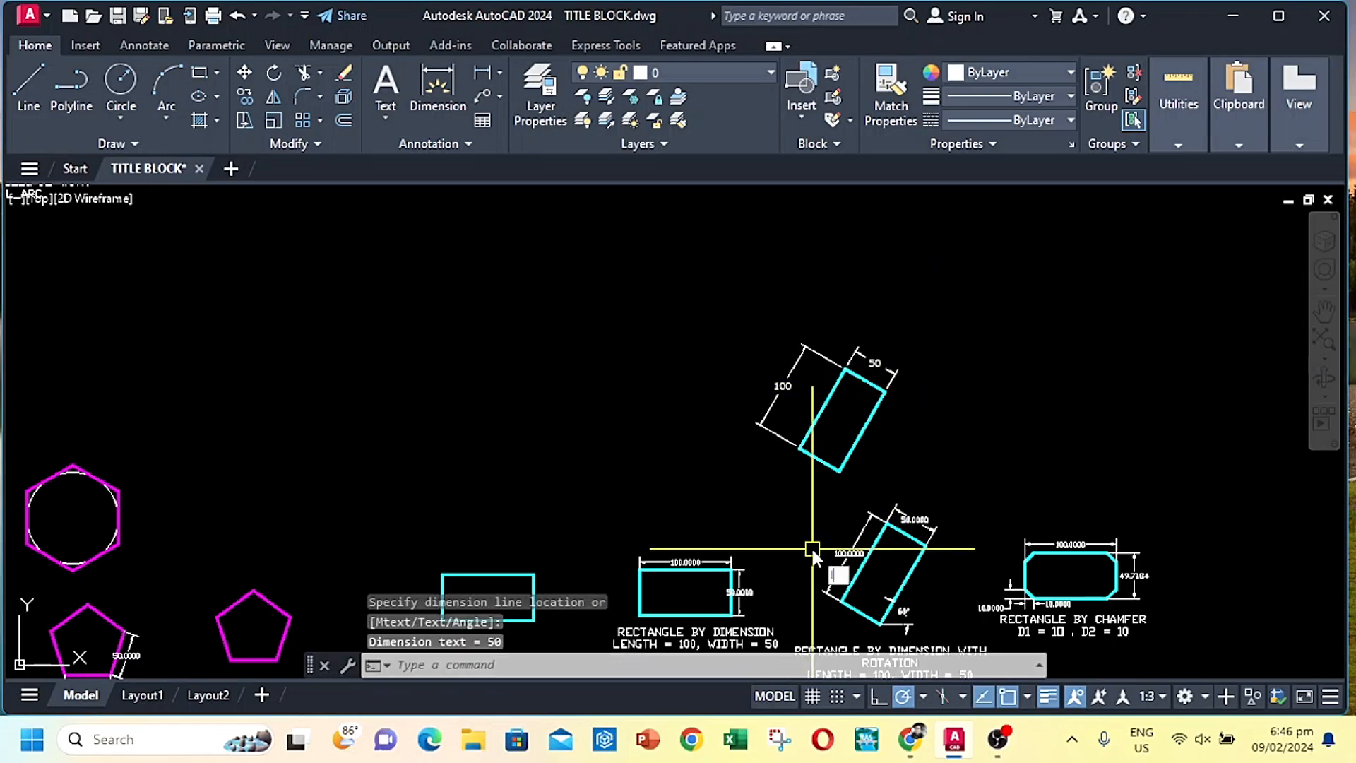
Draw a short horizontal line from the rotated rectangle's lowest corner and add an angular dimension between it and the long side
text(l)
key(Return)
click(841, 470)
click(886, 471)
key(Return)
text(dran)
key(Return)
click(854, 450)
click(867, 472)
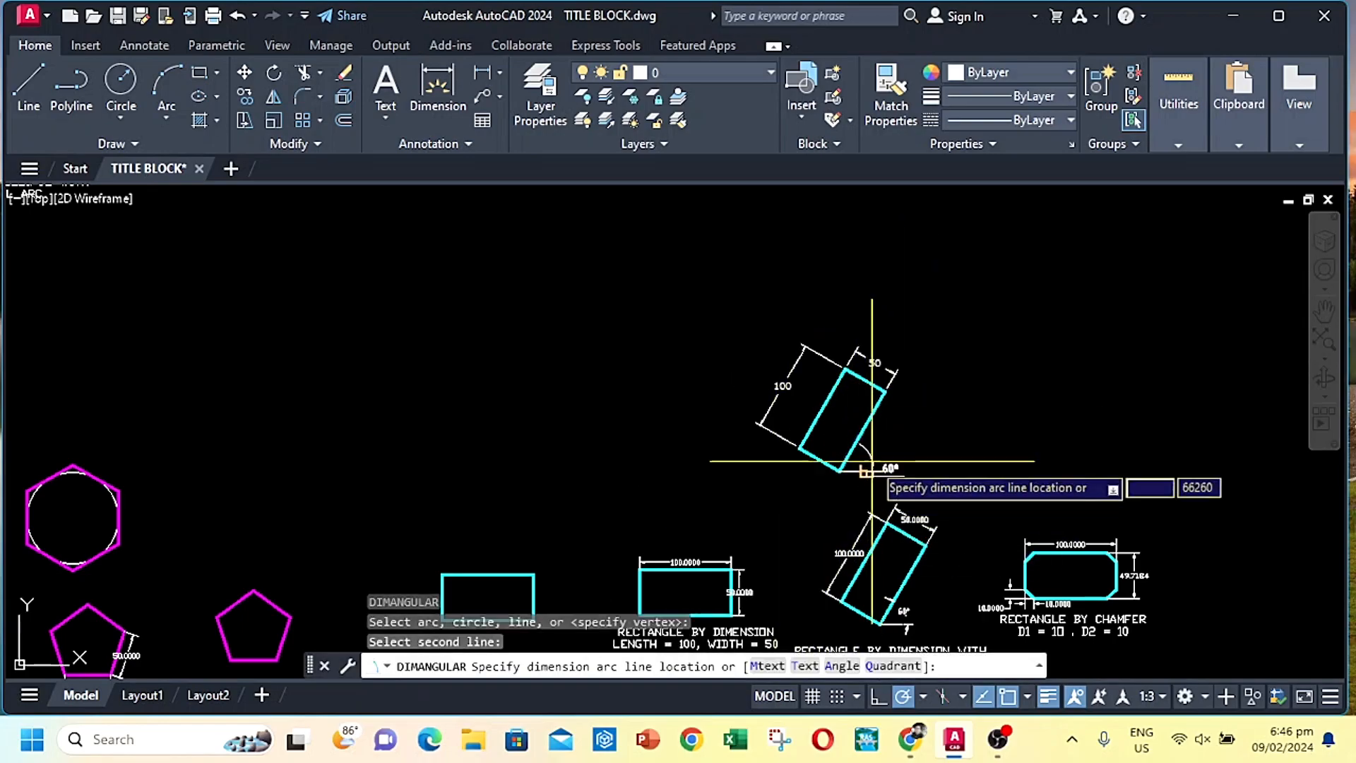
click(875, 455)
key(Return)
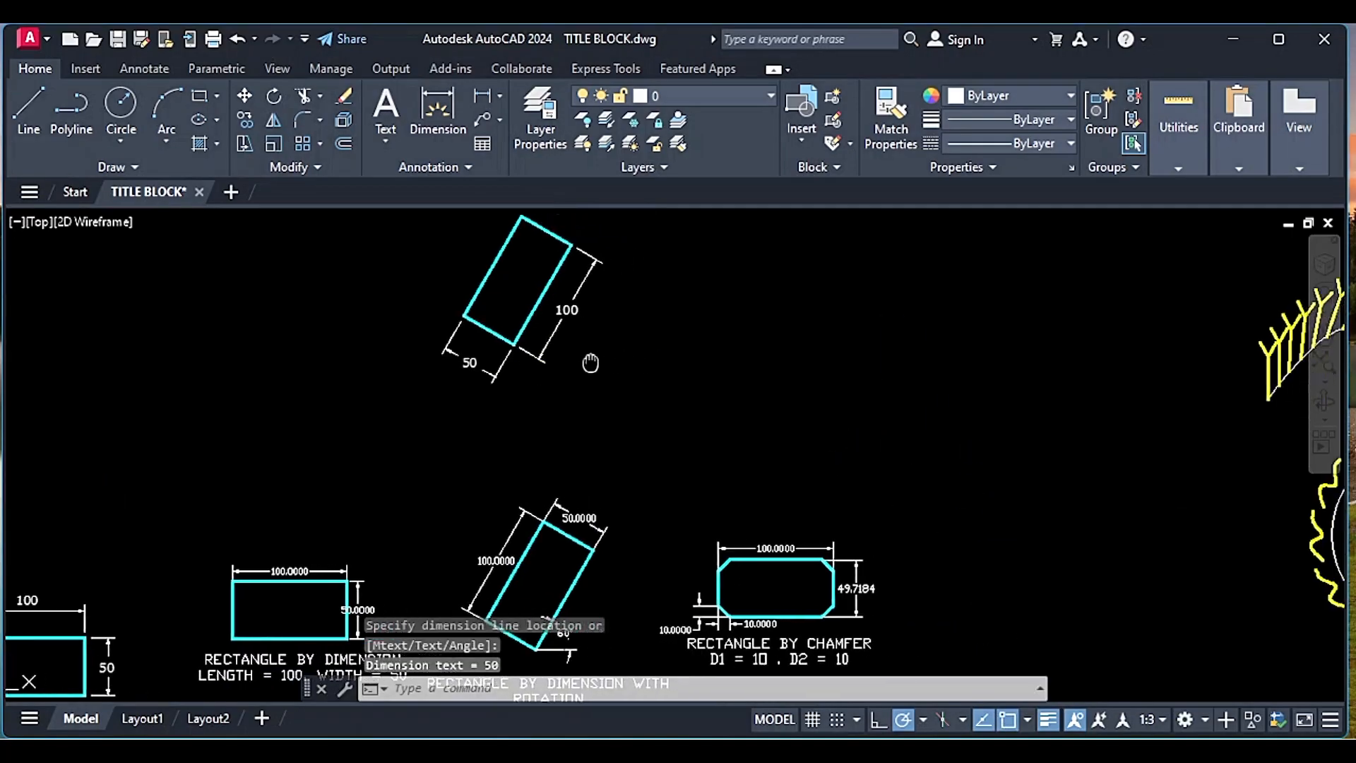
Start a rectangle near the chamfer example with the first and second chamfer distances set to 10
mouse_move(866, 510)
middle_down()
mouse_move(775, 495)
mouse_move(604, 425)
middle_up()
text(ec)
key(Return)
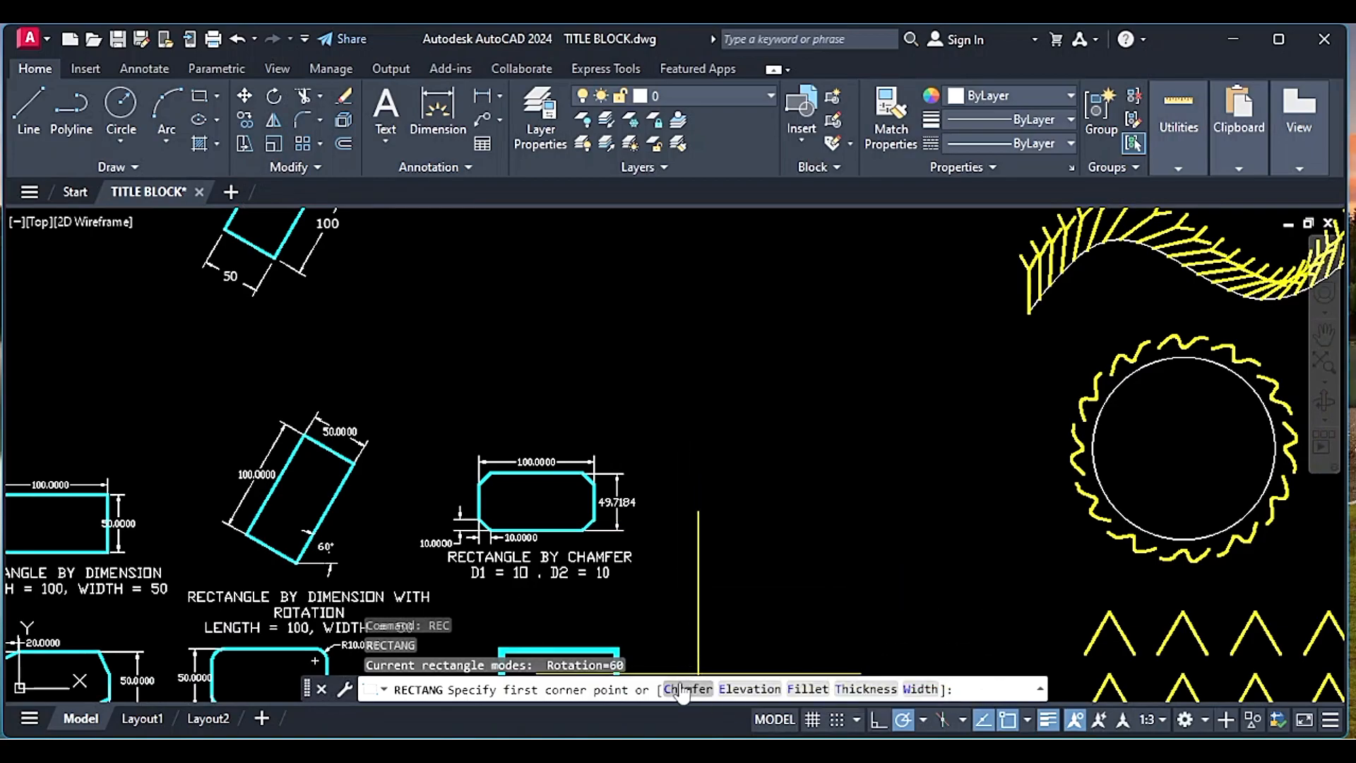
click(680, 689)
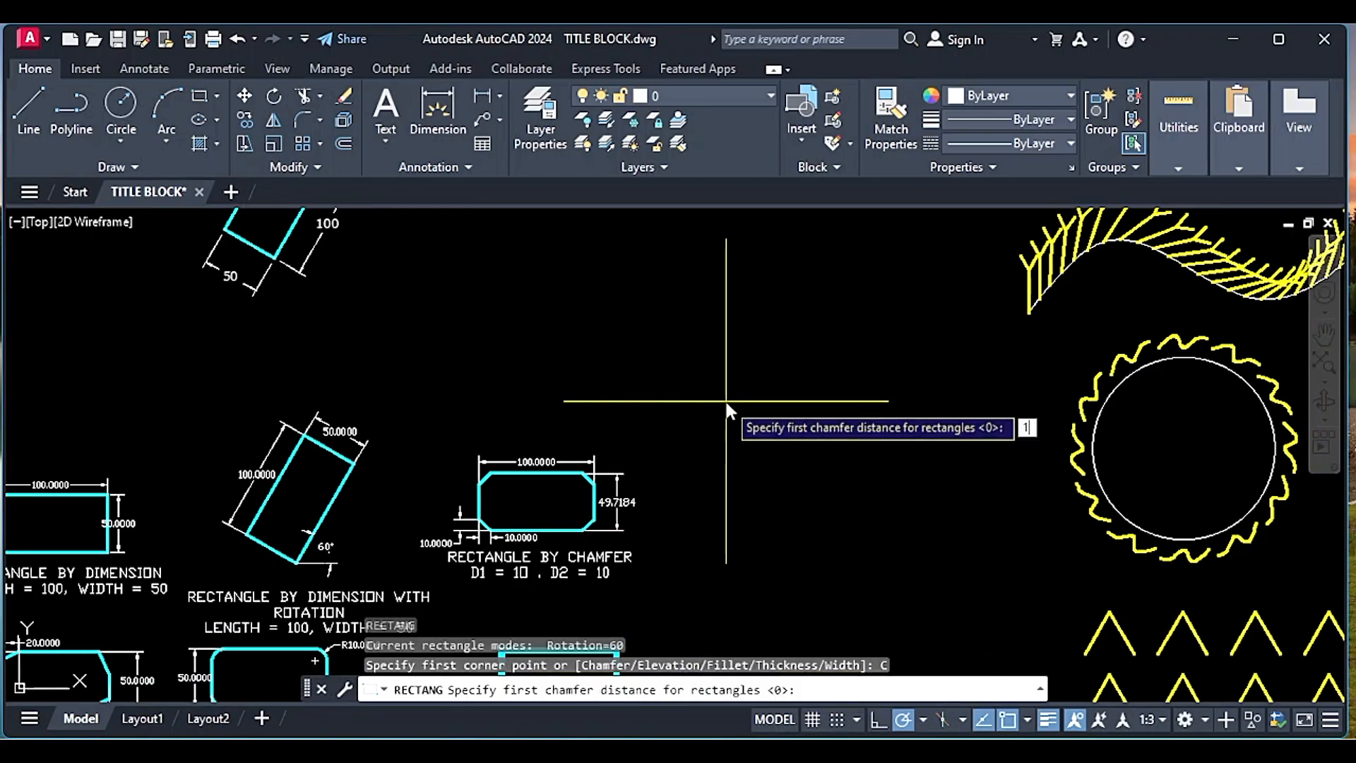
key(Return)
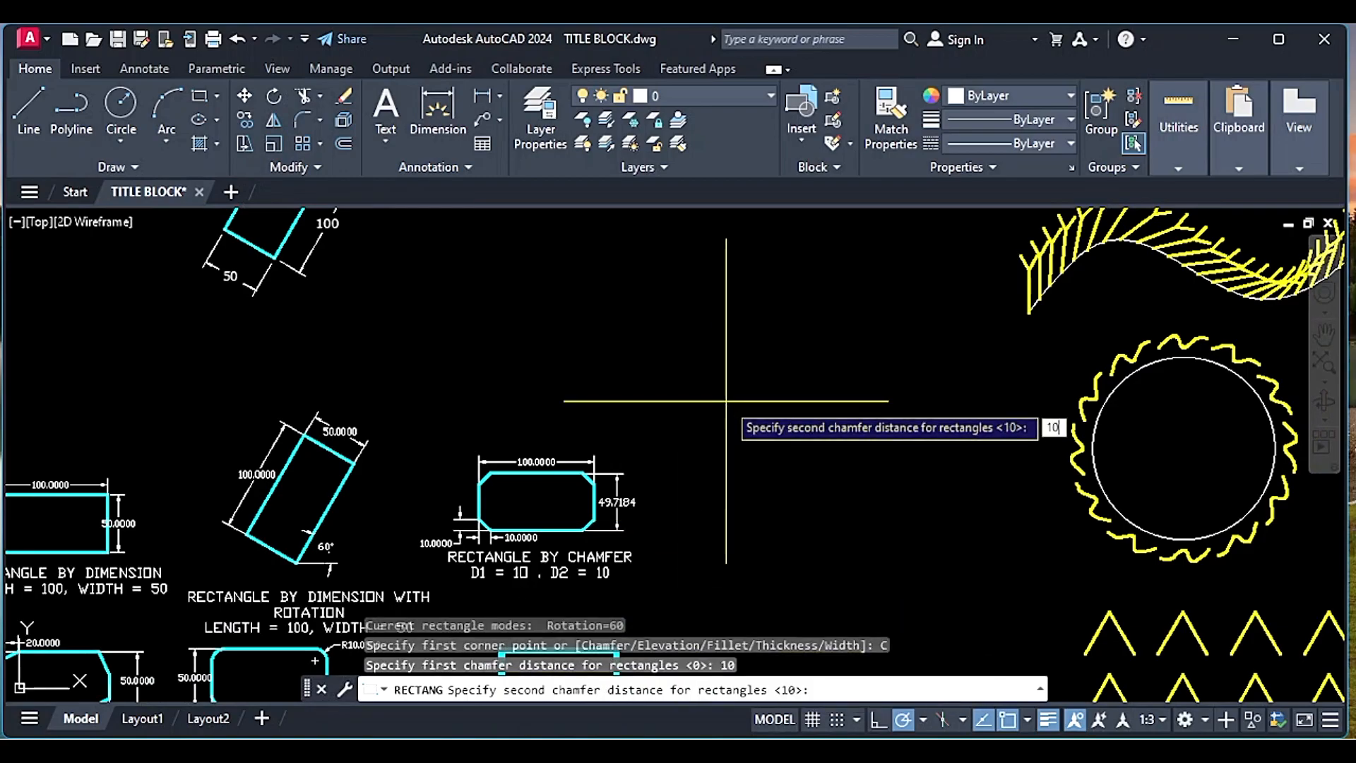
key(Return)
Place the chamfered rectangle above the chamfer example with rotation 0, length 100 and width 50
click(642, 293)
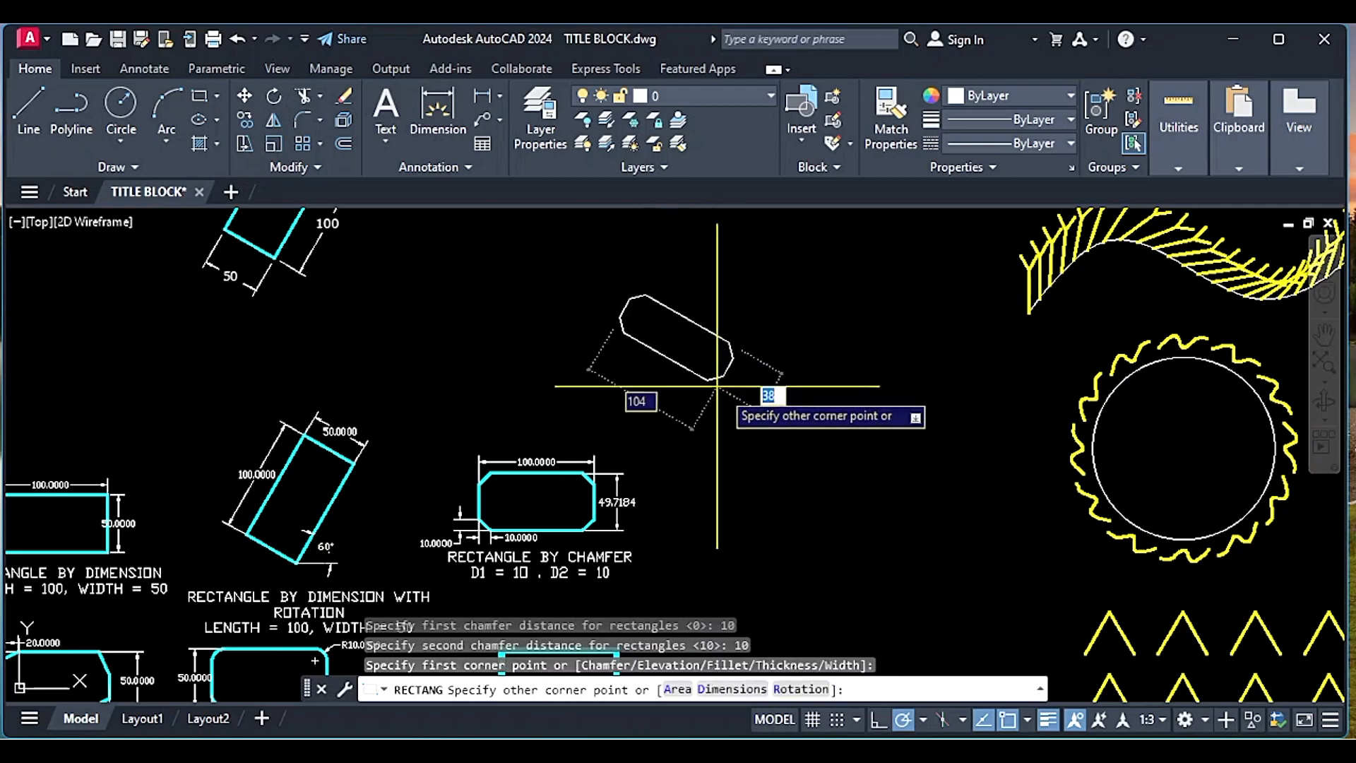
click(789, 689)
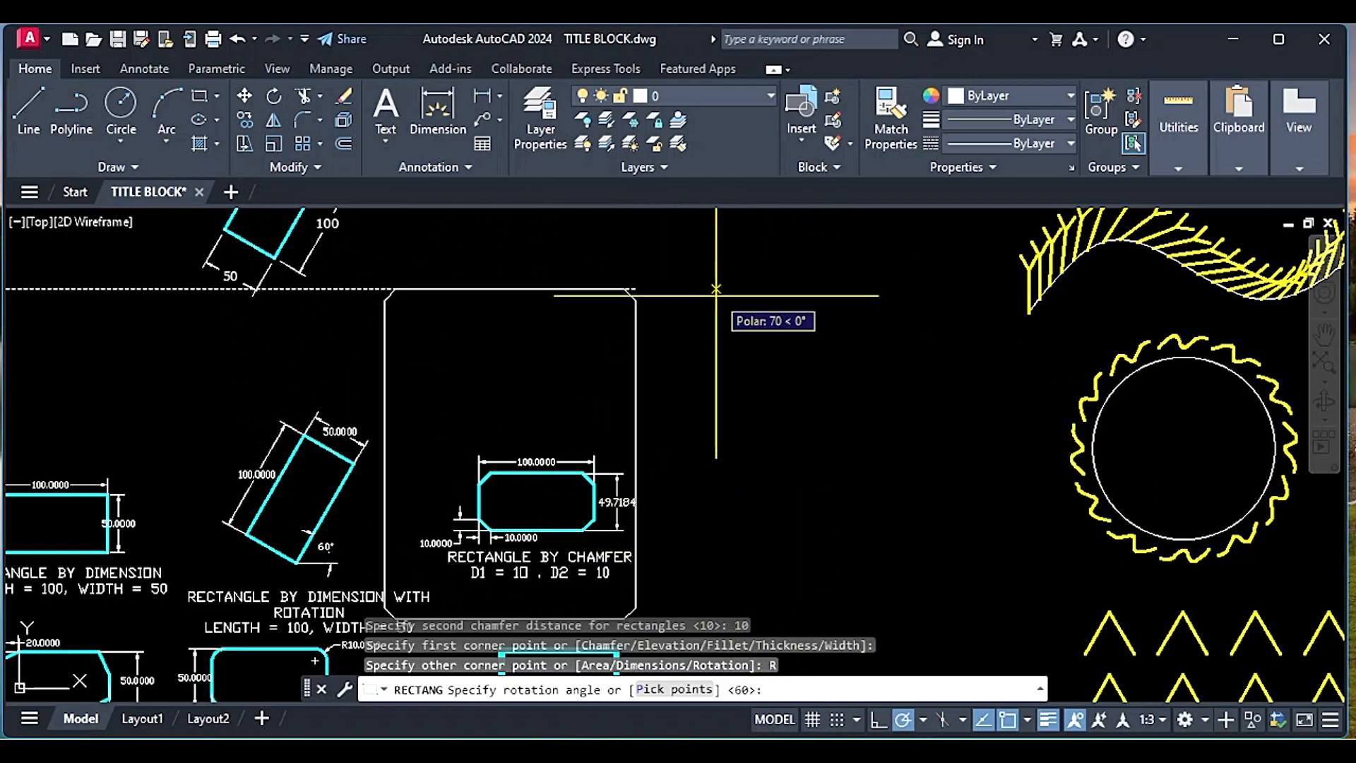
key(Return)
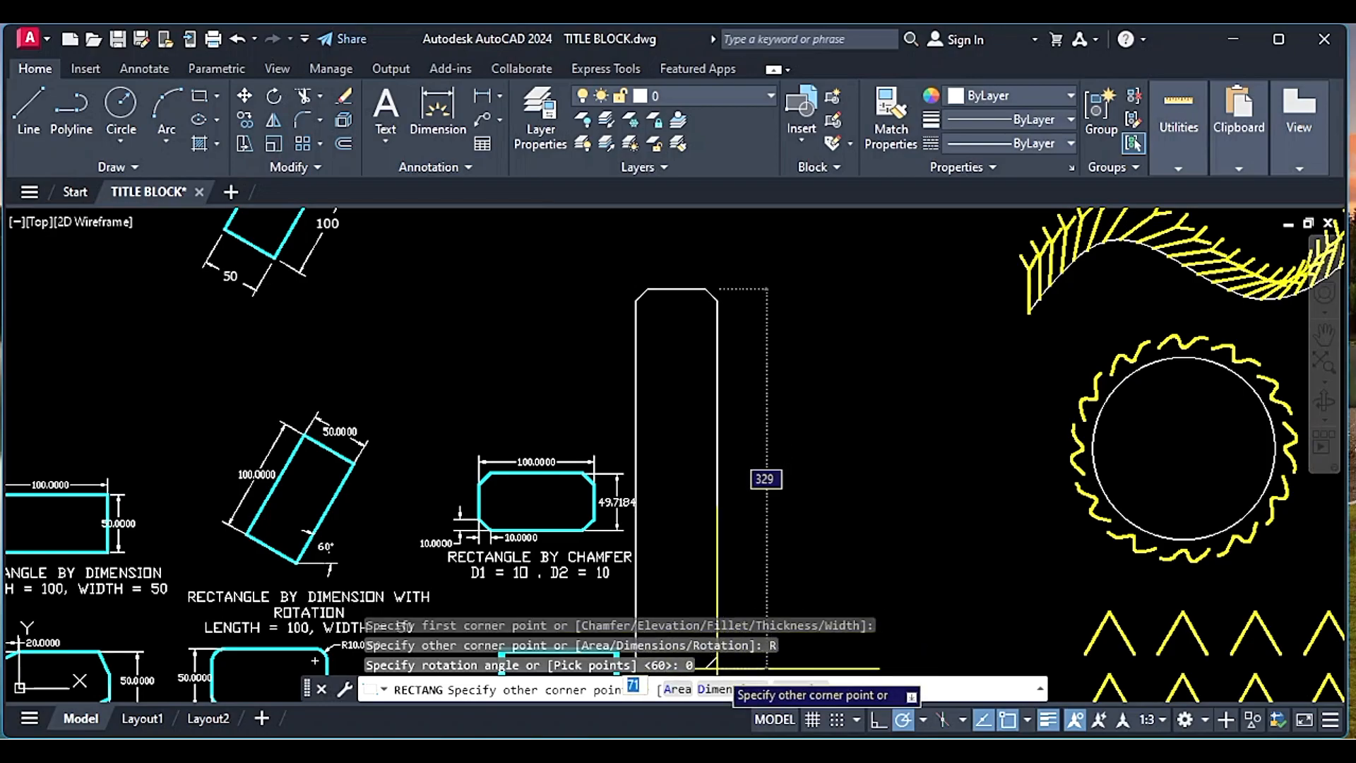
click(713, 689)
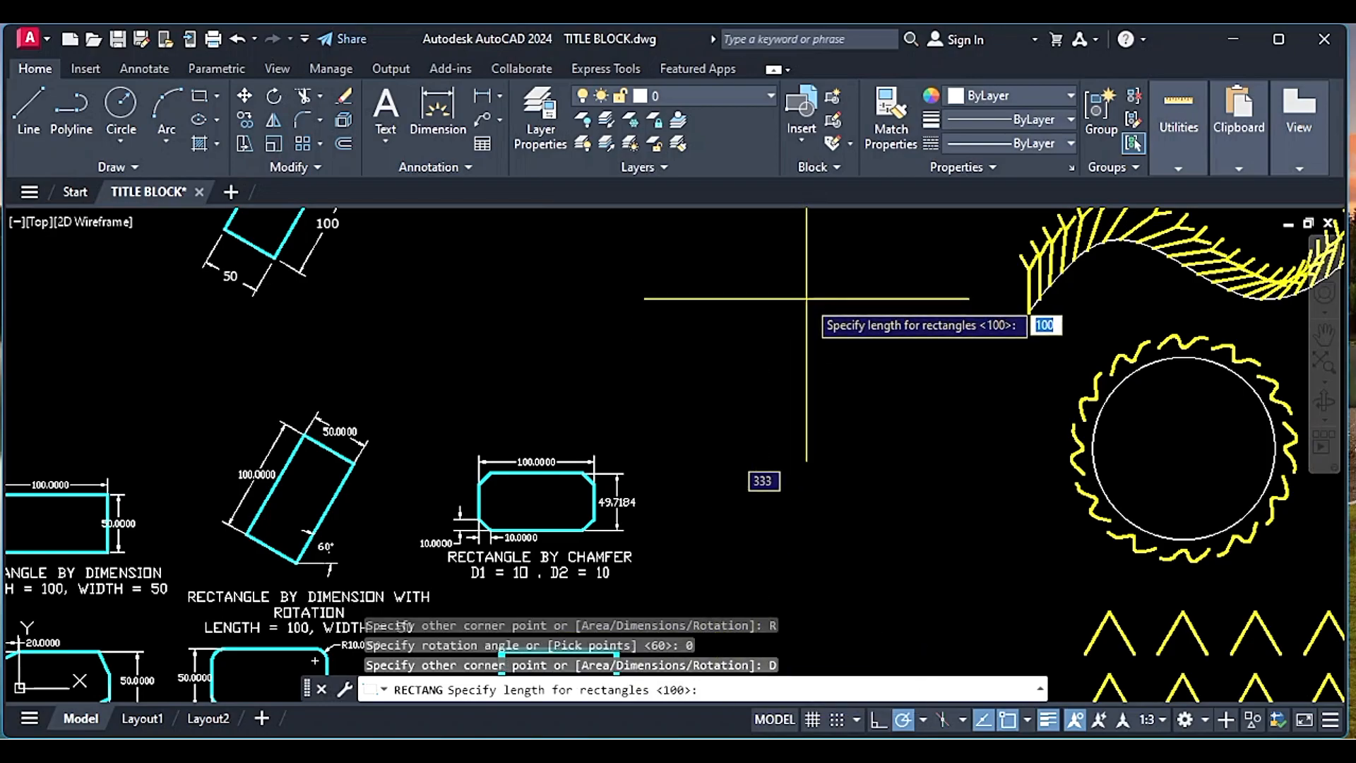
key(Return)
key(Return)
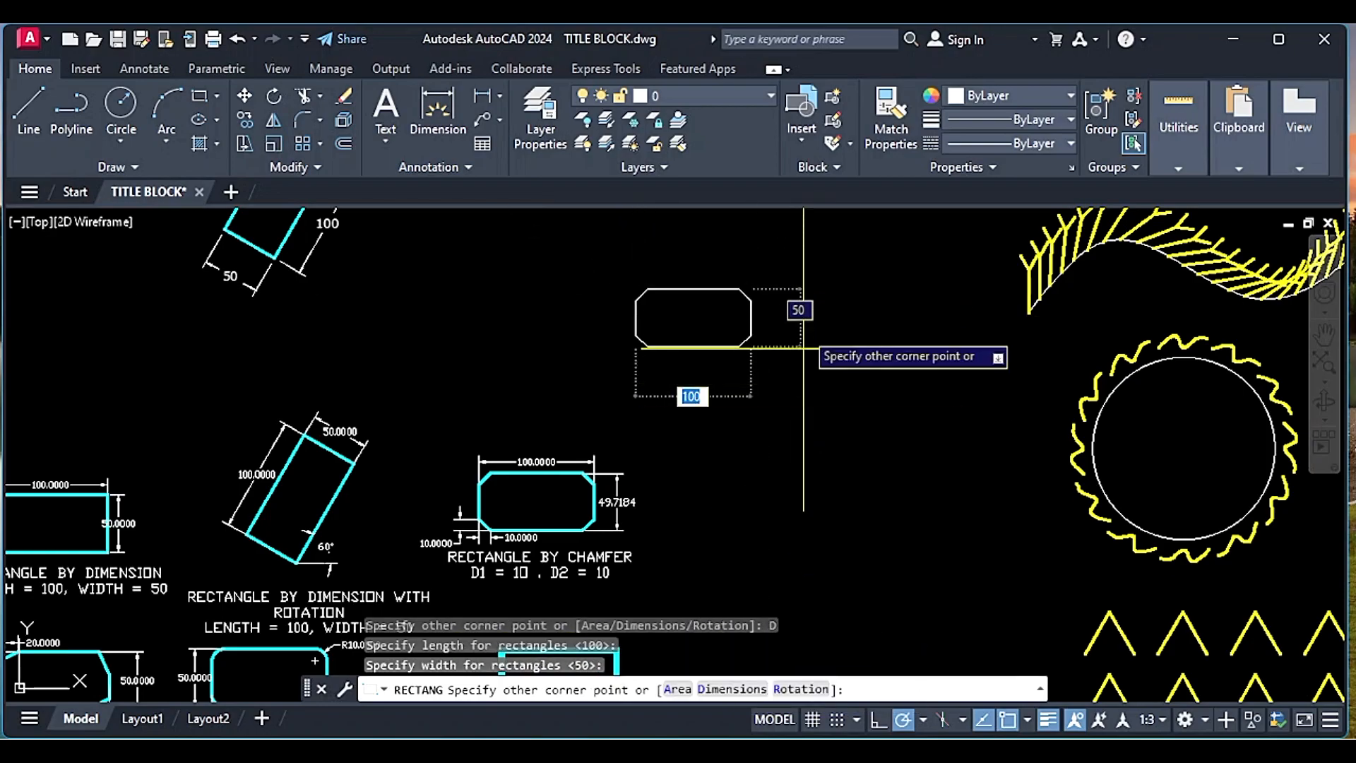
click(780, 393)
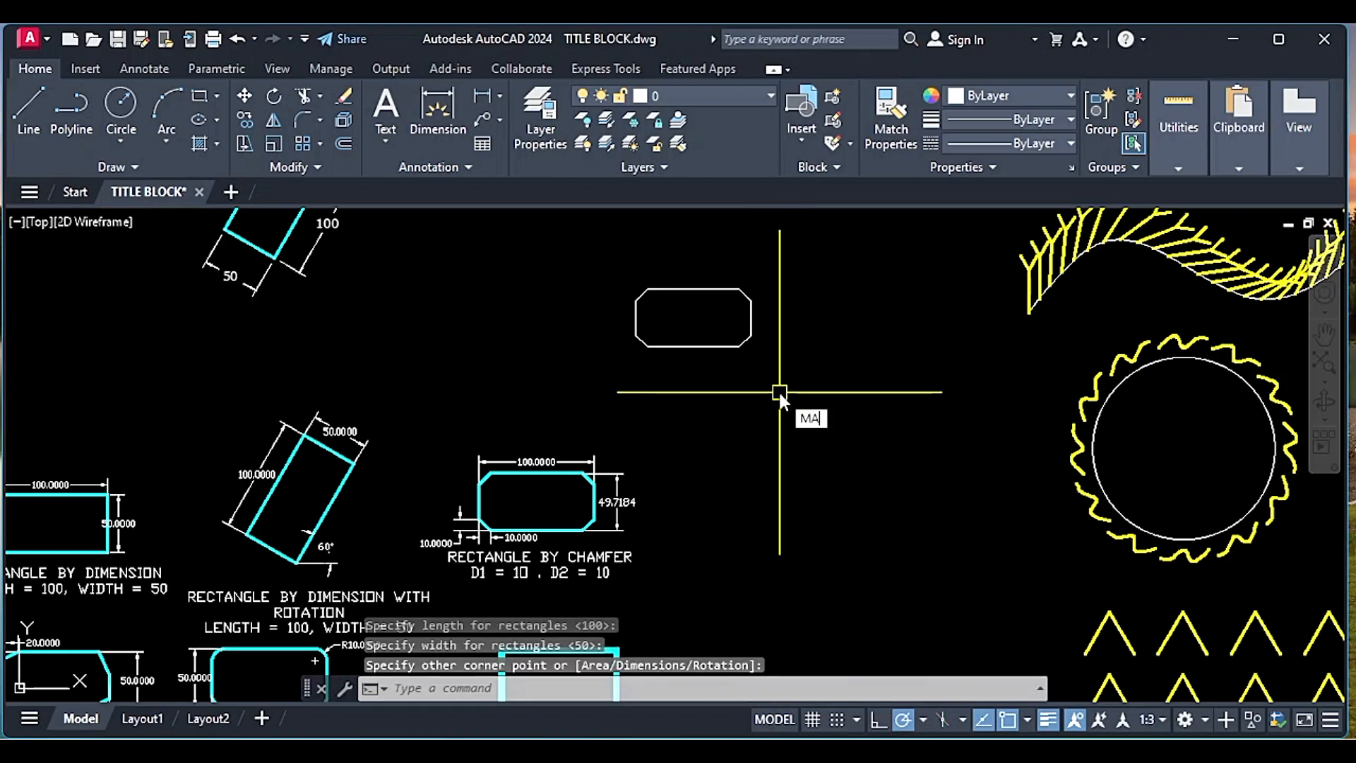
Match the new chamfered rectangle's properties to those of the new rotated rectangle
text(MA)
key(Return)
click(294, 237)
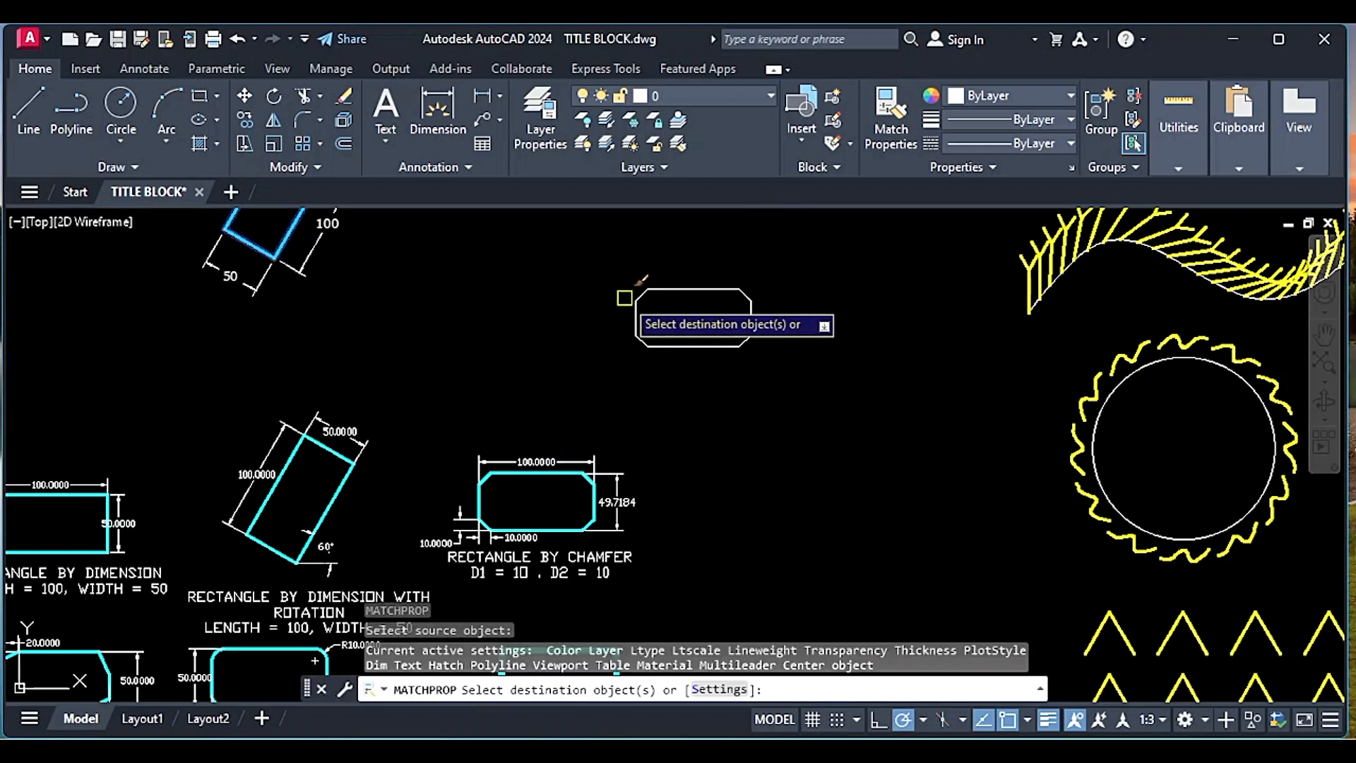
key(Return)
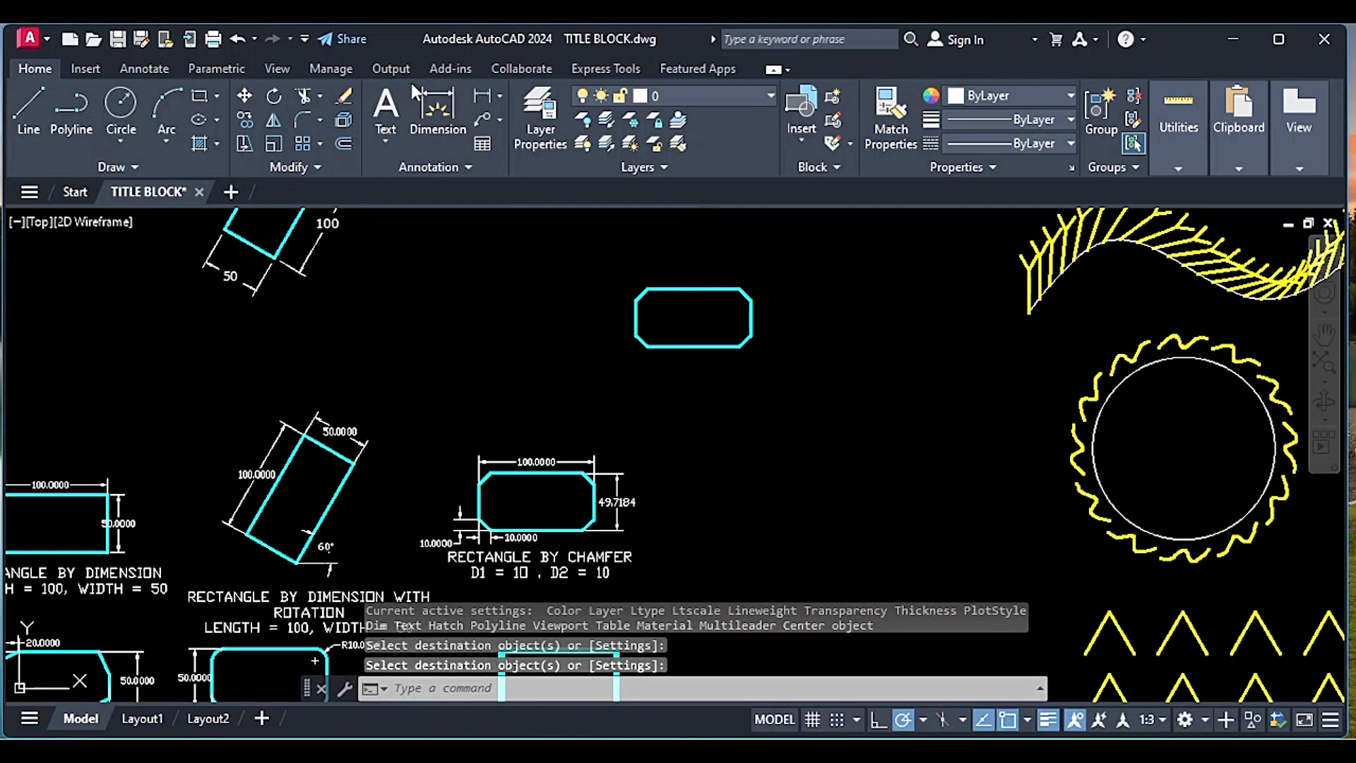
Dimension the new chamfered rectangle's length above it and its width along its left side
click(438, 105)
key(Return)
click(635, 300)
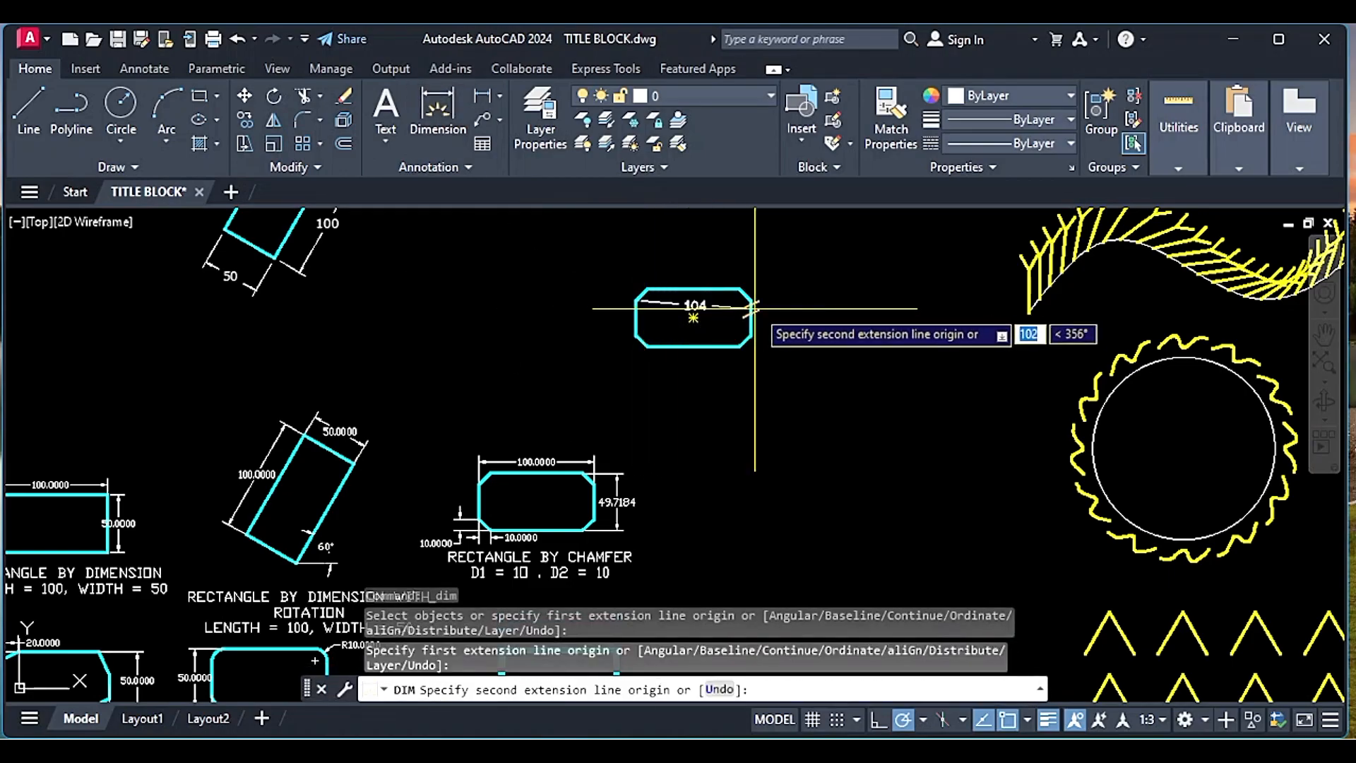
click(750, 301)
click(737, 256)
key(Return)
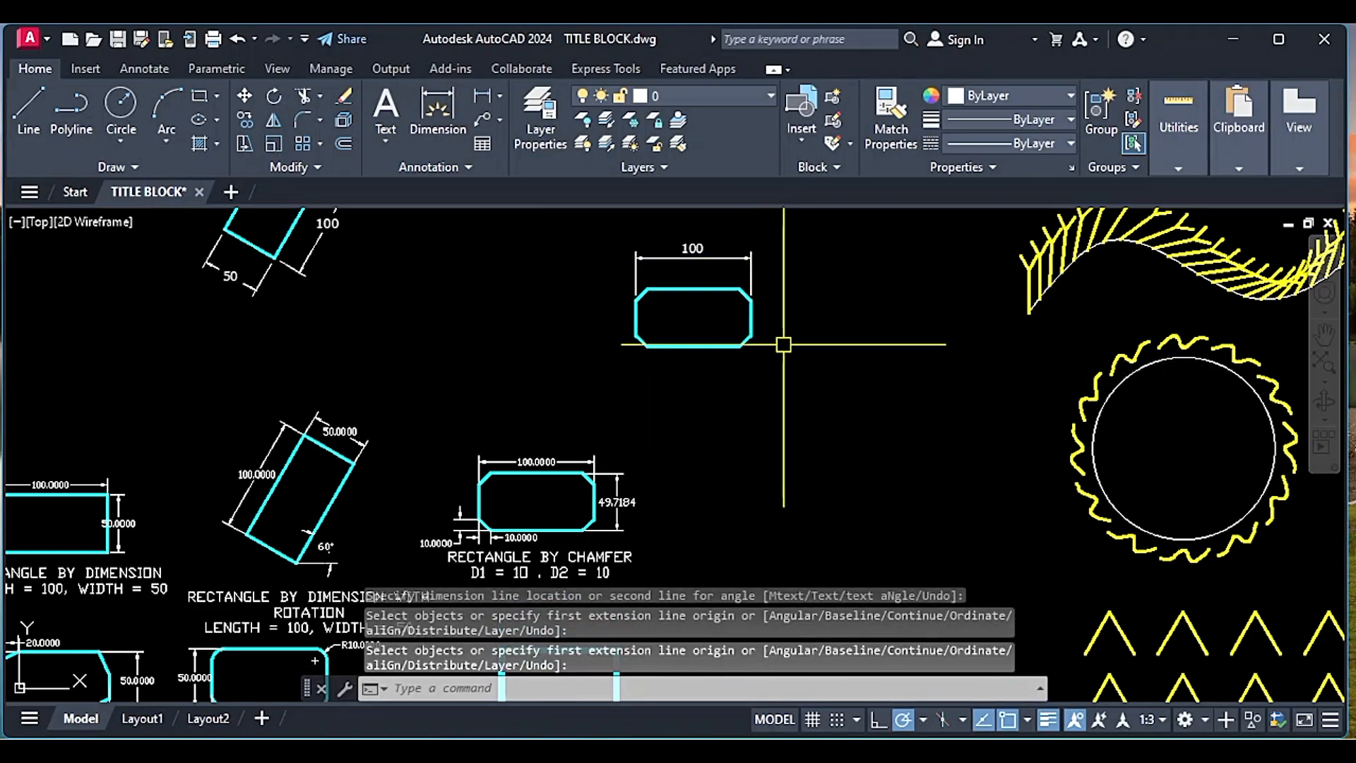
key(Return)
click(646, 288)
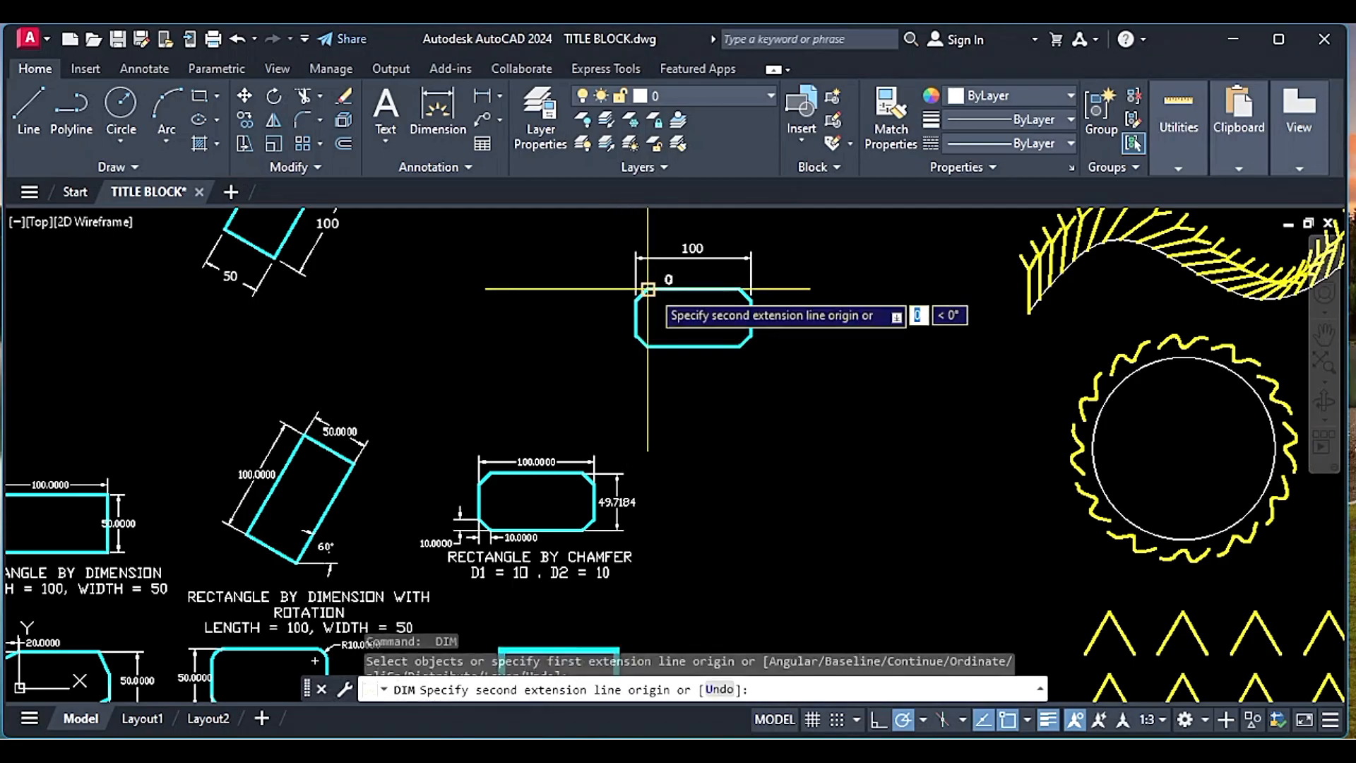
click(648, 347)
click(623, 319)
scroll(662, 339, up, 2)
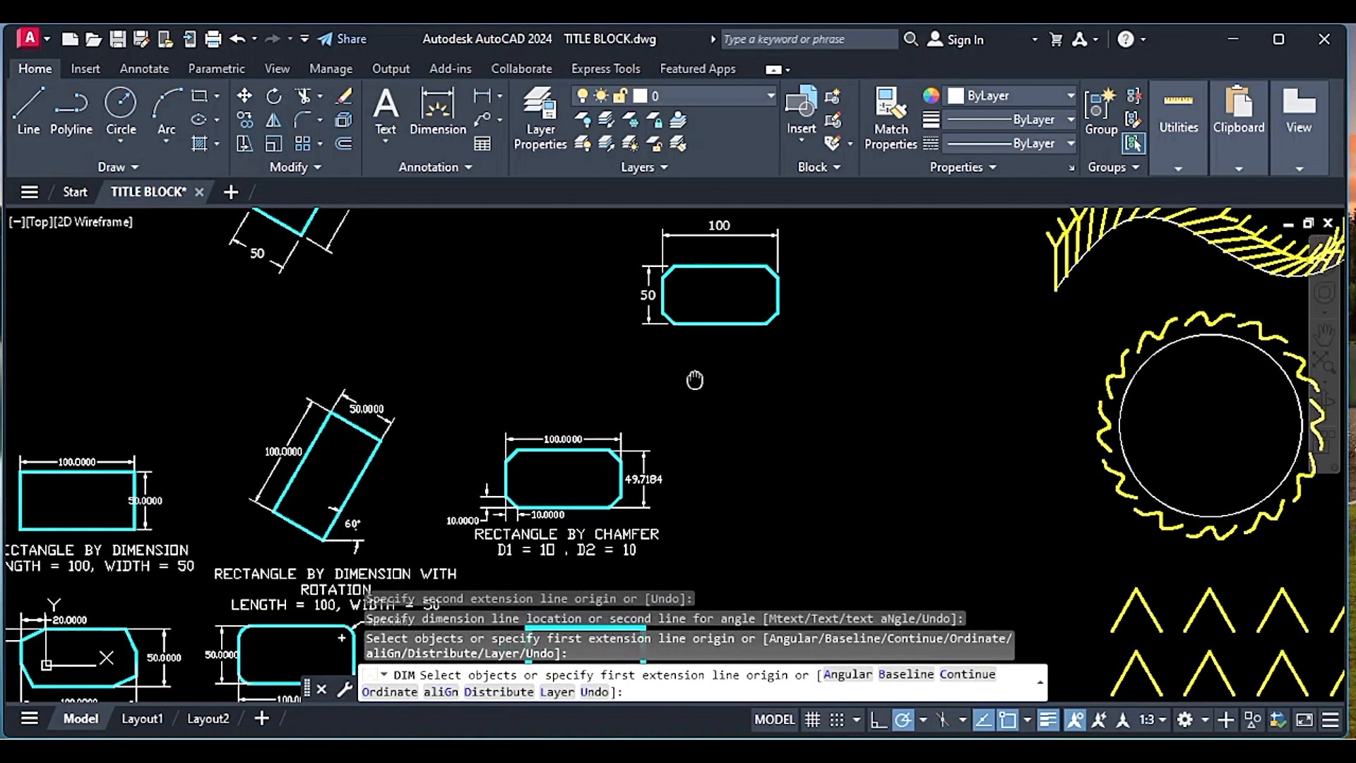
key(Return)
Dimension the vertical leg of the chamfer at the new rectangle's upper-right corner, placing it outside the right side
key(Return)
key(Return)
click(785, 260)
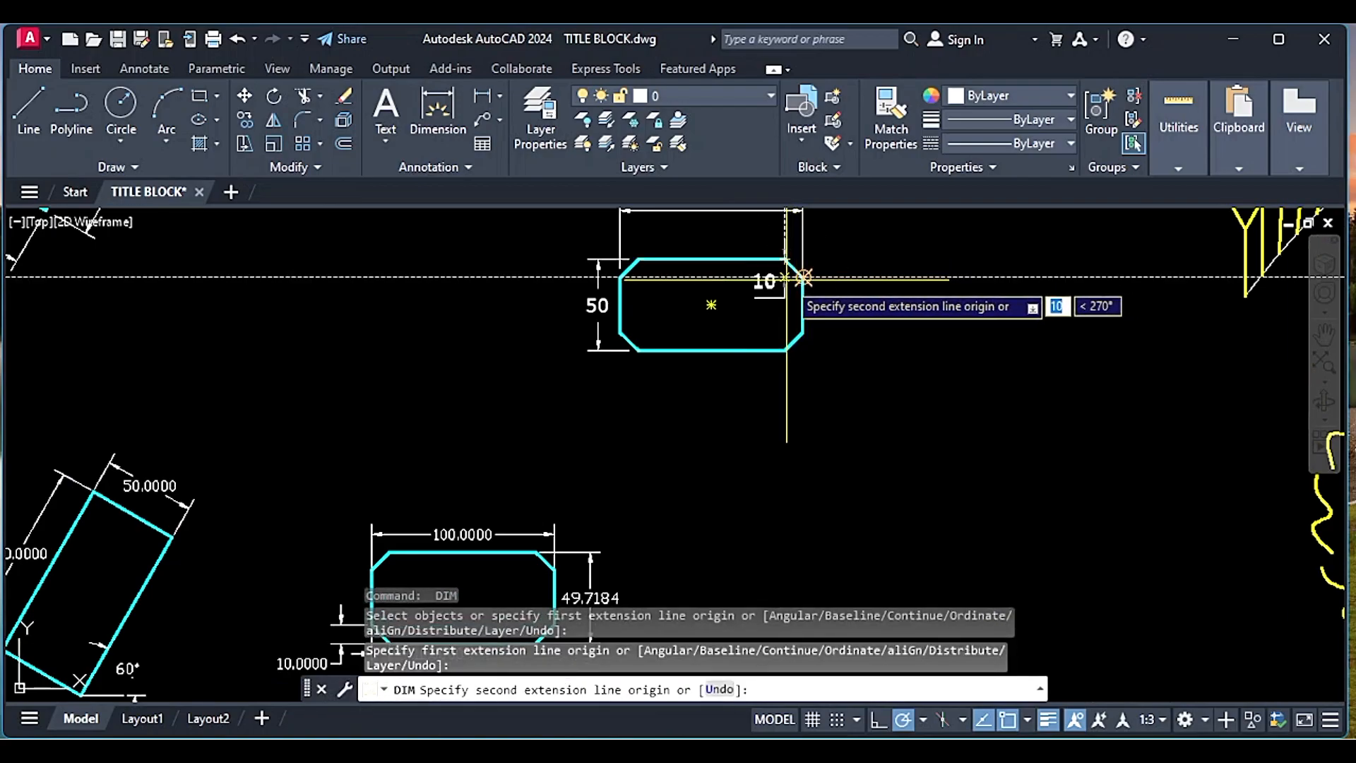
click(786, 277)
click(855, 275)
Start another rectangle near the unequal chamfer example with a first chamfer distance of 20 and a second of 10
scroll(791, 354, down, 3)
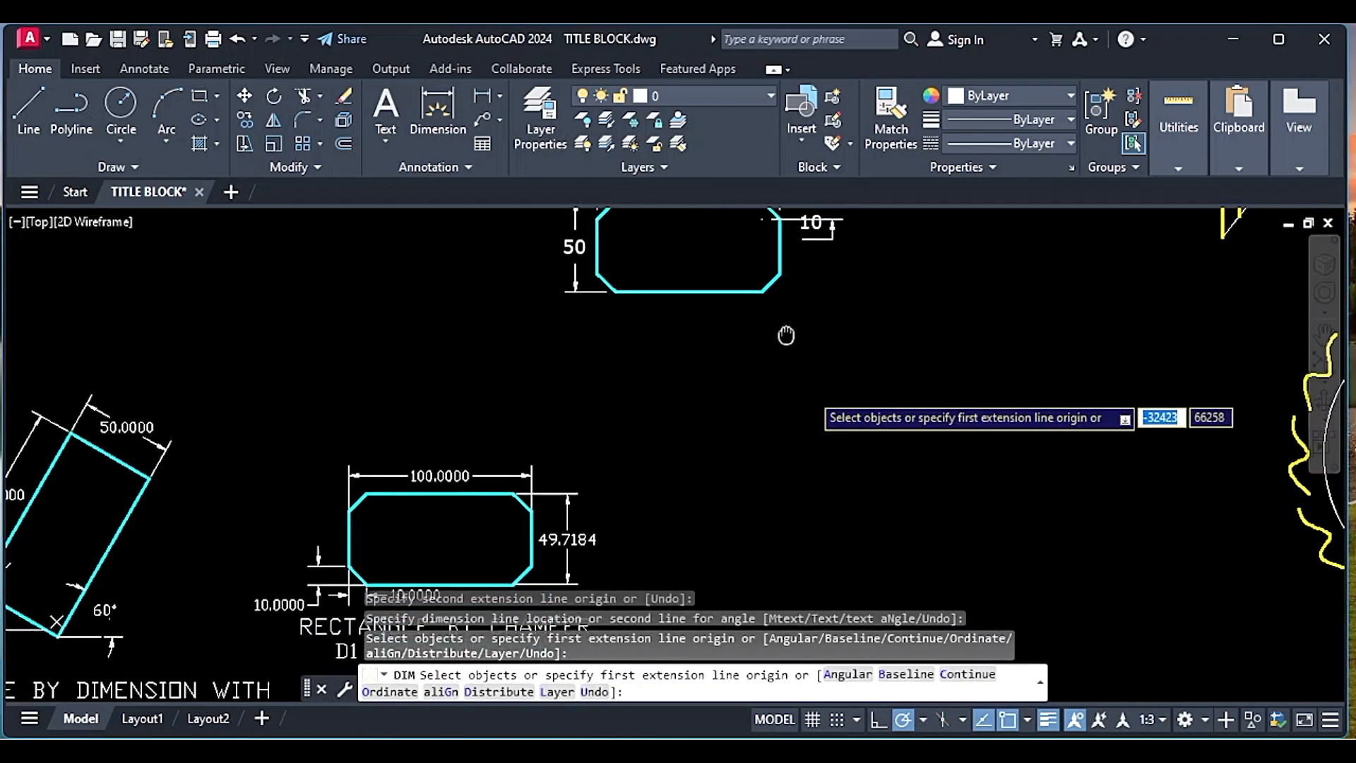
middle_drag(676, 452, 884, 329)
middle_drag(421, 457, 676, 361)
middle_drag(499, 448, 668, 370)
key(Escape)
text(REC)
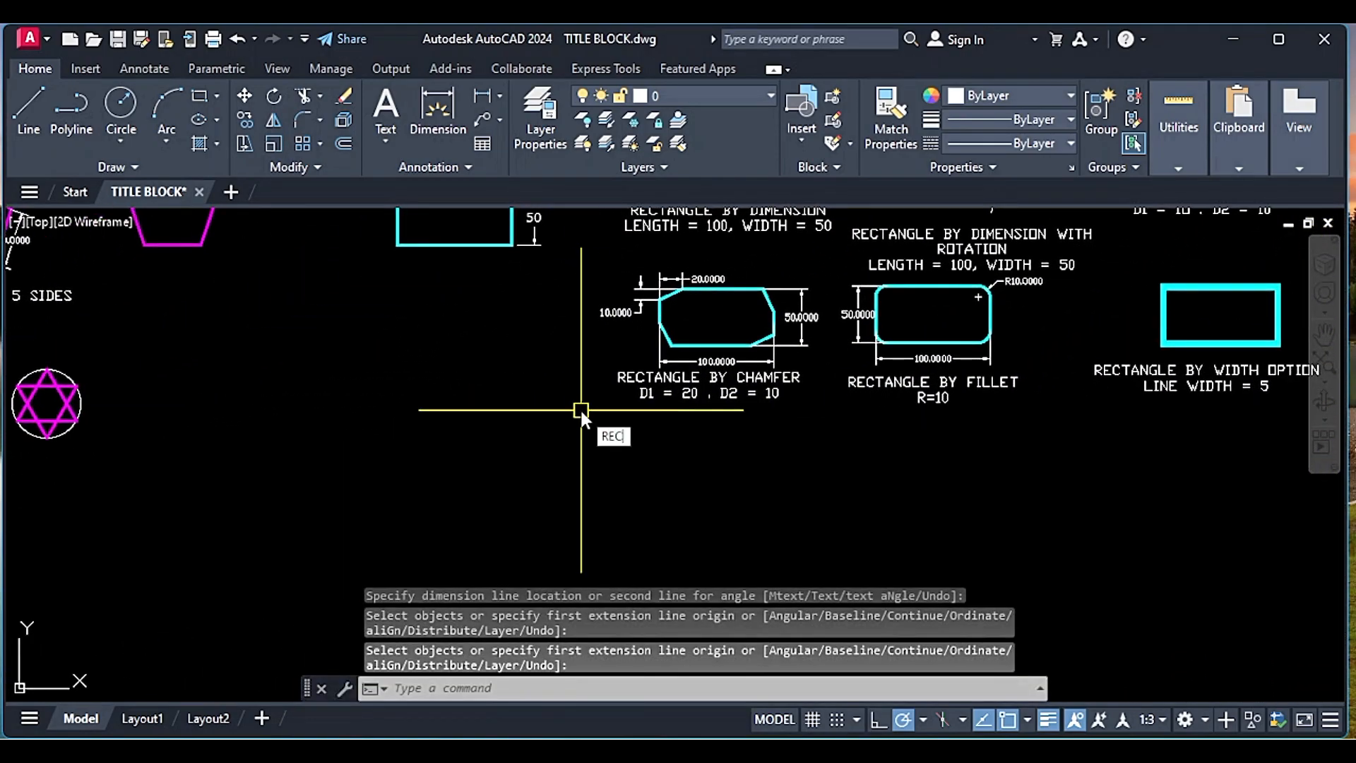
key(Return)
text(C)
key(Return)
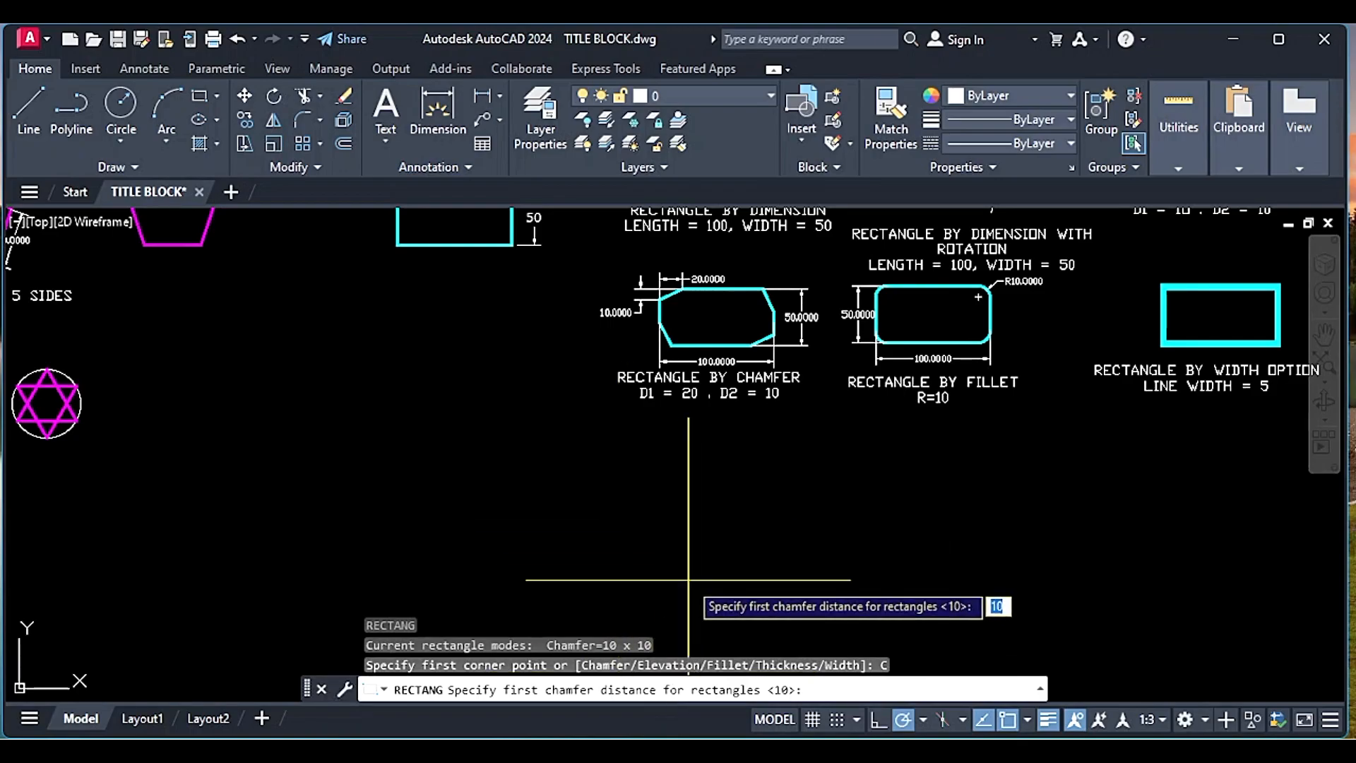
text(20)
key(Return)
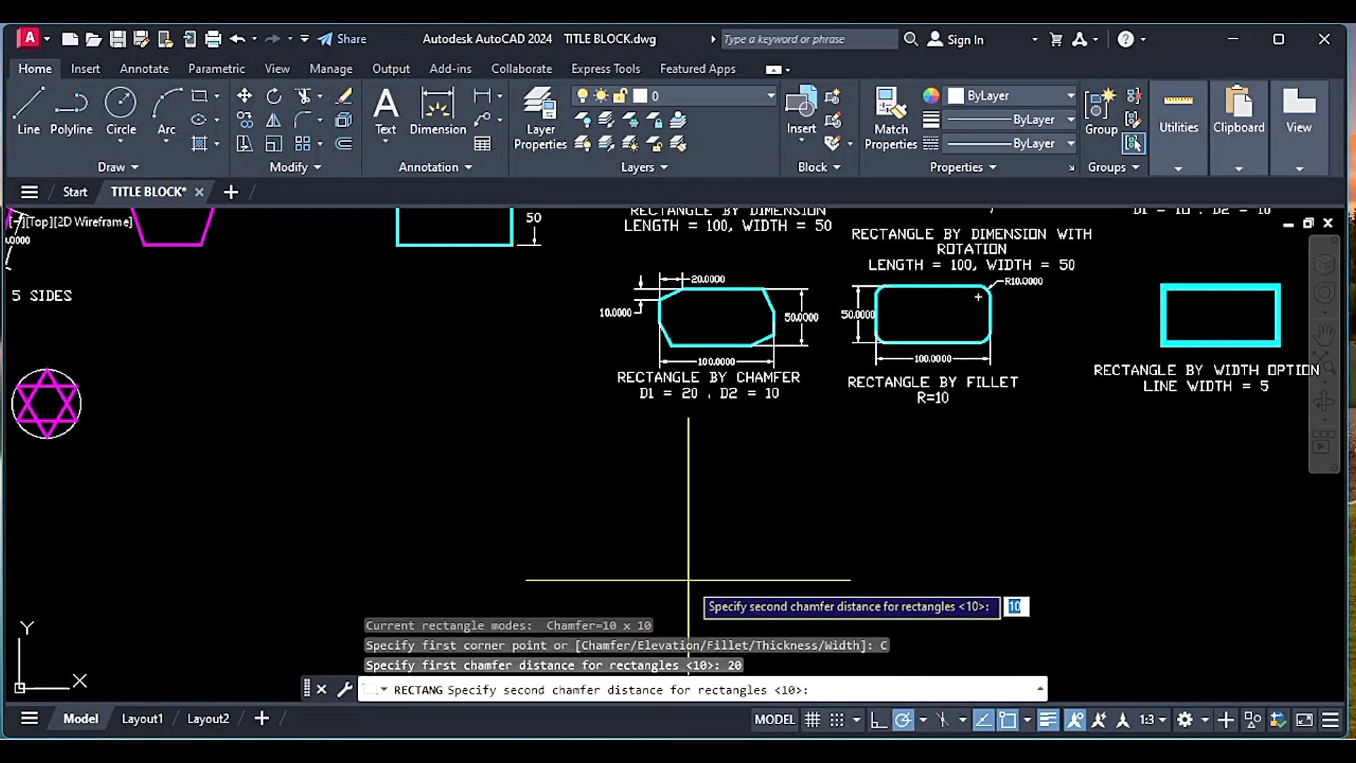
key(Return)
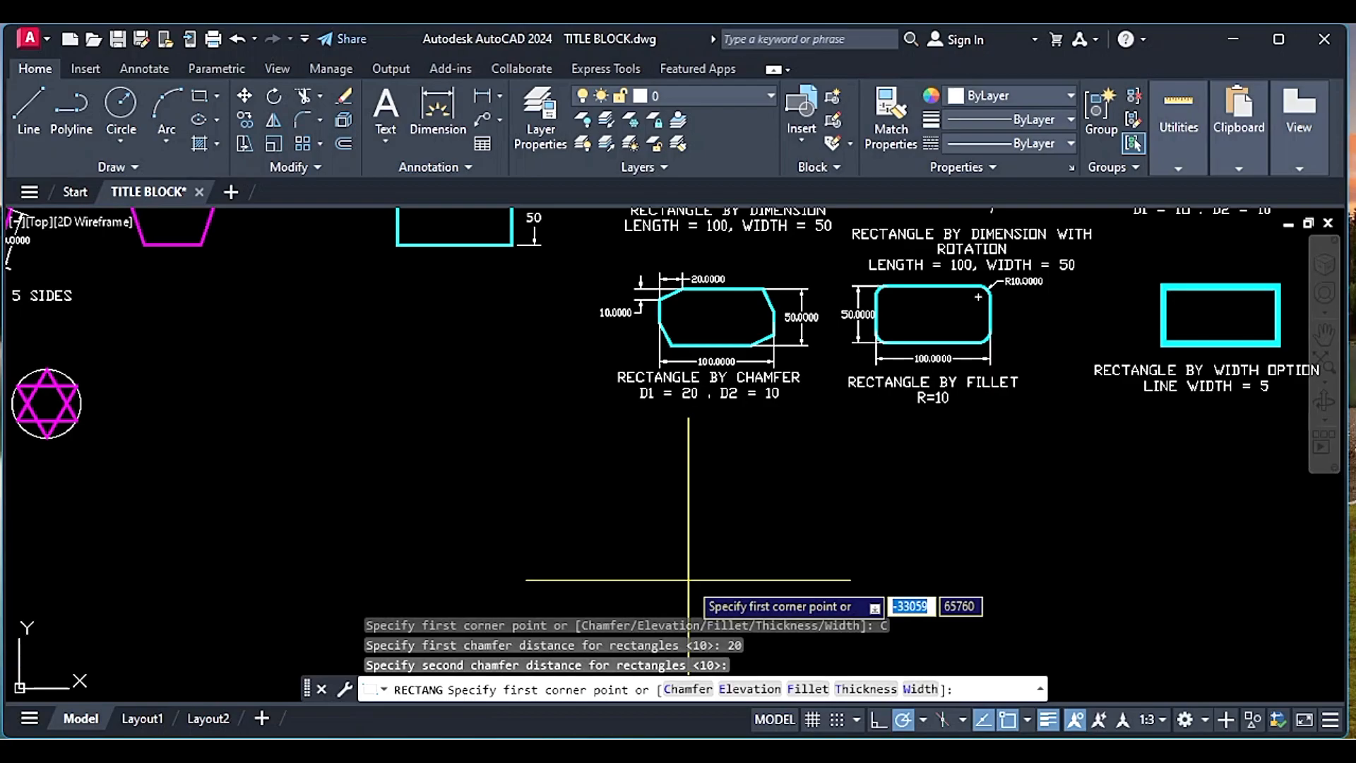
Place the unequally chamfered rectangle below and left of its example, with a length of 100 and a width of 50
click(497, 553)
text(D)
key(Return)
text(100)
key(Return)
key(Return)
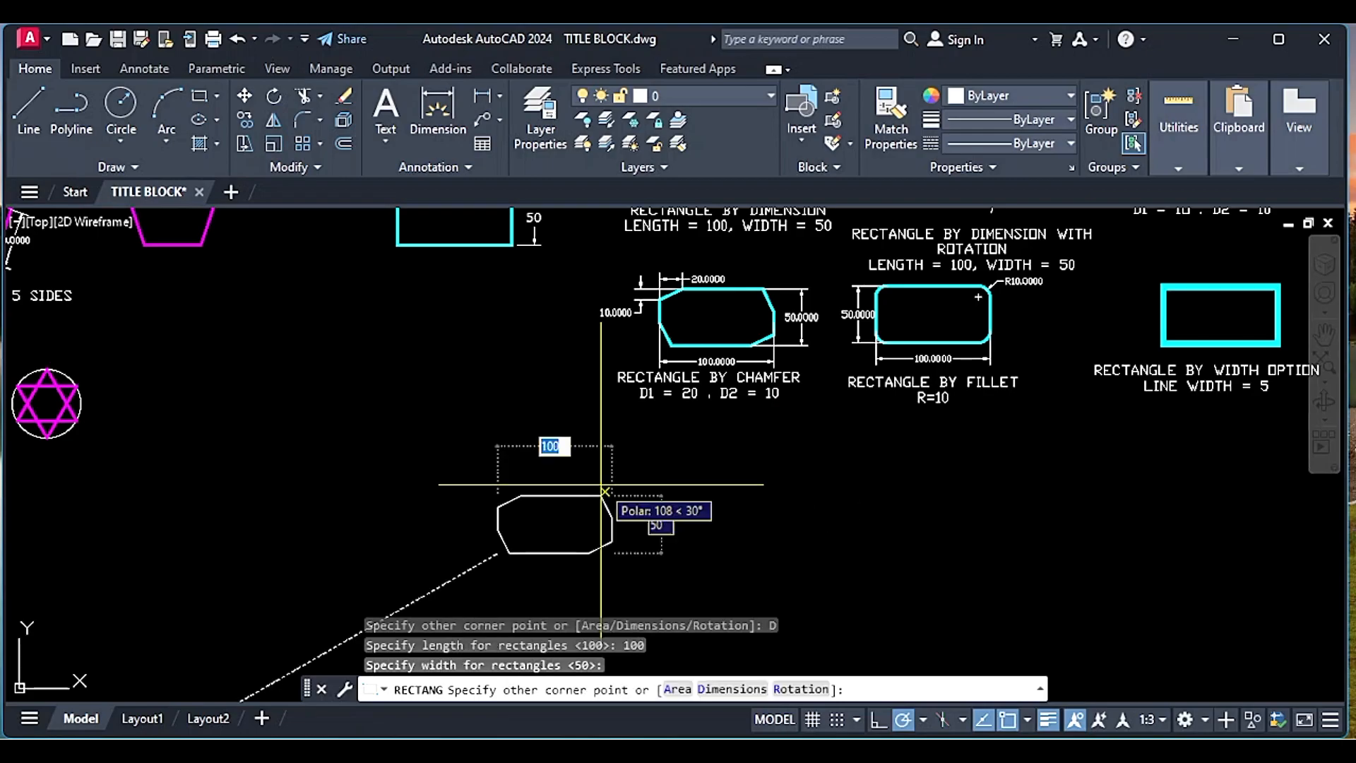
middle_drag(611, 574, 605, 472)
scroll(605, 520, down, 2)
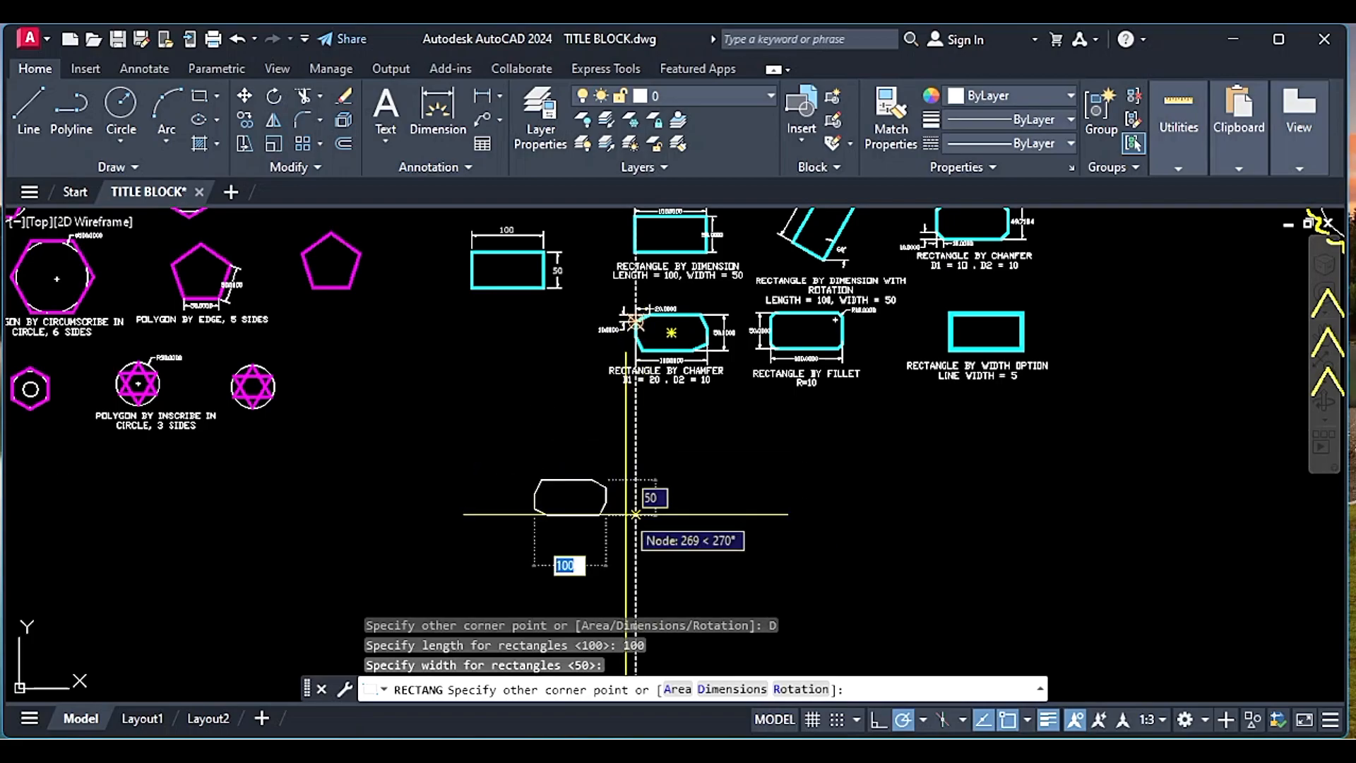
click(636, 421)
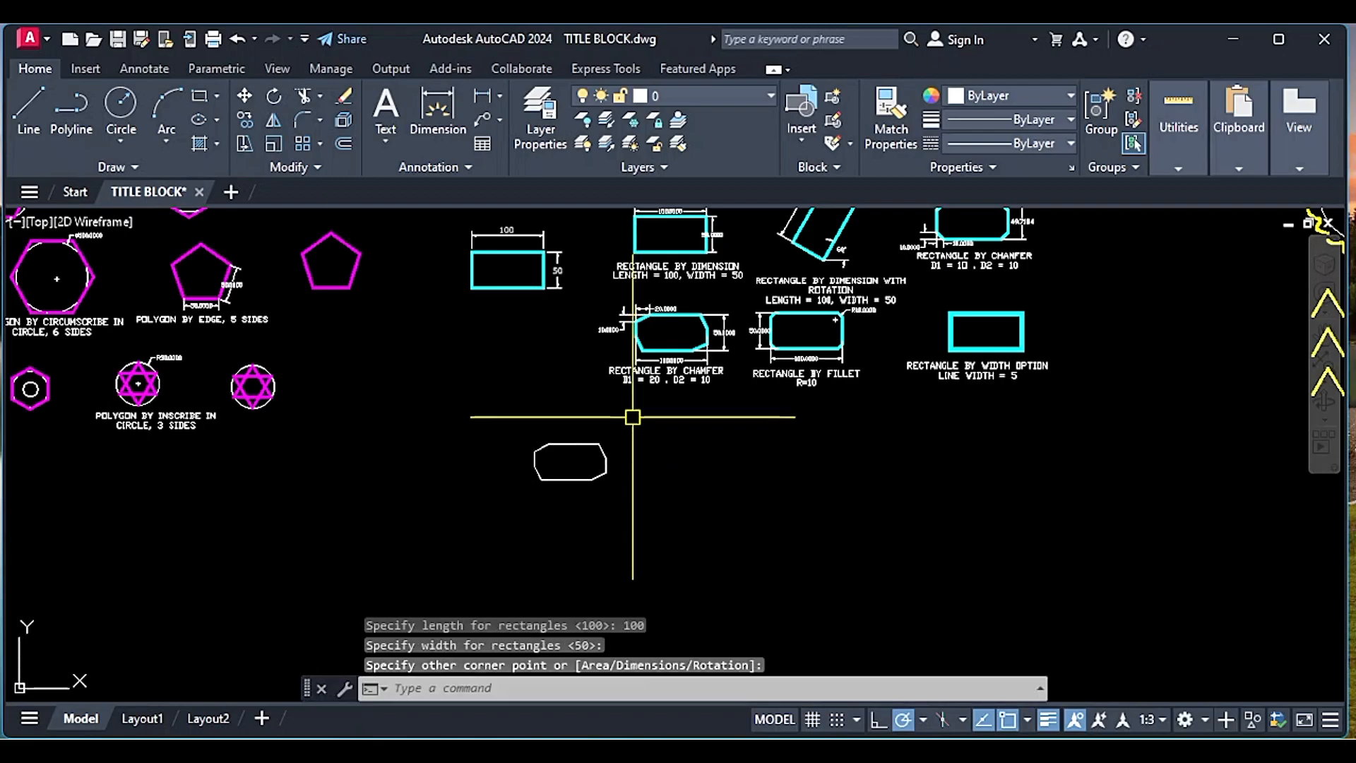
Add a linear dimension for the vertical leg of the new rectangle's upper-left chamfer, placed left of the shape
scroll(575, 433, up, 3)
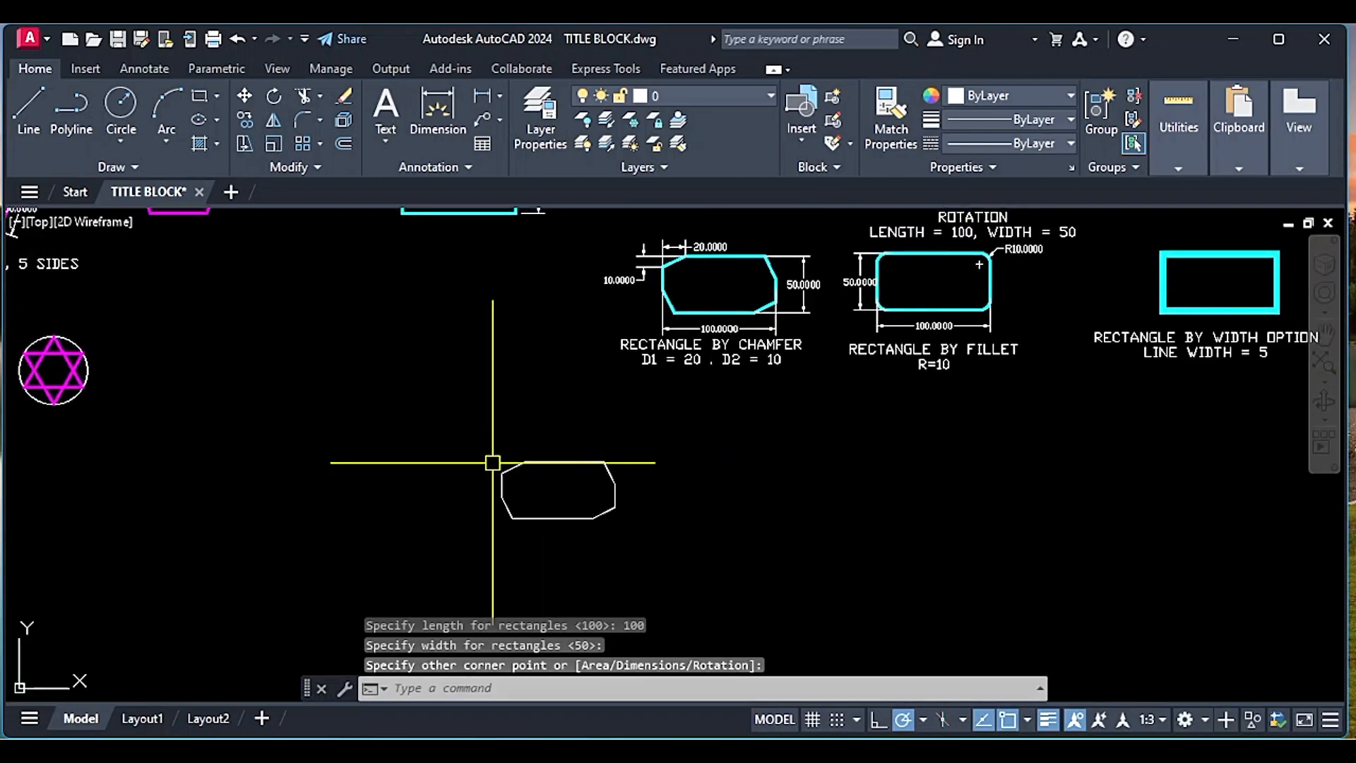
text(DLI)
key(Return)
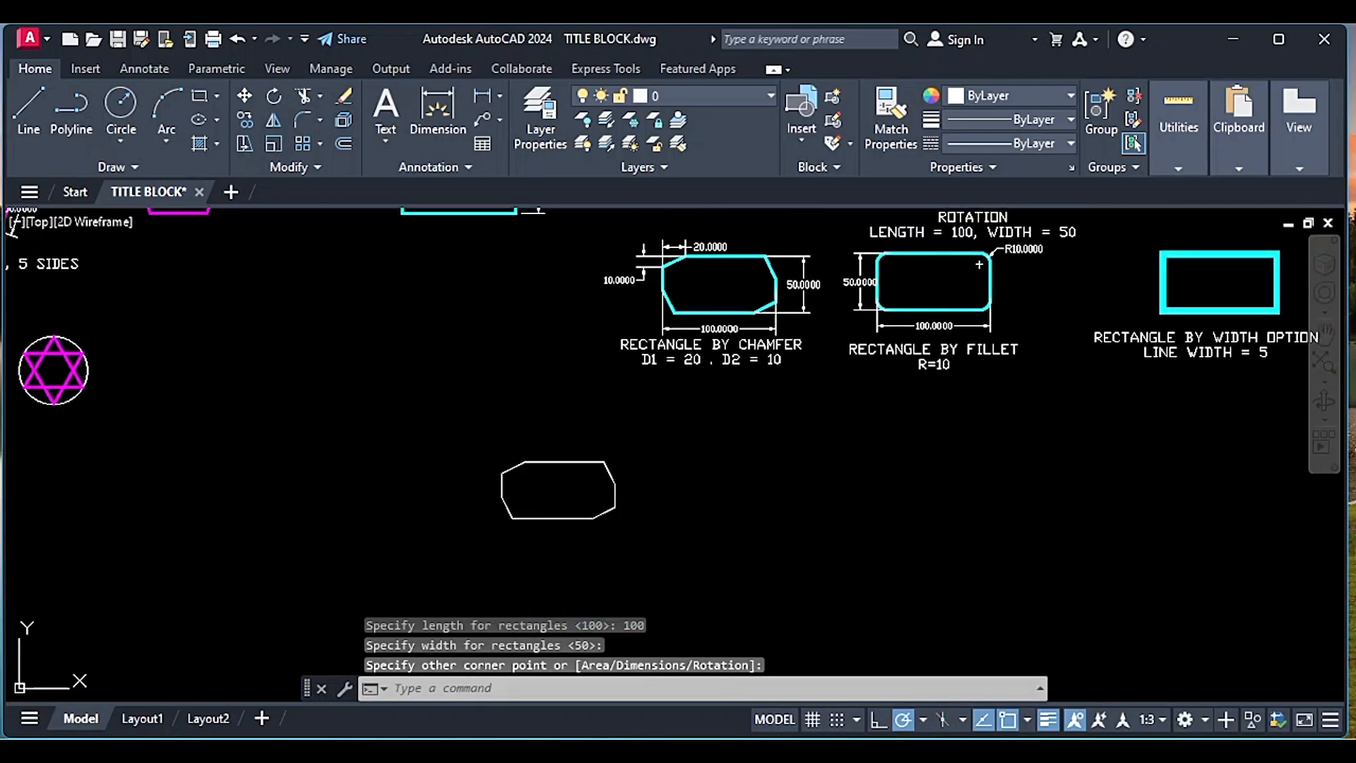
click(523, 462)
click(502, 474)
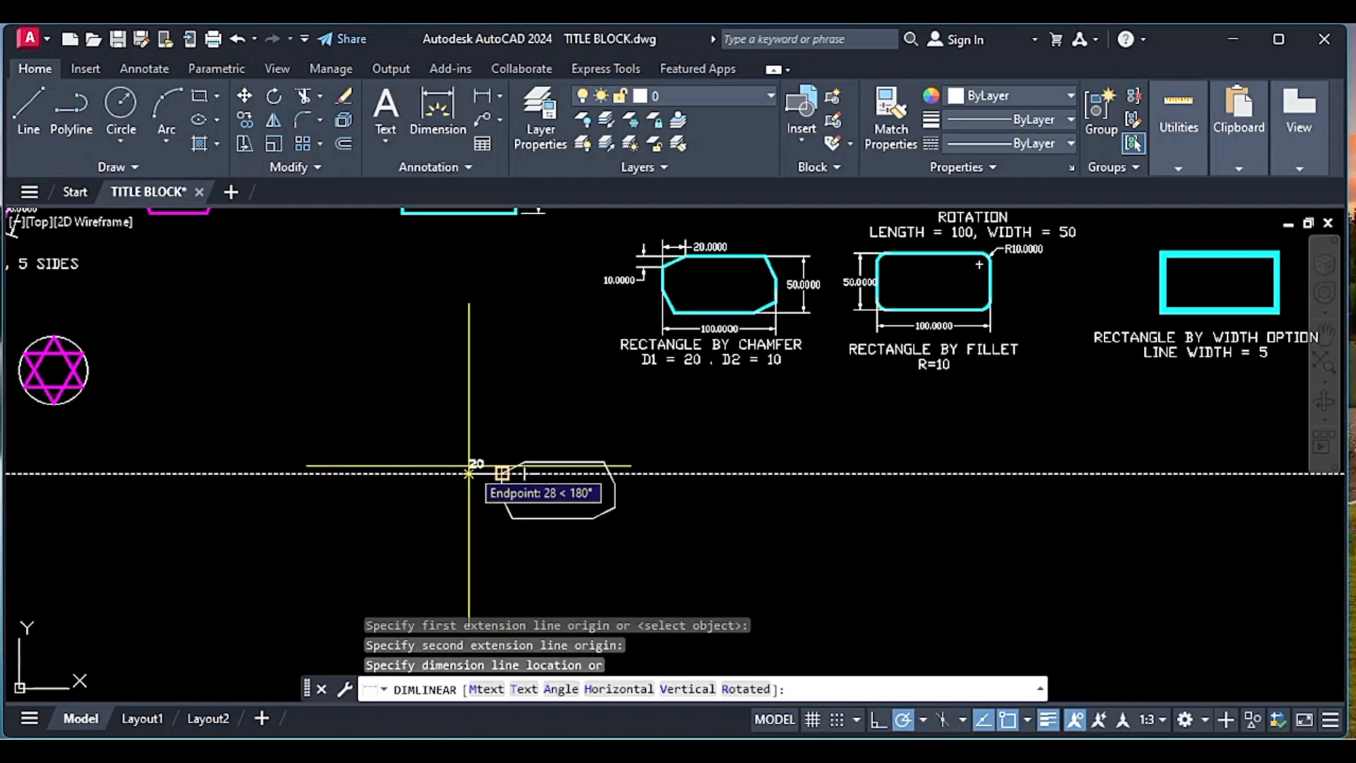
scroll(466, 457, up, 2)
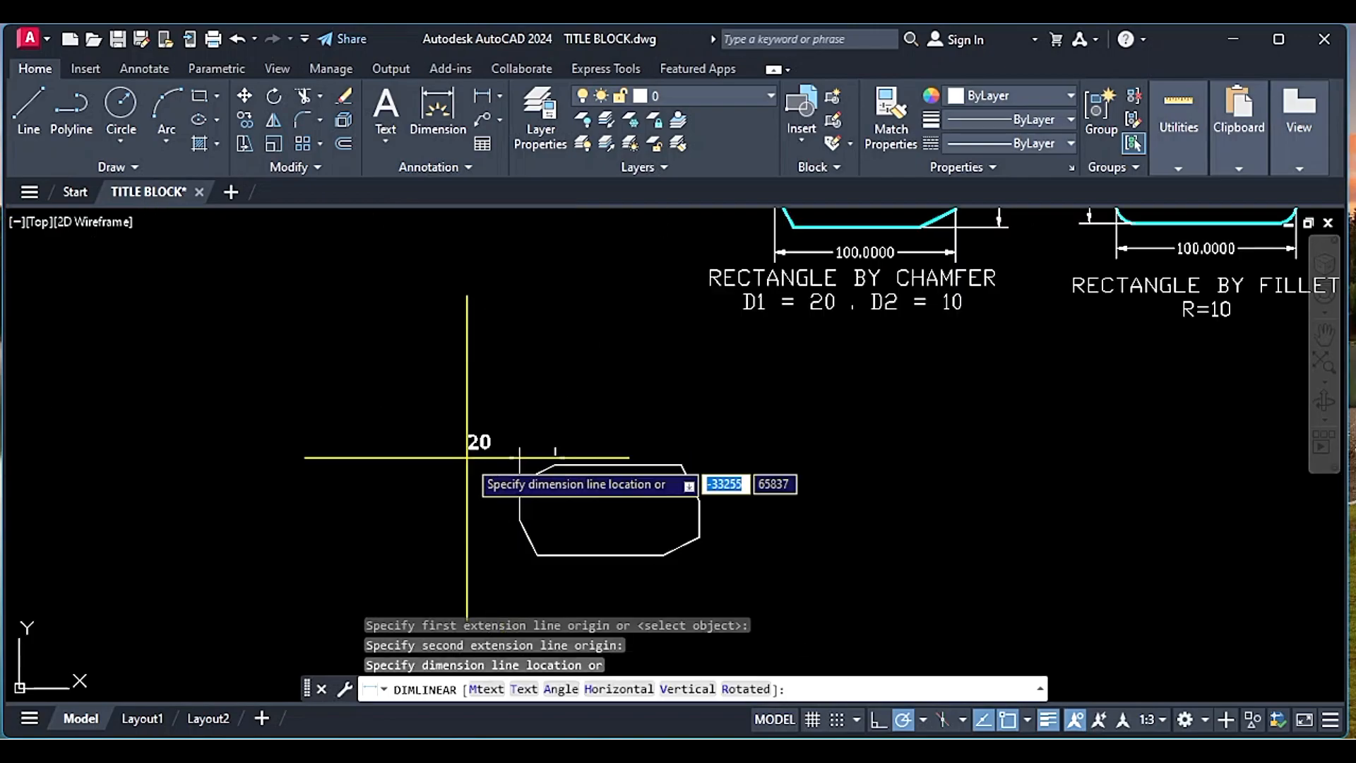
click(494, 499)
Add a linear dimension for the horizontal leg of the new rectangle's upper-left chamfer, placed above the shape
key(Return)
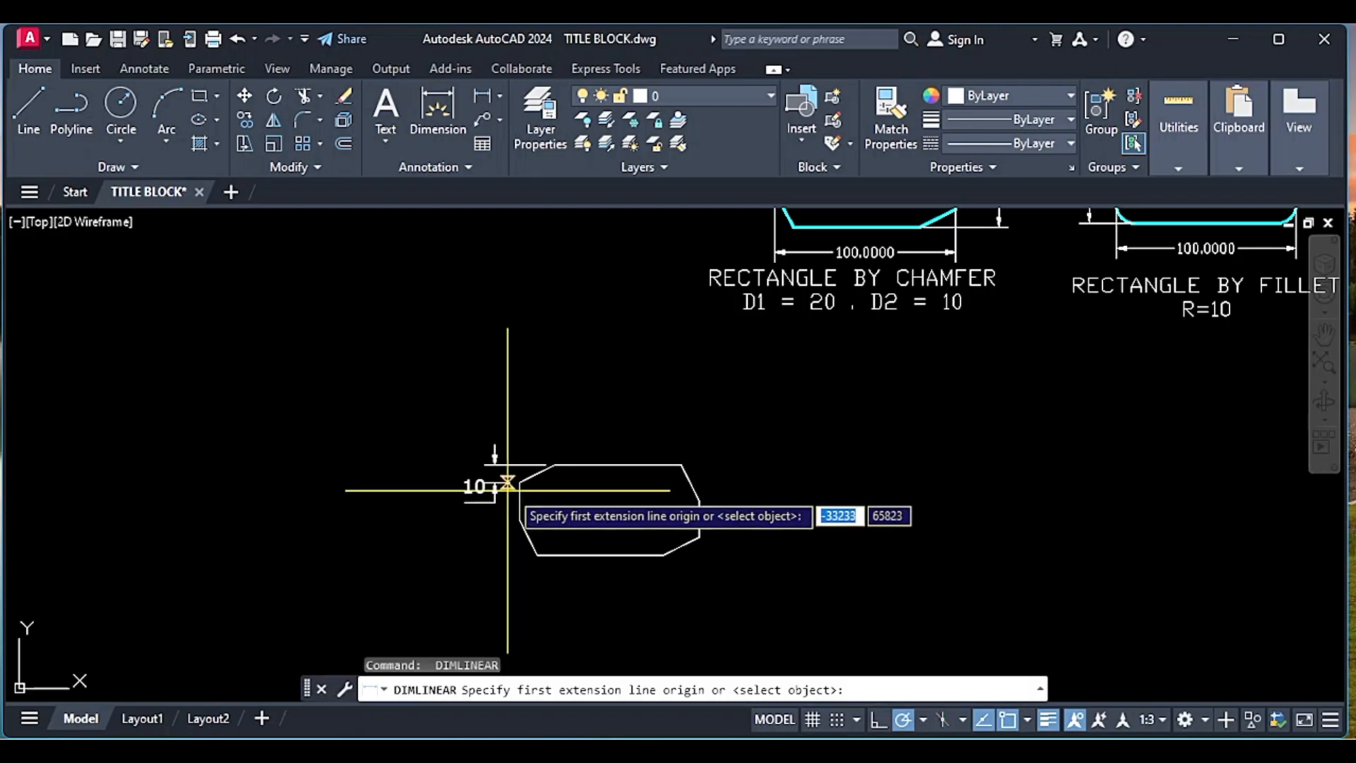
click(520, 483)
click(556, 464)
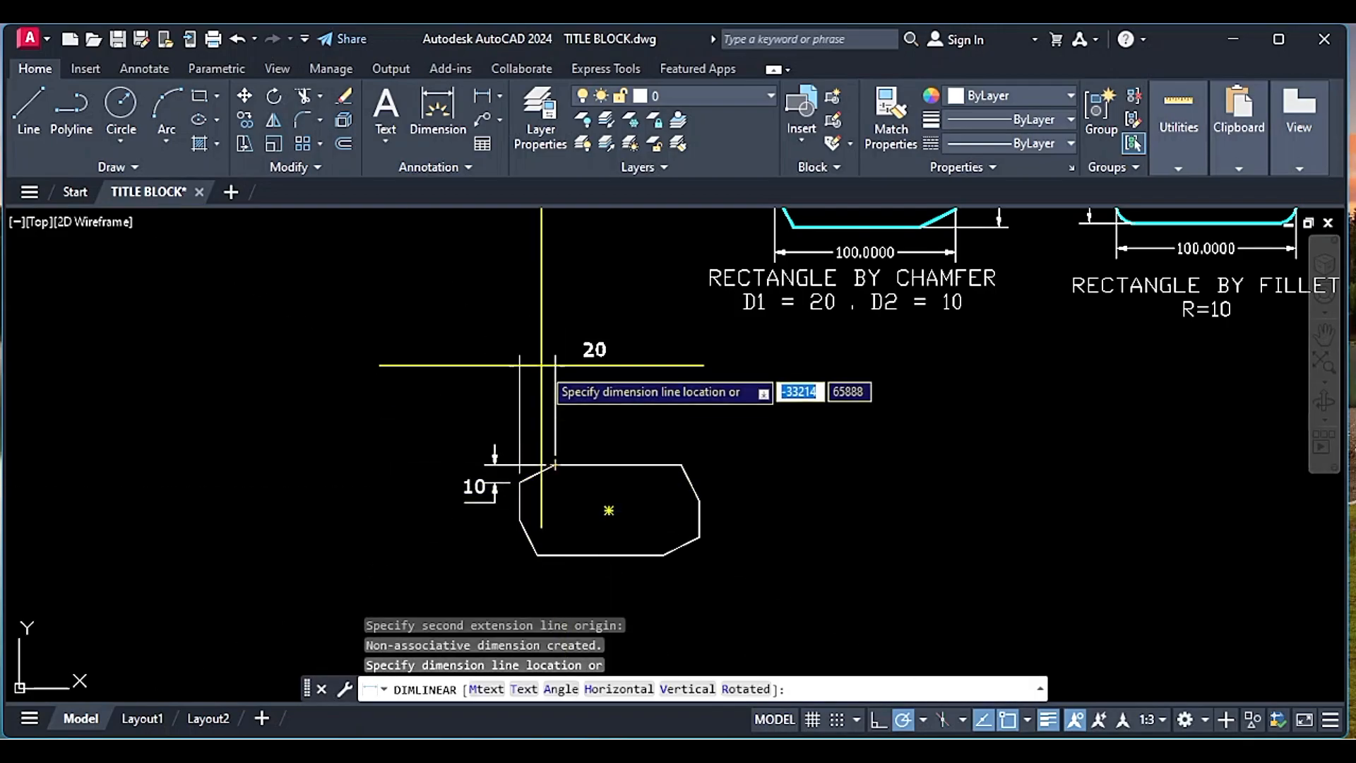
click(546, 415)
middle_drag(596, 462, 602, 417)
key(Return)
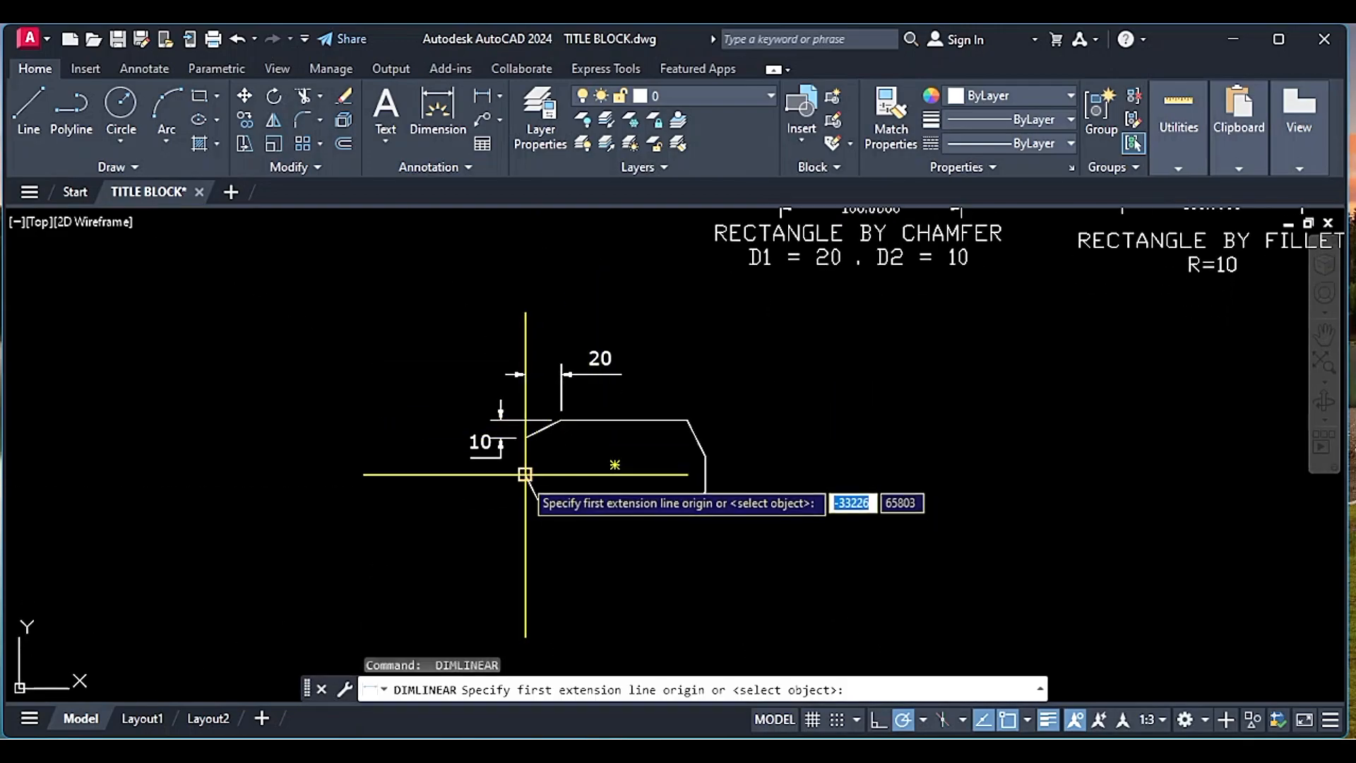
click(525, 474)
click(543, 509)
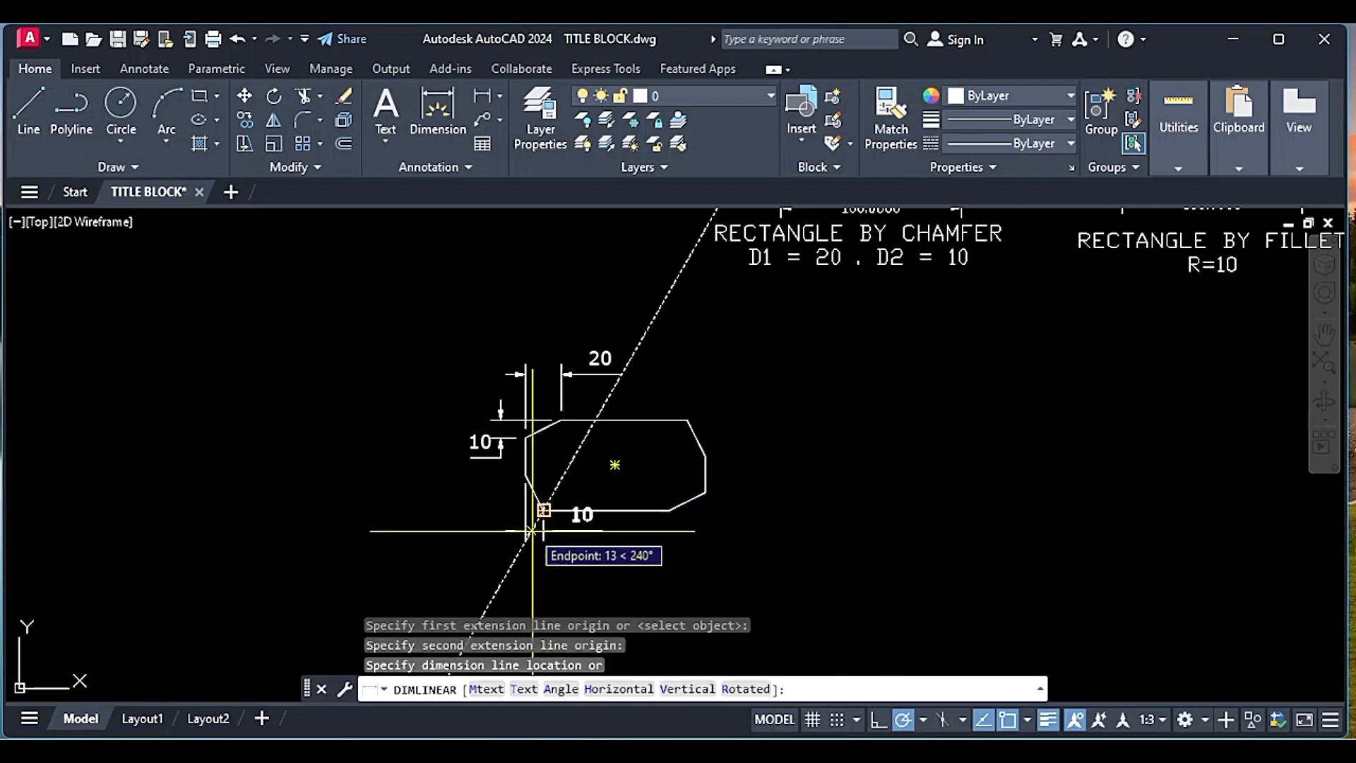
middle_drag(543, 548, 548, 518)
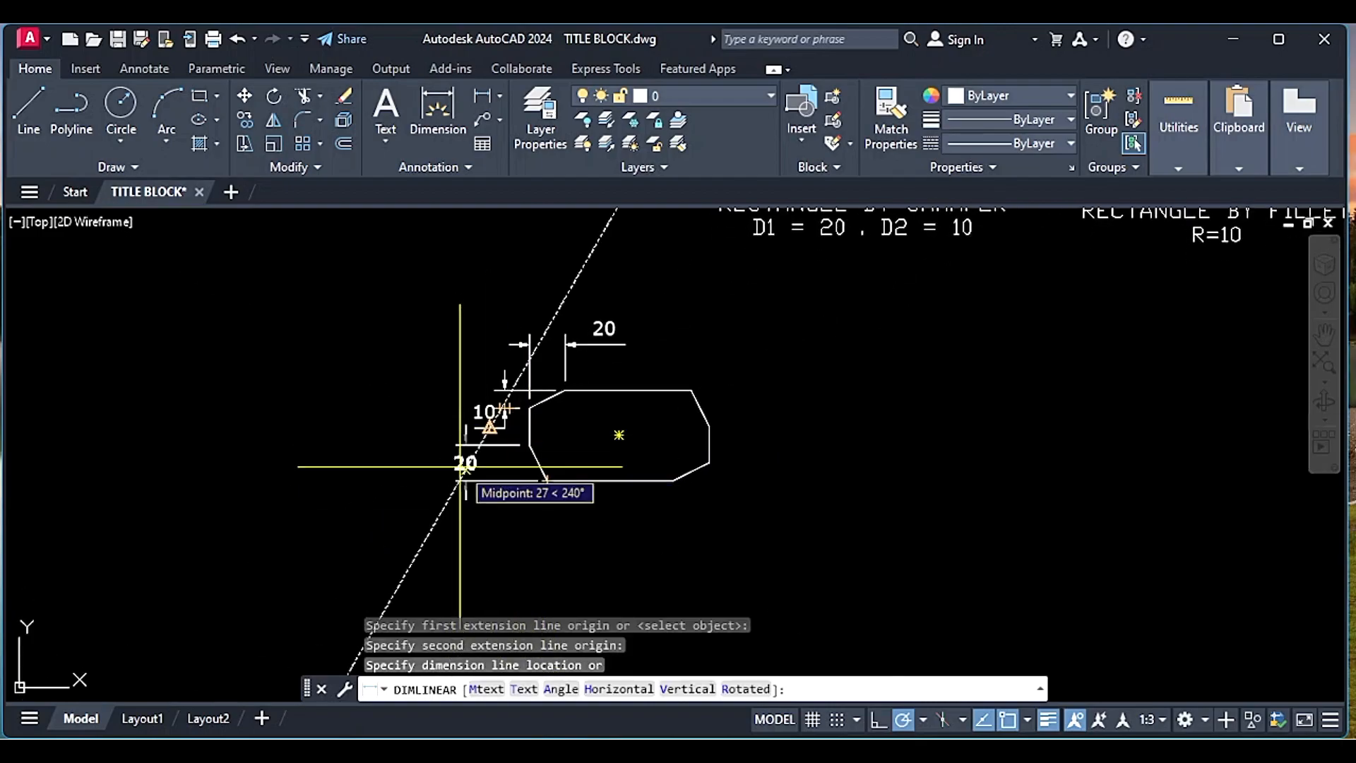
key(Escape)
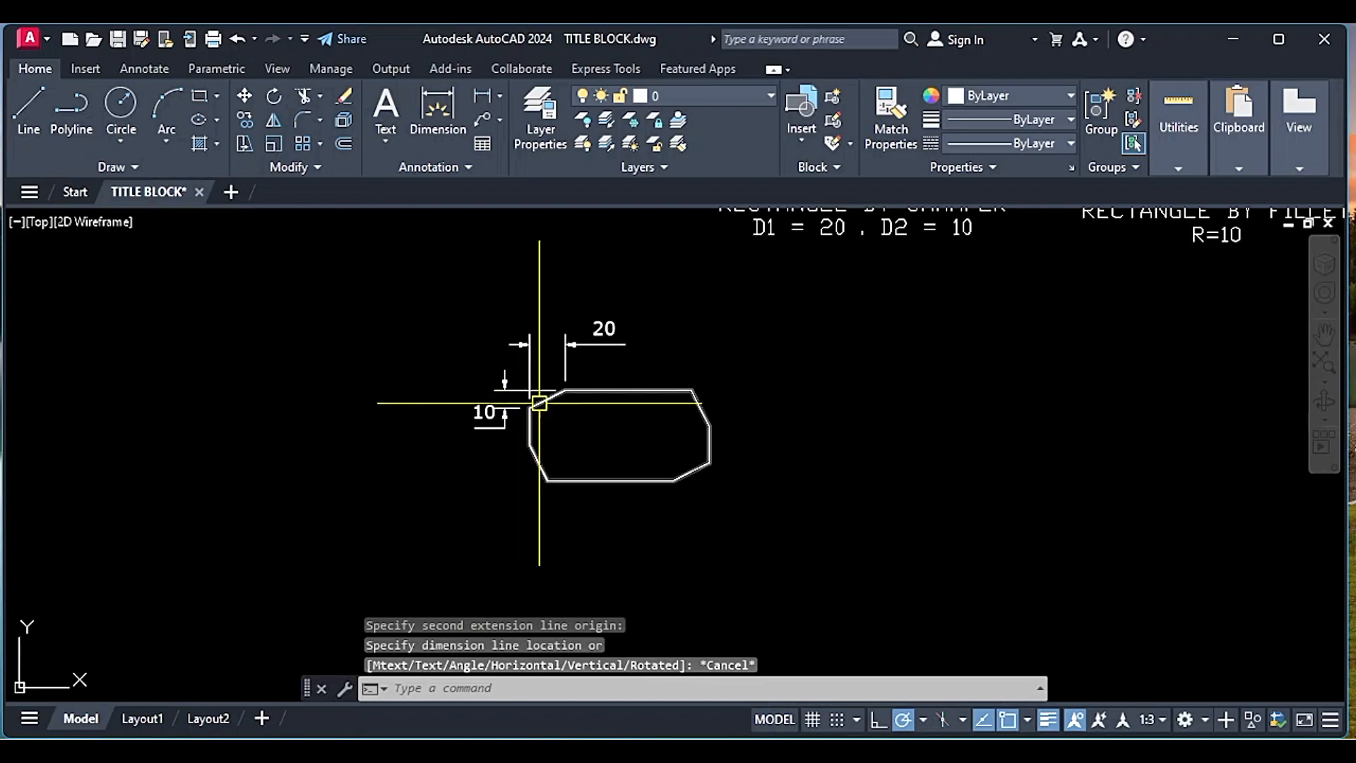
Start another rectangle beside the dimensioned one, keeping chamfer distances of 20 and 10, with its first corner lower and to the right
middle_drag(536, 402, 422, 424)
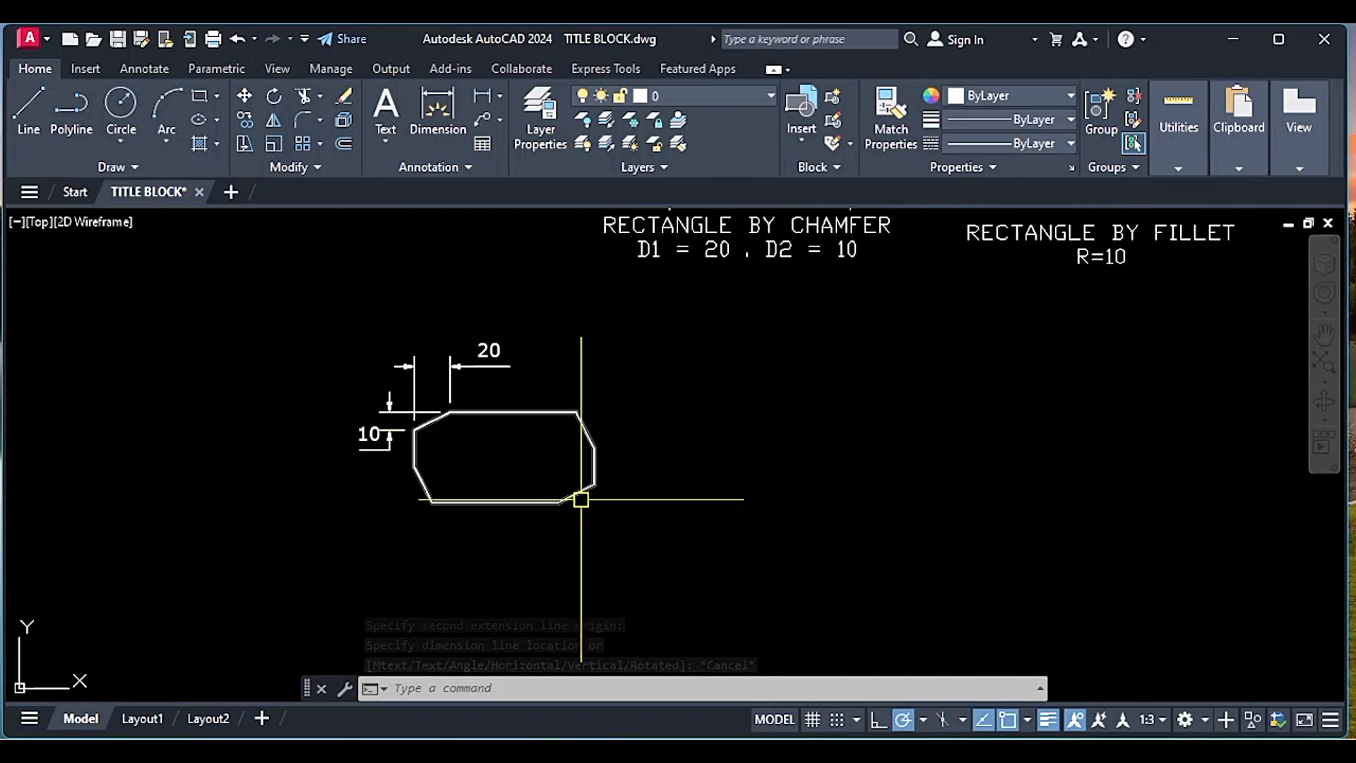
middle_drag(586, 495, 448, 509)
key(Return)
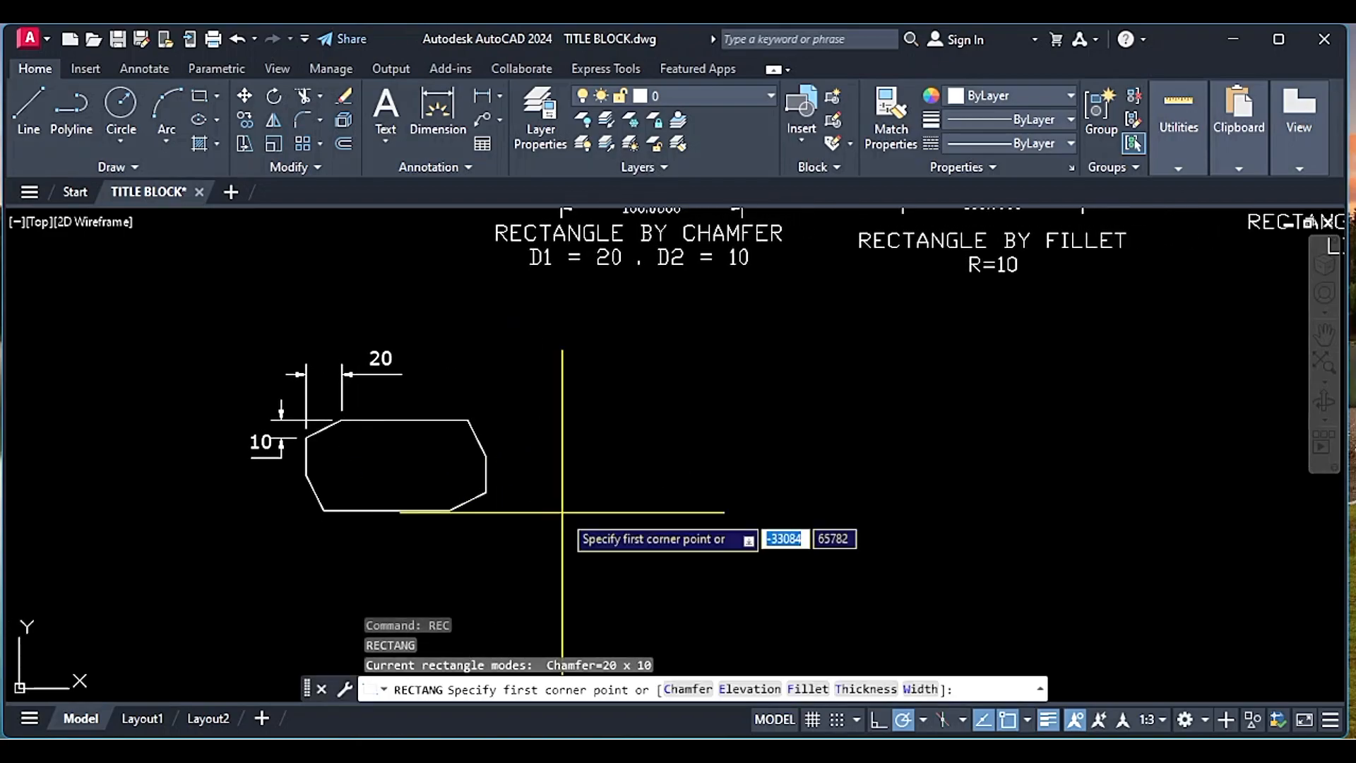
text(c)
key(Return)
key(Return)
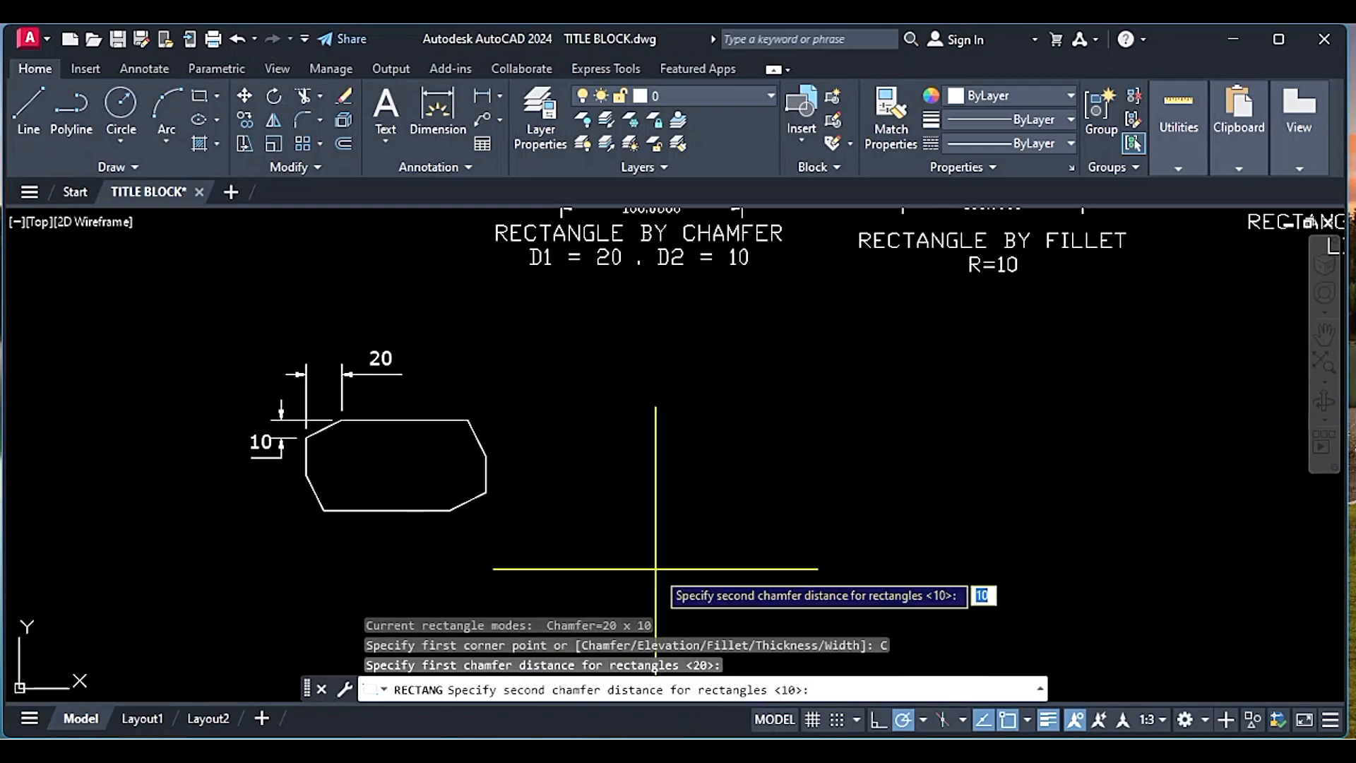
key(Return)
click(648, 505)
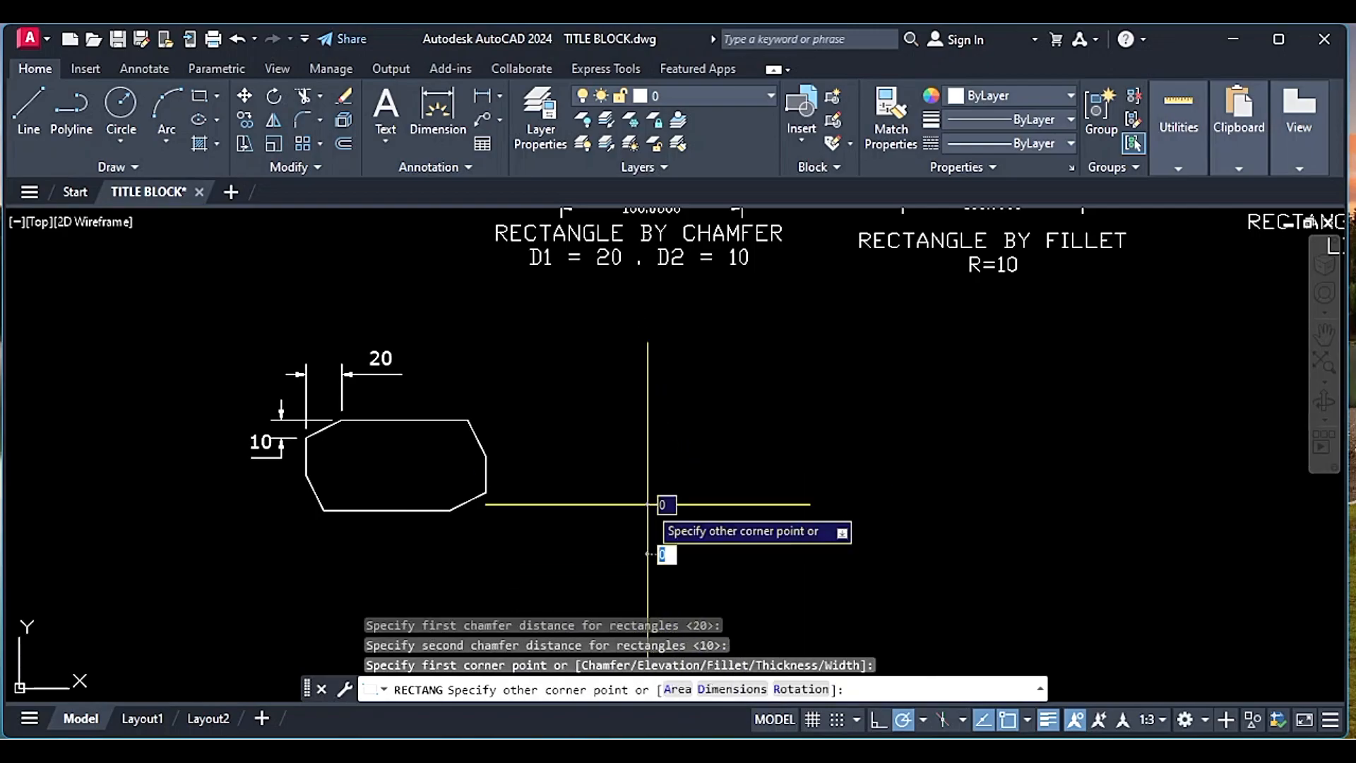
Complete the second chamfered rectangle with a length of 100 and a width of 50, extending down and right from its first corner
text(d)
key(Return)
key(Return)
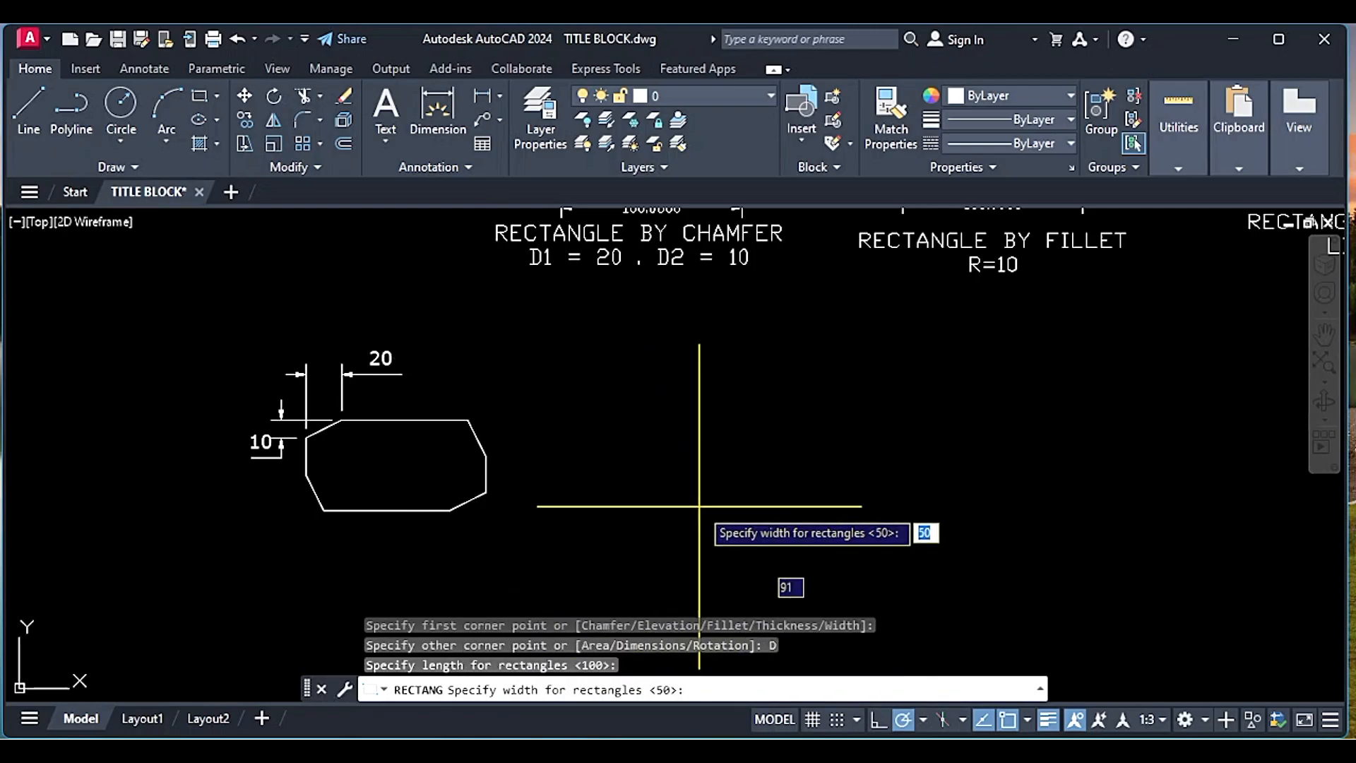
key(Return)
click(704, 546)
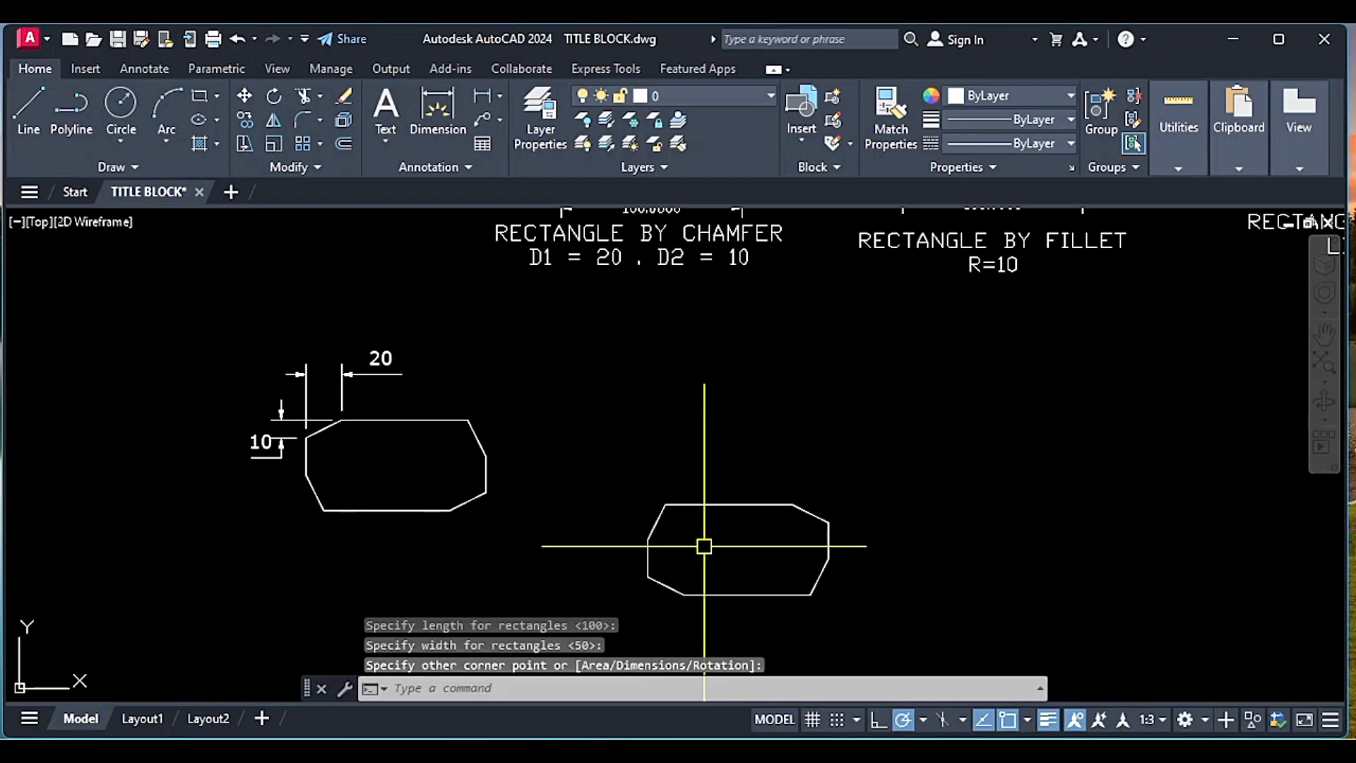
Move the second chamfered rectangle up and left so it sits beside the dimensioned one
middle_drag(705, 546, 701, 514)
click(703, 582)
click(681, 492)
key(Return)
click(734, 517)
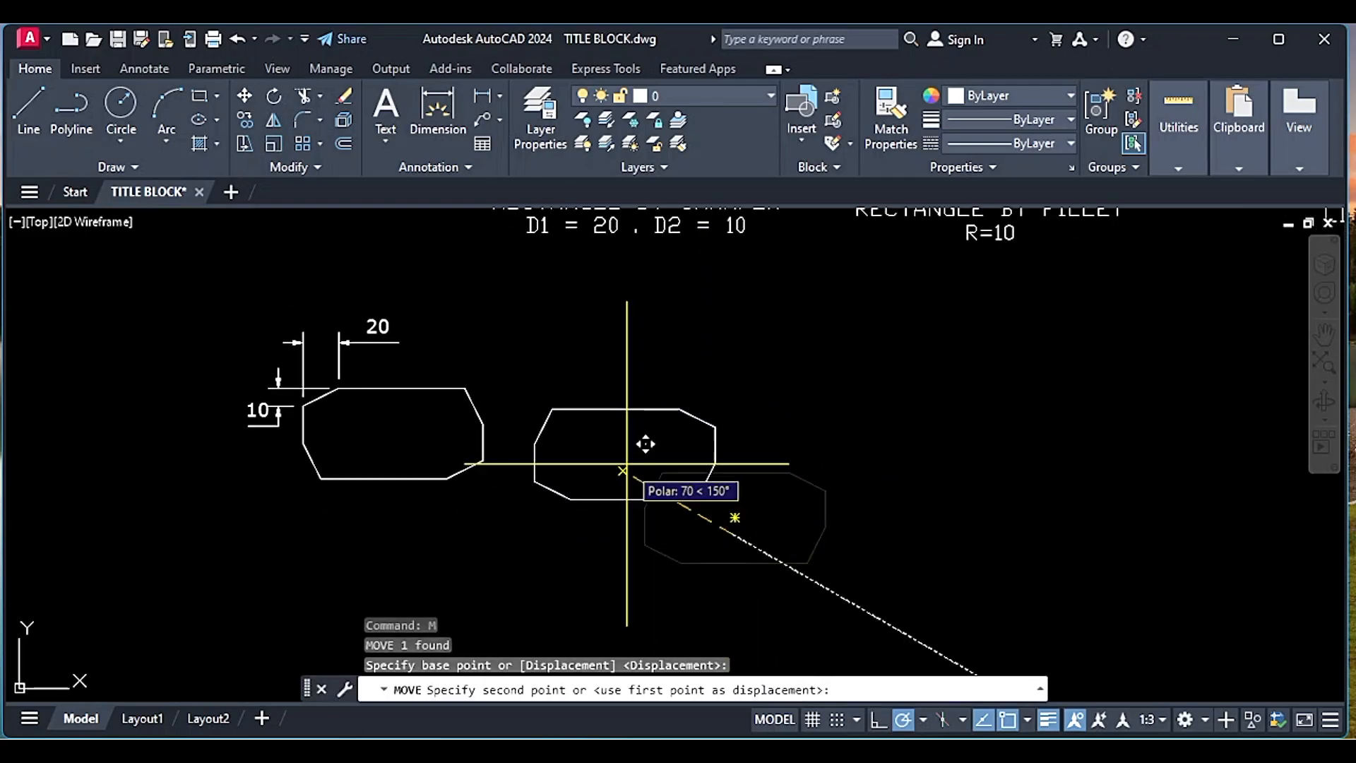
click(613, 429)
middle_drag(555, 444, 615, 452)
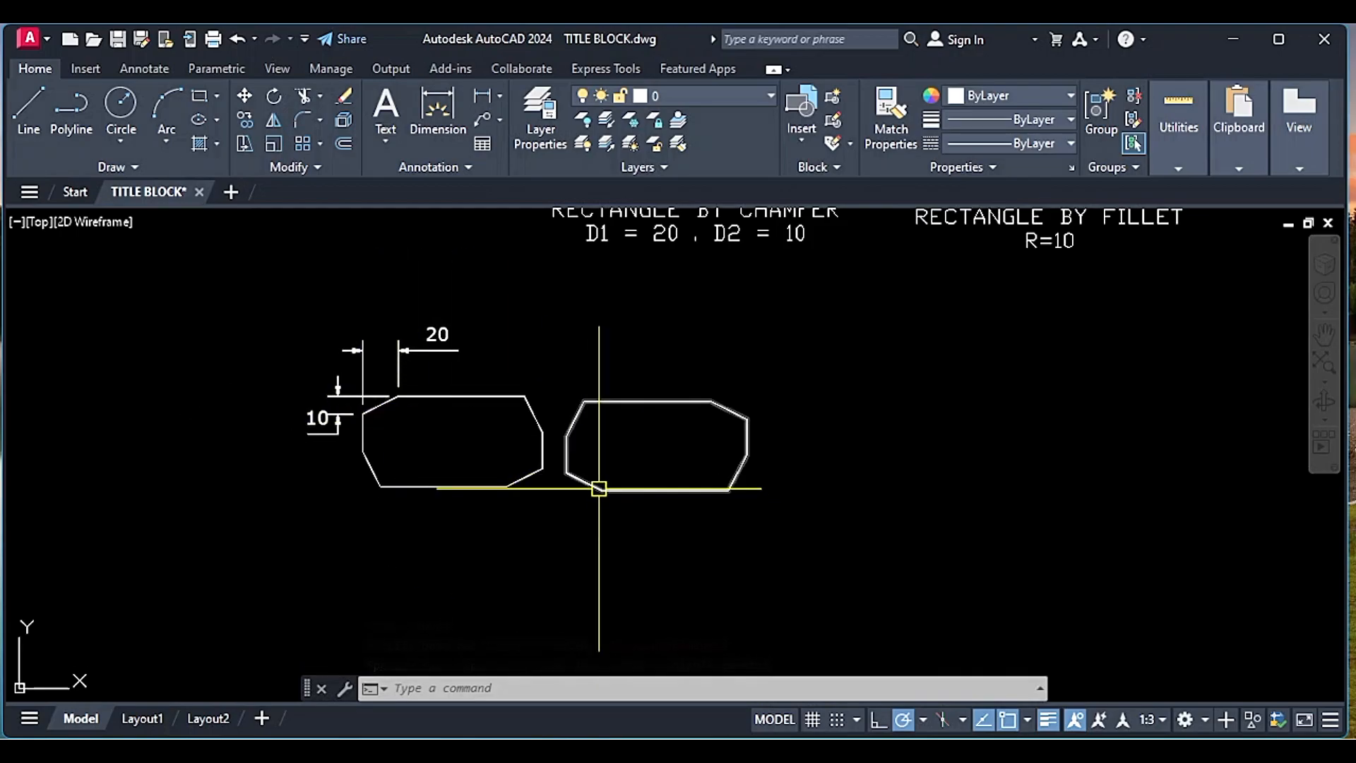
Move the second chamfered rectangle a little farther right to widen the gap between the two shapes
text(m)
key(Return)
click(694, 540)
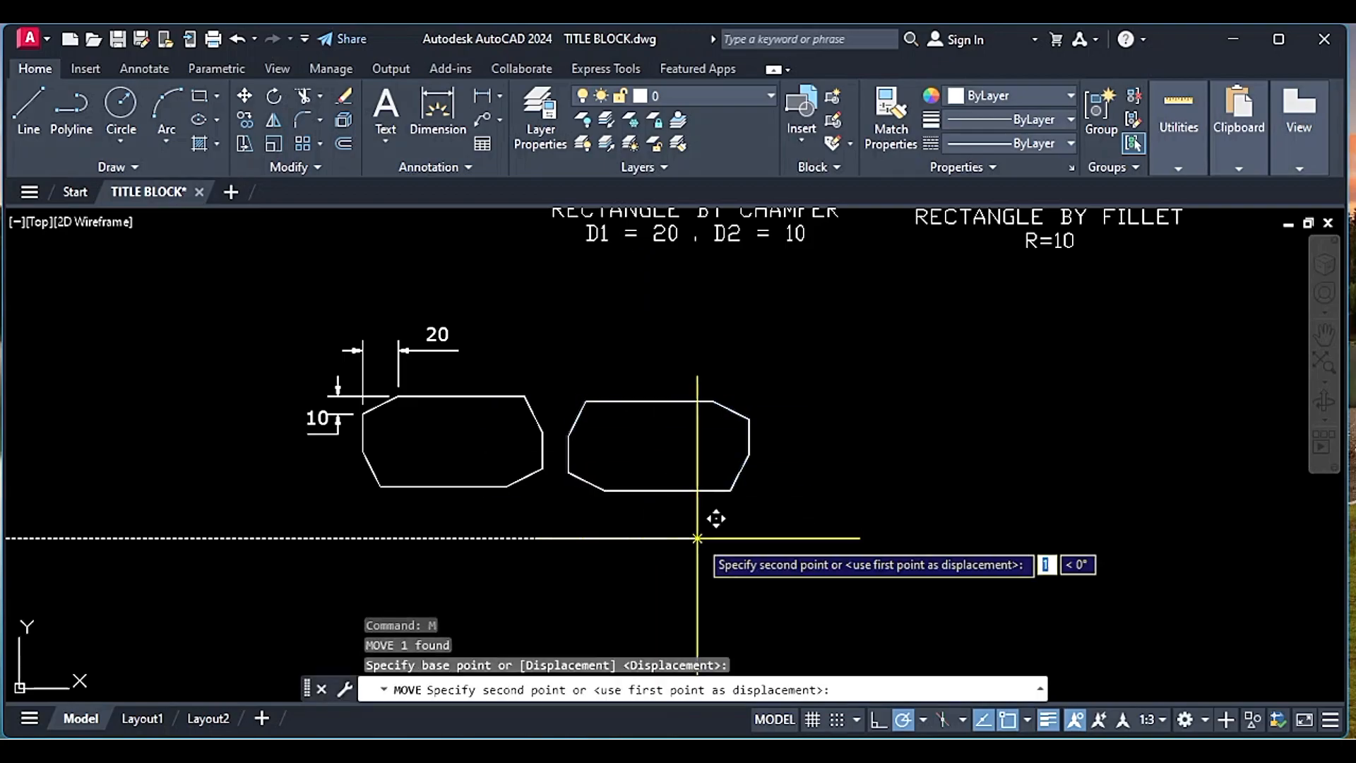
click(735, 540)
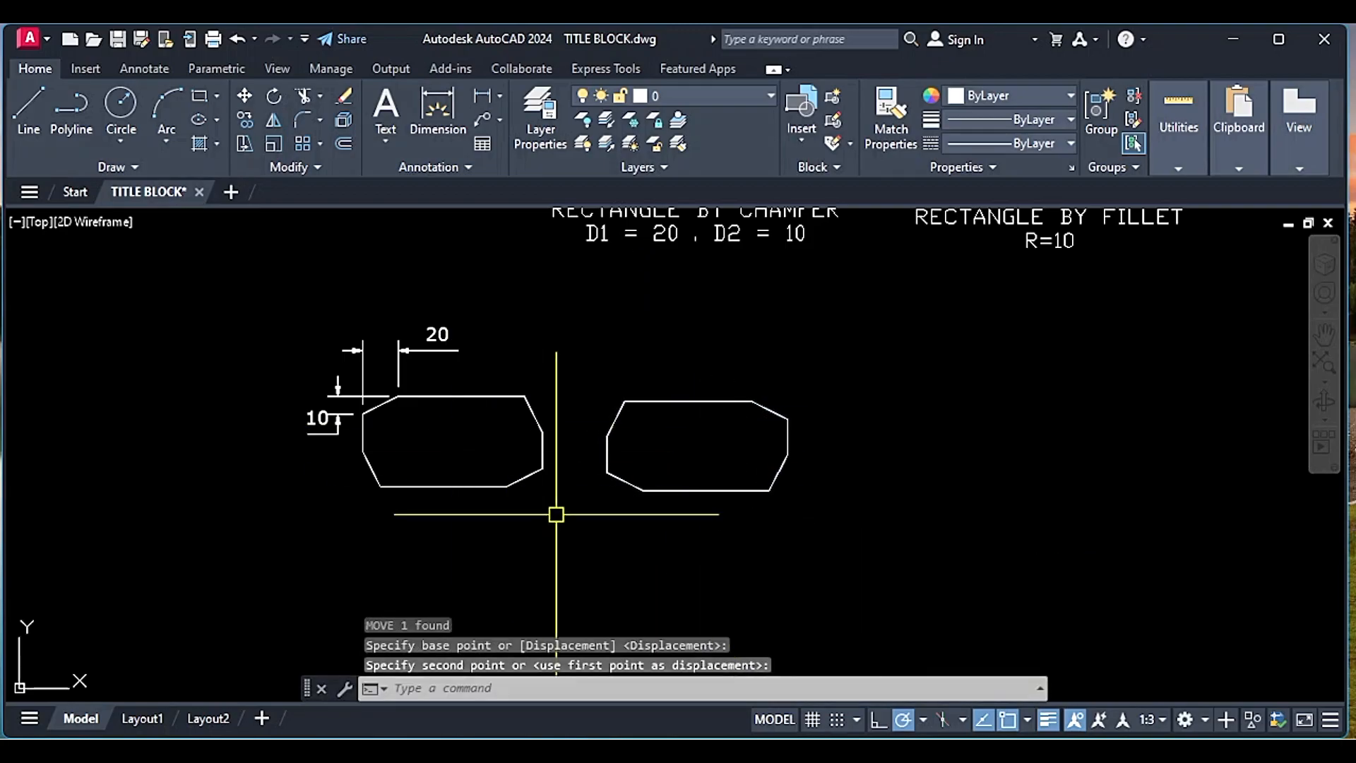
Add a linear dimension for the horizontal leg of the second rectangle's lower-left chamfer, placed below the shape
text(dli)
key(Return)
click(607, 474)
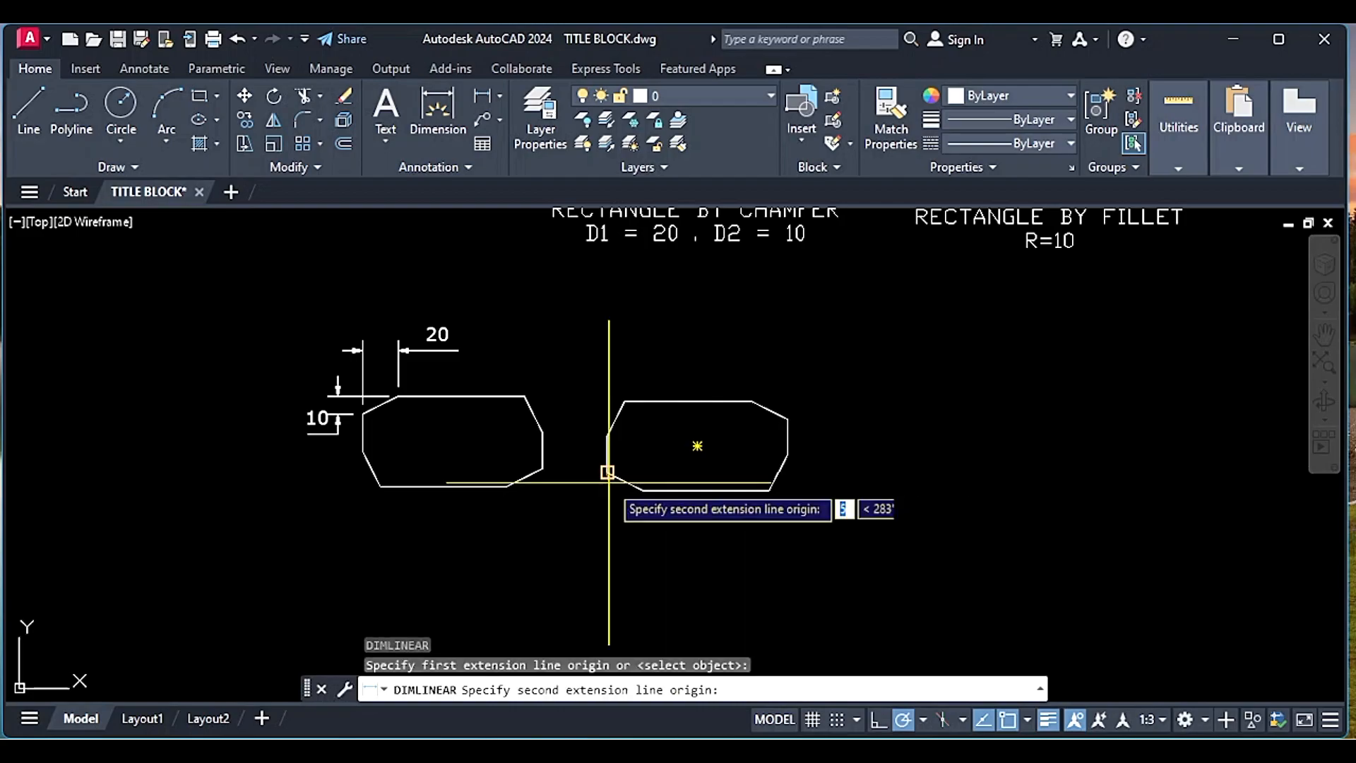
click(642, 490)
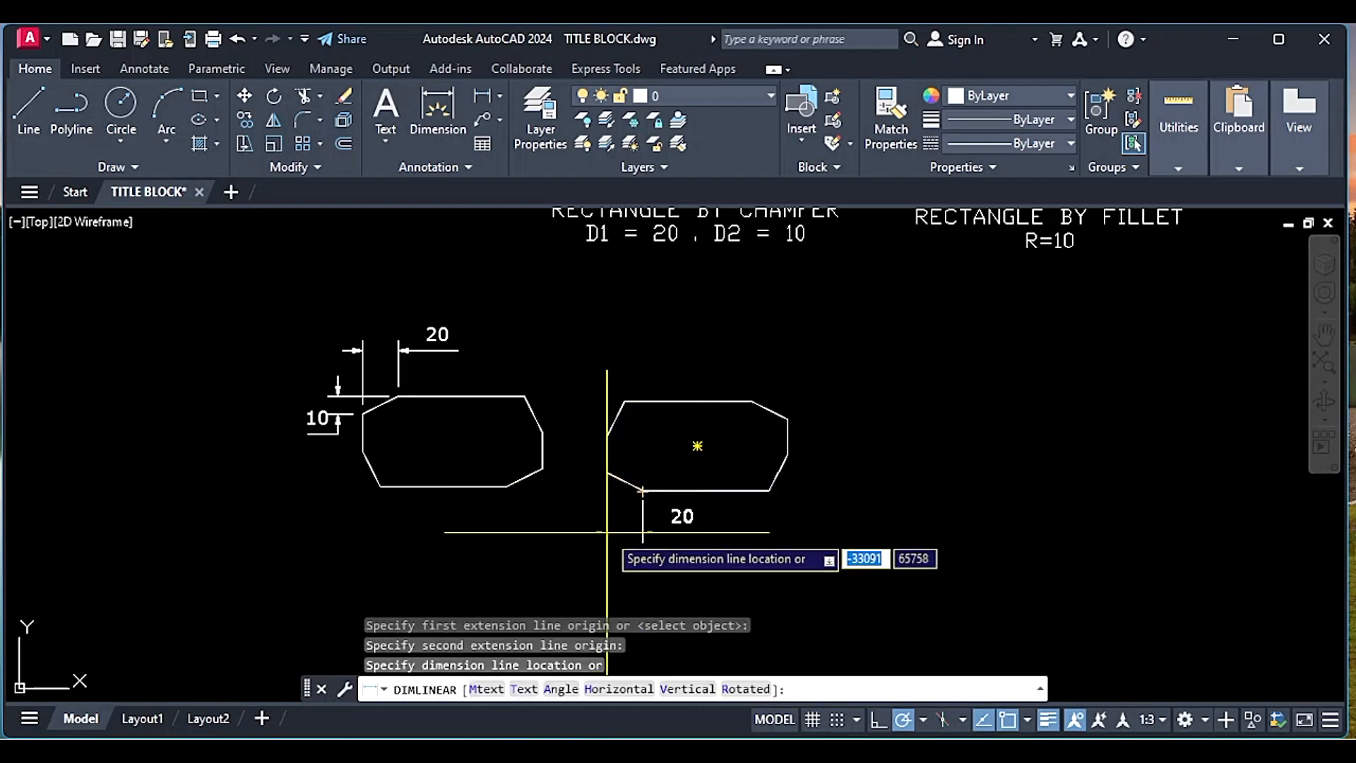
click(607, 535)
key(Return)
key(Return)
key(Escape)
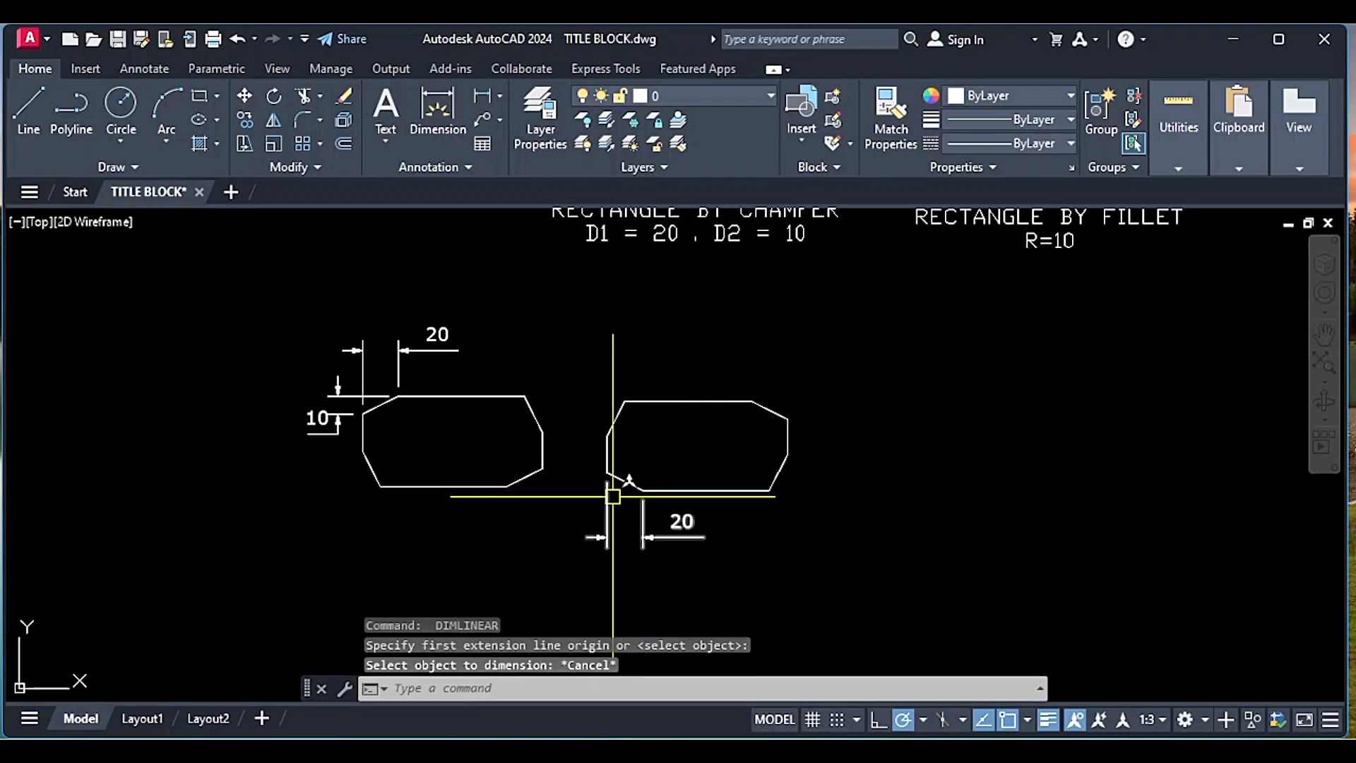
key(Return)
click(639, 490)
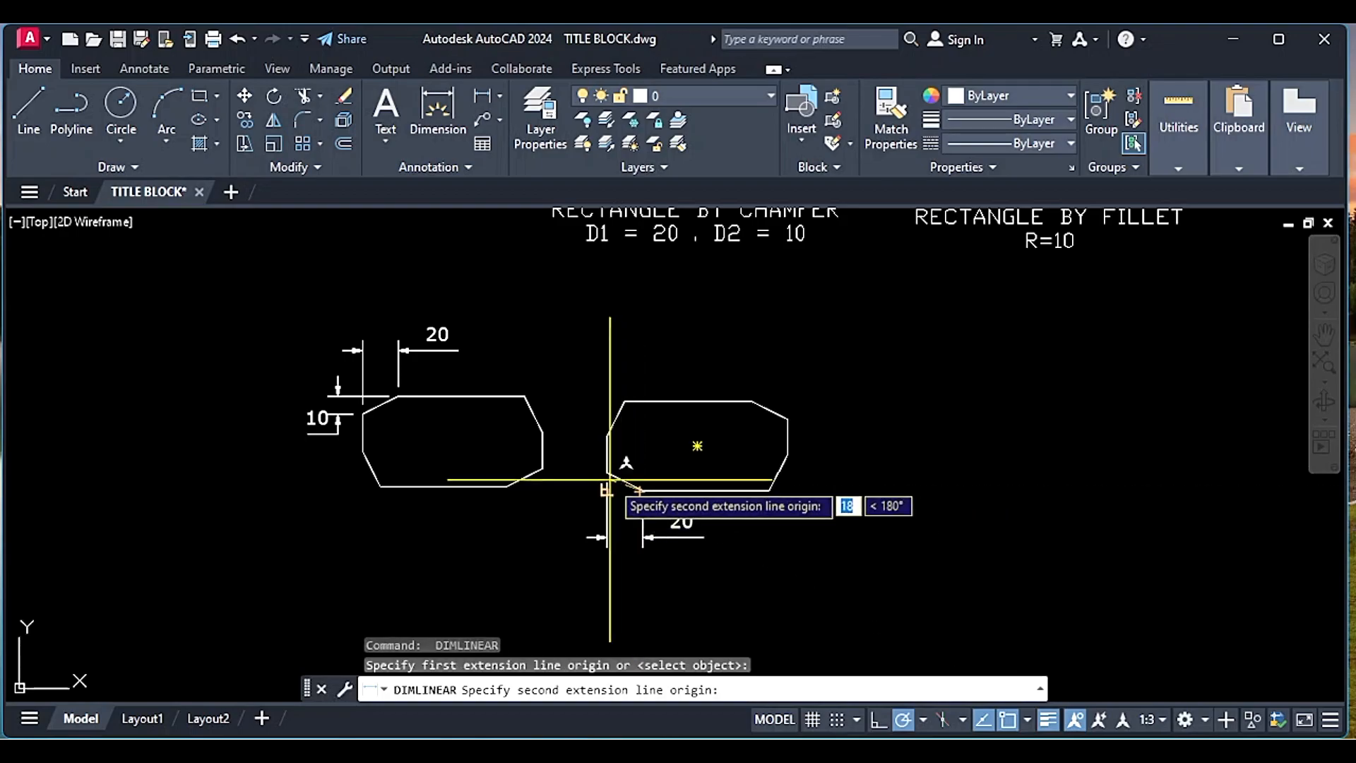
click(606, 471)
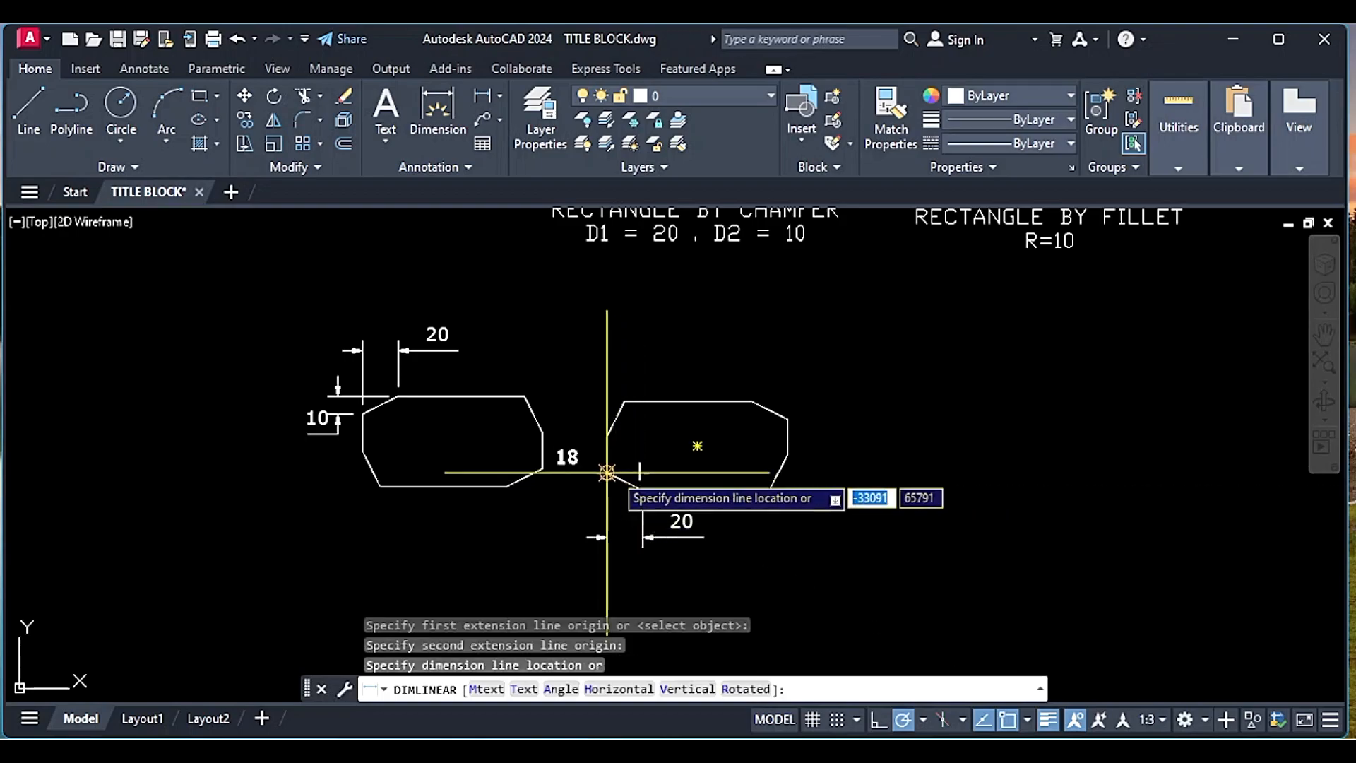
click(553, 495)
Dimension the vertical leg of the second rectangle's lower-left chamfer, placing it between the two shapes
key(Return)
scroll(574, 494, up, 2)
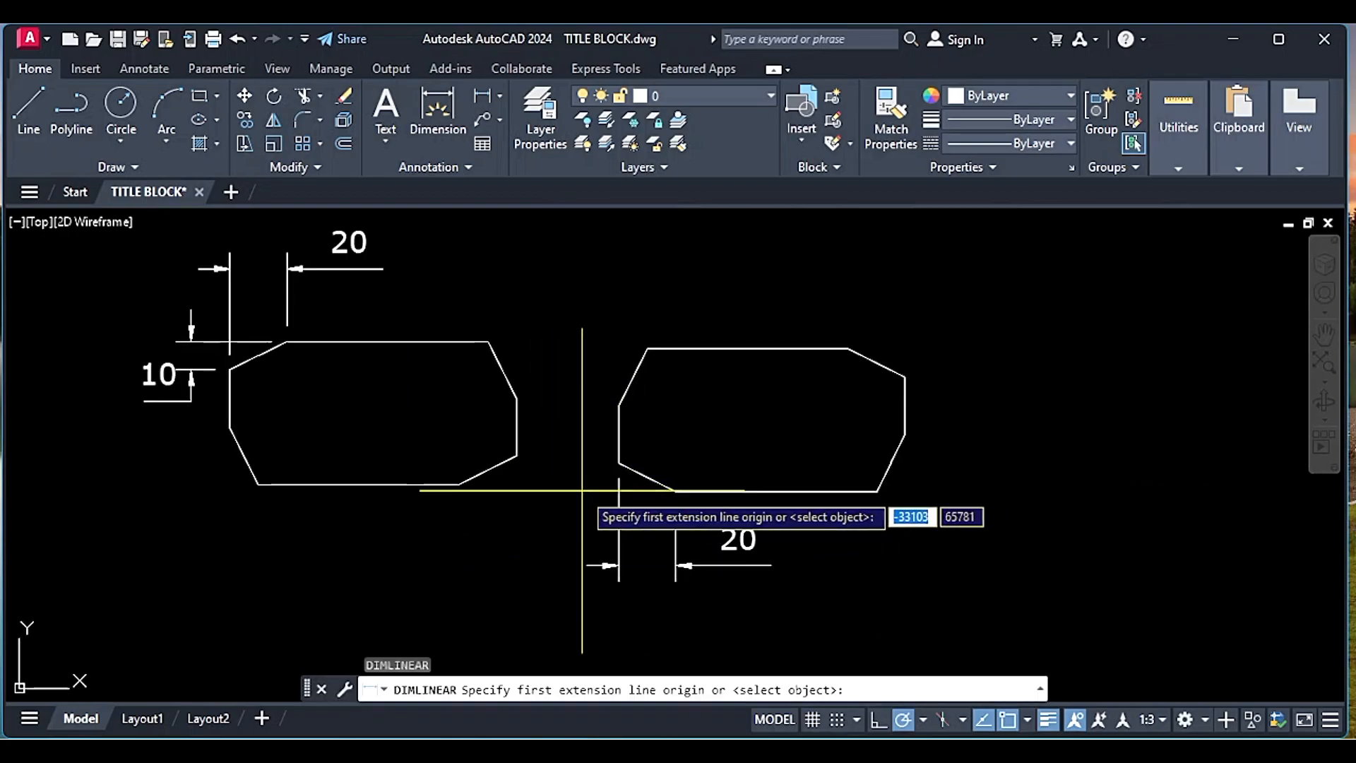
click(669, 493)
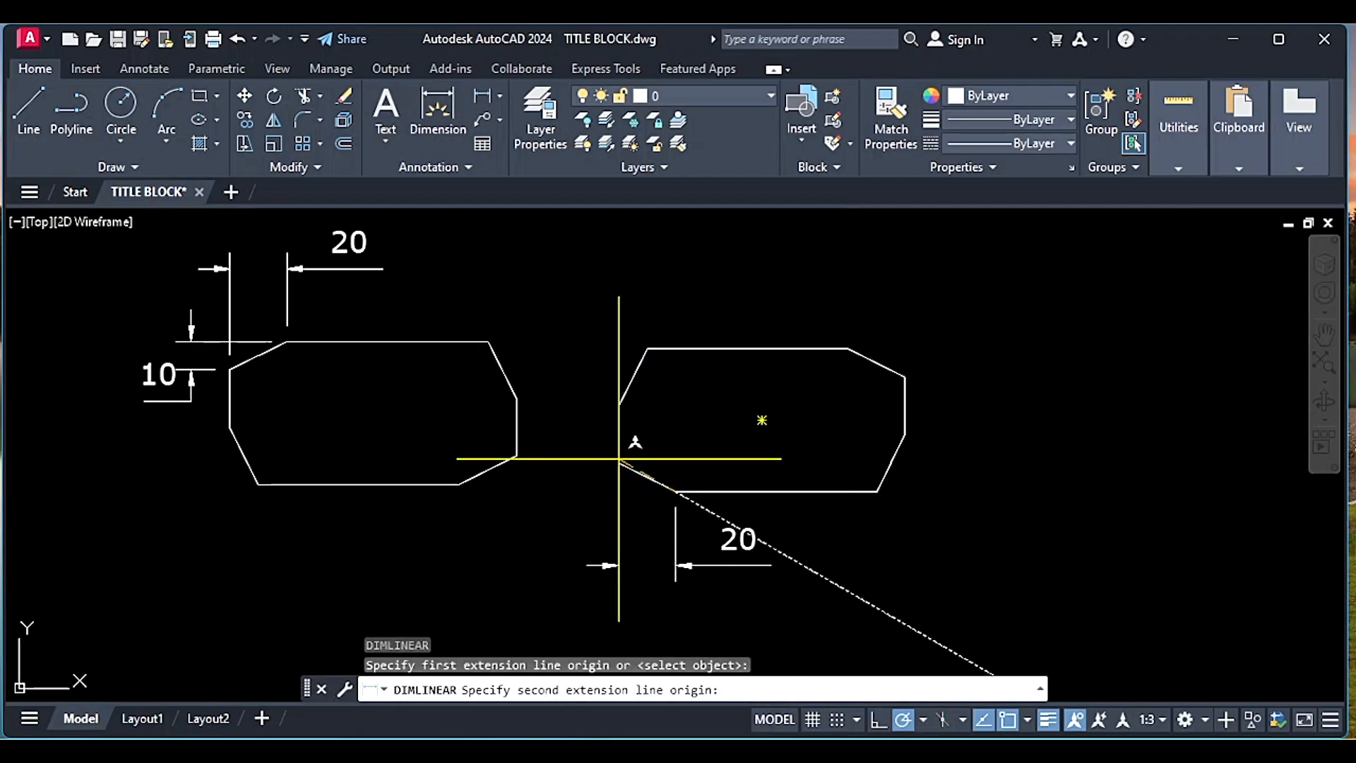
click(619, 459)
click(553, 503)
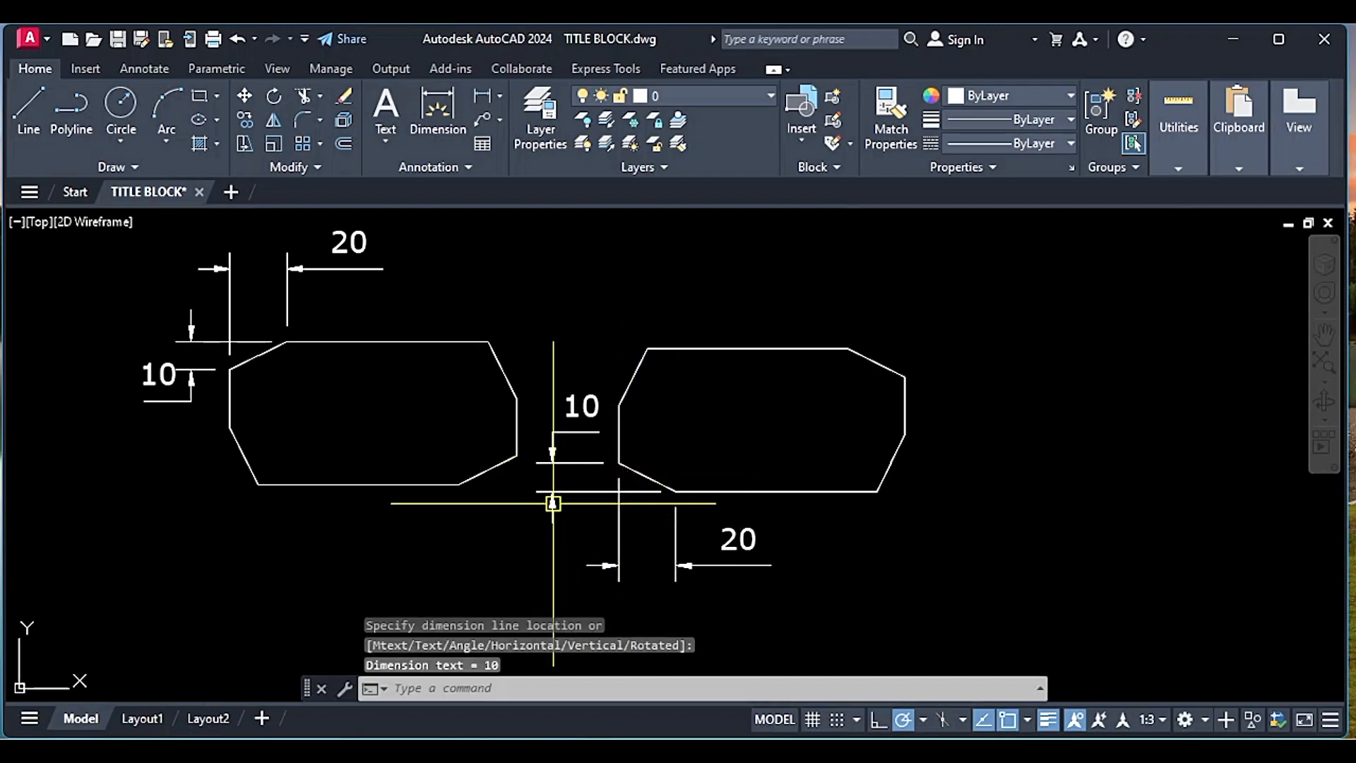
scroll(553, 503, down, 3)
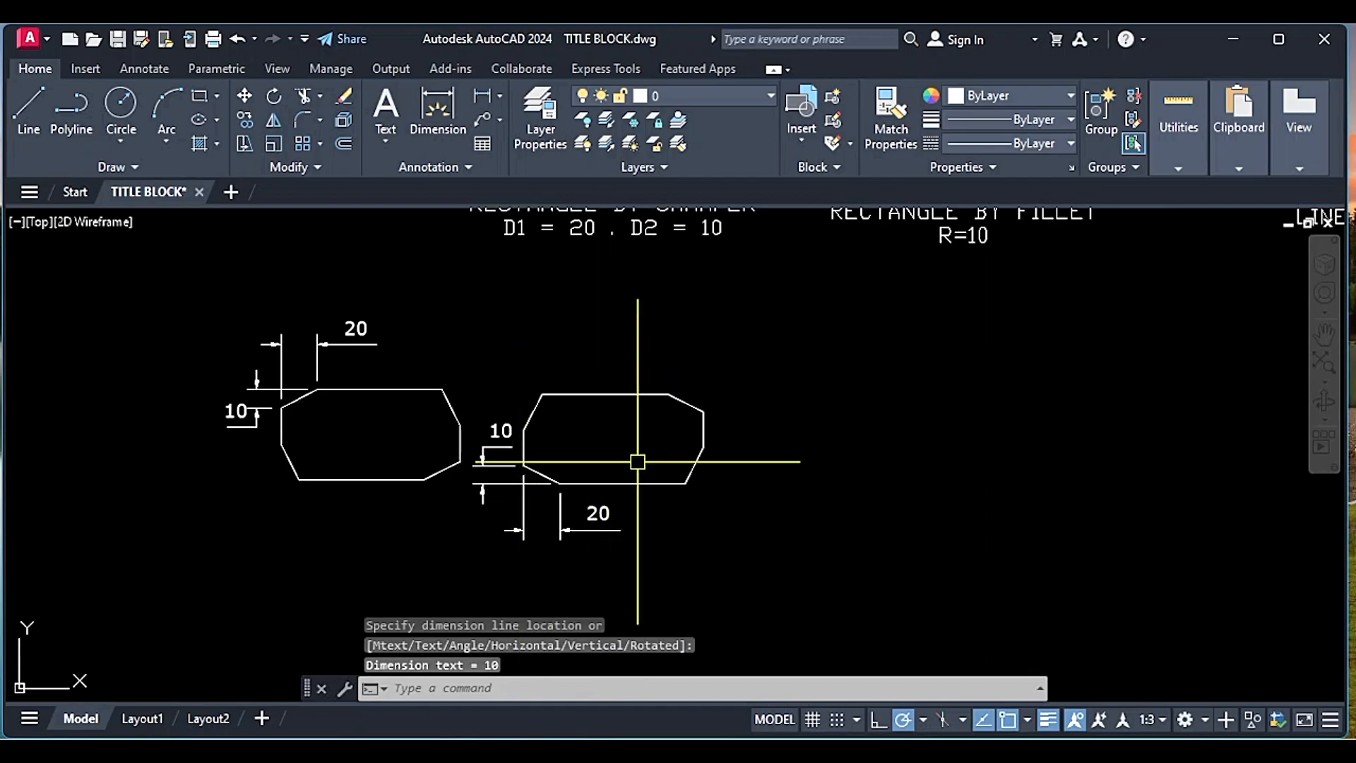
Match the properties of both new chamfered rectangles to the cyan sample rectangle with unequal chamfers
middle_drag(641, 477, 489, 560)
text(ma)
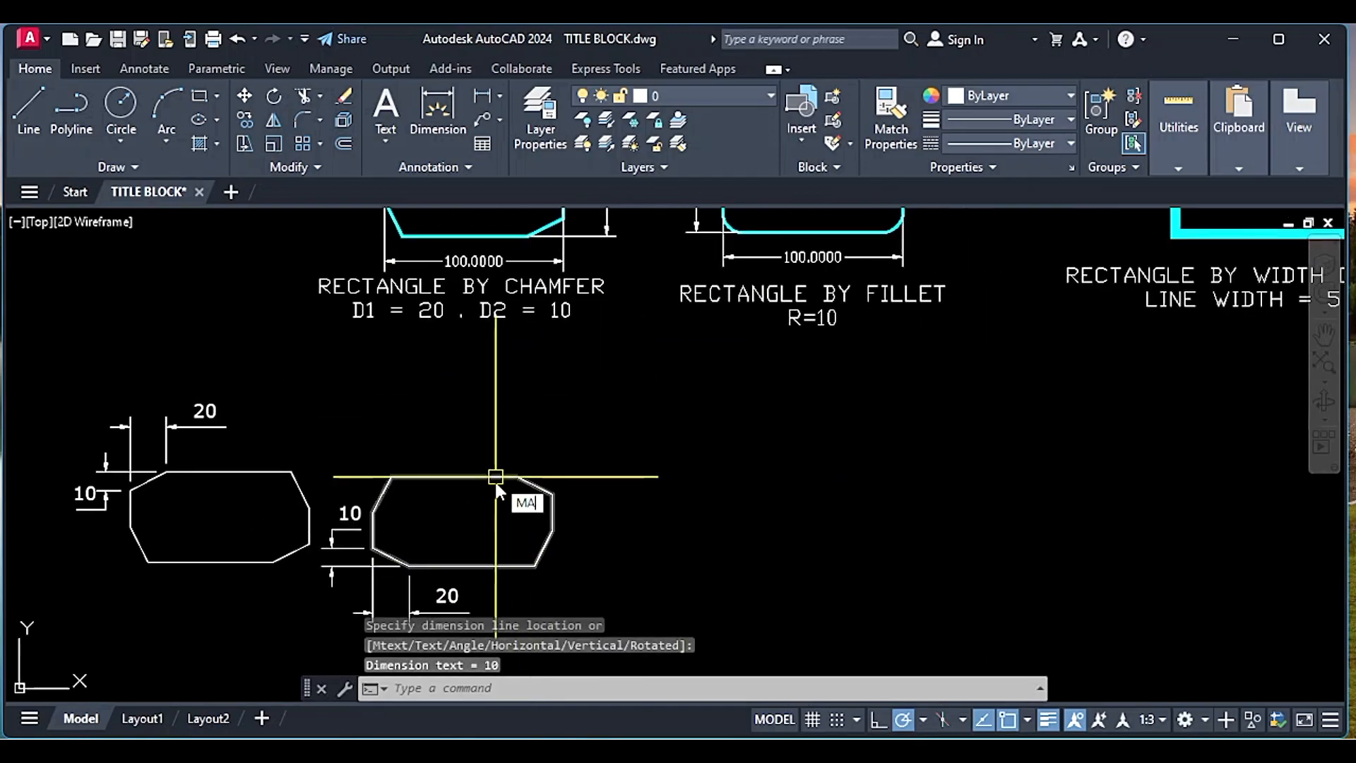
key(Return)
click(445, 258)
click(606, 520)
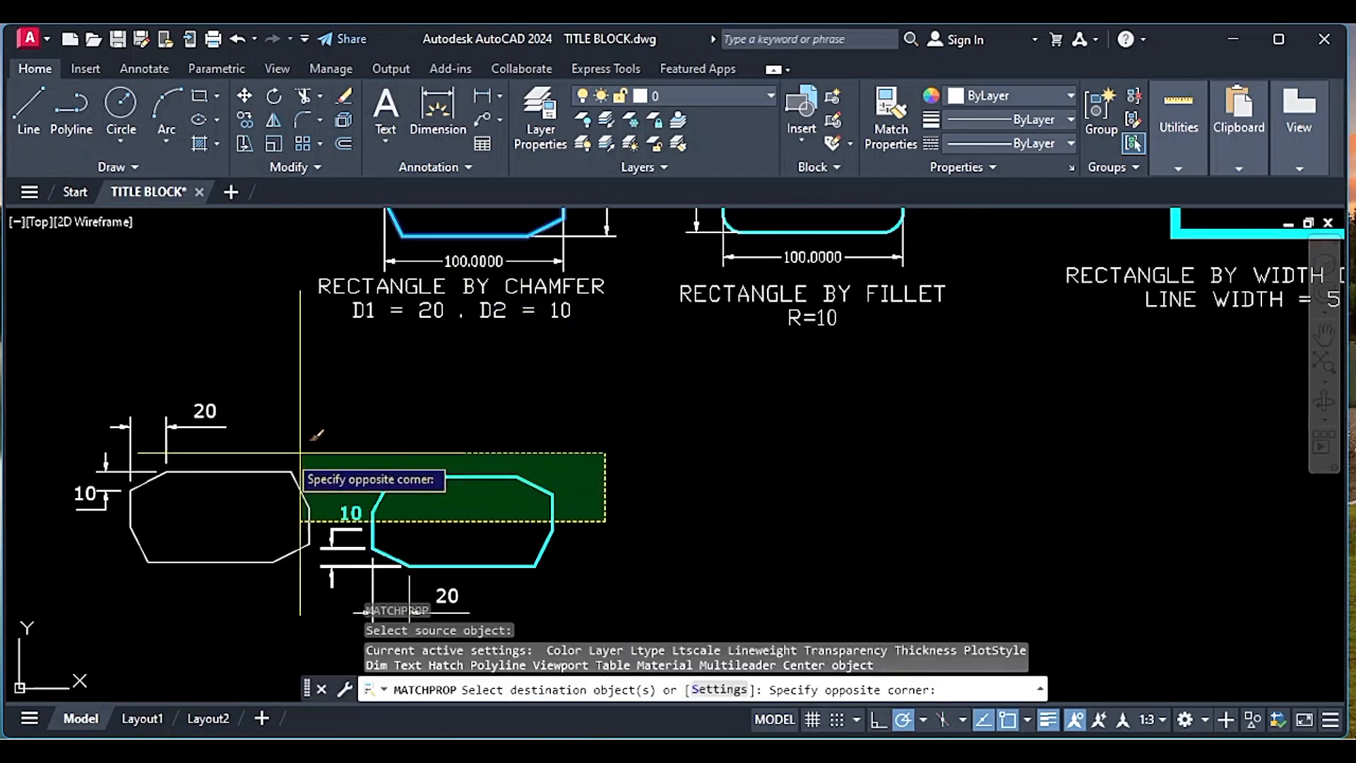
click(449, 448)
scroll(487, 512, down, 5)
key(Escape)
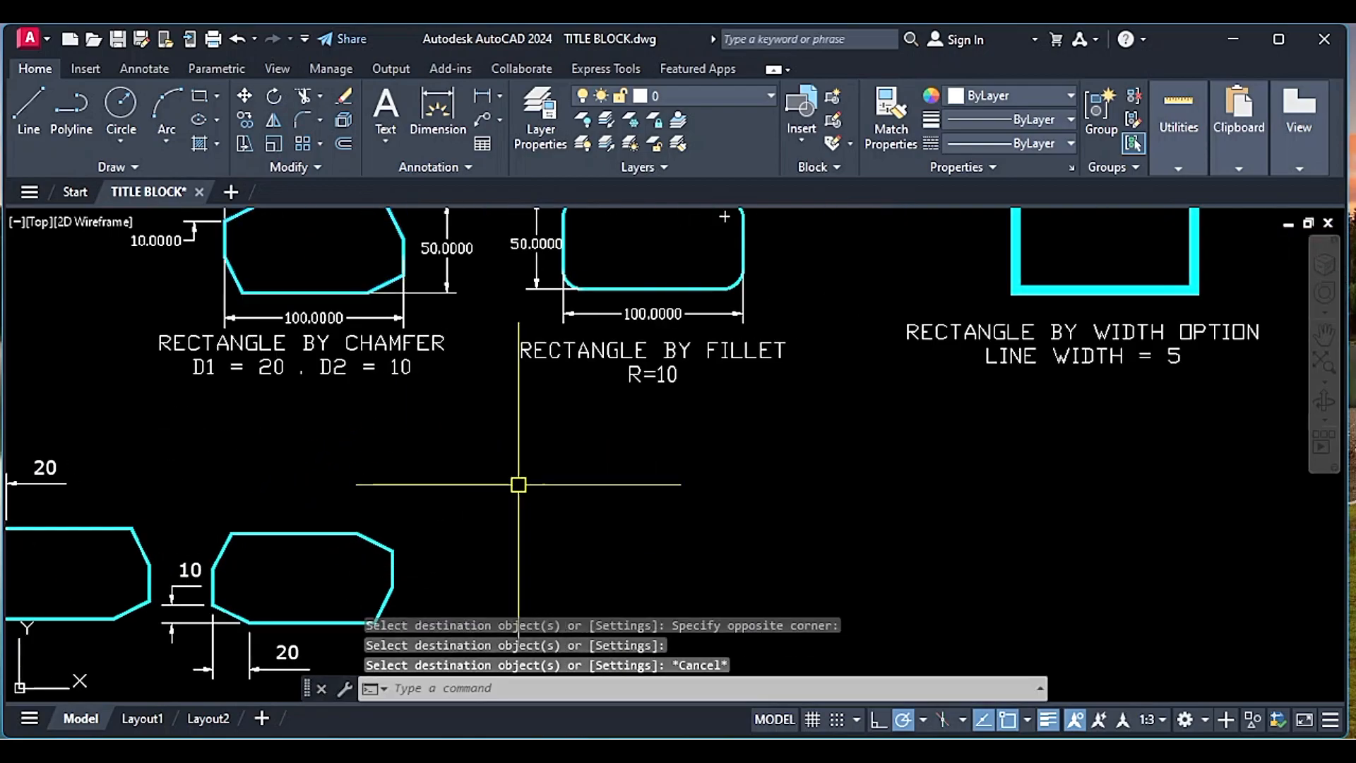
Start a rectangle with a fillet radius of 10, placing its first corner below the fillet example's label
scroll(577, 443, up, 5)
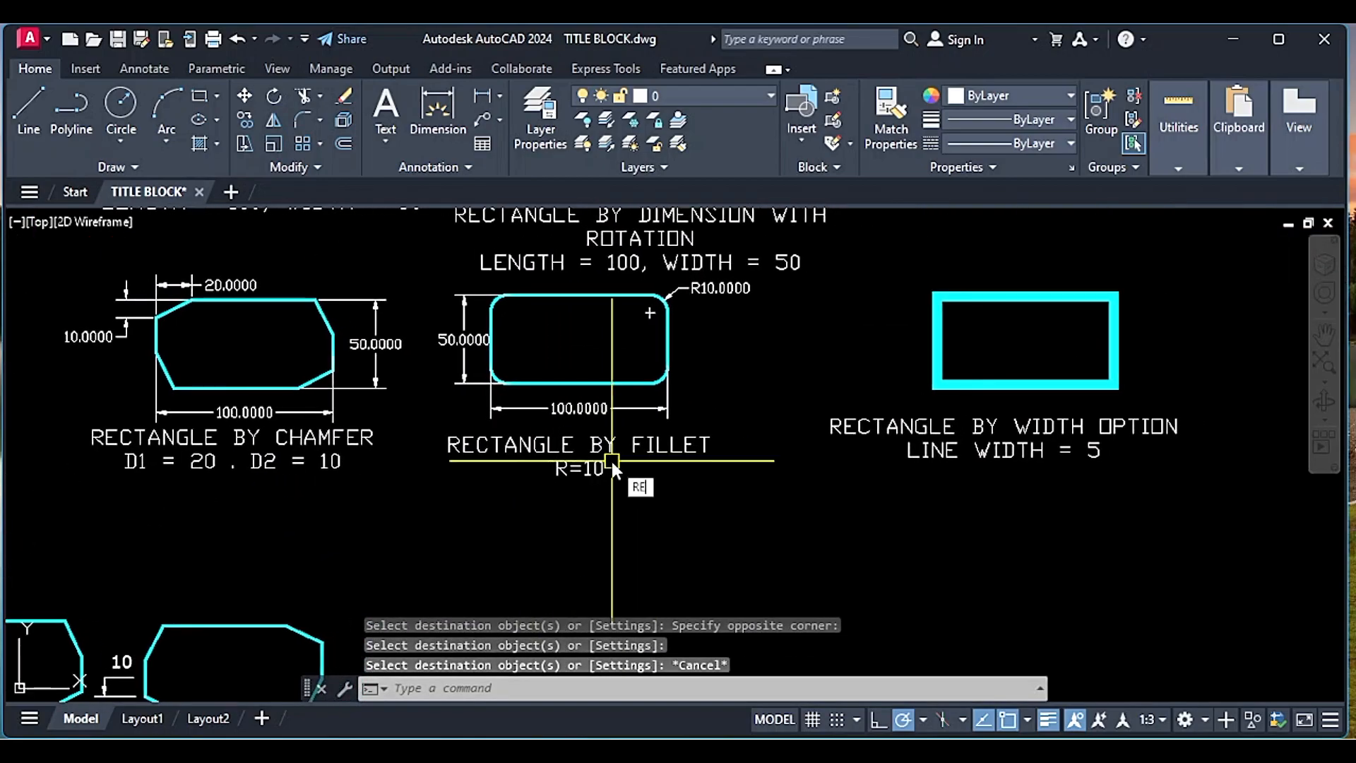
text(C)
key(Return)
text(F)
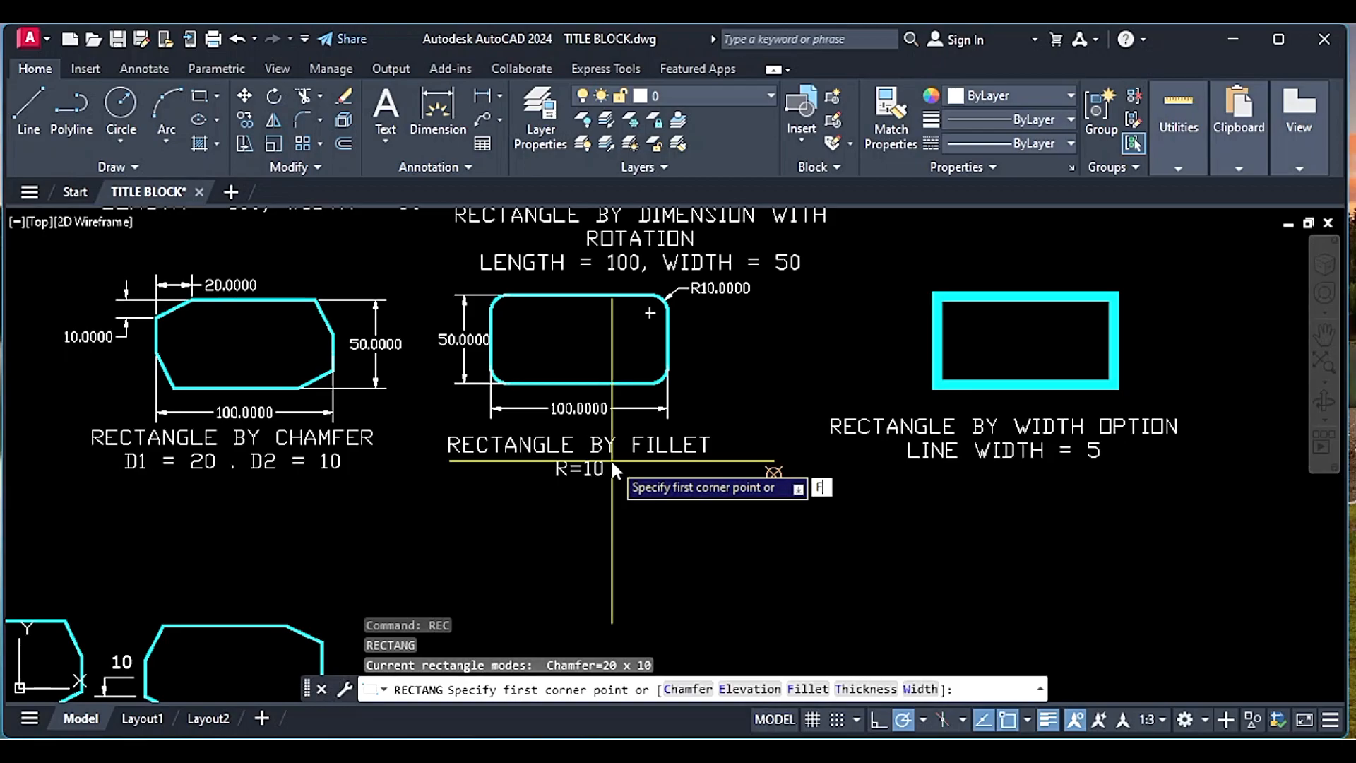
click(793, 690)
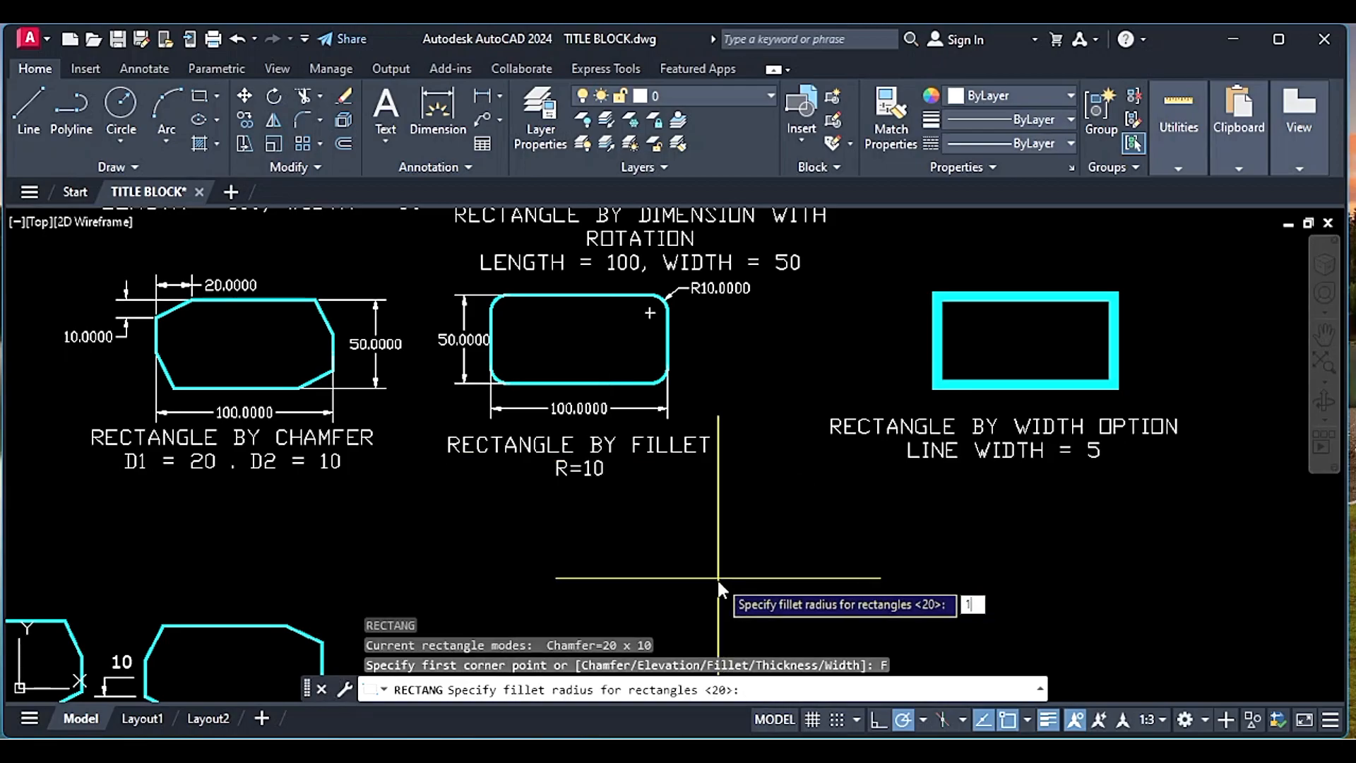
text(10)
key(Return)
click(611, 531)
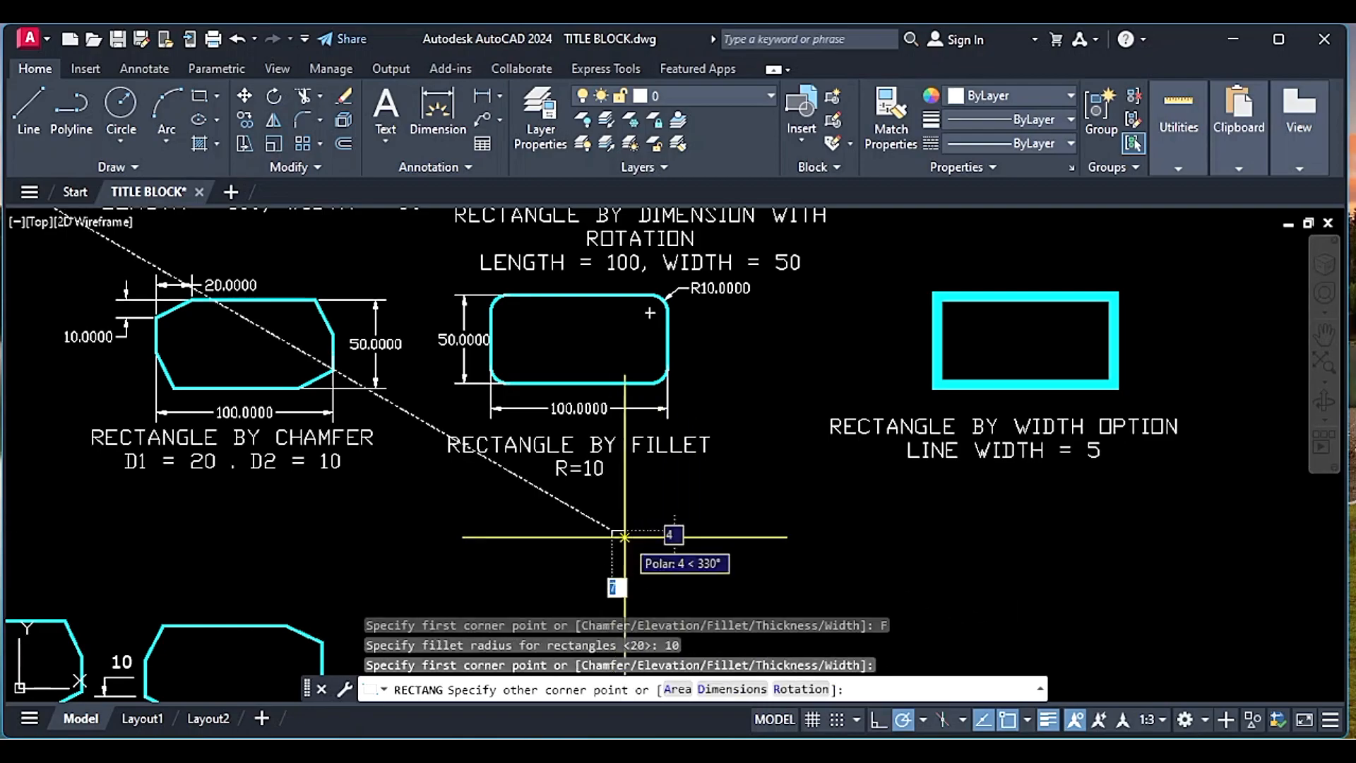
Complete the filleted rectangle by dimensions with length 100 and width 50, placing it below the fillet example's label
click(716, 690)
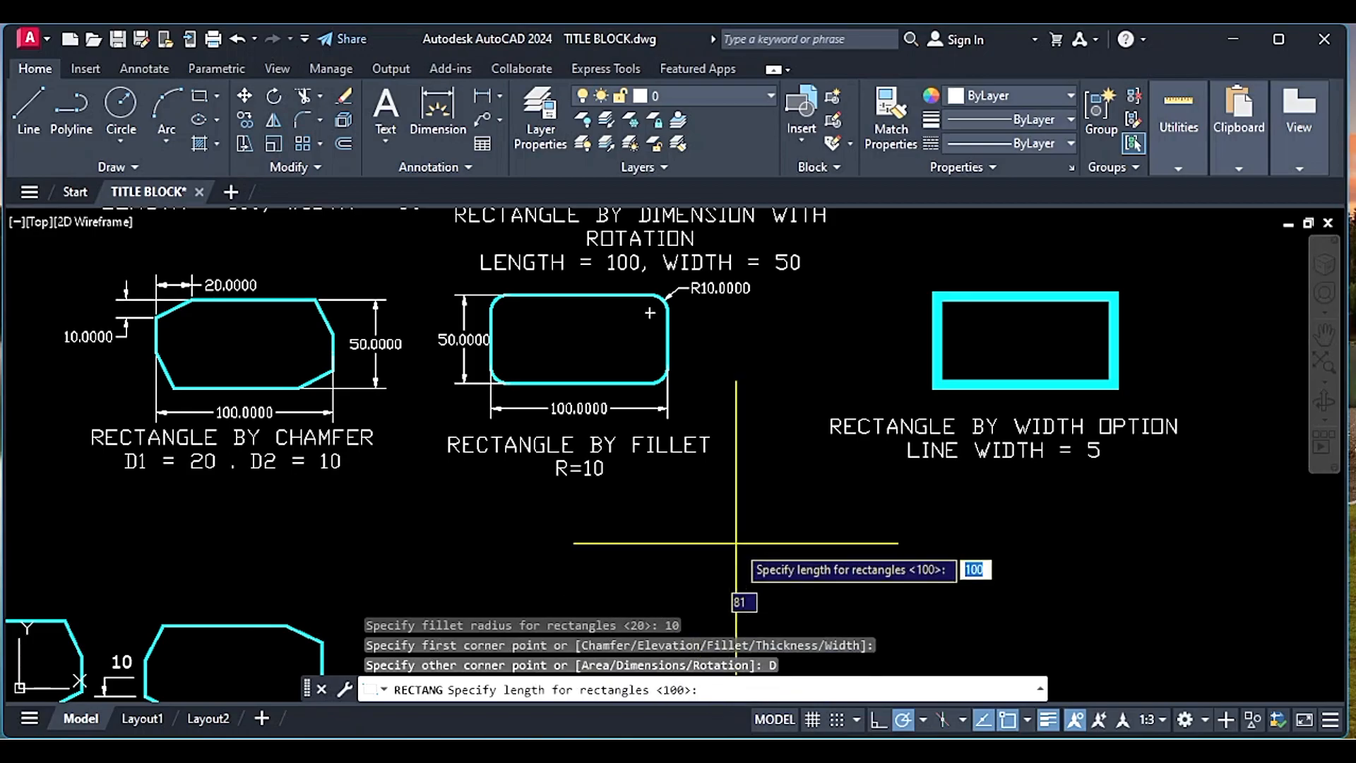
text(100)
key(Return)
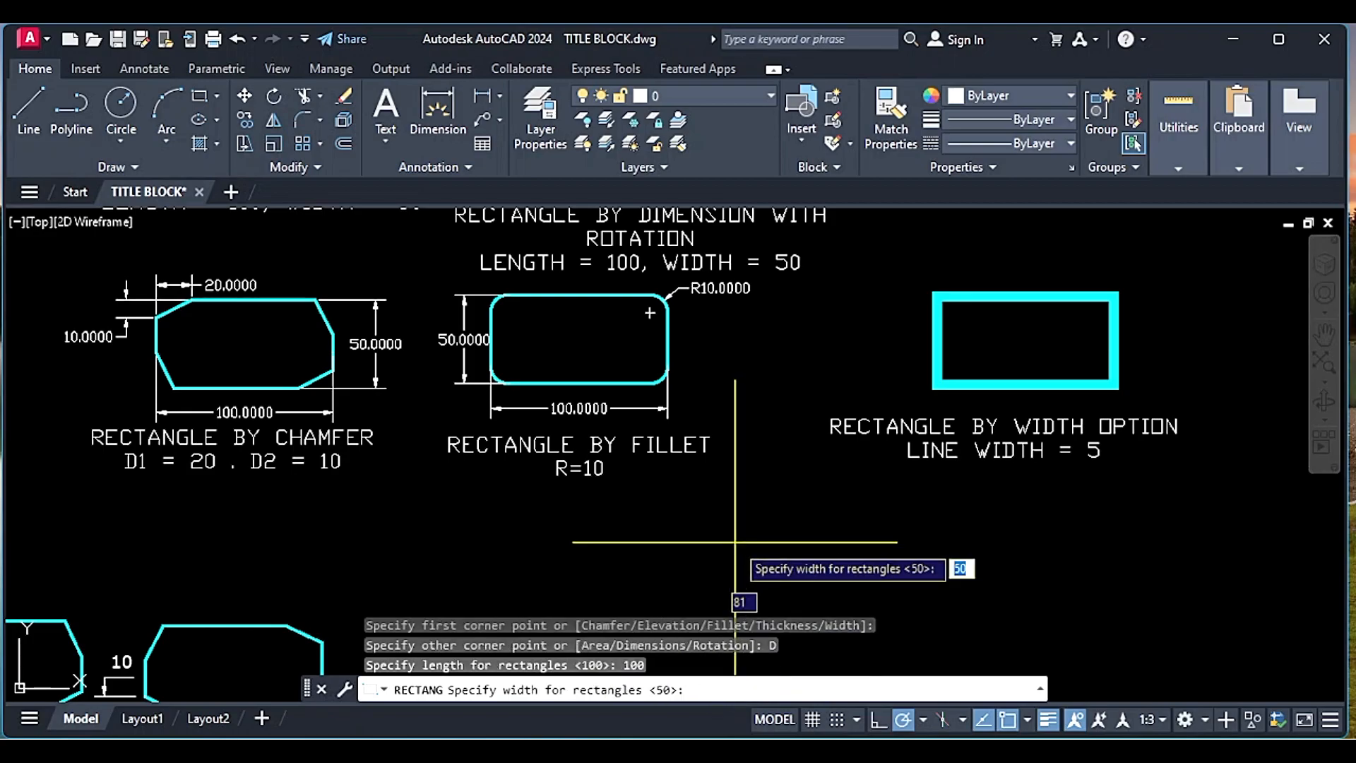
key(Return)
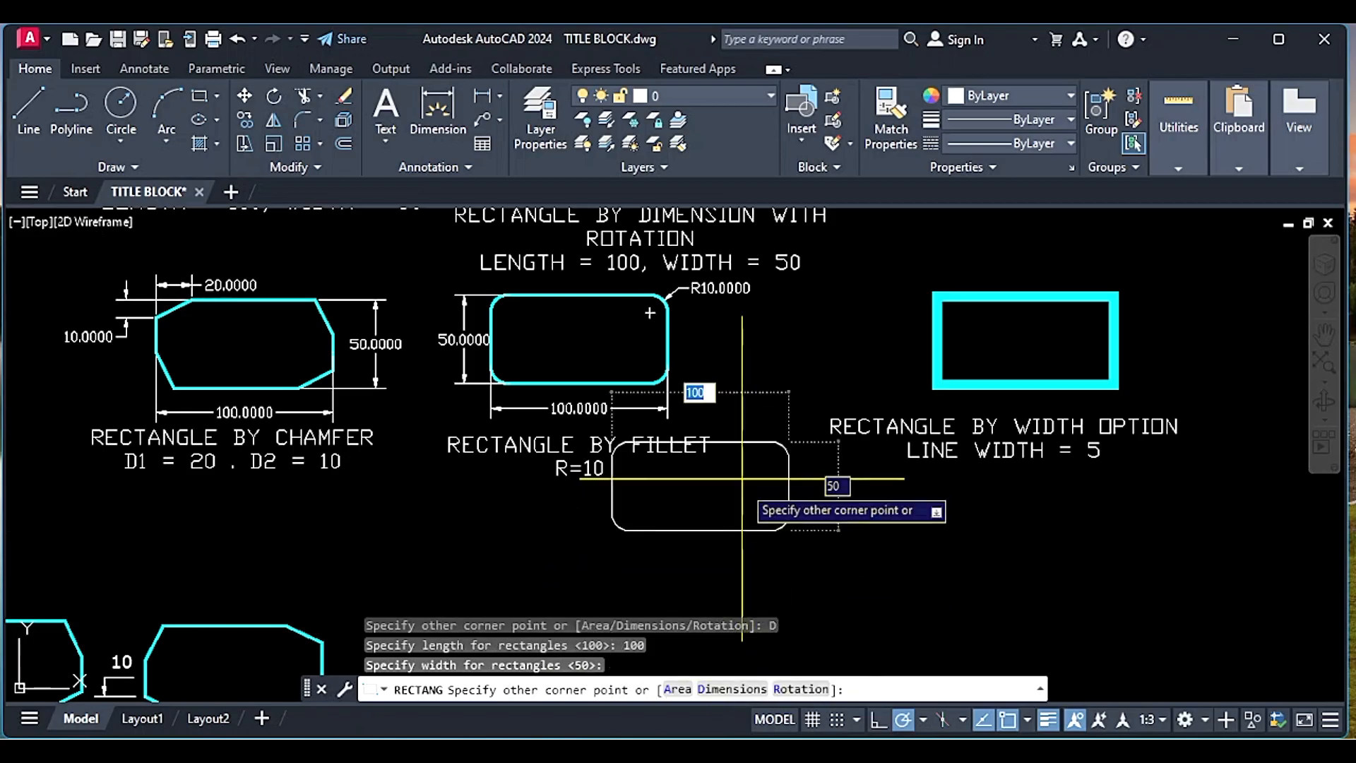
middle_drag(788, 572, 667, 521)
Match the new filleted rectangle's properties to the nearby cyan chamfered rectangle
key(Return)
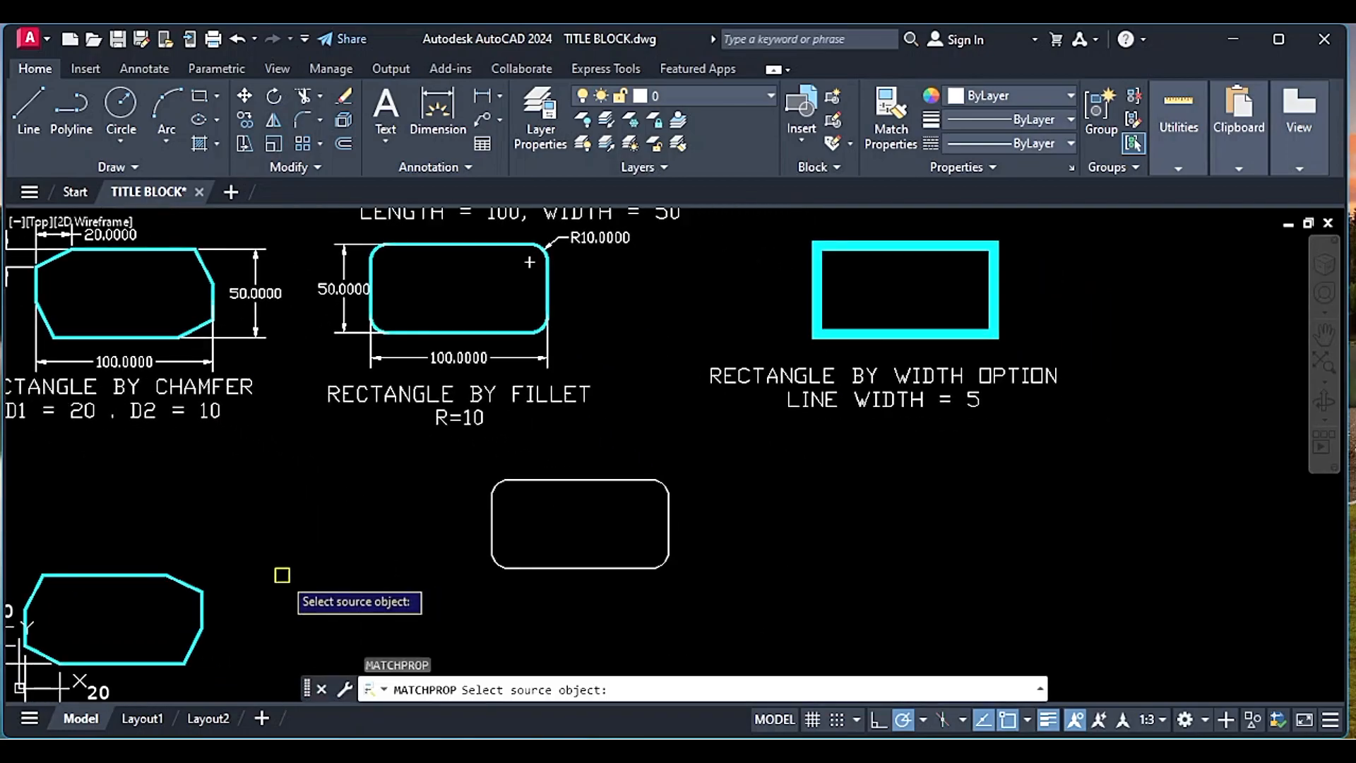
click(203, 593)
click(491, 538)
key(Escape)
middle_drag(605, 534, 519, 548)
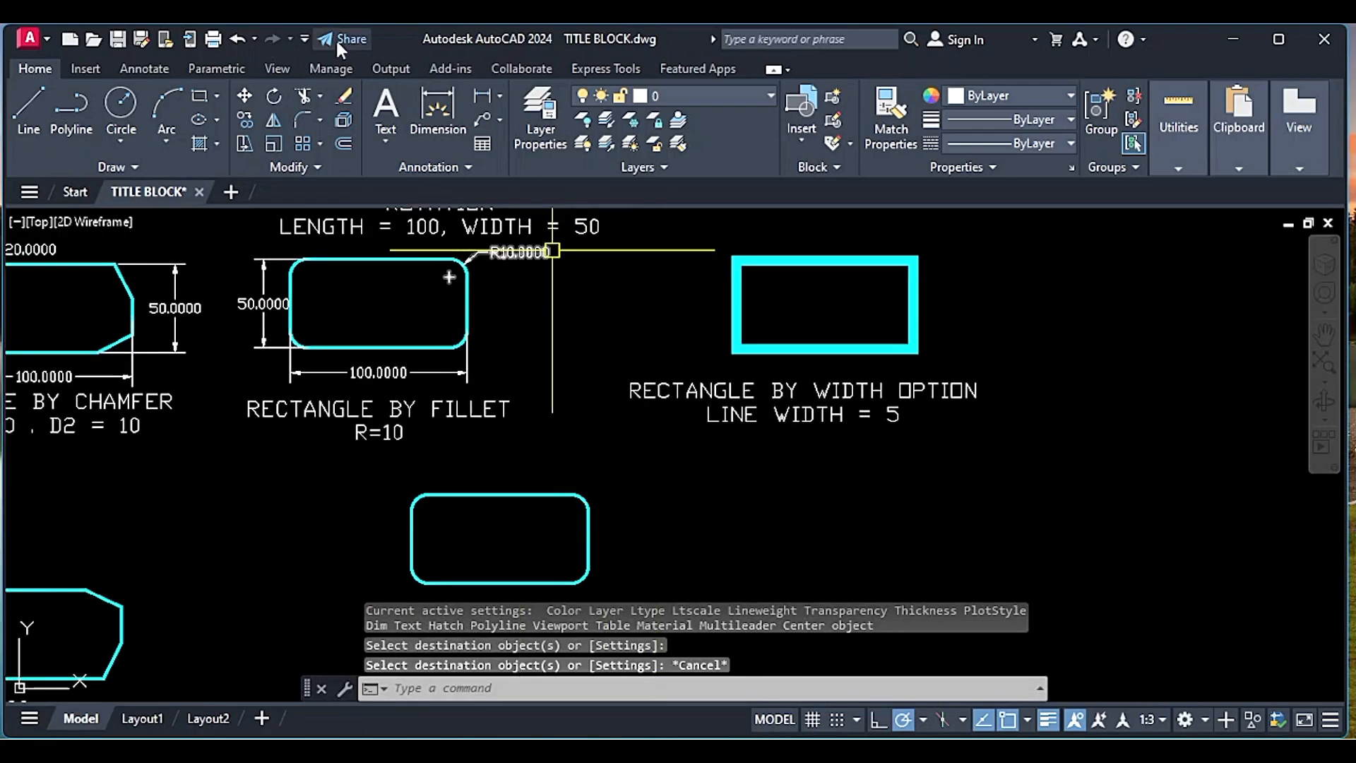
click(438, 113)
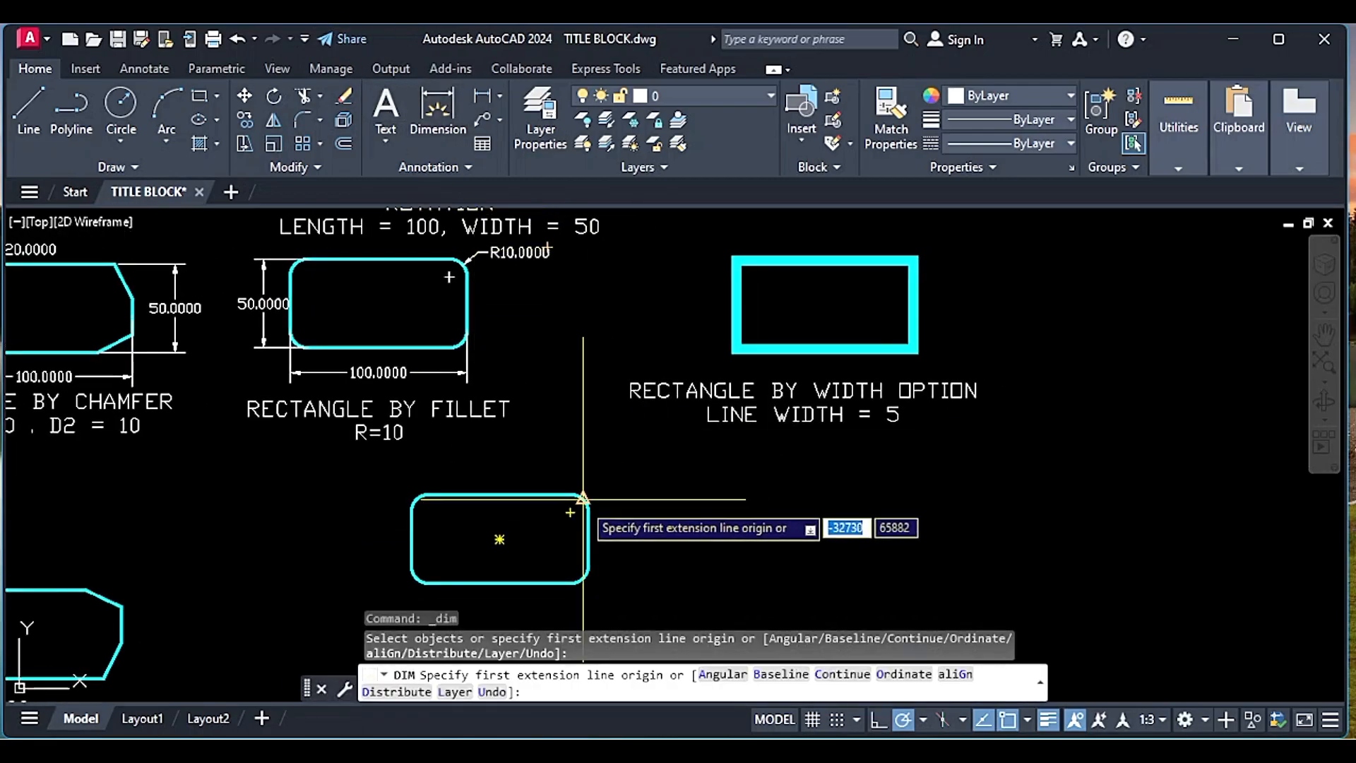
scroll(583, 499, up, 4)
text(DIMRd)
key(Return)
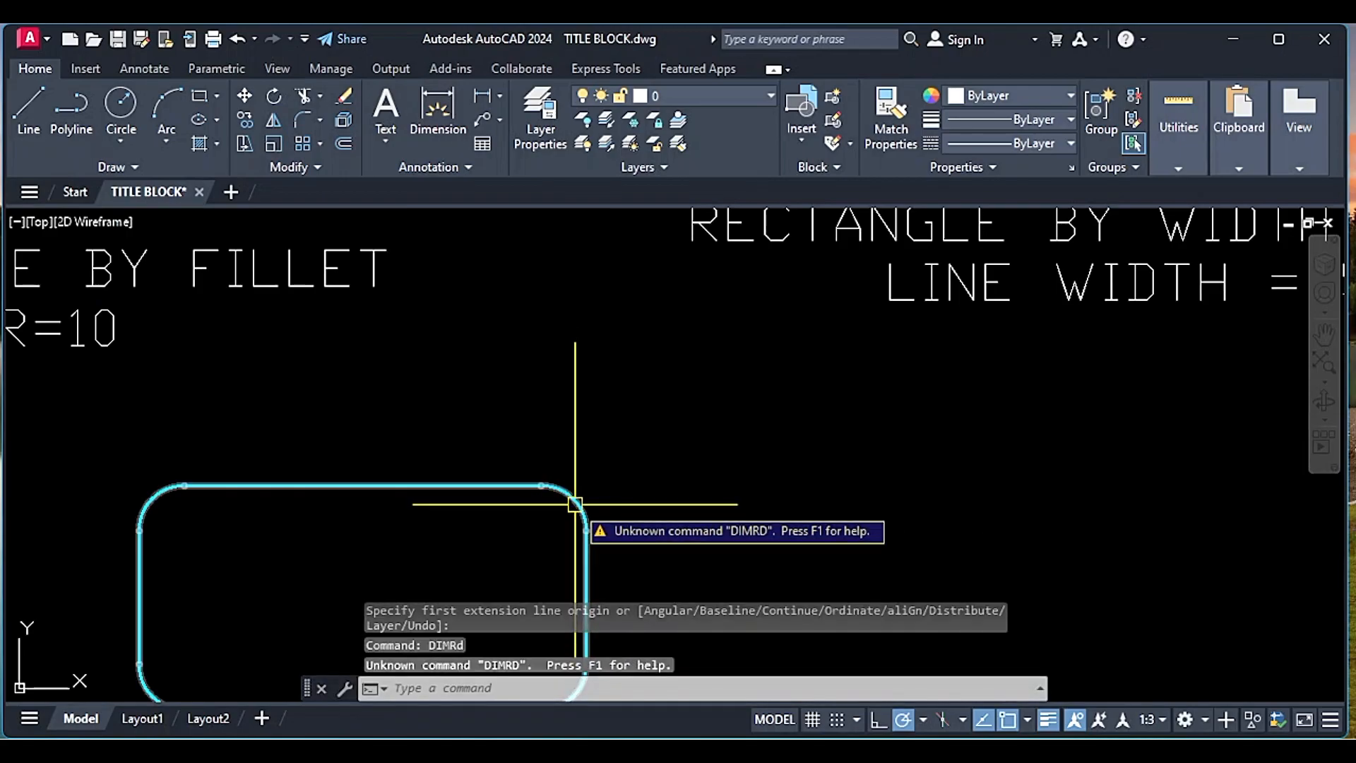
key(Escape)
key(XF86AudioMute)
Add a radius dimension to the new filleted rectangle's upper-right corner, placing its text outside the shape
text(di)
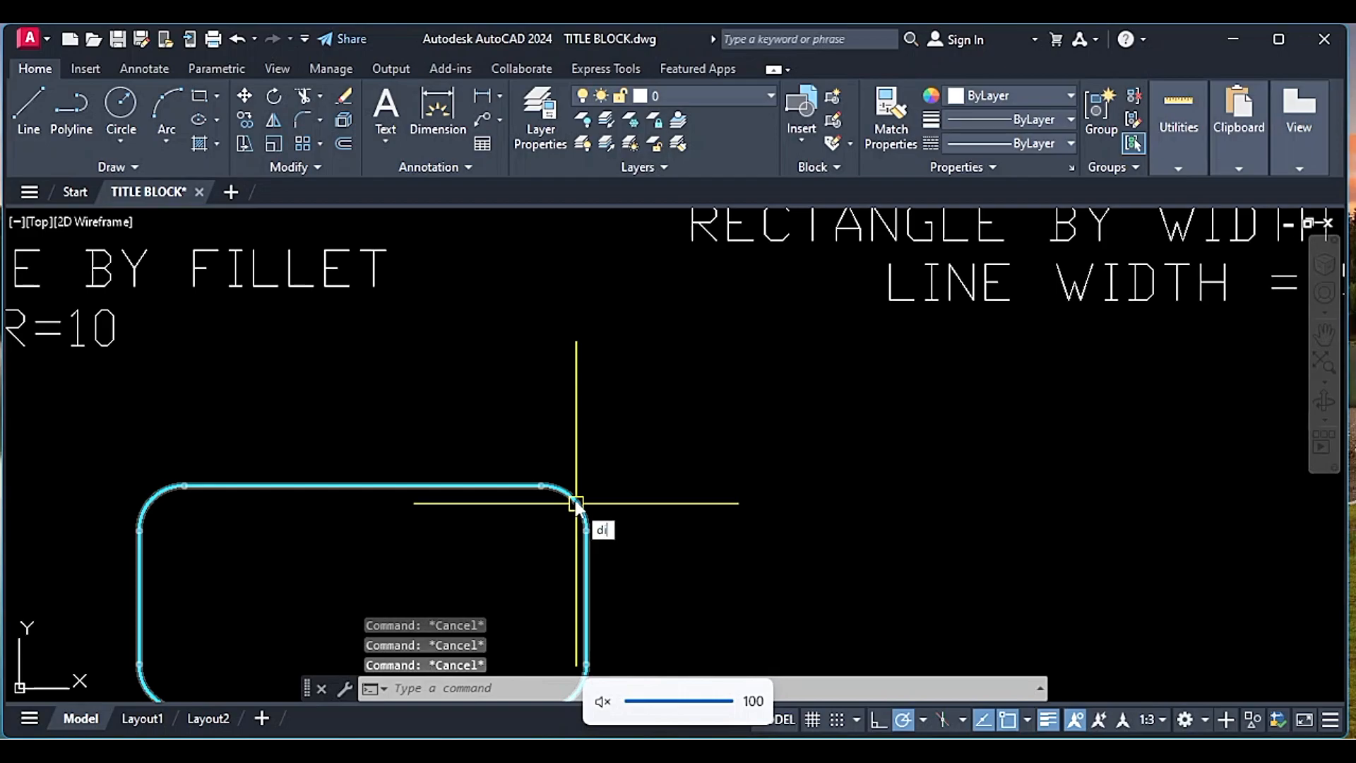
text(mra)
key(Return)
click(577, 496)
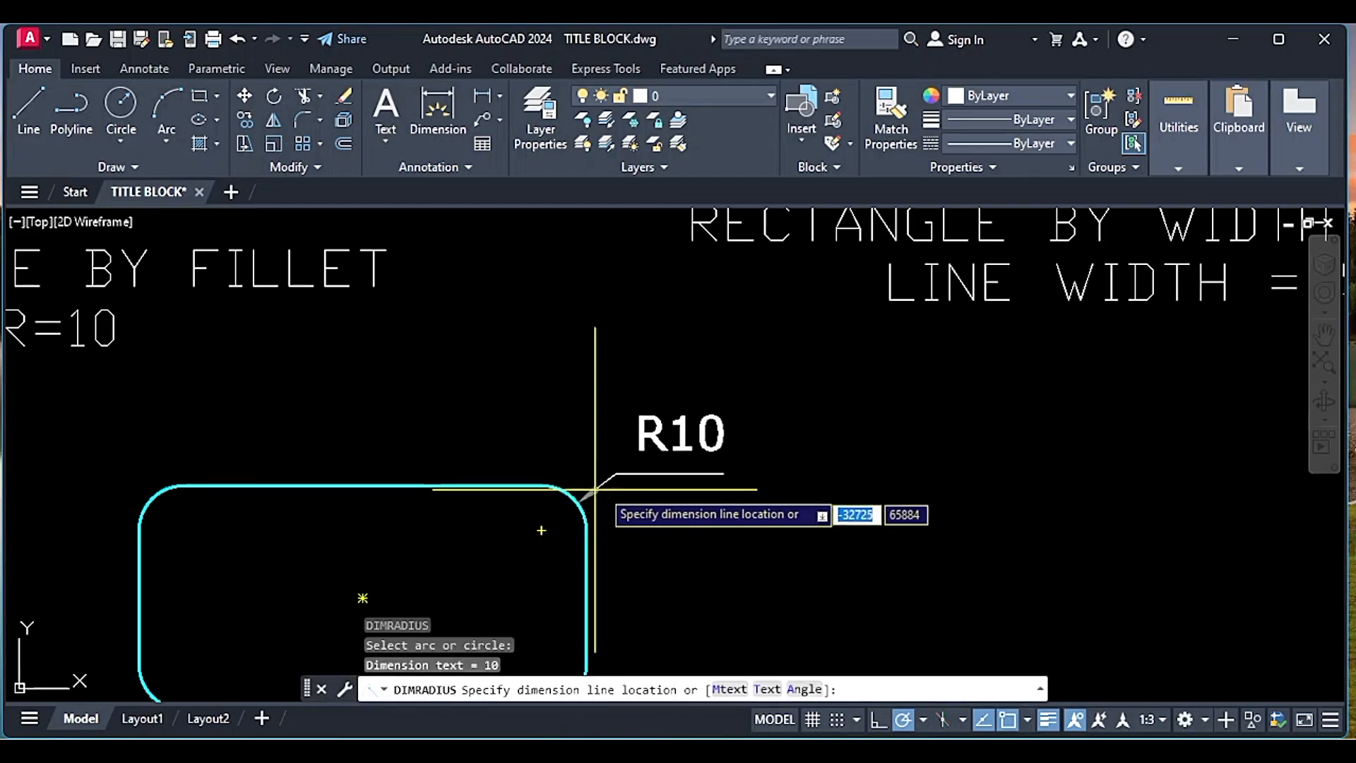
click(612, 481)
mouse_move(592, 472)
middle_down()
mouse_move(665, 388)
mouse_move(612, 455)
mouse_move(608, 420)
middle_up()
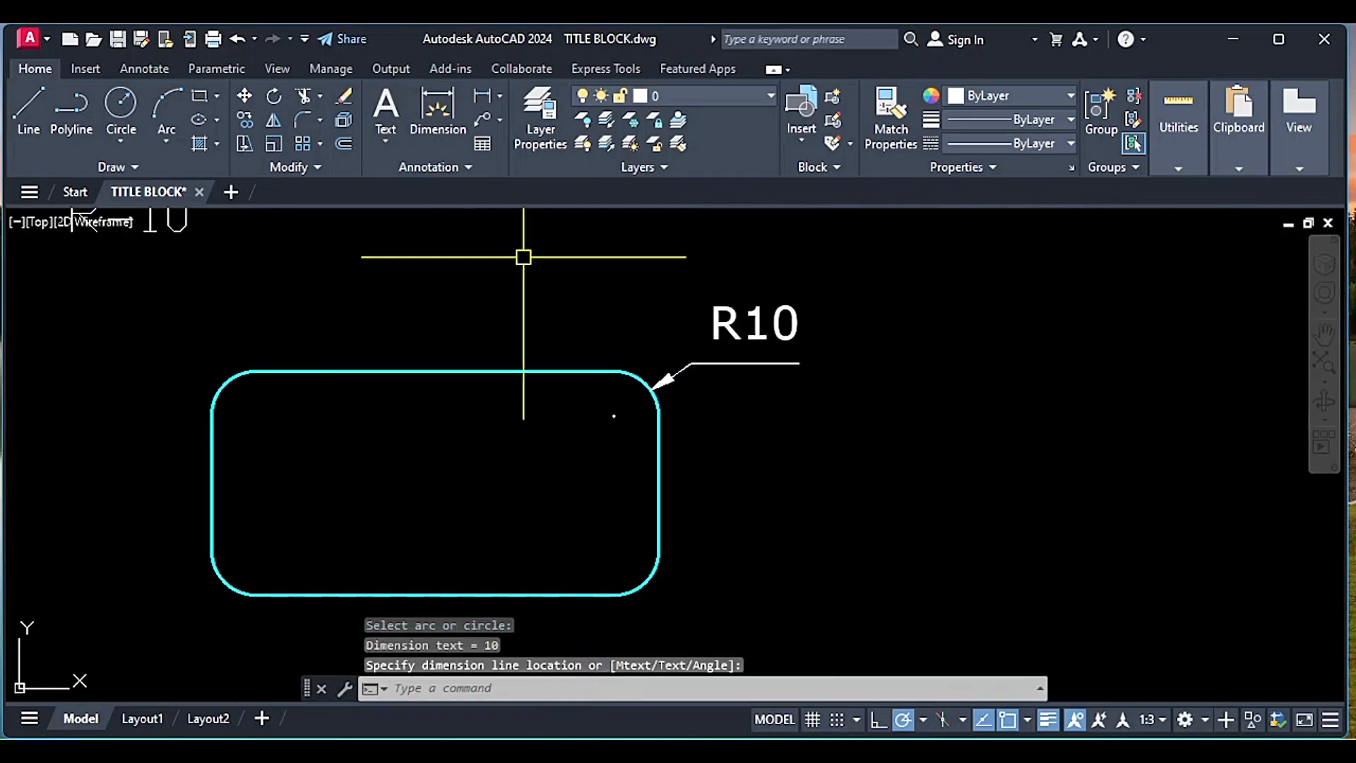
Add a linear dimension for the filleted rectangle's overall length, placed above the shape
click(438, 106)
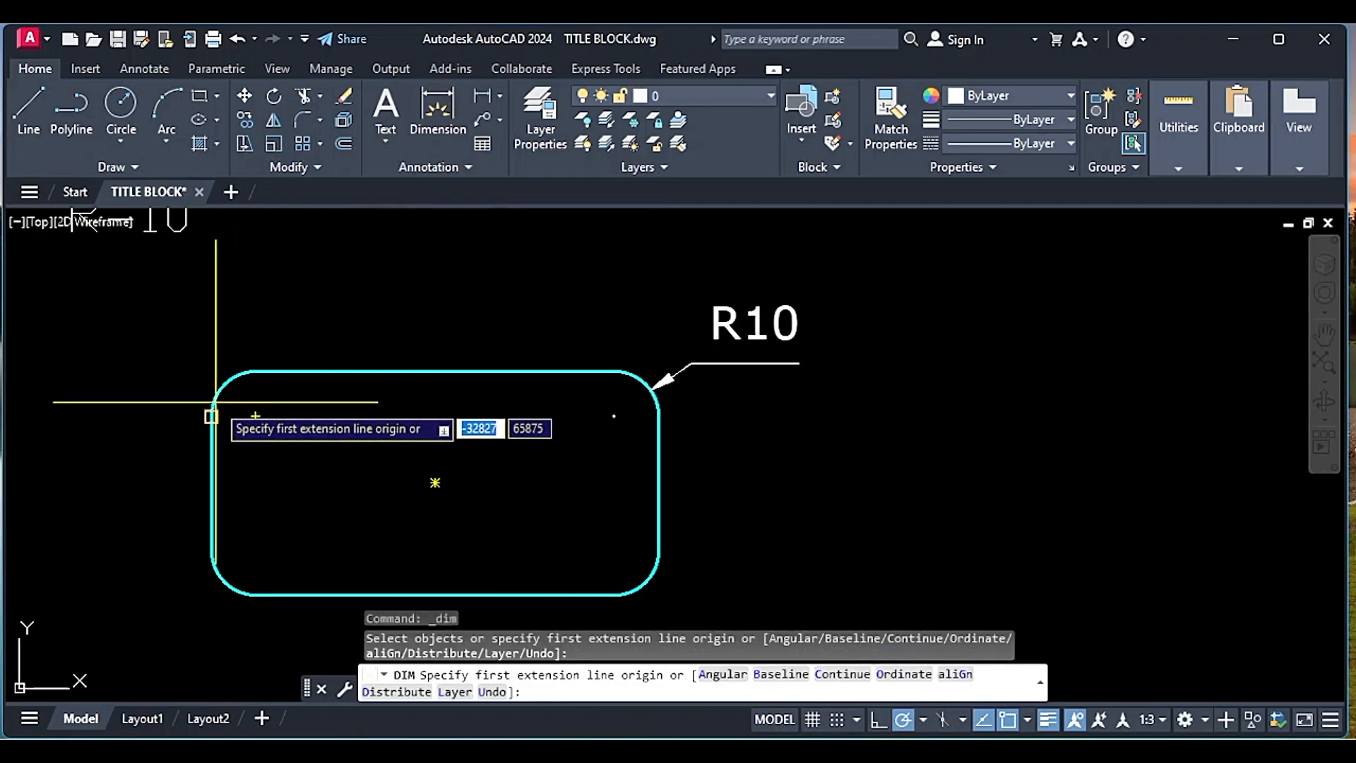
click(216, 401)
click(657, 417)
click(636, 335)
key(Return)
Add a vertical dimension between the filleted rectangle's upper and lower edges, placed to the right of the shape
key(Return)
click(620, 375)
click(618, 594)
click(696, 487)
scroll(655, 484, down, 4)
middle_drag(897, 485, 645, 509)
key(Escape)
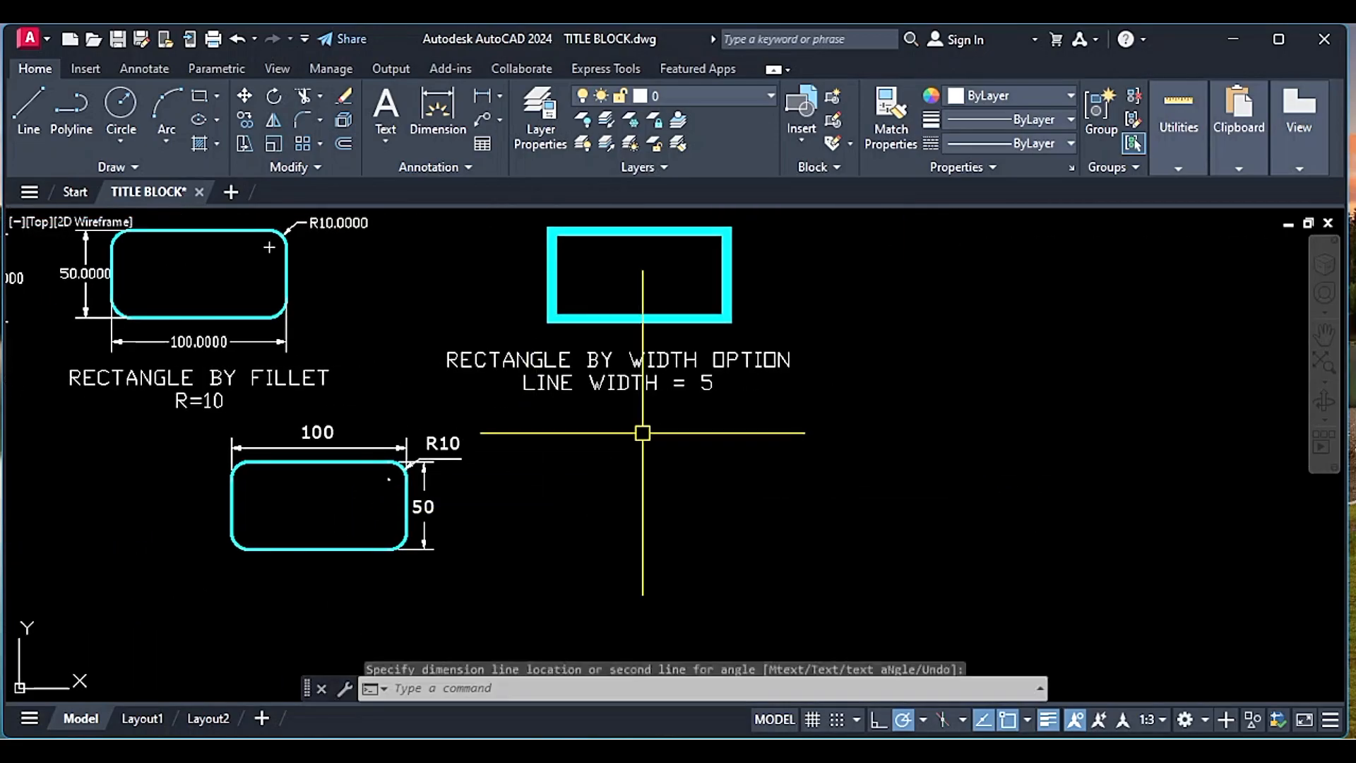
Set the rectangle line width to 5 and try to draw a rectangle below the width example's label
middle_drag(642, 433, 594, 446)
text(rec)
key(Return)
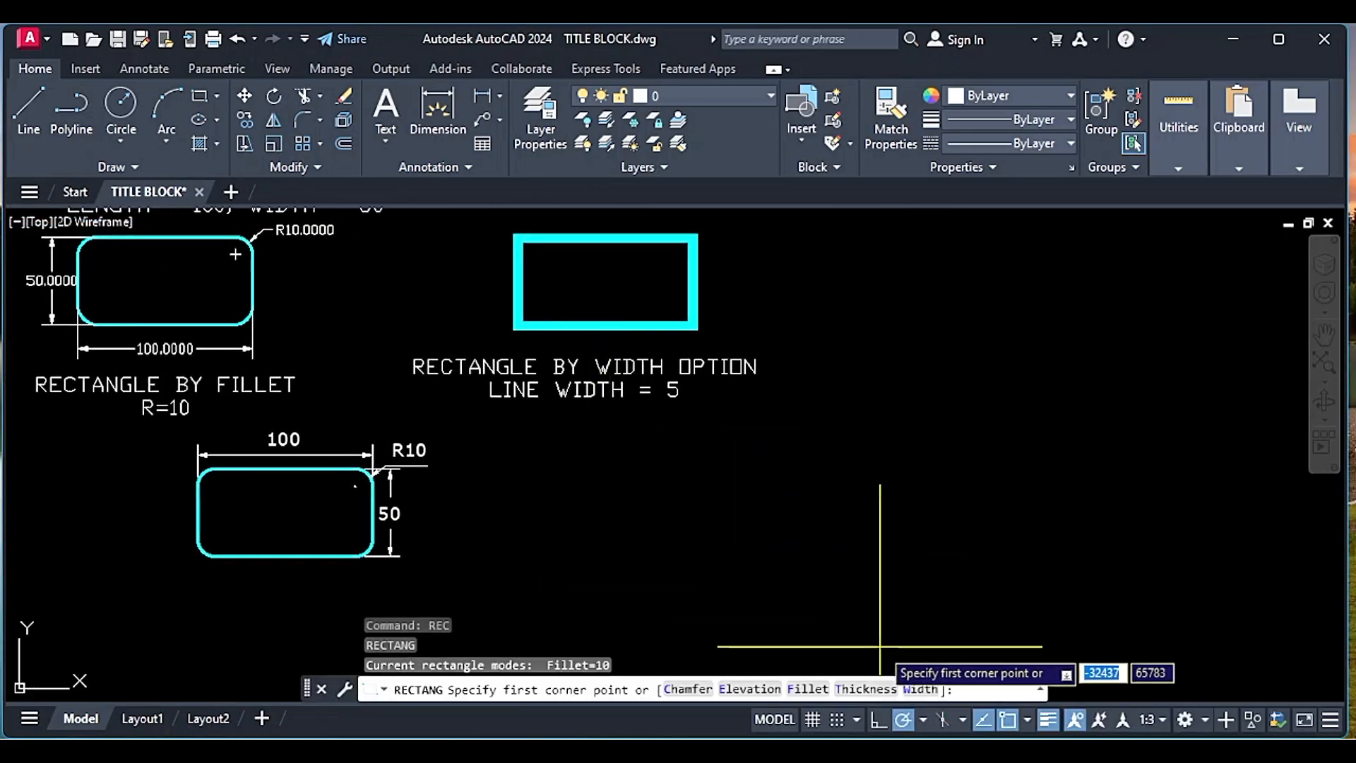
click(910, 691)
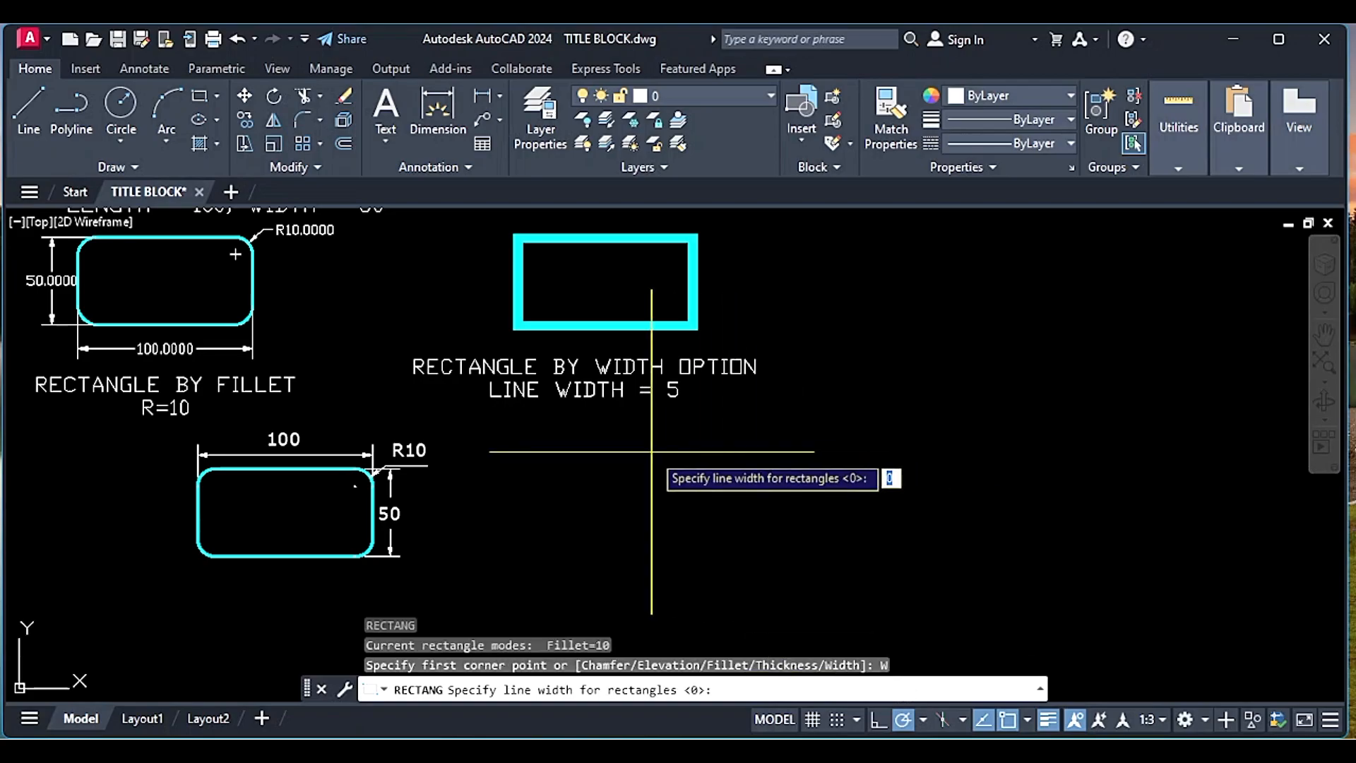
key(Return)
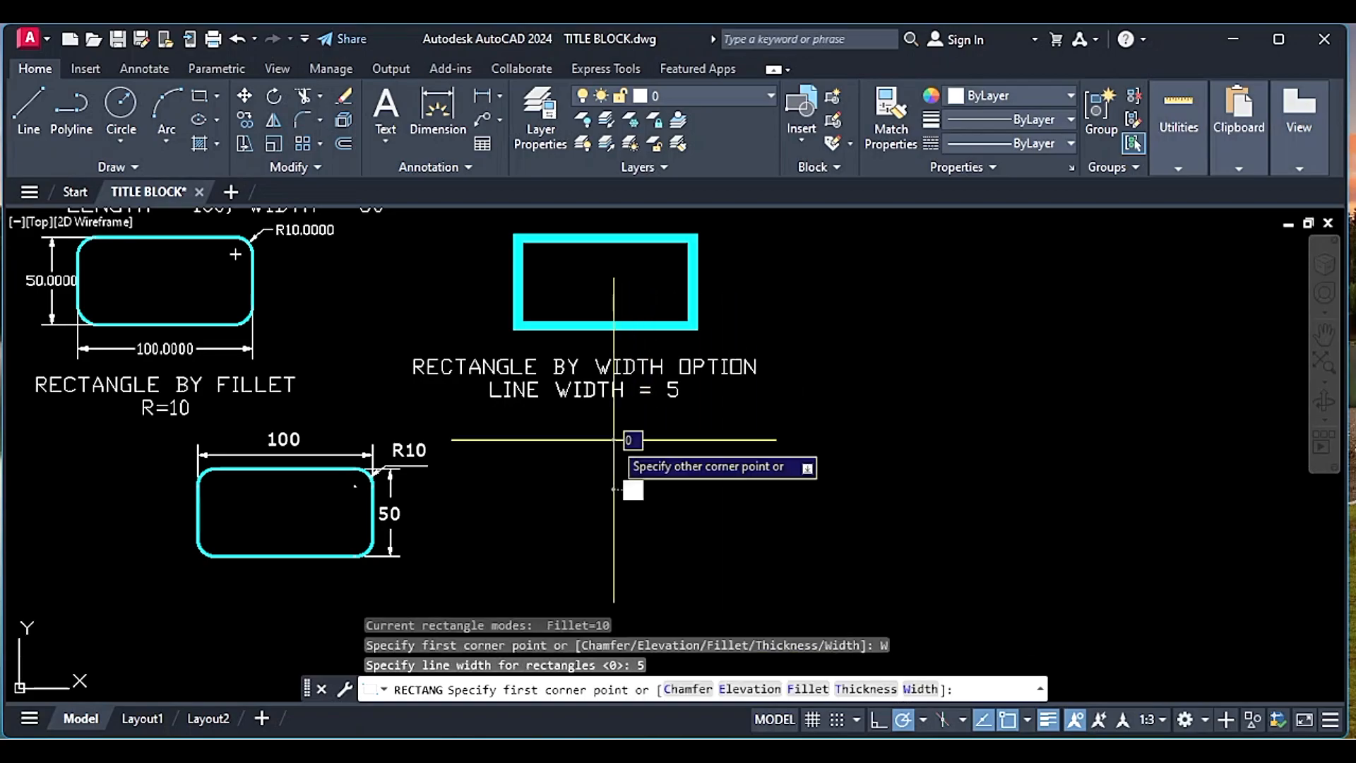
click(613, 440)
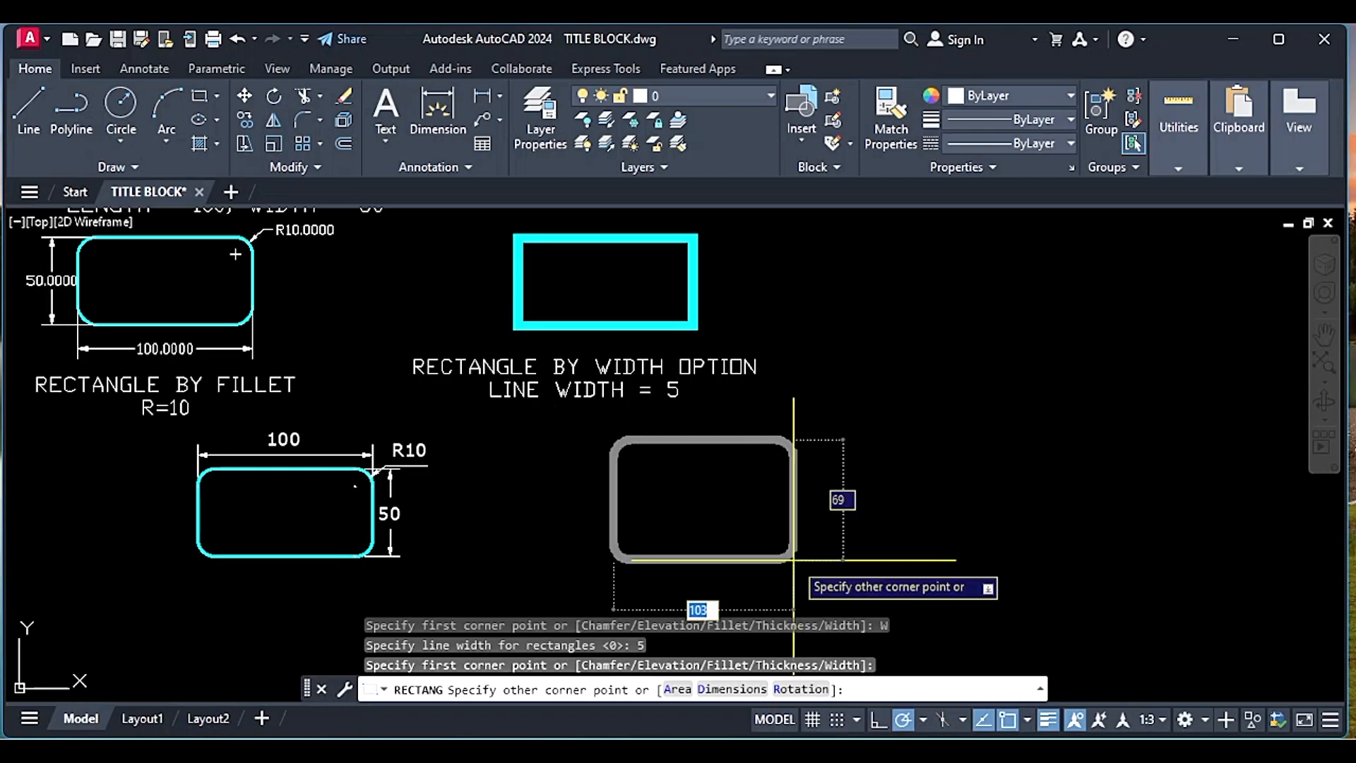
key(Escape)
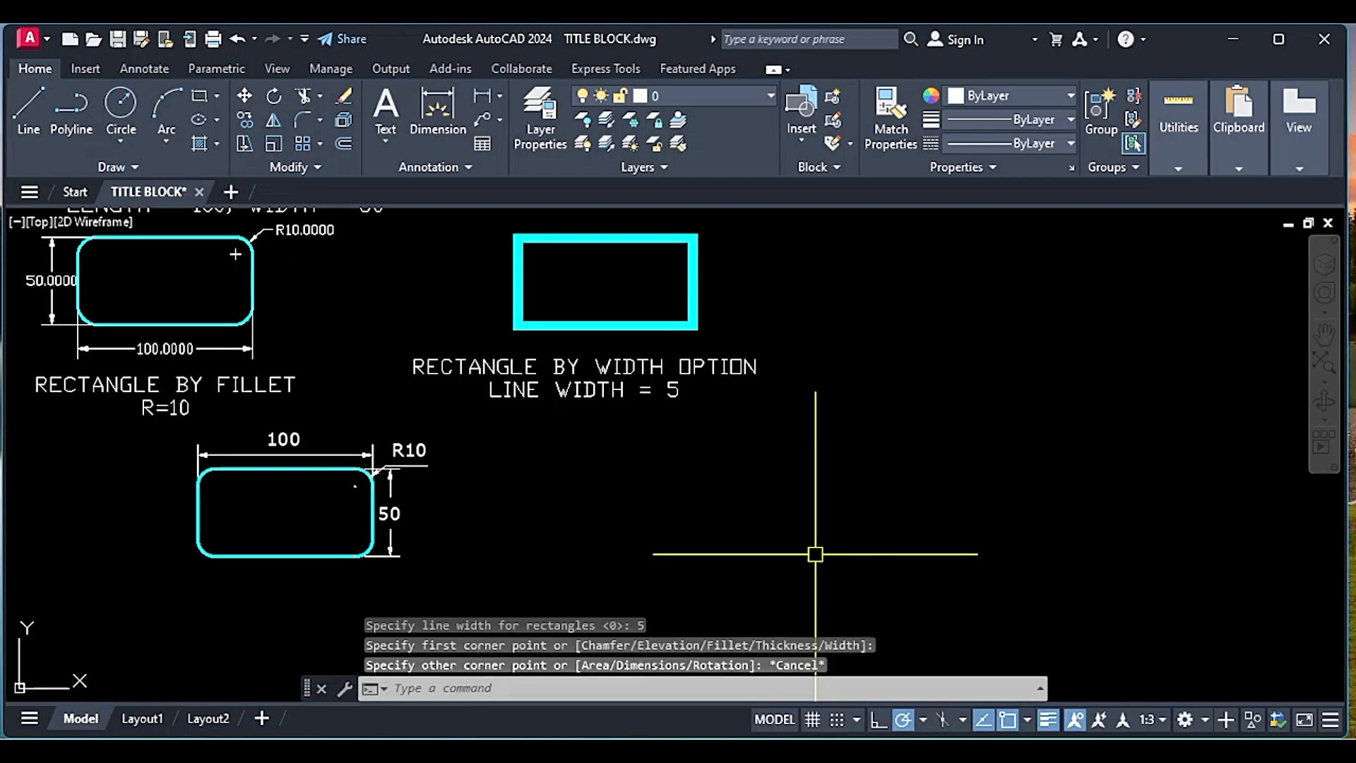
key(Return)
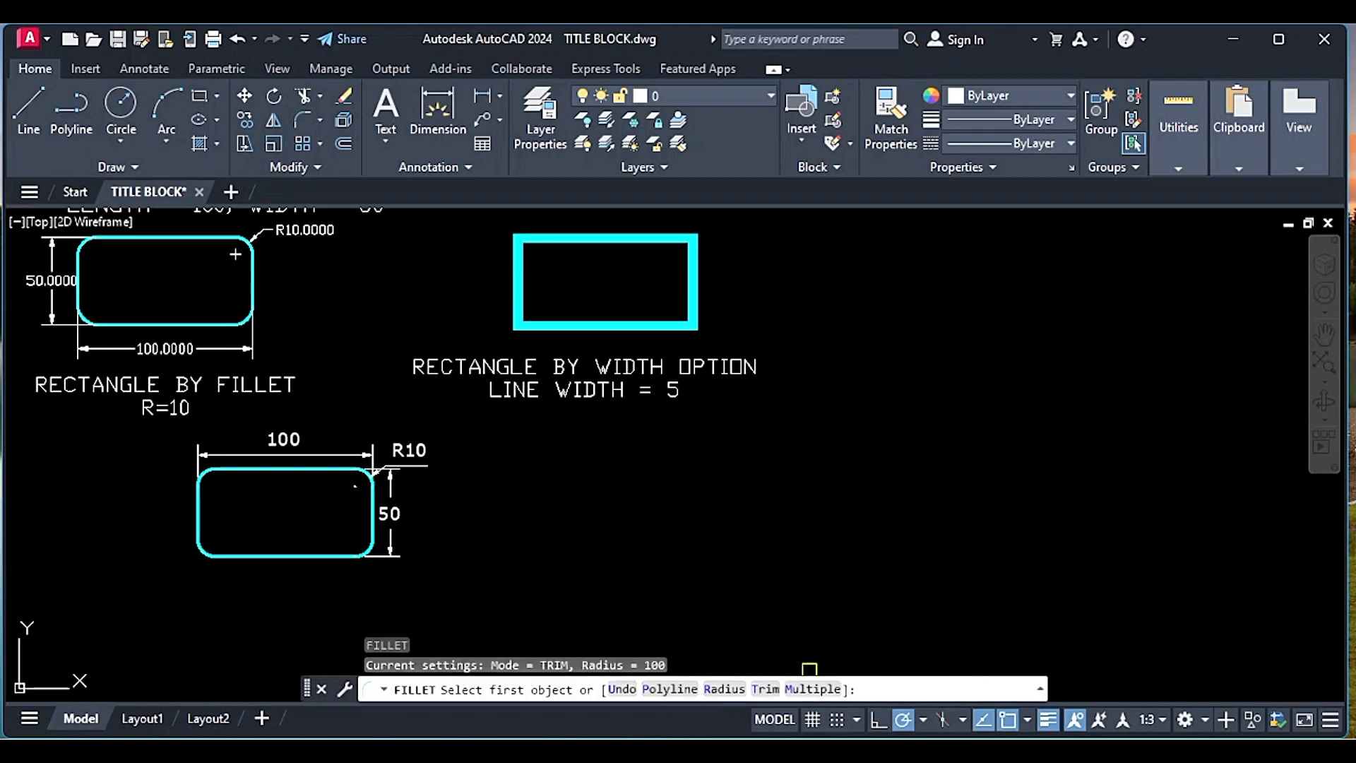
key(Escape)
Start a new rectangle and set its fillet radius to 0
text(REC)
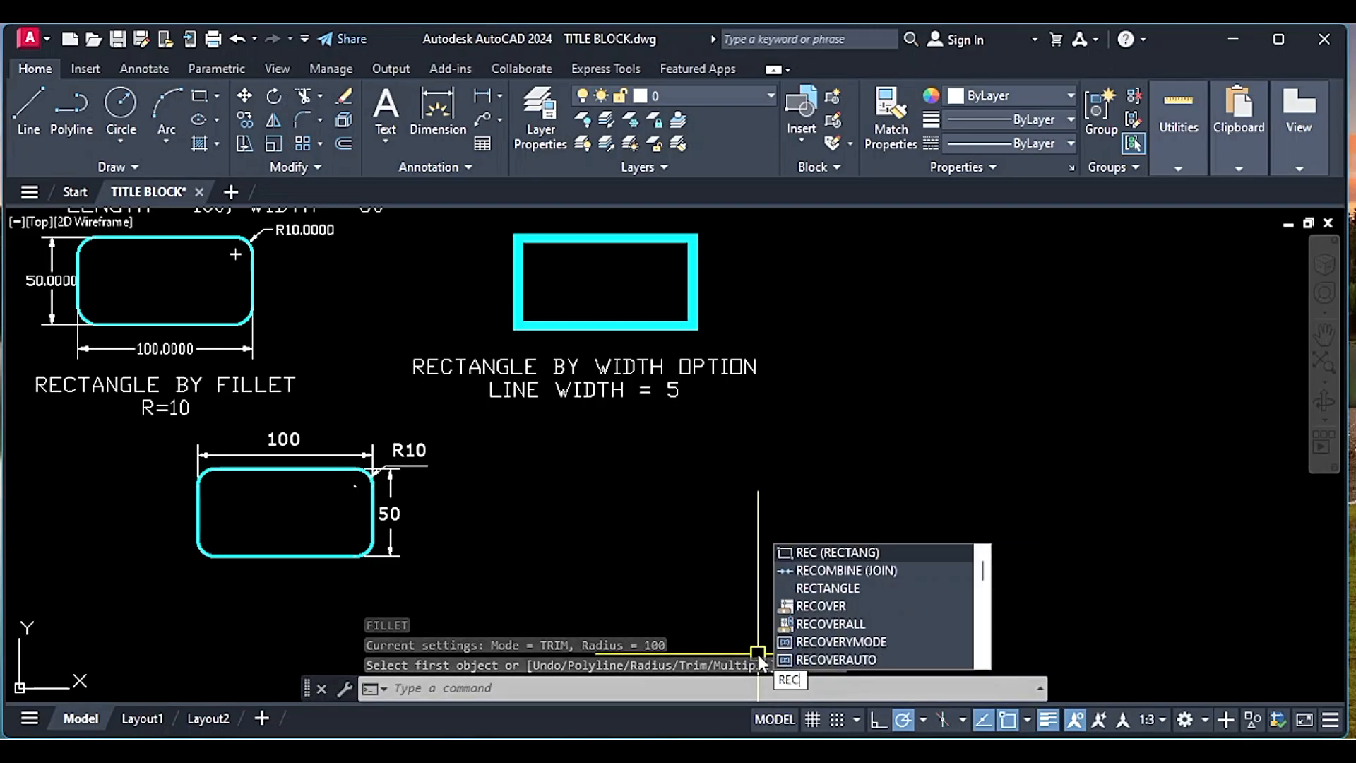
key(Return)
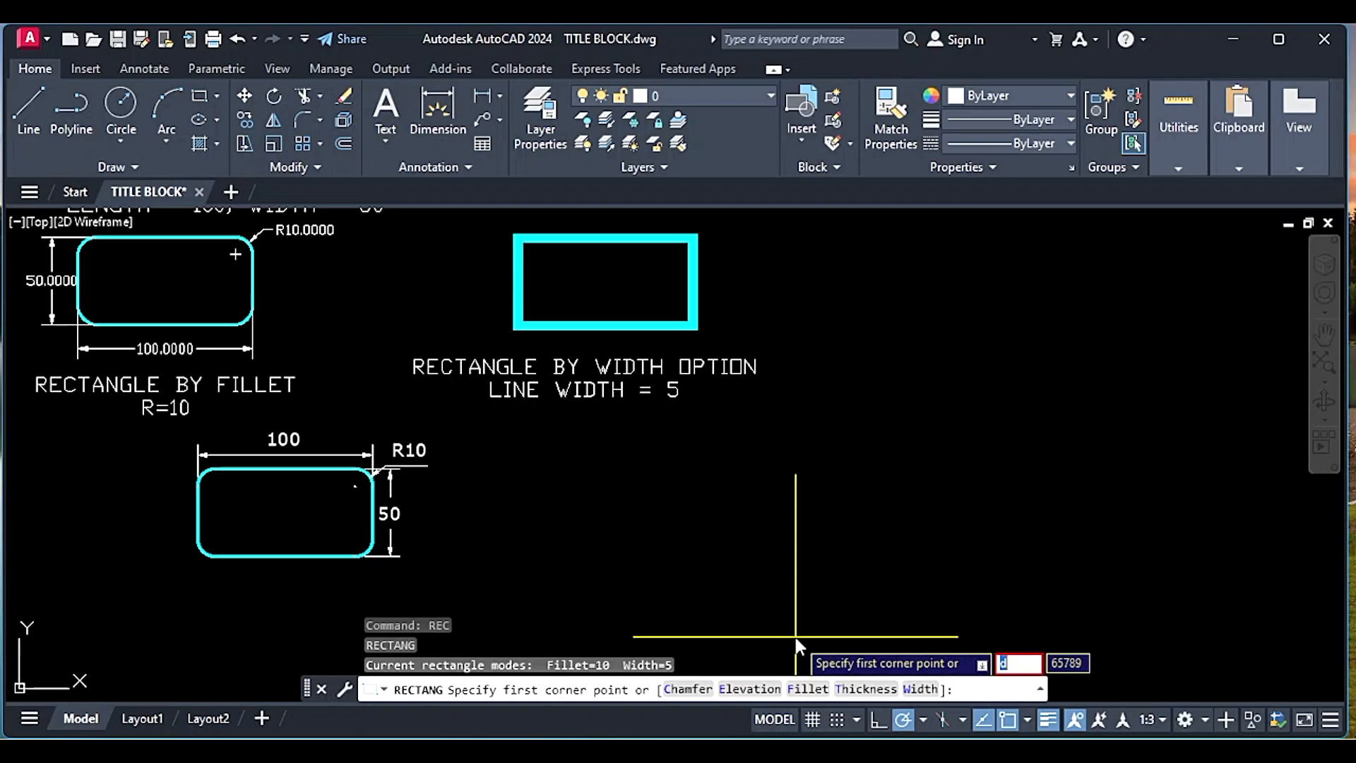
text(f)
key(Return)
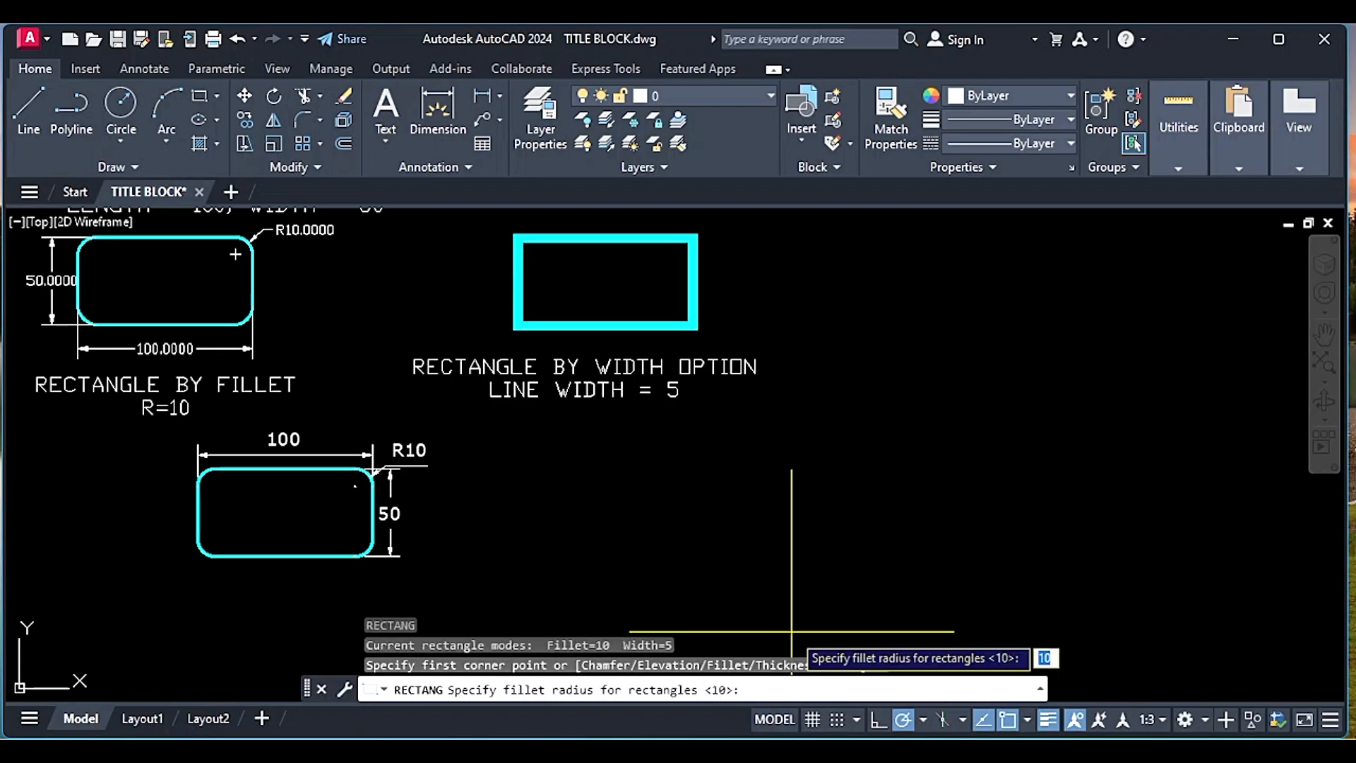
key(Return)
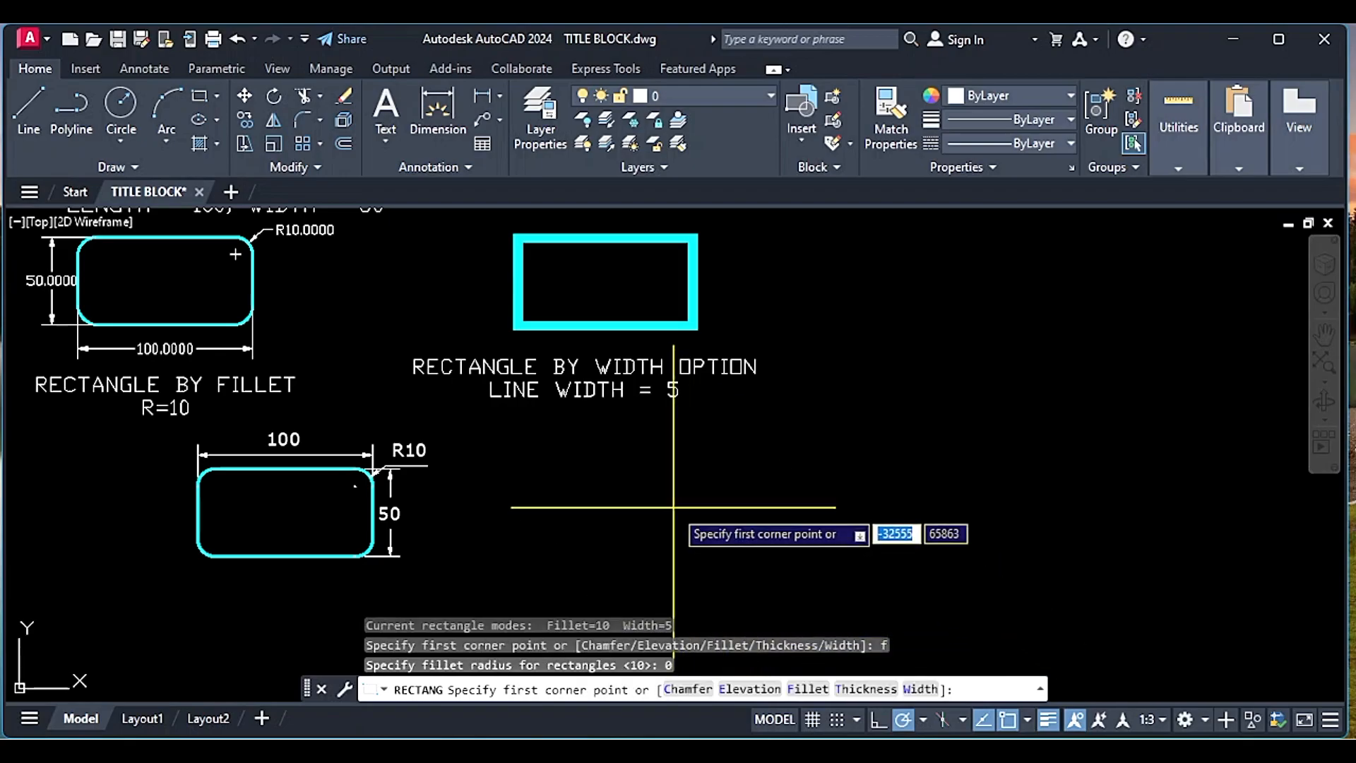
Draw a square-cornered rectangle with line width 5 below the width example's label, picking two opposite corners
text(W)
key(Return)
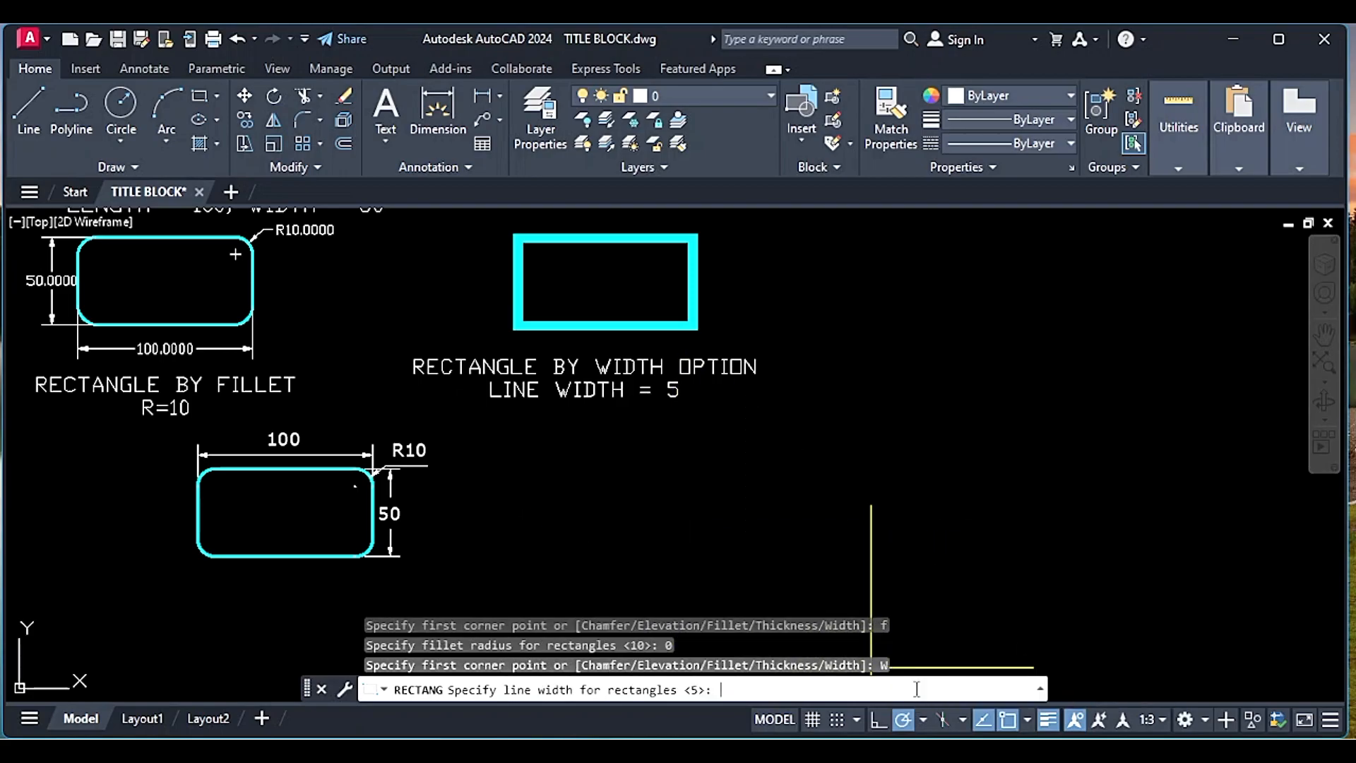
key(Return)
click(628, 505)
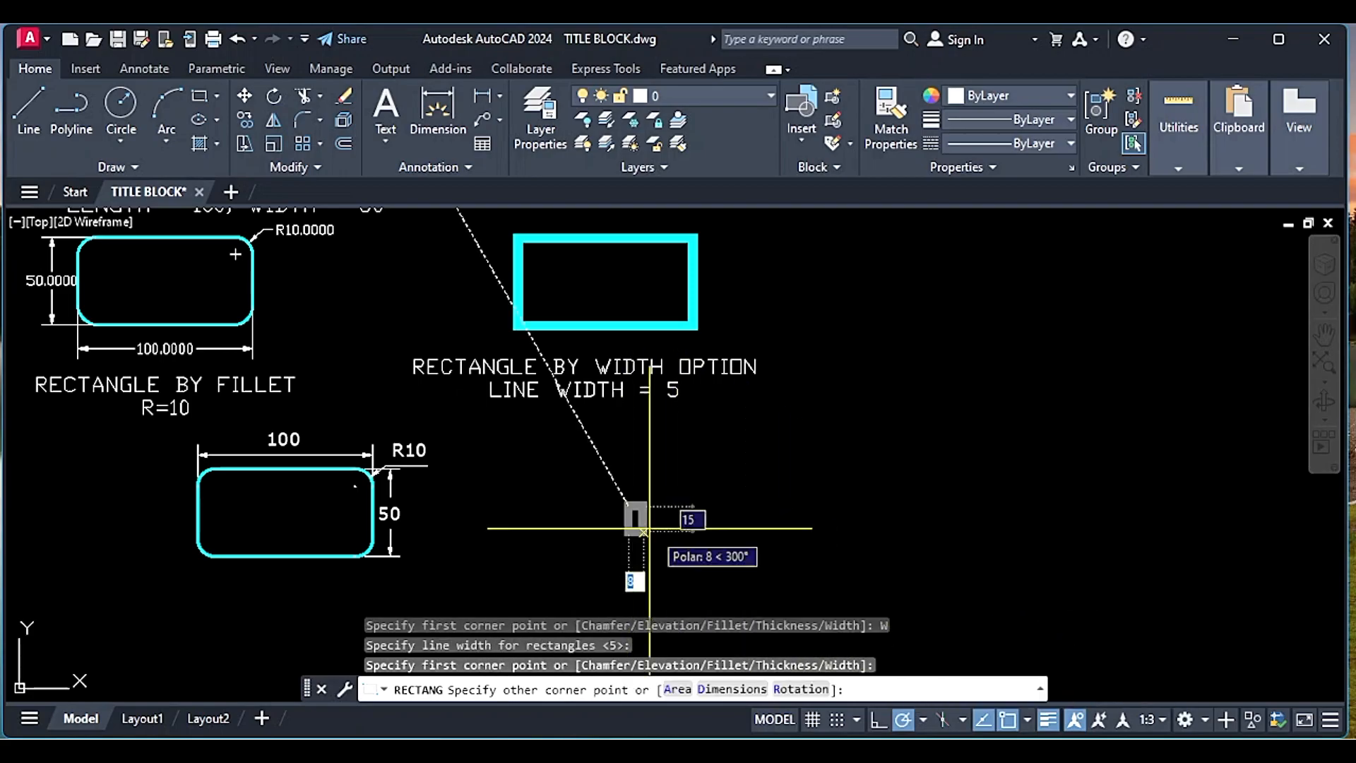
middle_drag(825, 604, 781, 539)
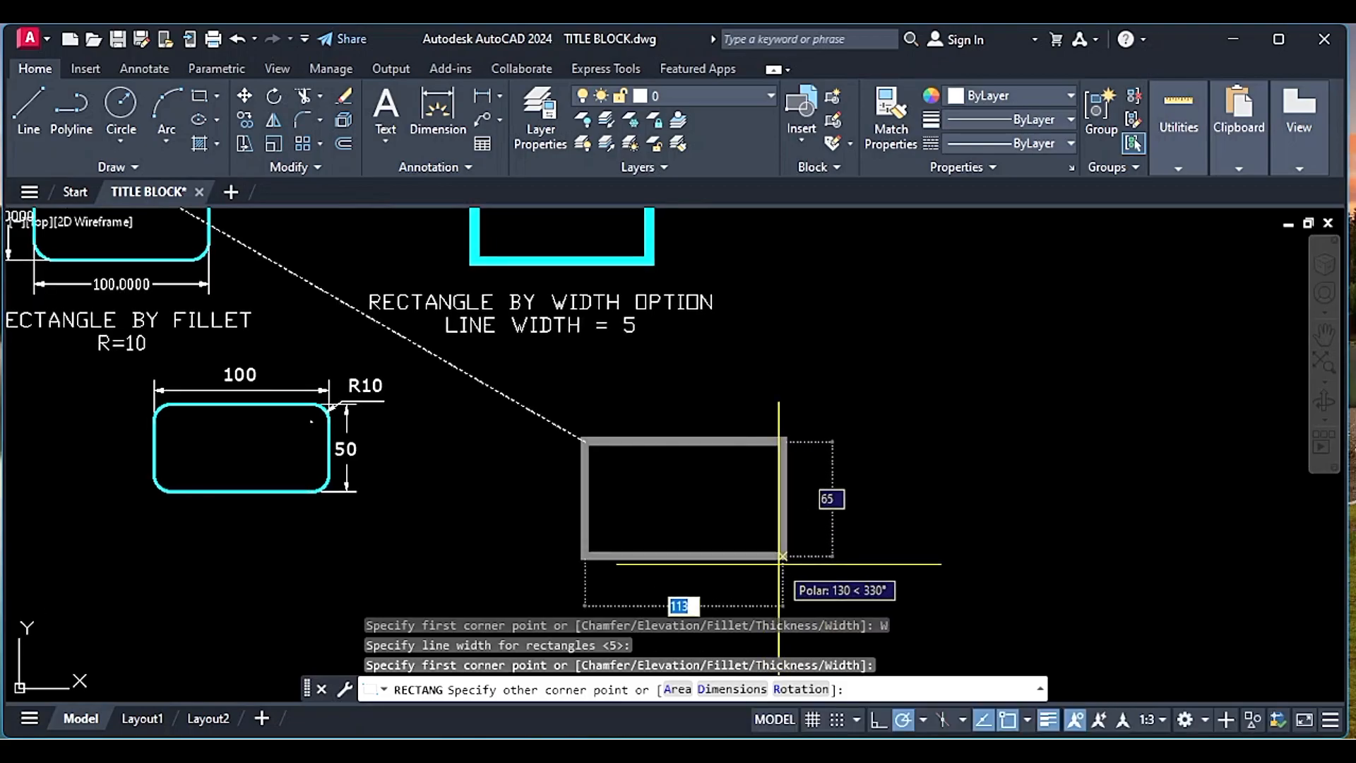
click(806, 558)
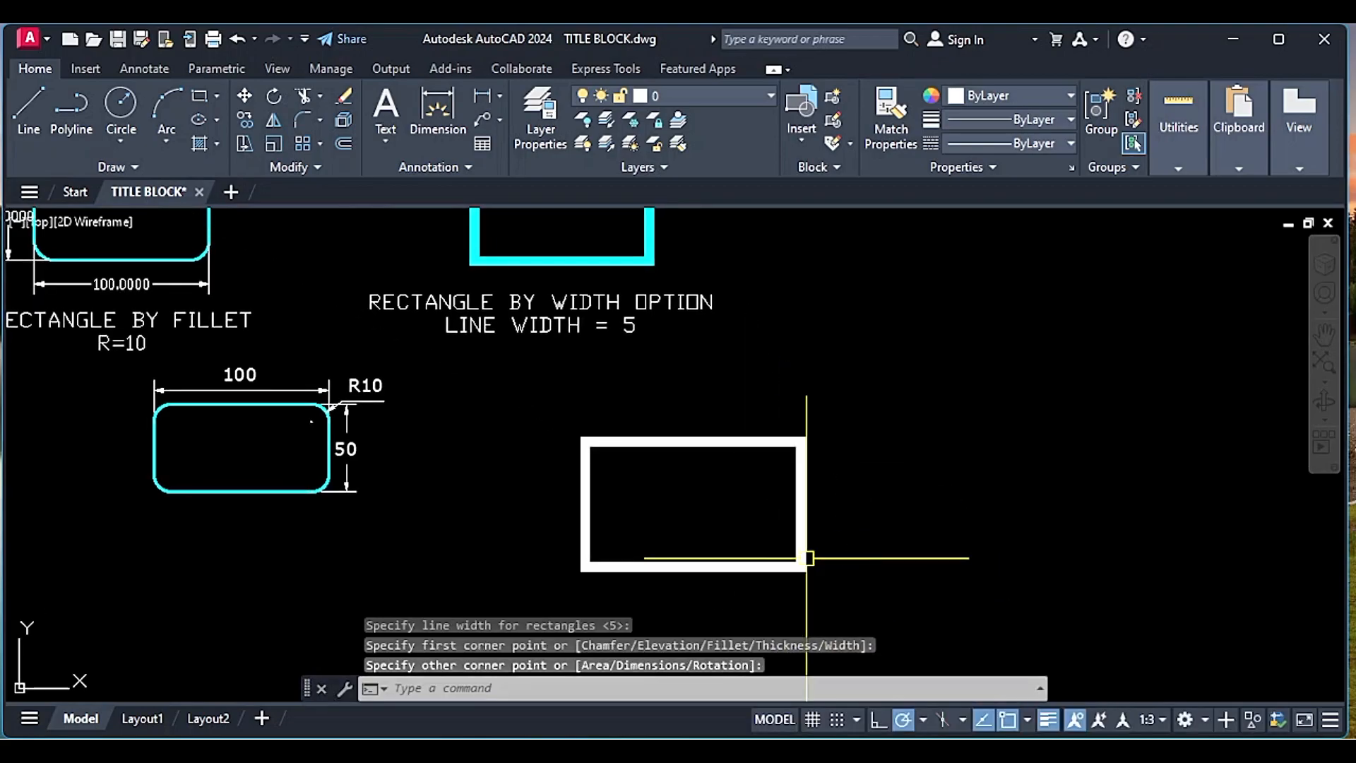
Match the new thick-line rectangle's properties to the cyan sample rectangle of the width example
text(ma)
key(Return)
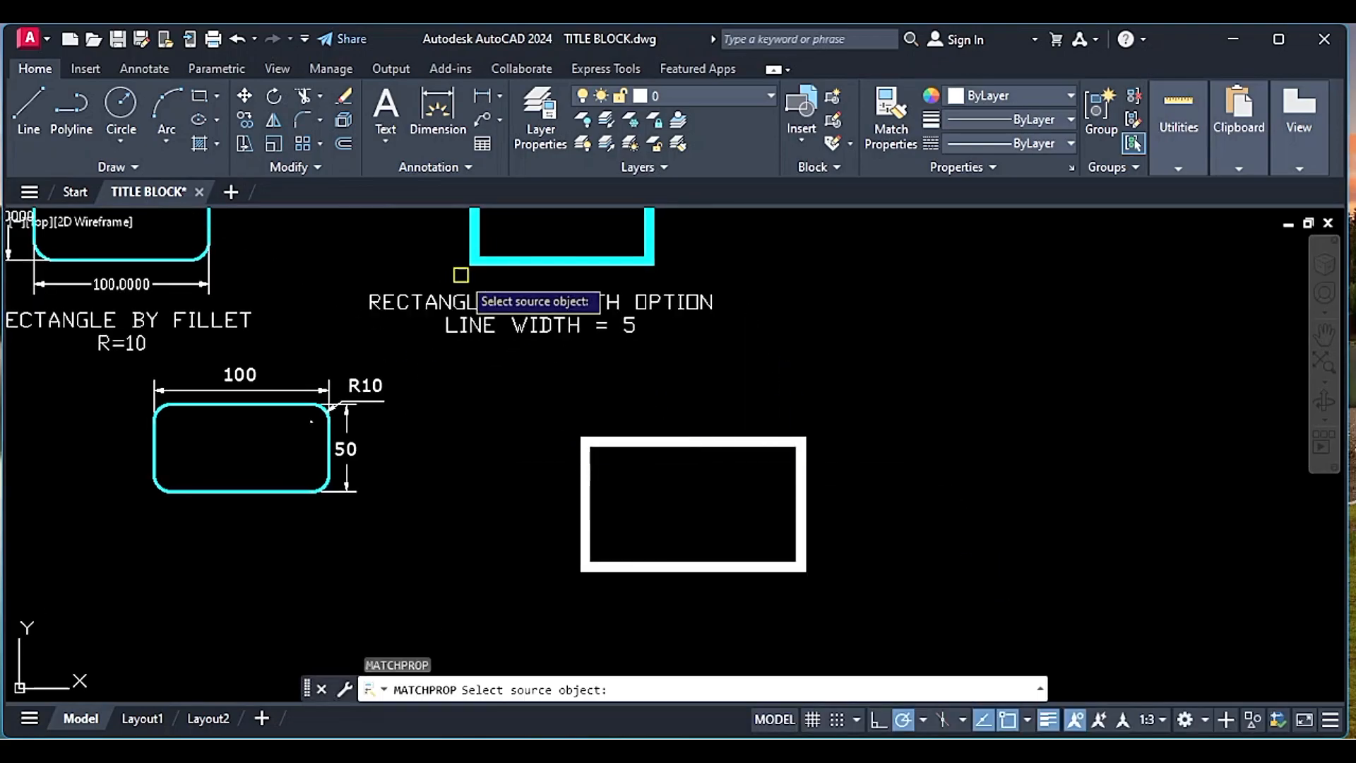
click(515, 259)
click(635, 431)
key(Escape)
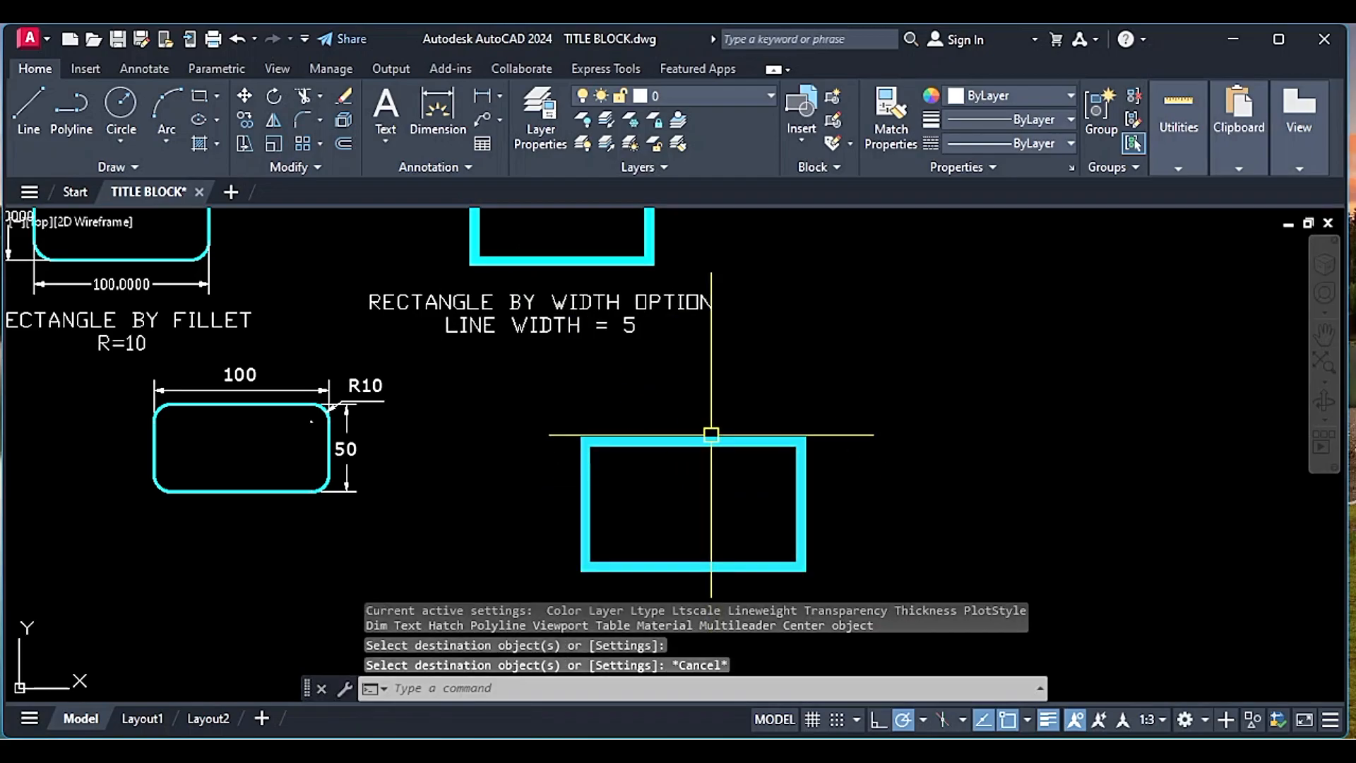
text(m)
key(Return)
key(Escape)
Move the new thick-line rectangle up and to the left, closer beneath the width example's label
click(621, 448)
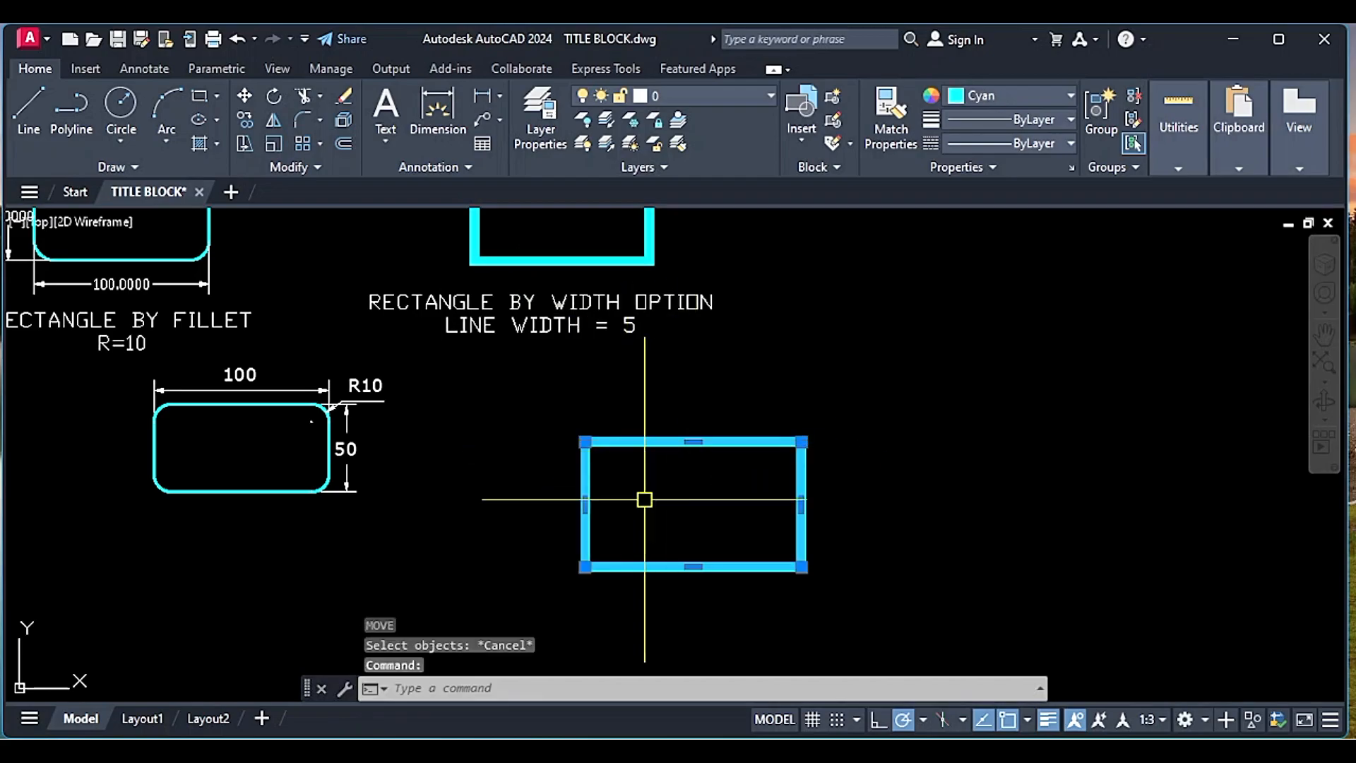
text(m)
key(Return)
click(700, 510)
click(609, 454)
Examine the sample wavy spline that carries the yellow branch shapes above the circle example
scroll(650, 471, down, 2)
middle_drag(938, 475, 365, 551)
middle_drag(583, 382, 560, 539)
scroll(562, 539, down, 2)
mouse_move(621, 423)
middle_down()
mouse_move(602, 427)
mouse_move(569, 481)
middle_up()
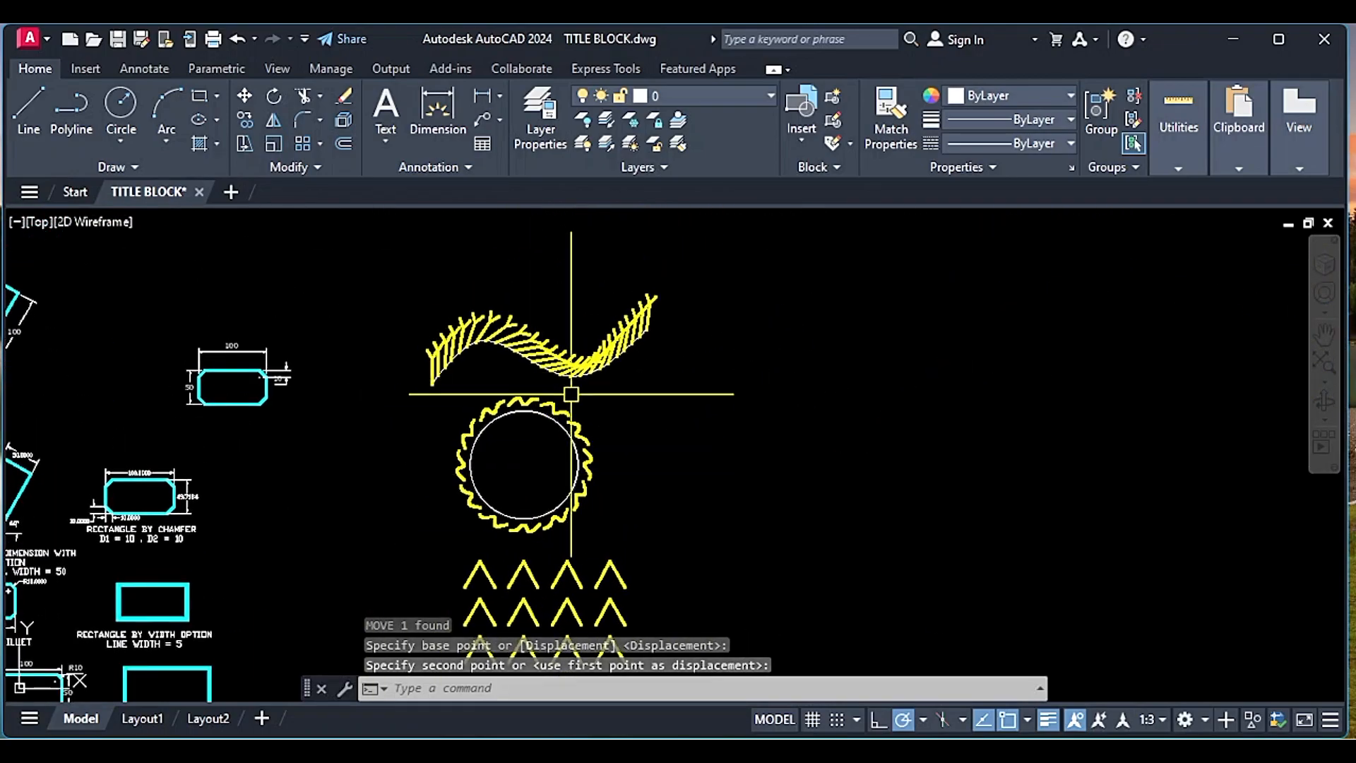
middle_drag(573, 400, 498, 426)
scroll(415, 365, up, 8)
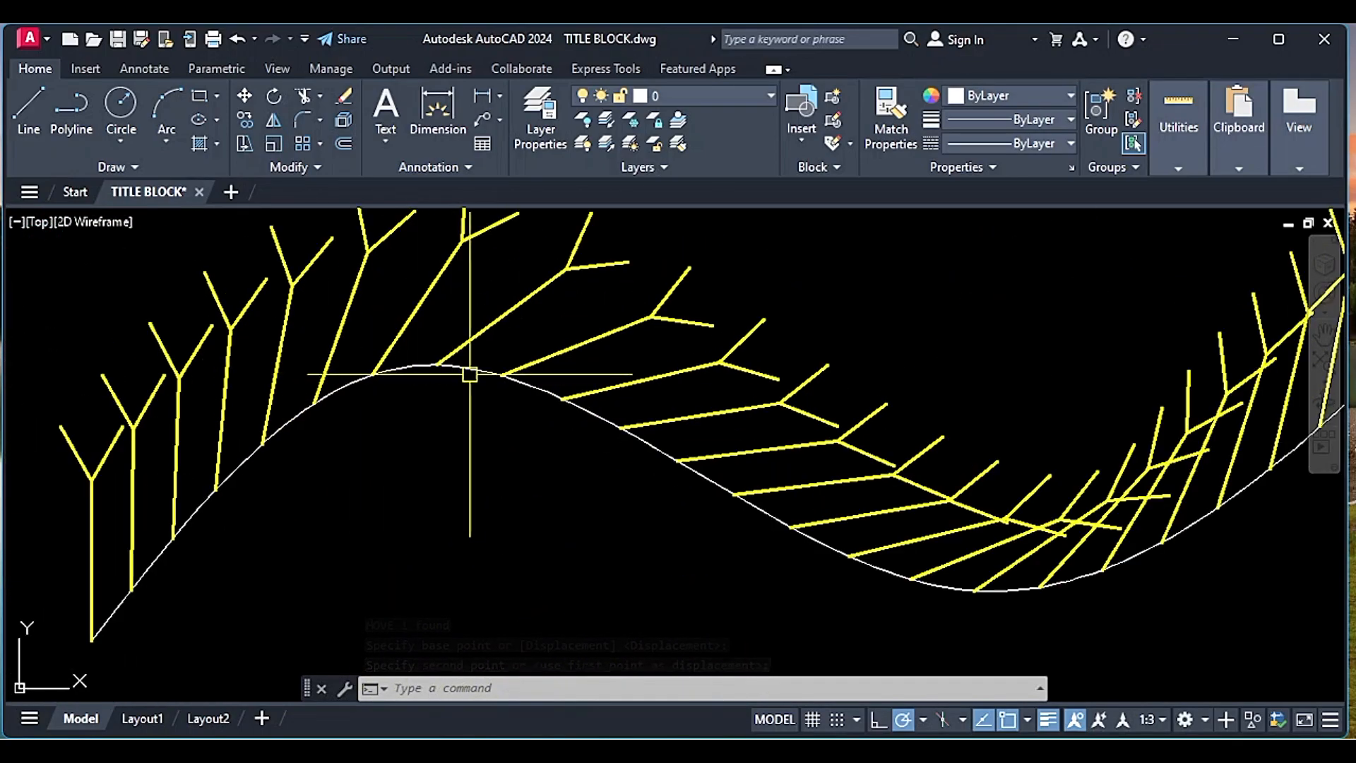
click(480, 367)
scroll(439, 423, down, 5)
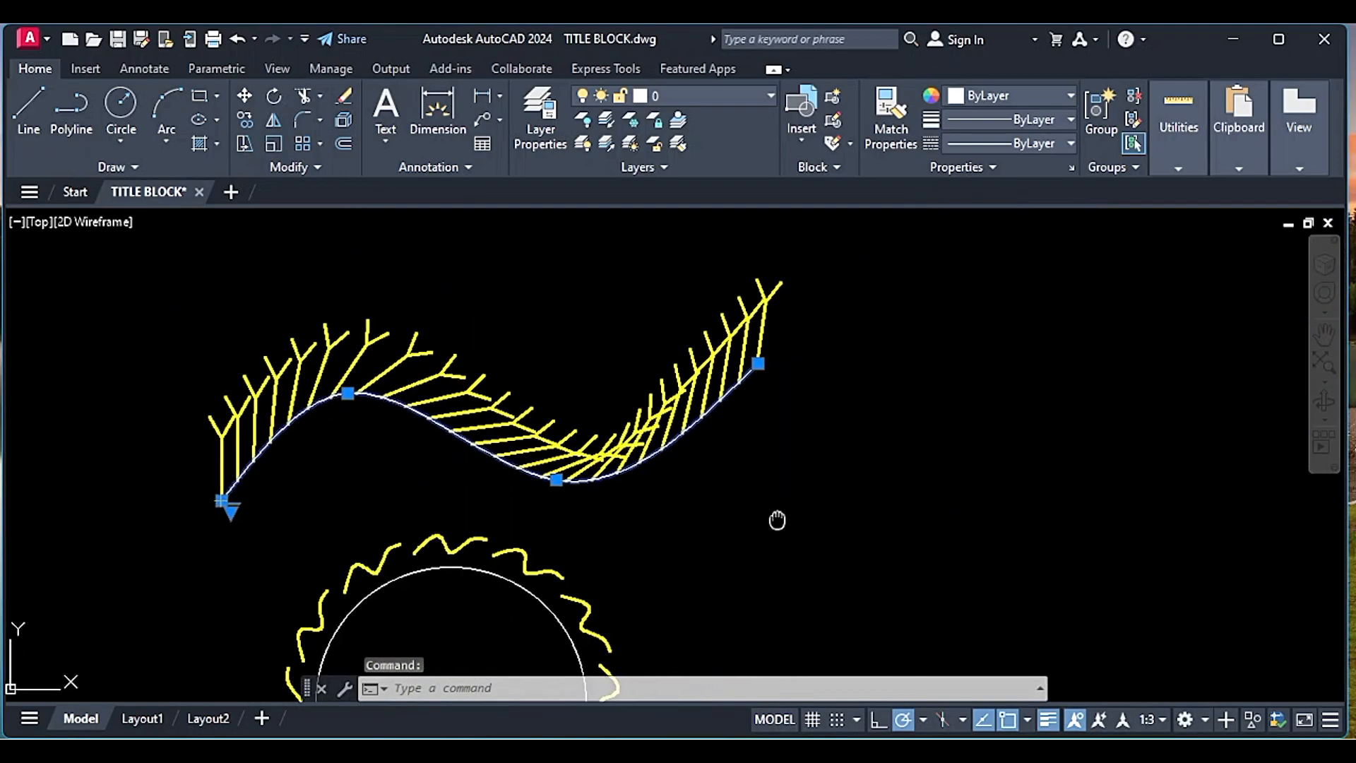
key(Escape)
Draw an open wavy spline through six fit points to the right of the sample branch spline
scroll(582, 469, down, 2)
text(SPL)
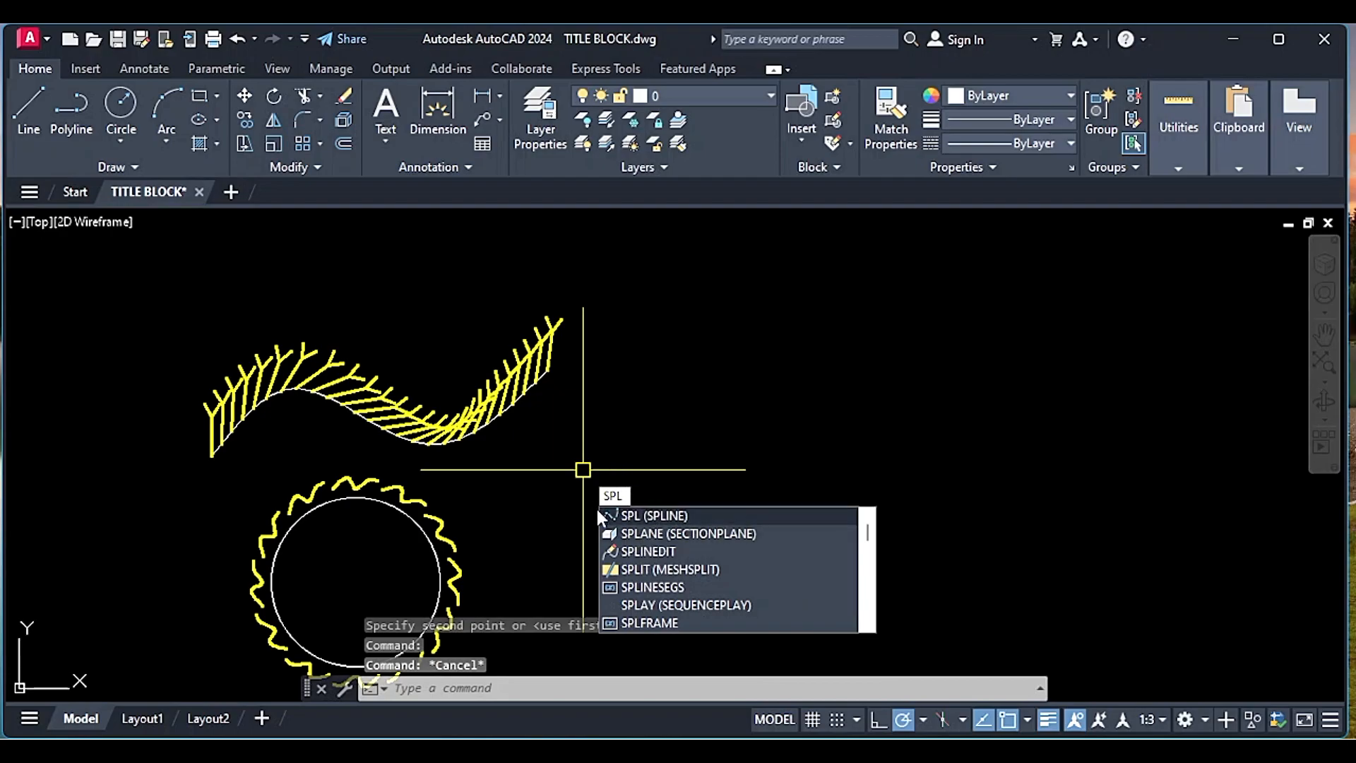
key(Return)
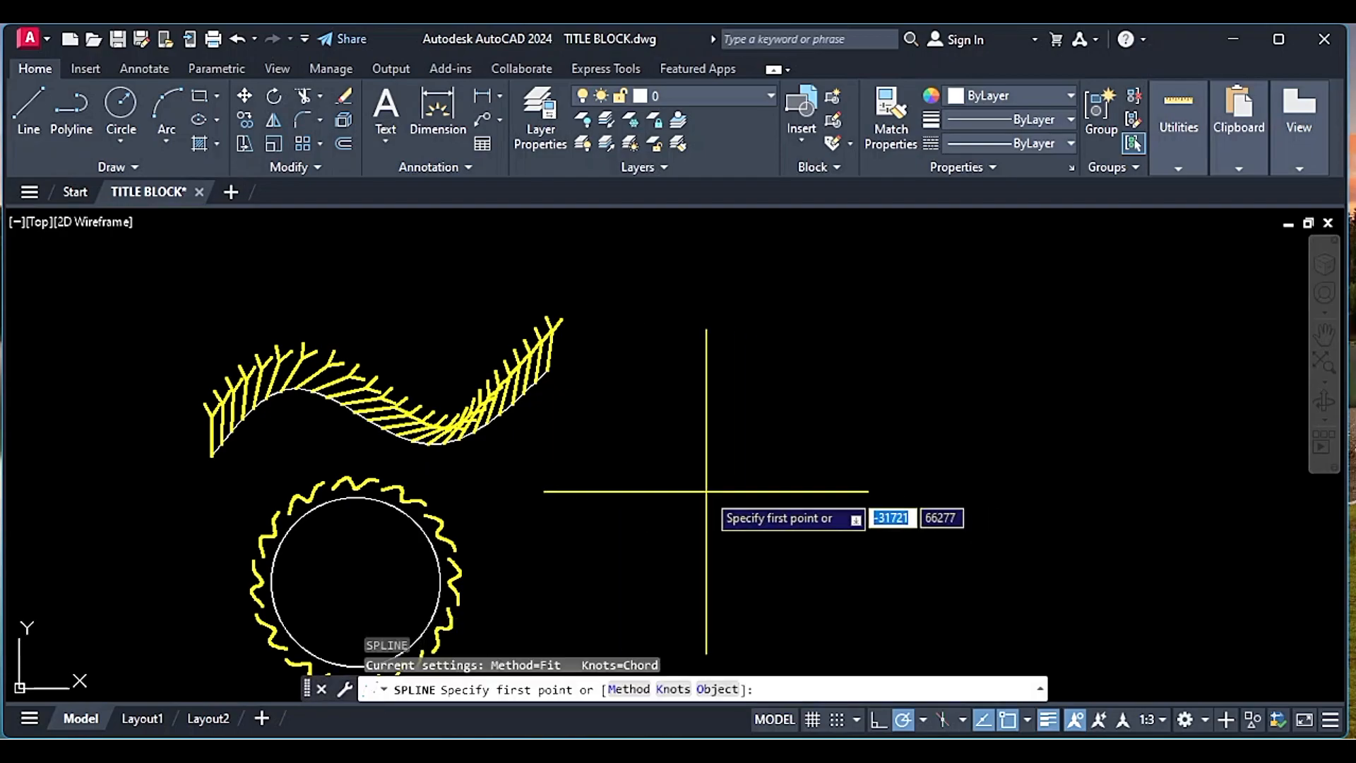
click(706, 490)
click(809, 423)
click(939, 494)
click(1135, 394)
mouse_move(1123, 394)
middle_down()
mouse_move(706, 366)
mouse_move(783, 379)
middle_up()
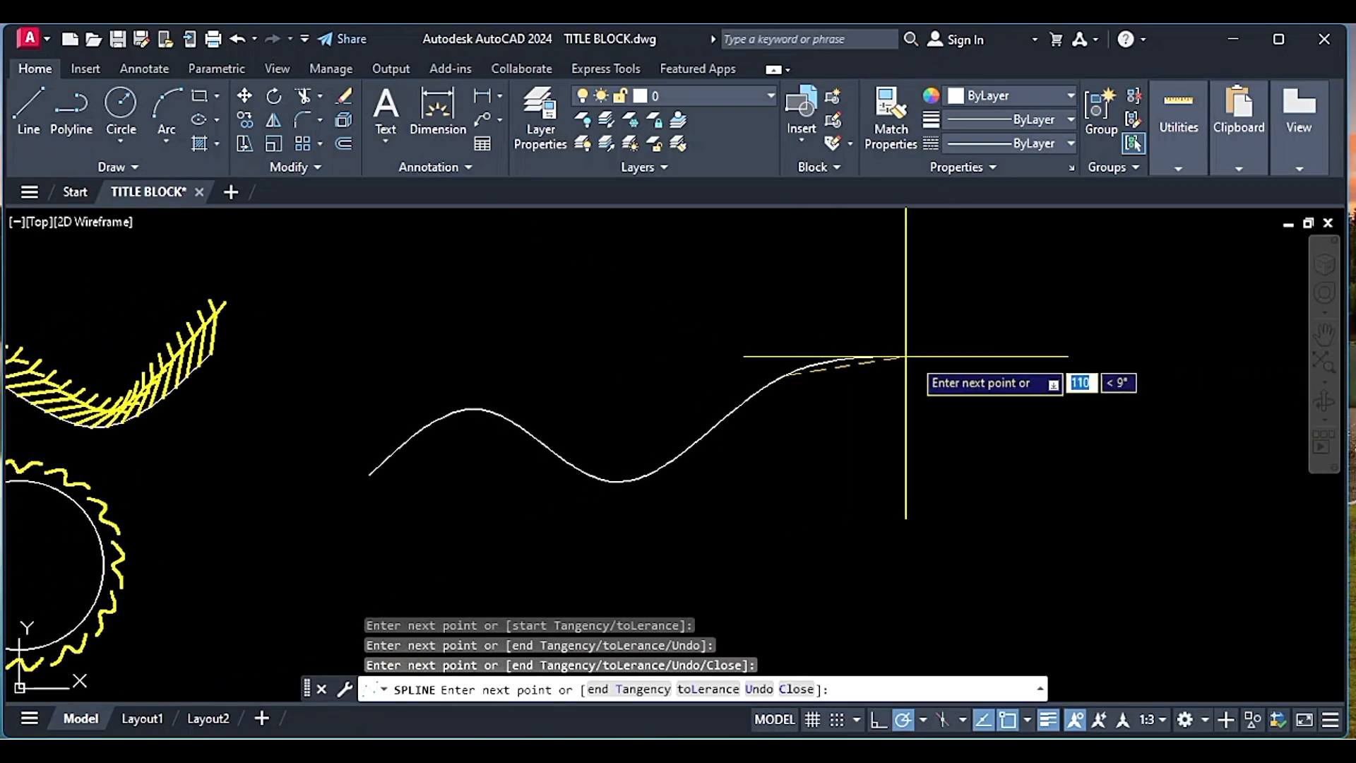
click(950, 374)
click(1068, 337)
key(Return)
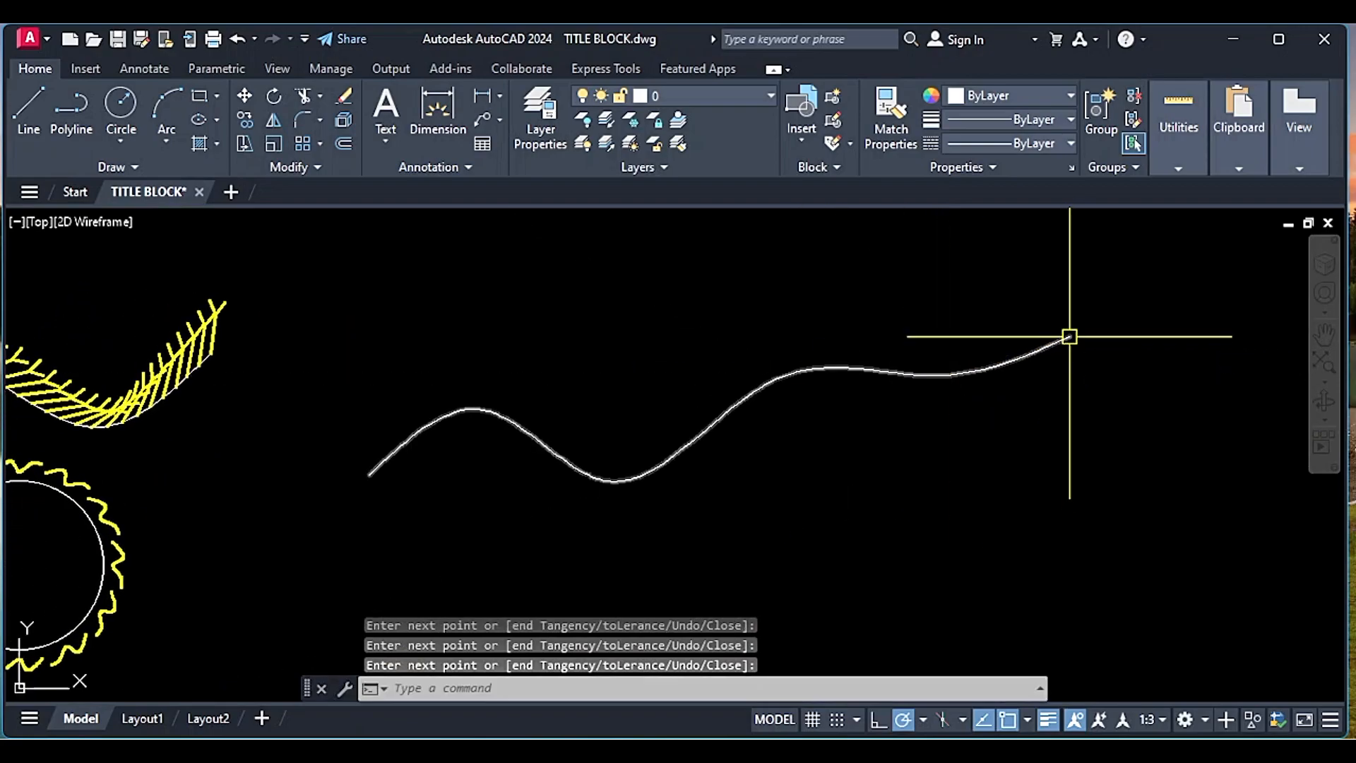
Draw a small circle just below and left of the new wavy spline's left end
middle_drag(513, 433, 568, 425)
middle_drag(503, 471, 649, 489)
scroll(52, 388, up, 2)
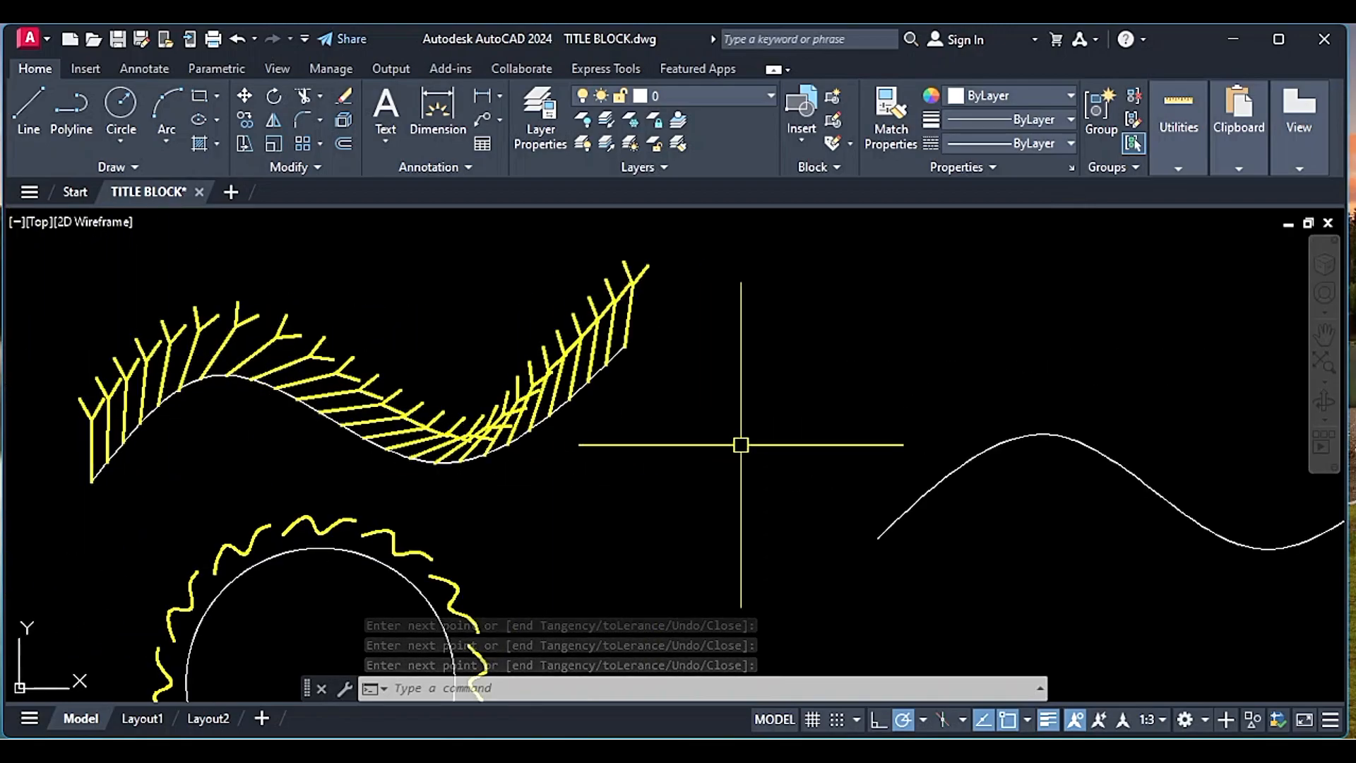
middle_drag(763, 481, 597, 406)
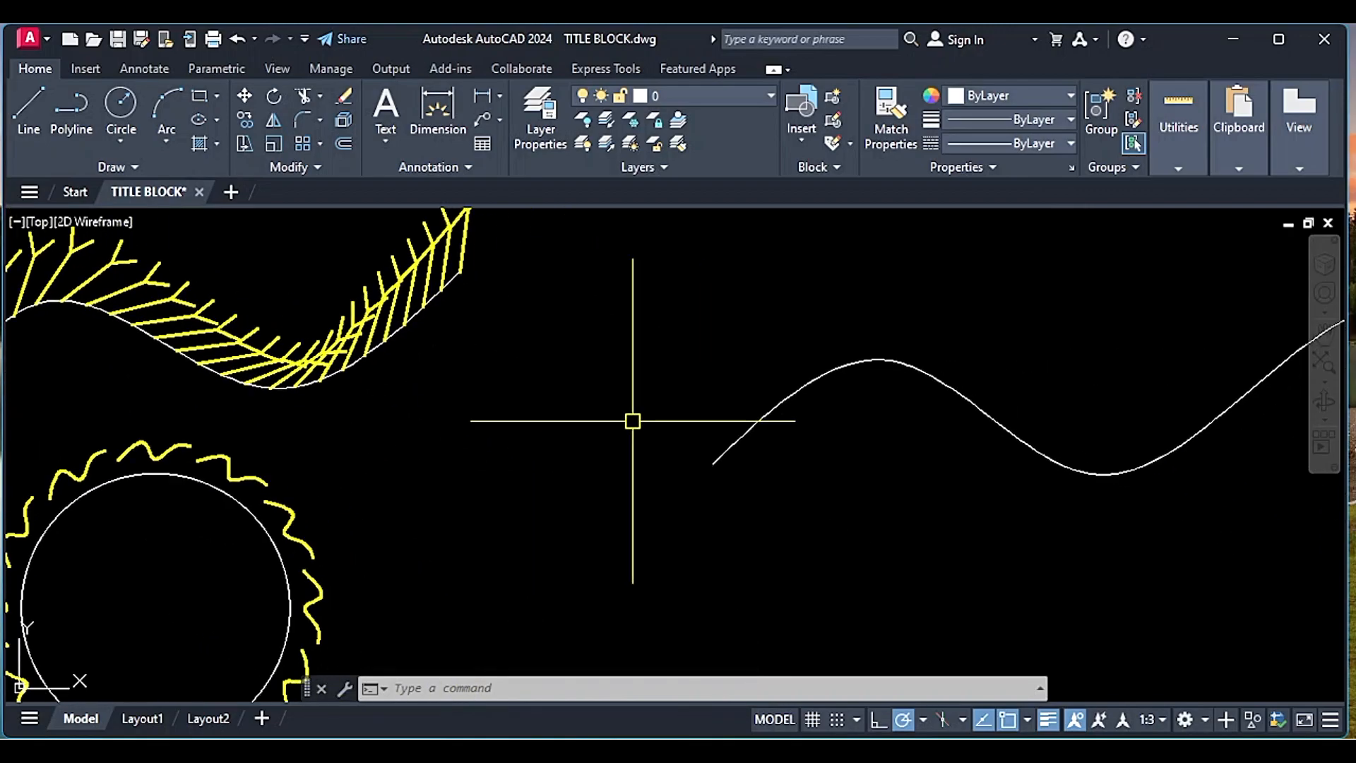
text(c)
key(Return)
click(640, 506)
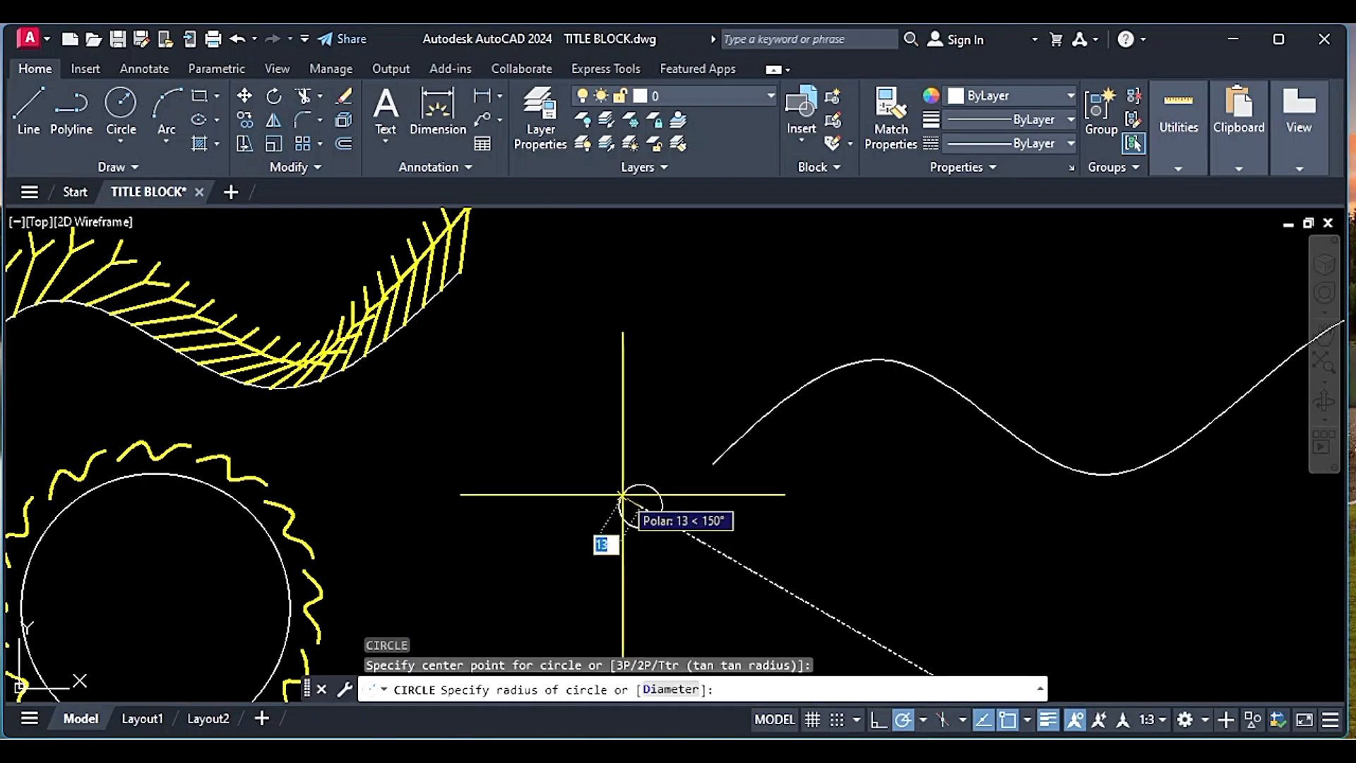
click(618, 489)
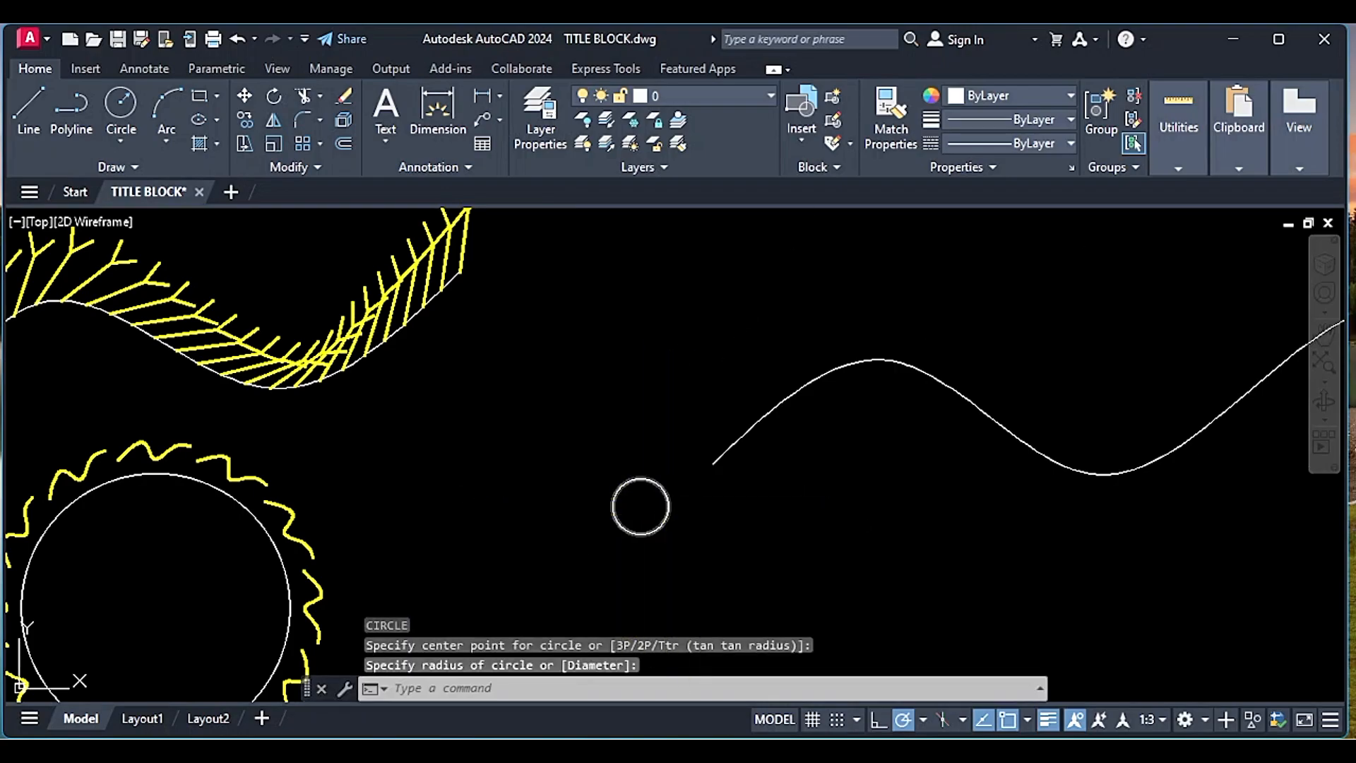
Draw a wavy spline inside the small circle from its top quadrant through its centre to its bottom quadrant
text(l)
key(Return)
scroll(664, 499, up, 2)
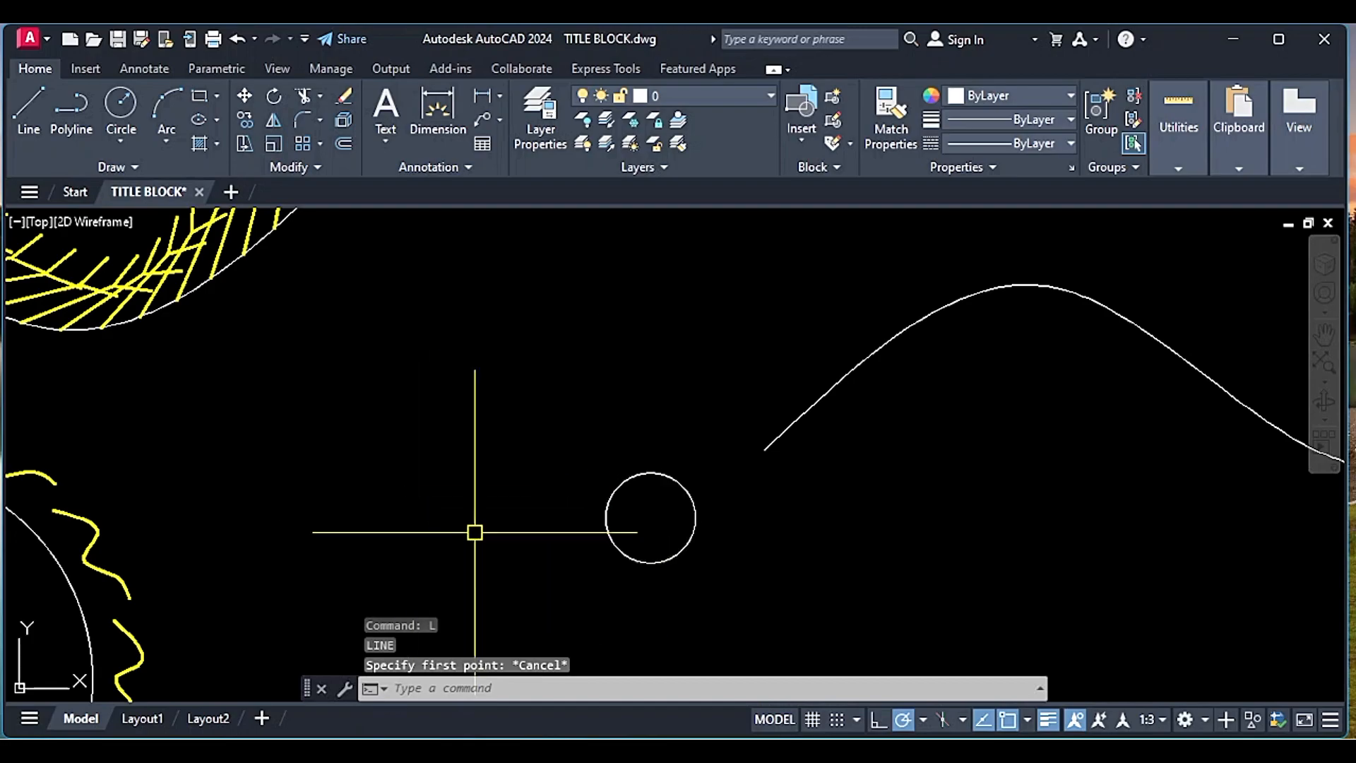
text(pl)
key(Return)
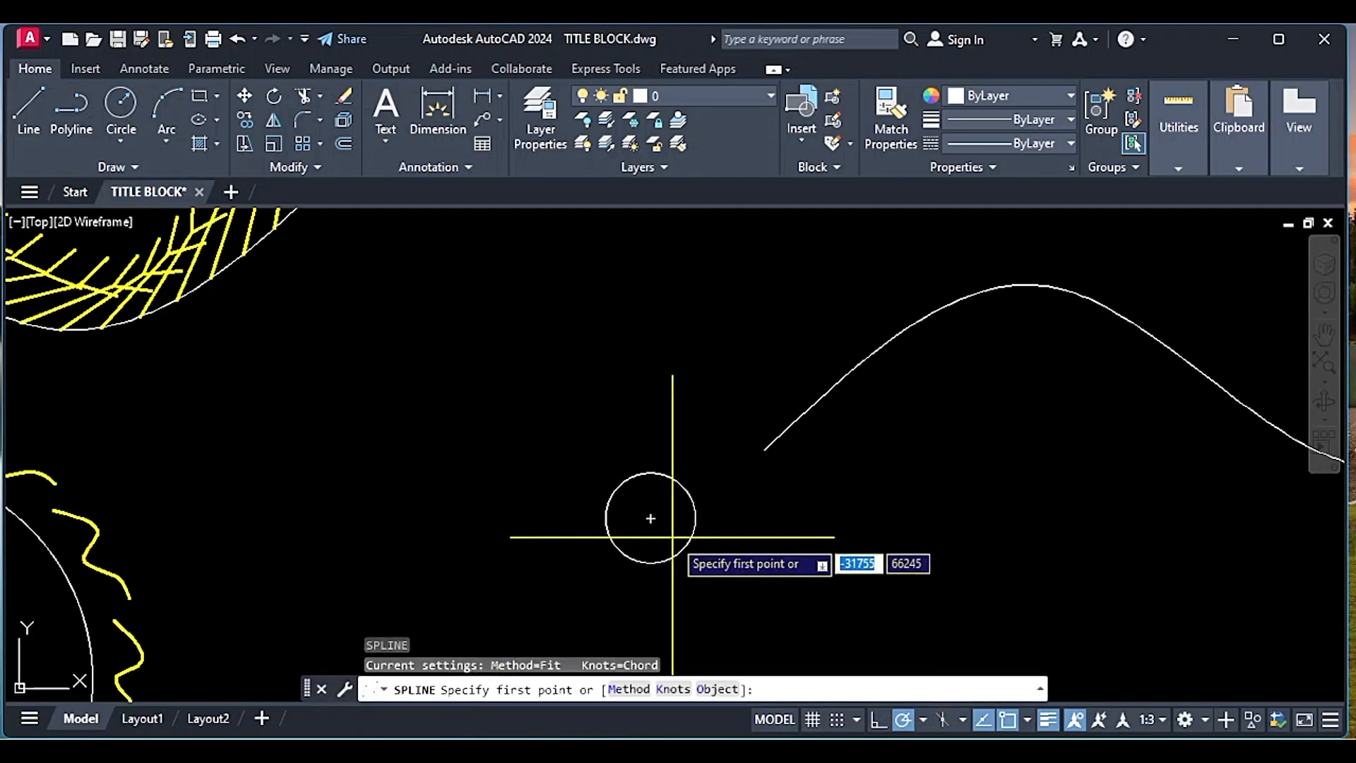
click(650, 472)
scroll(646, 495, up, 2)
click(635, 494)
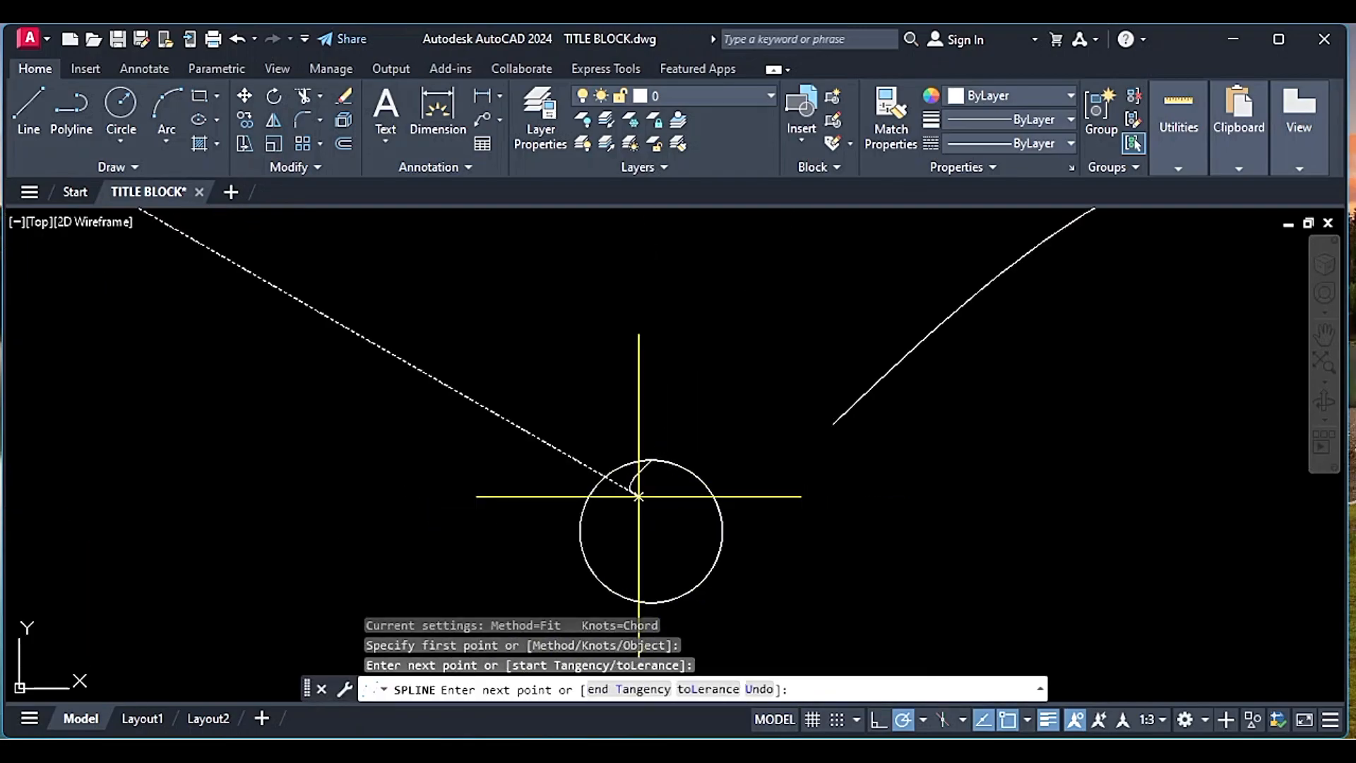
click(651, 531)
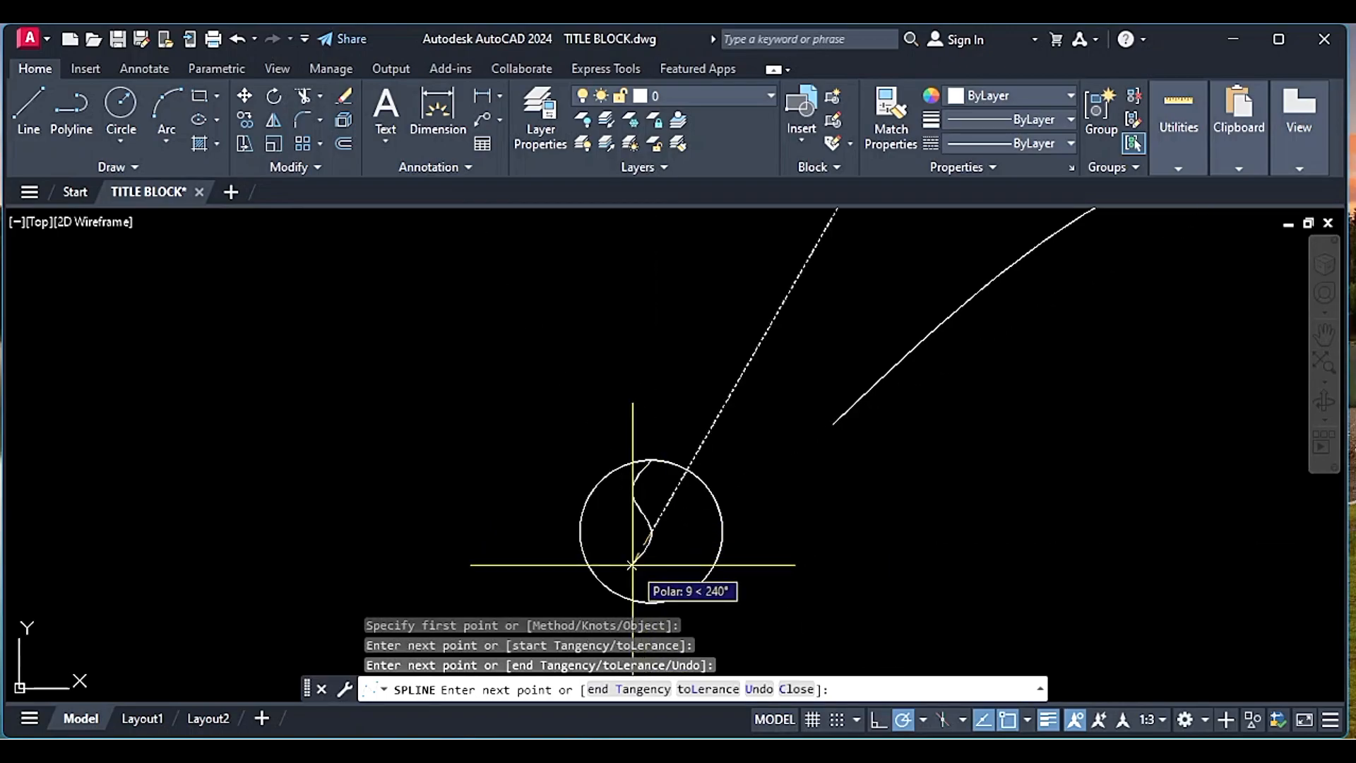
click(632, 565)
click(651, 603)
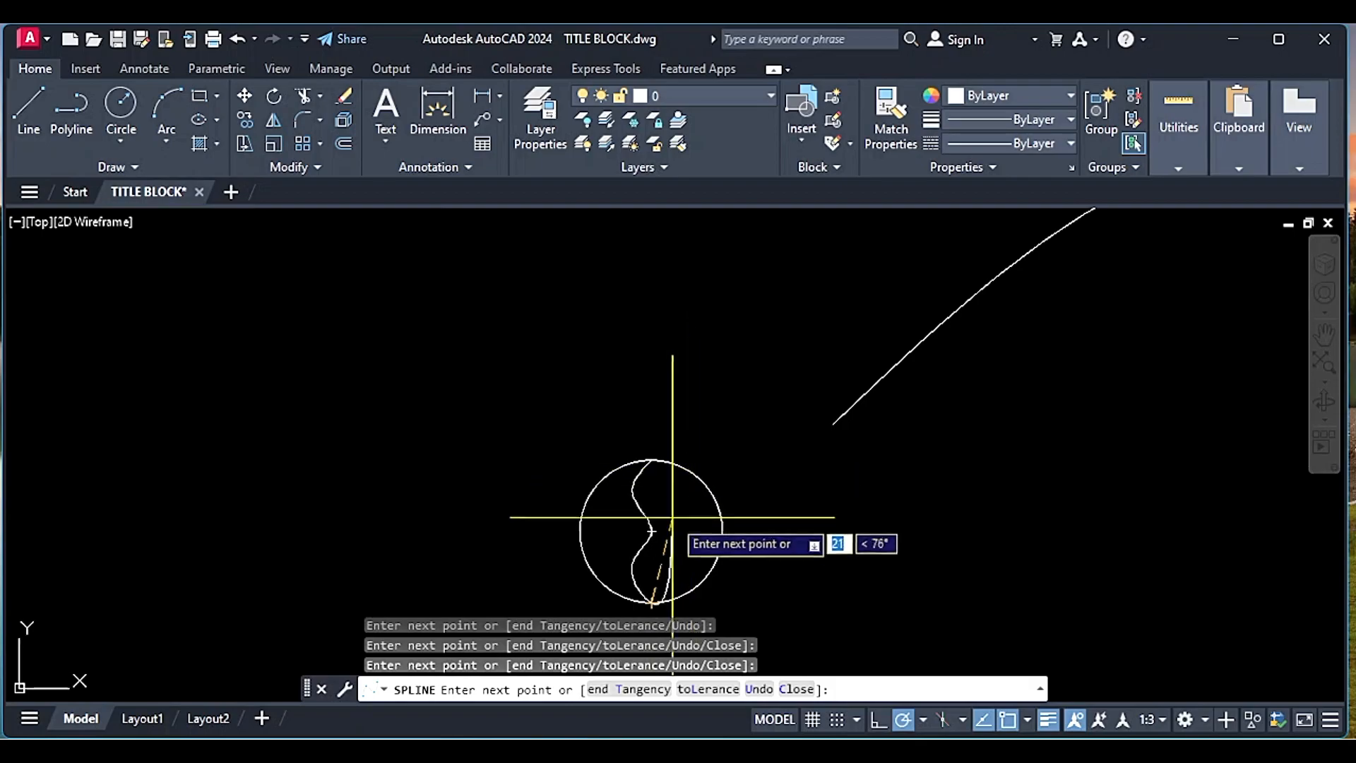
key(Return)
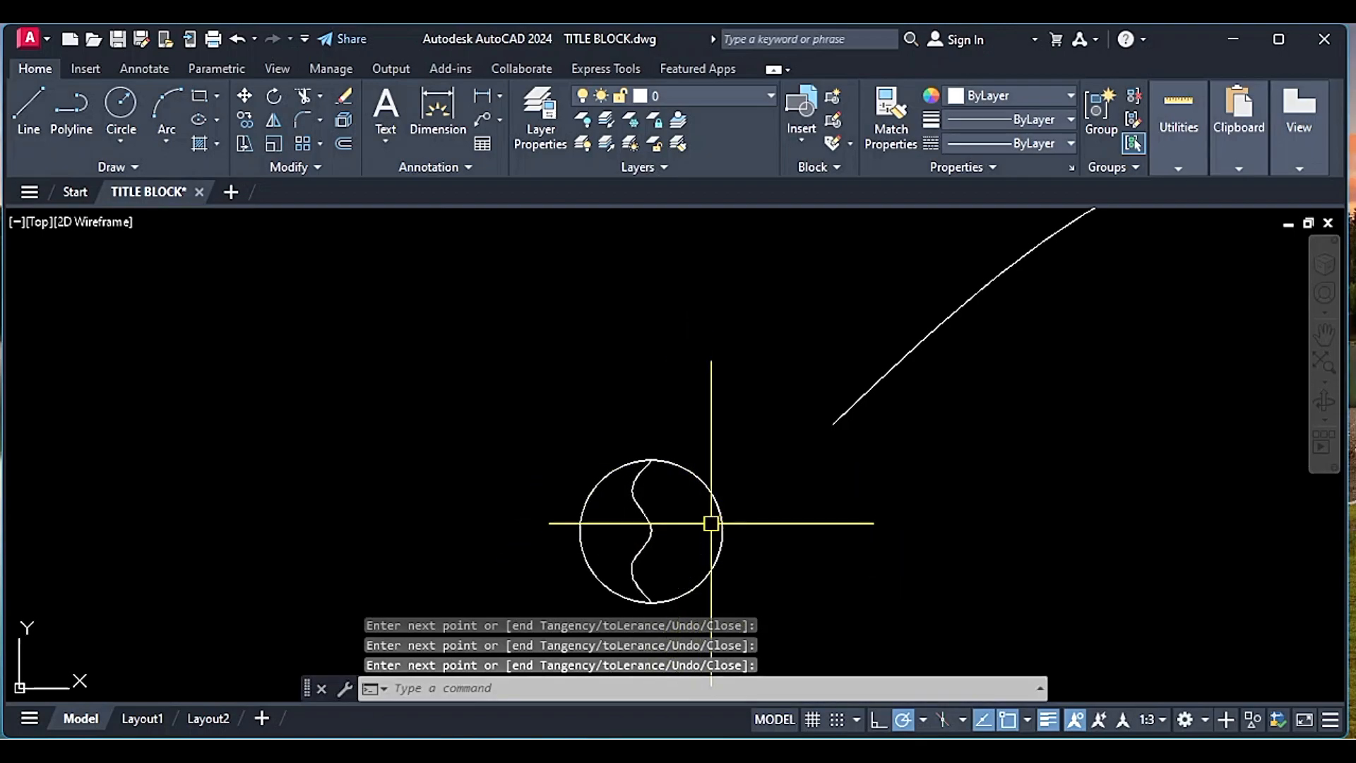
Mirror the wavy spline inside the circle about the vertical diameter, keeping the source object
middle_drag(709, 523, 703, 502)
click(694, 507)
click(621, 524)
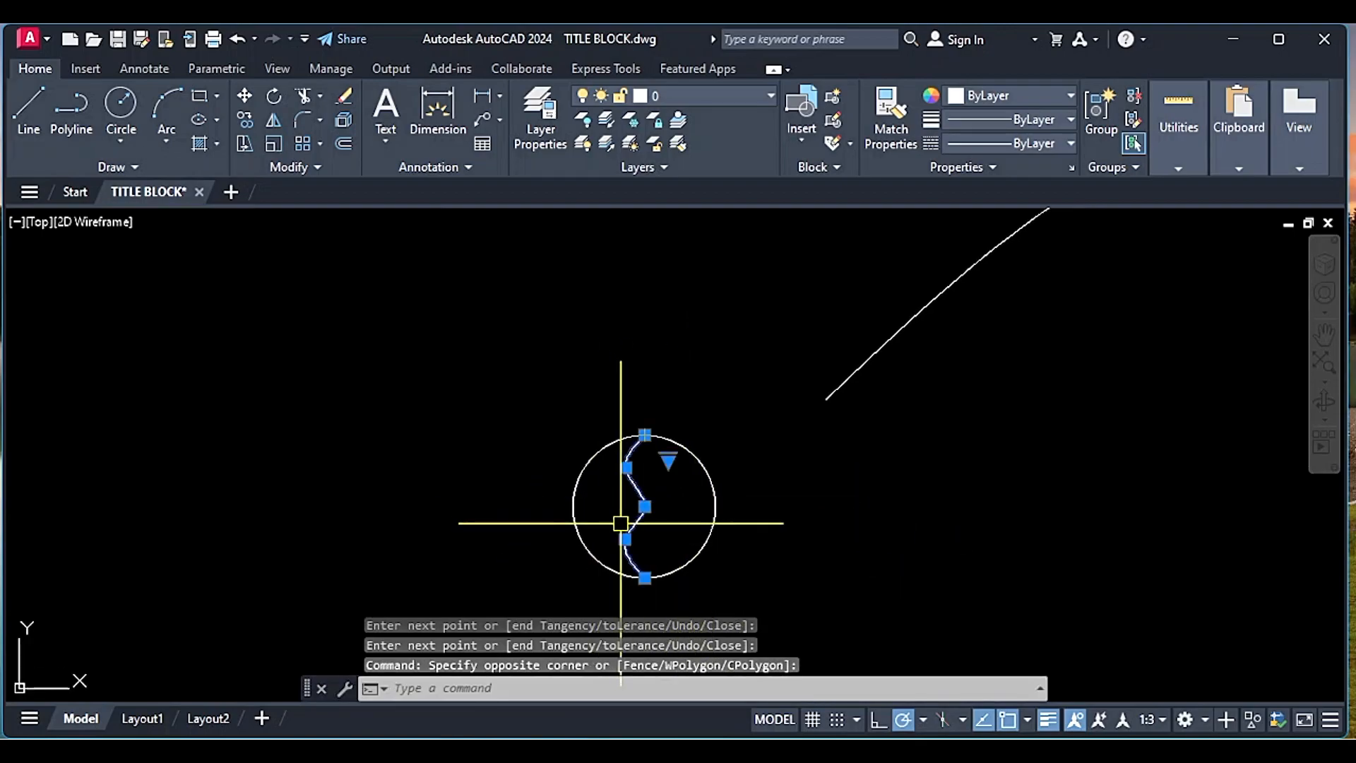
key(Return)
click(645, 576)
click(647, 438)
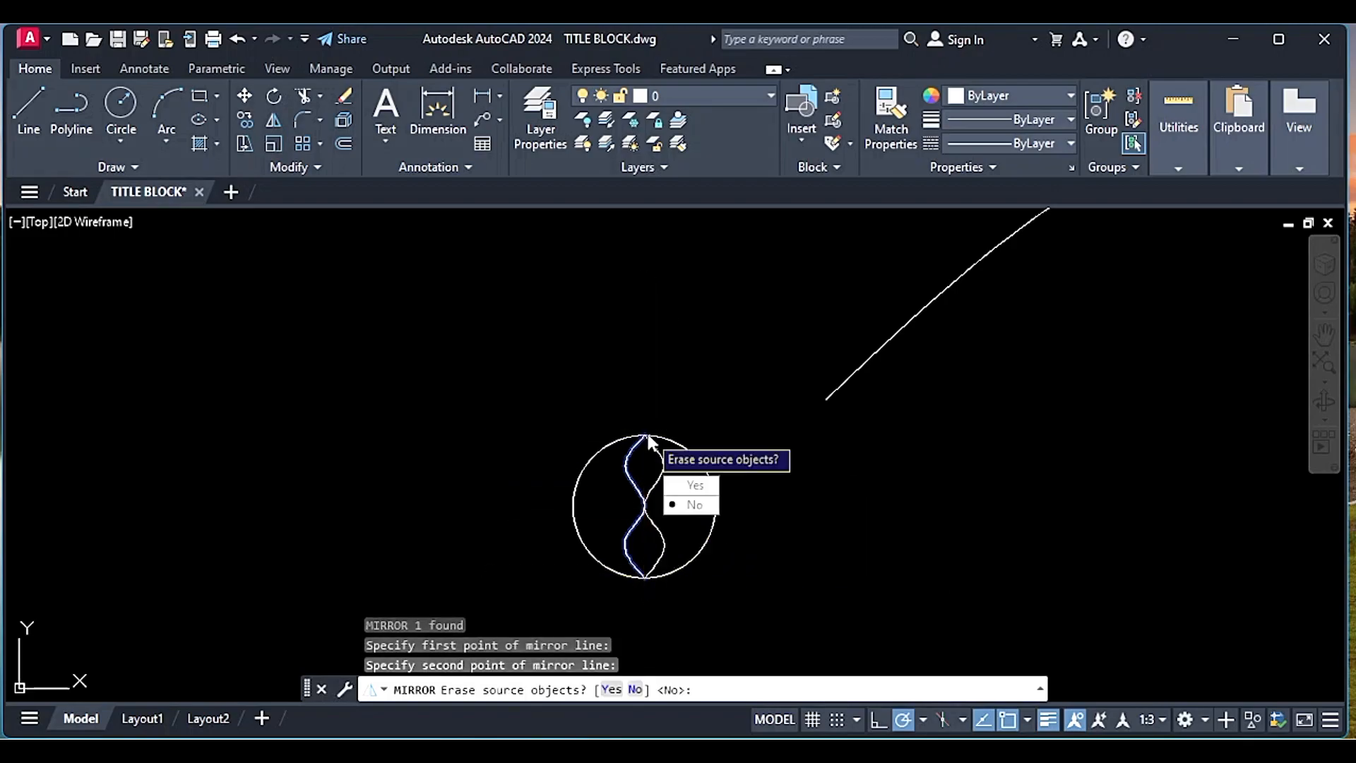
click(688, 503)
click(680, 468)
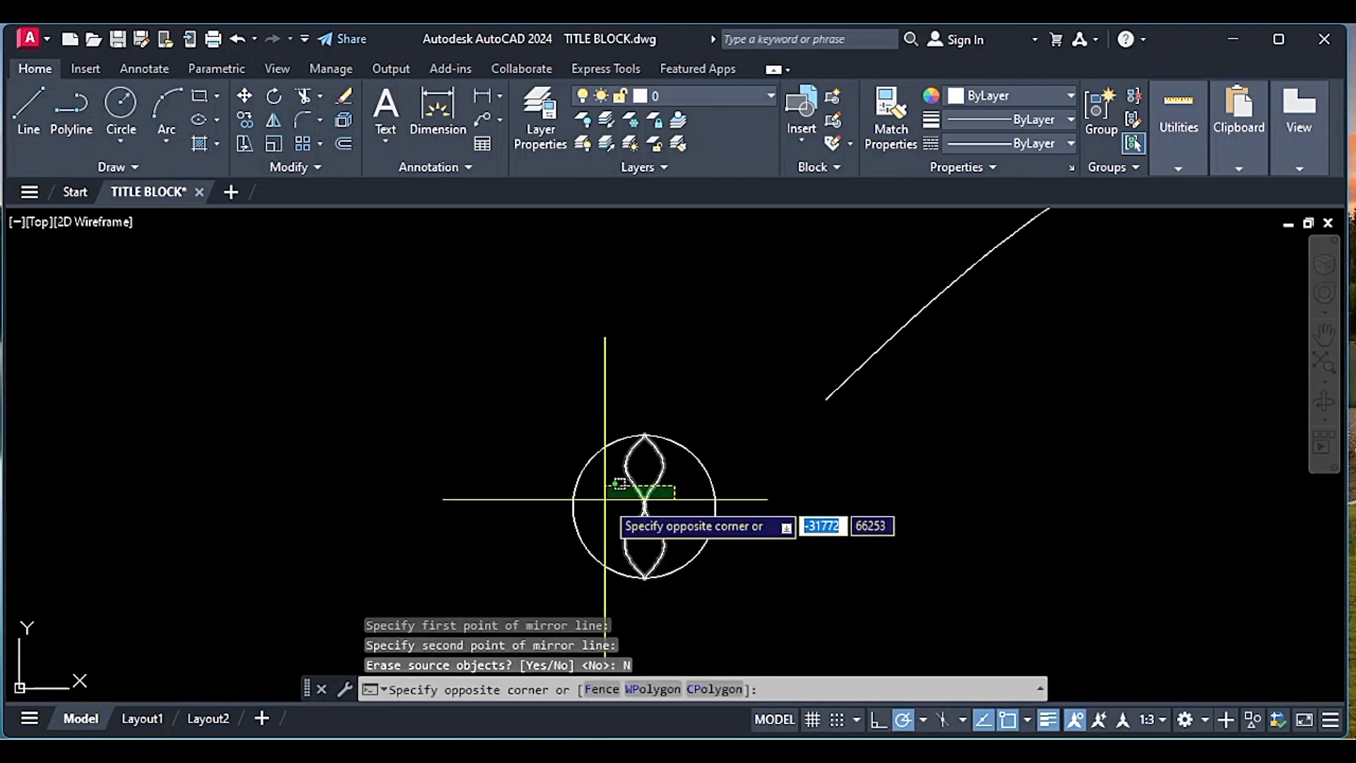
click(628, 500)
key(Return)
click(645, 507)
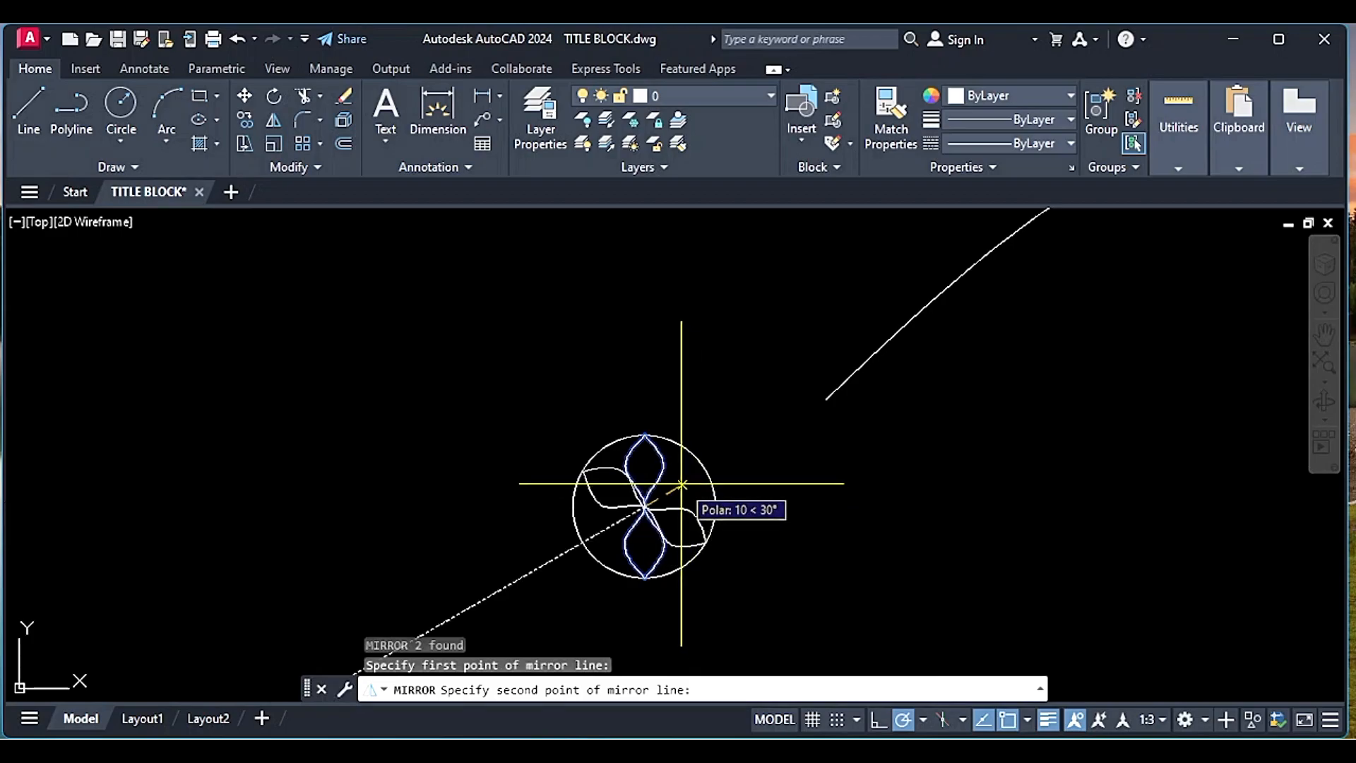
key(Escape)
Create a polar array of both petal splines about the circle's centre with 3 items, the default 360° fill and rotated copies
click(678, 481)
click(629, 507)
text(f)
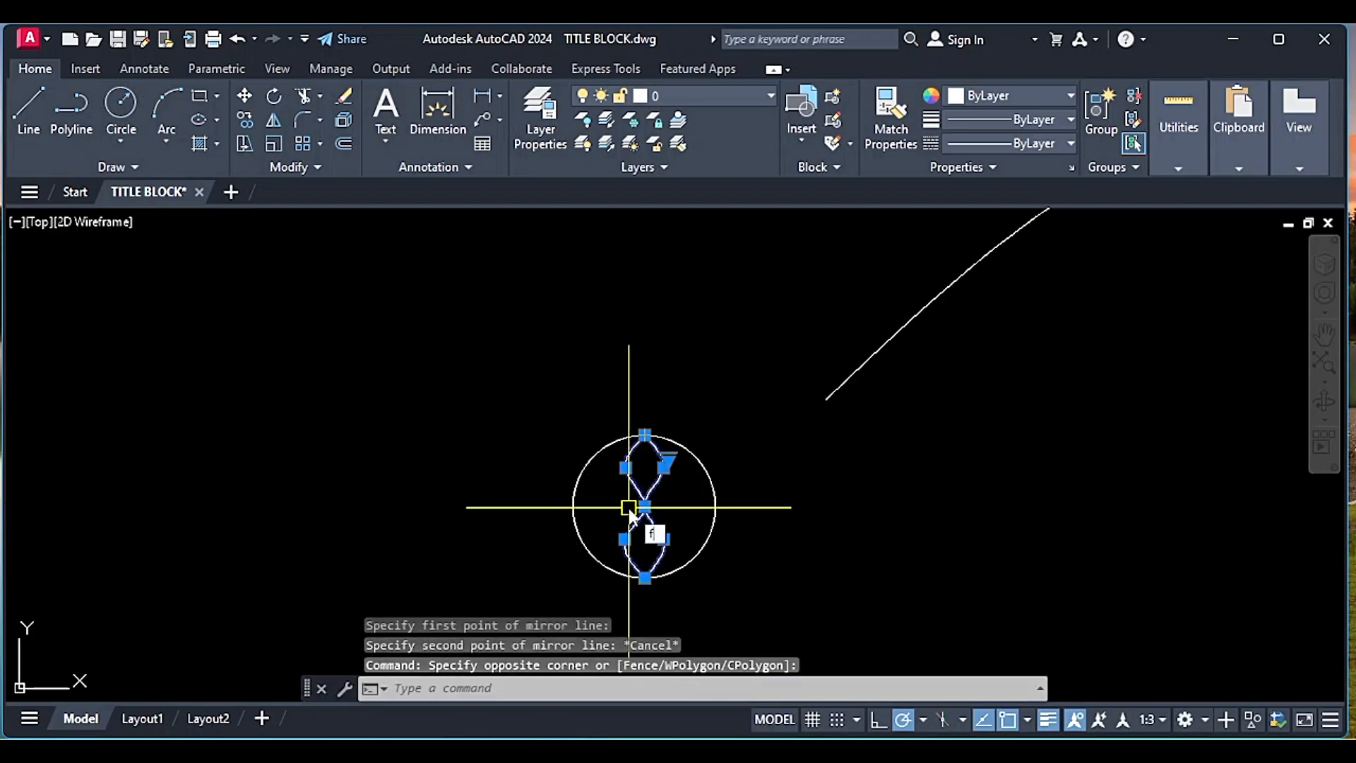
text(i)
key(BackSpace)
text(-ar)
key(Return)
click(678, 580)
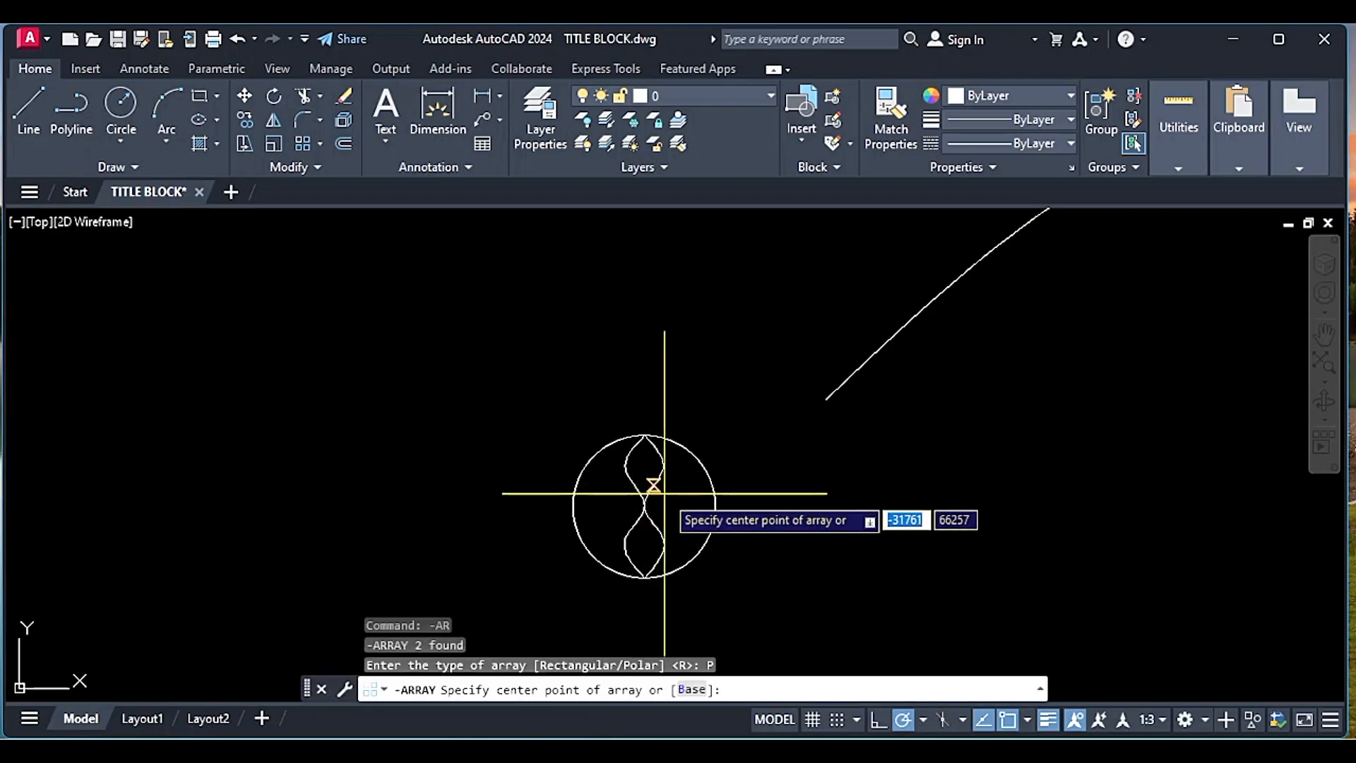
click(650, 508)
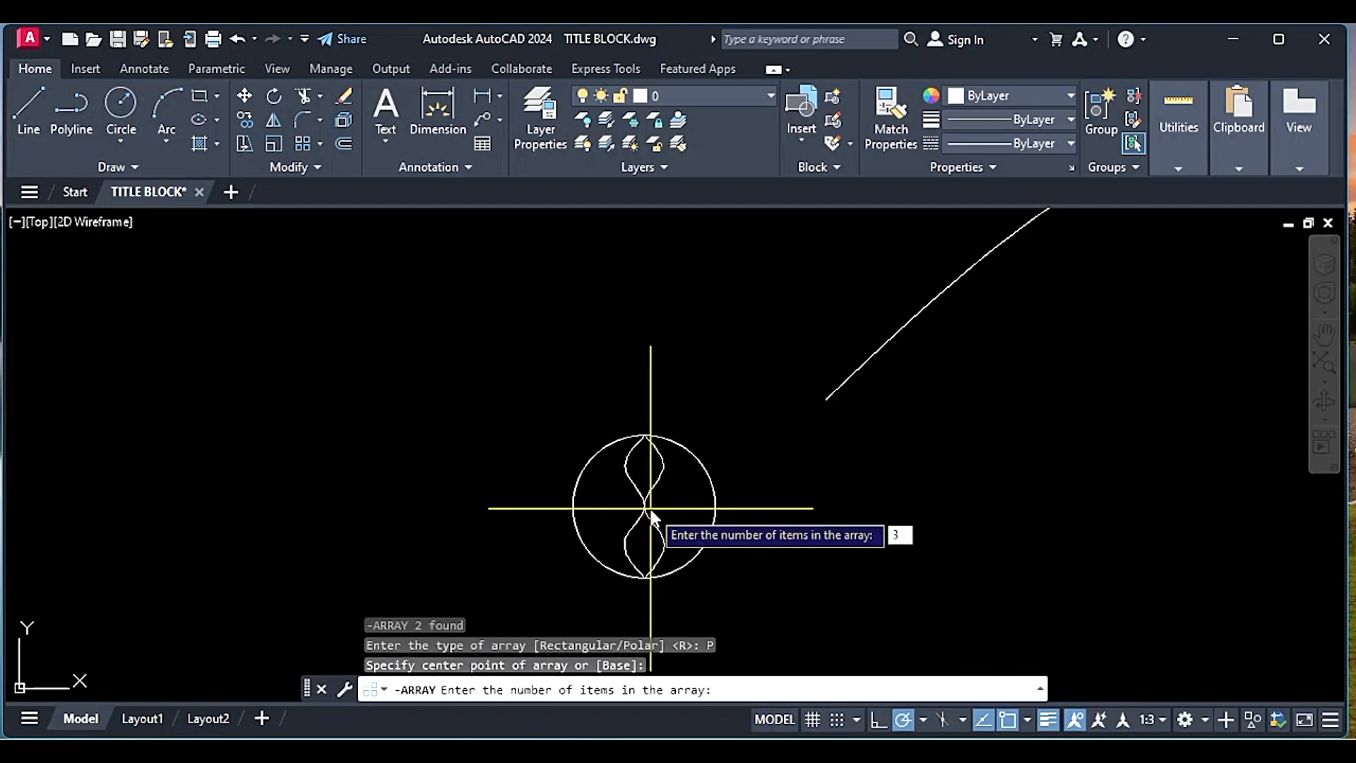
key(Return)
key(Return)
key(Return)
Undo the polar array of the petal splines
middle_drag(725, 511, 699, 512)
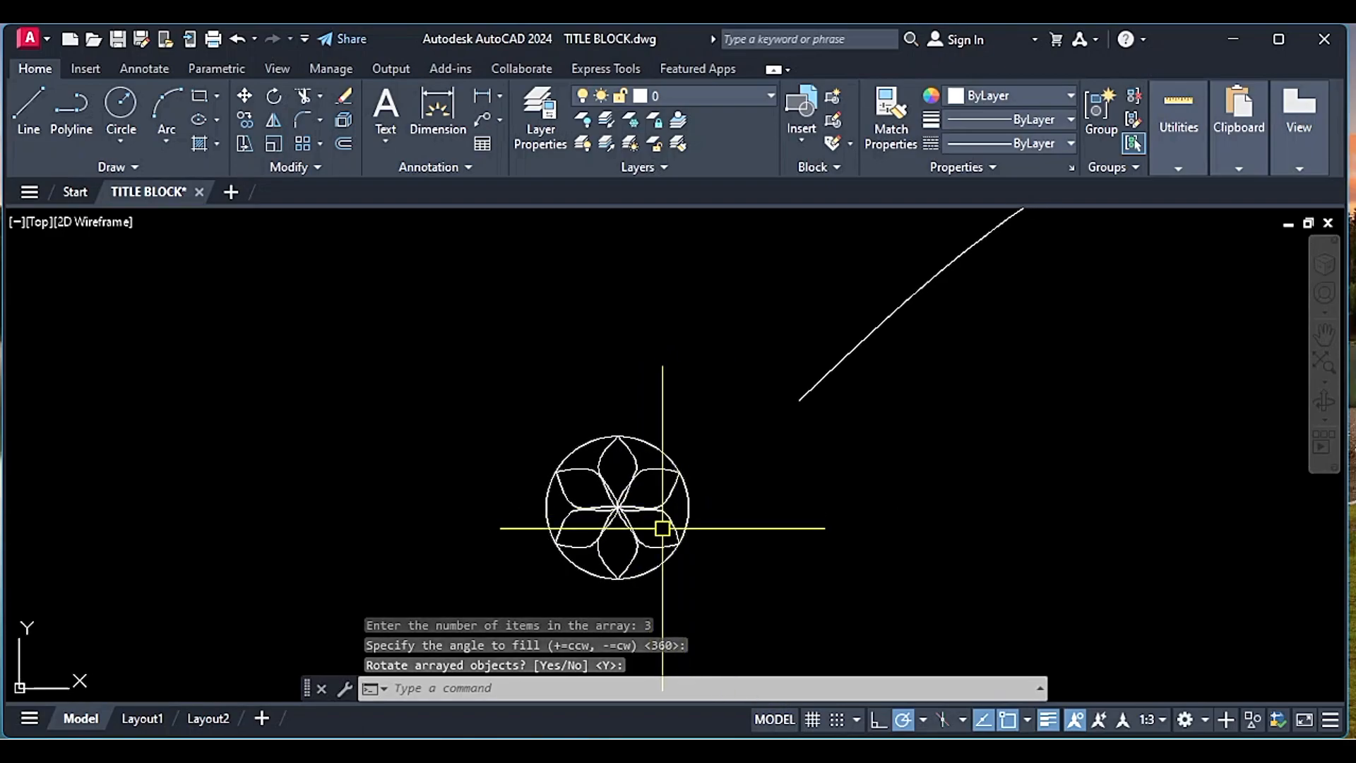
scroll(602, 493, up, 2)
key(ctrl+z)
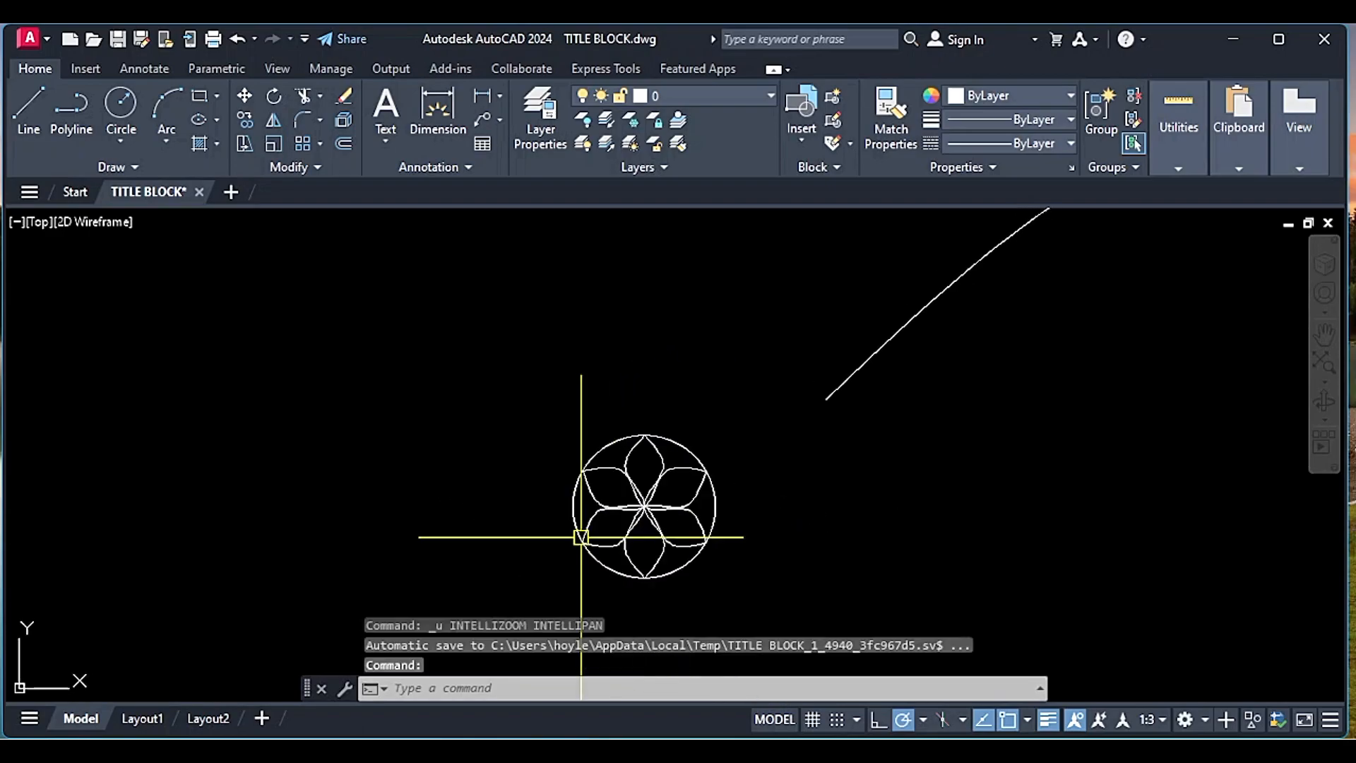
key(ctrl+z)
Offset both petal splines about 2 units toward the inside of the upper petal, using through points
key(Return)
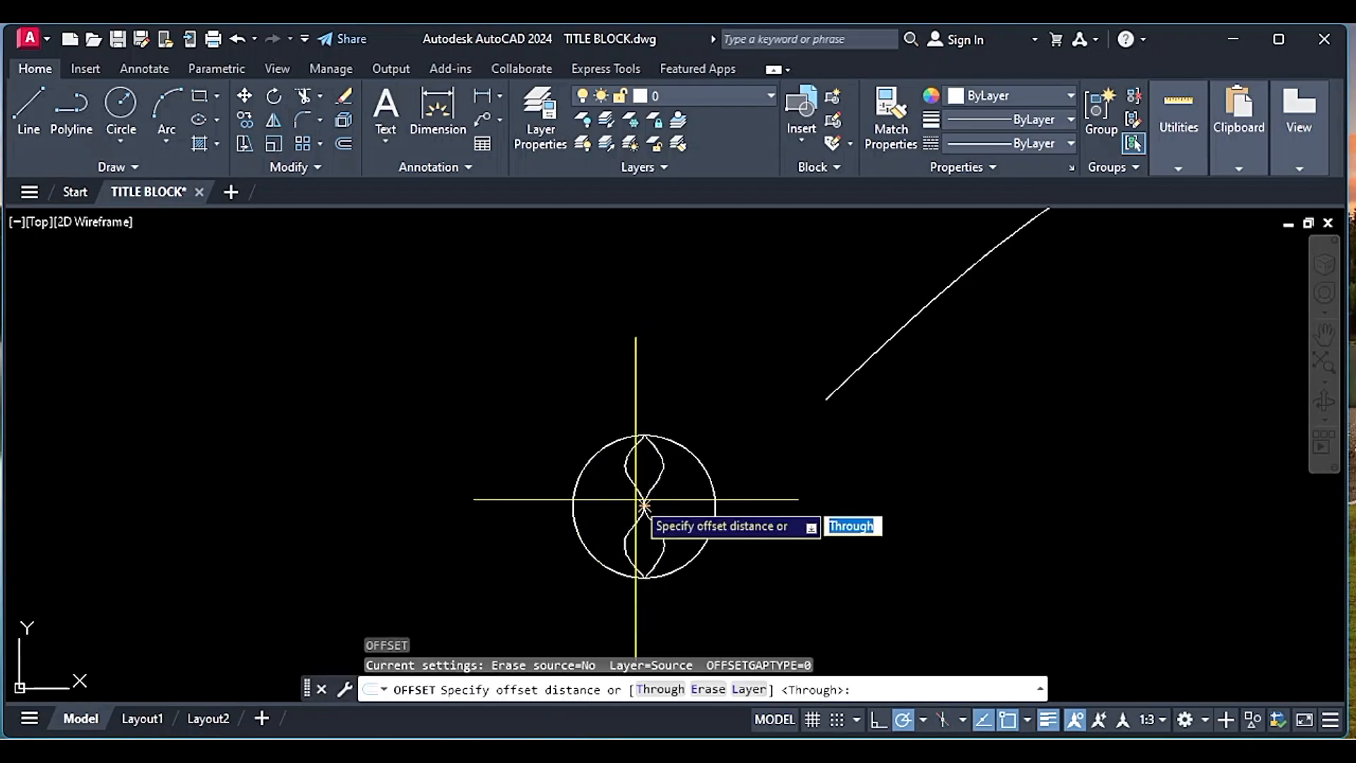
key(Return)
scroll(643, 497, up, 4)
click(667, 478)
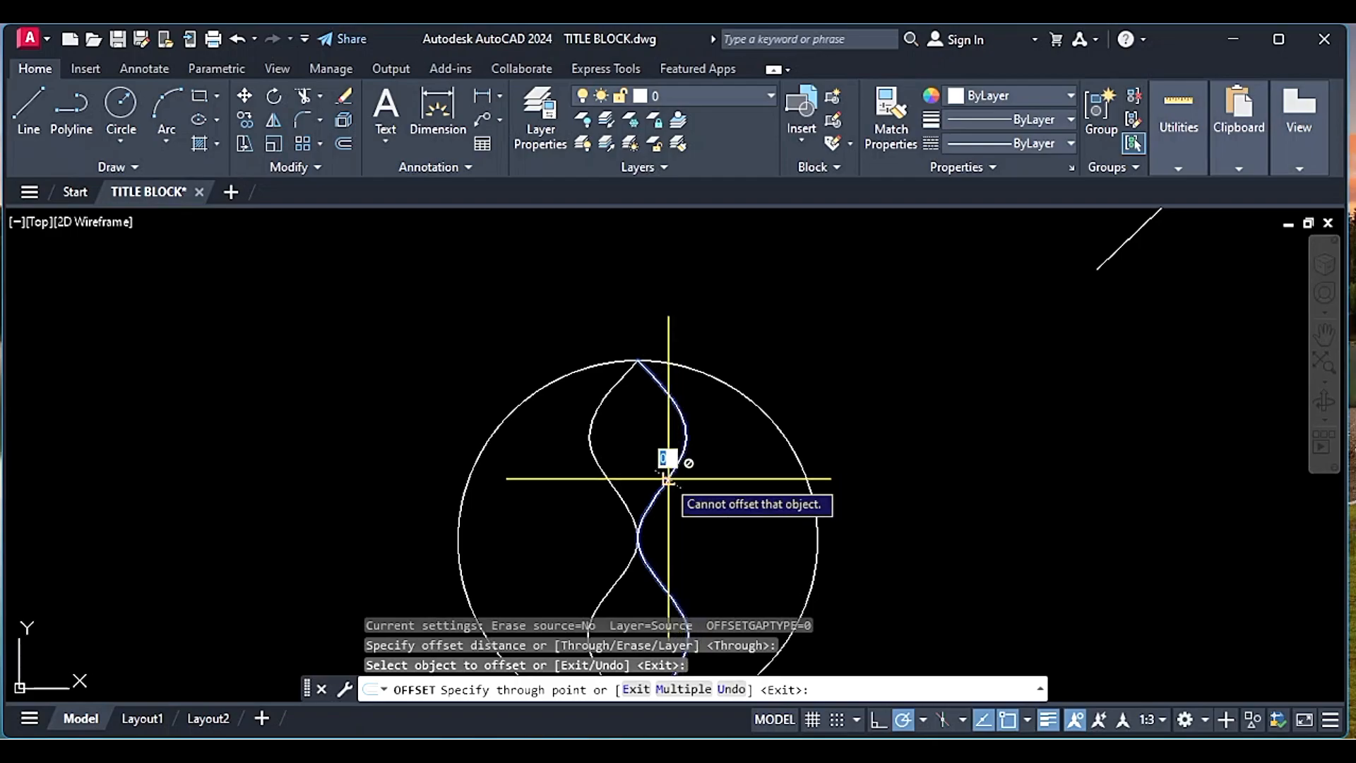
click(660, 471)
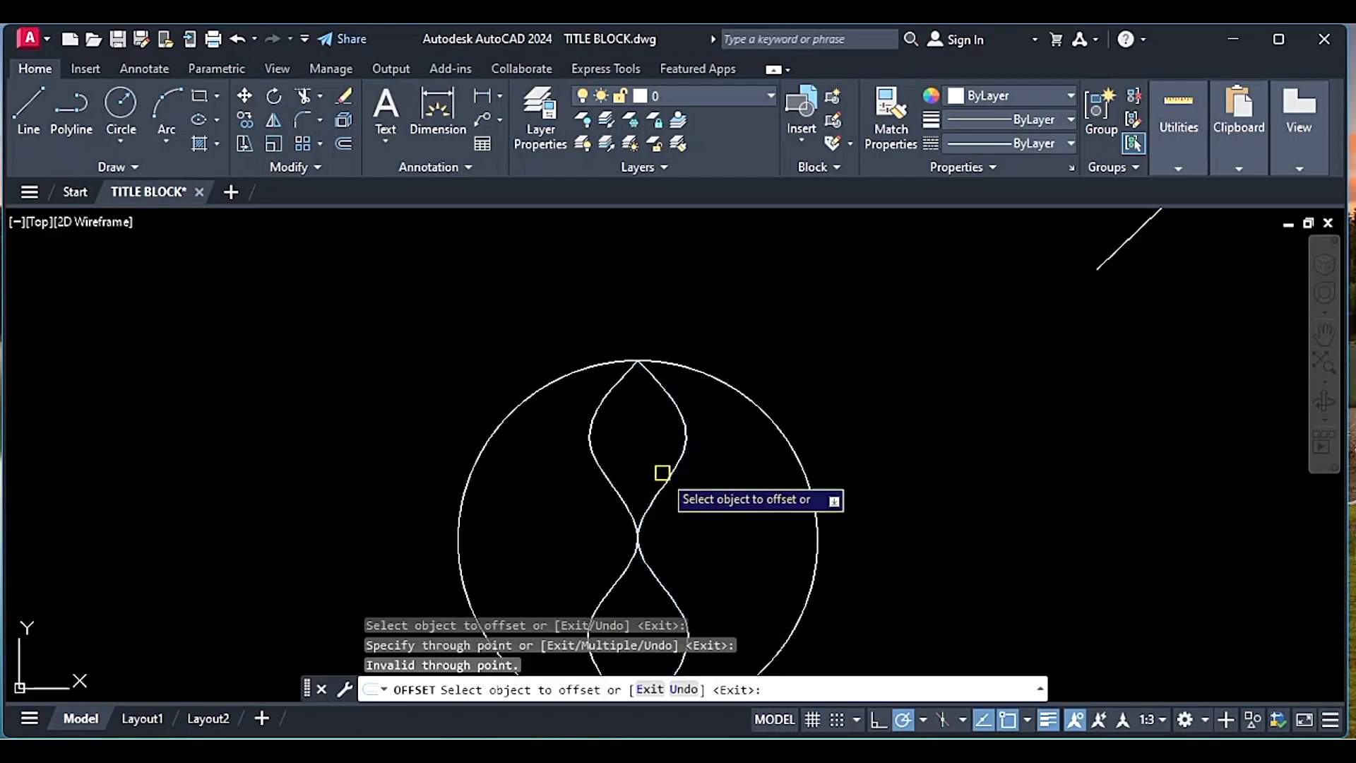
click(659, 471)
scroll(662, 480, up, 2)
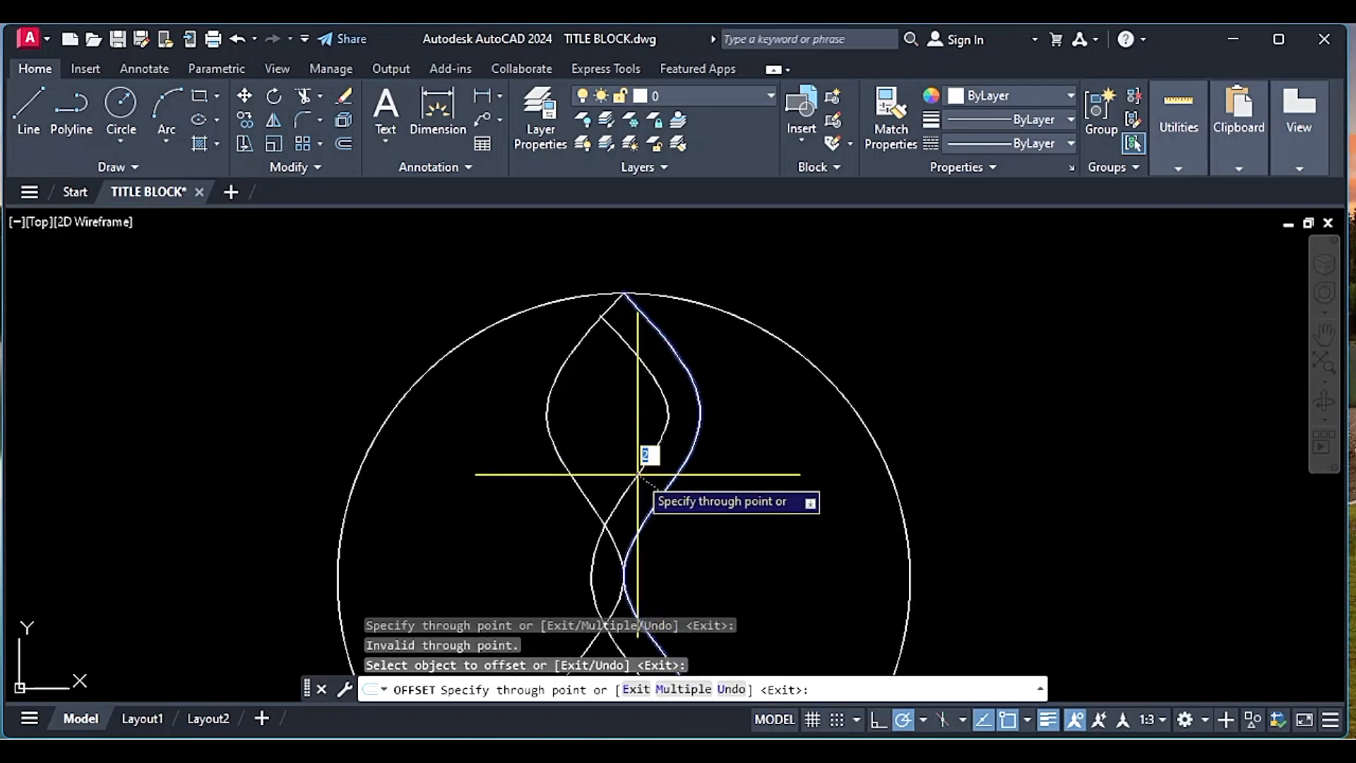
click(637, 474)
click(597, 471)
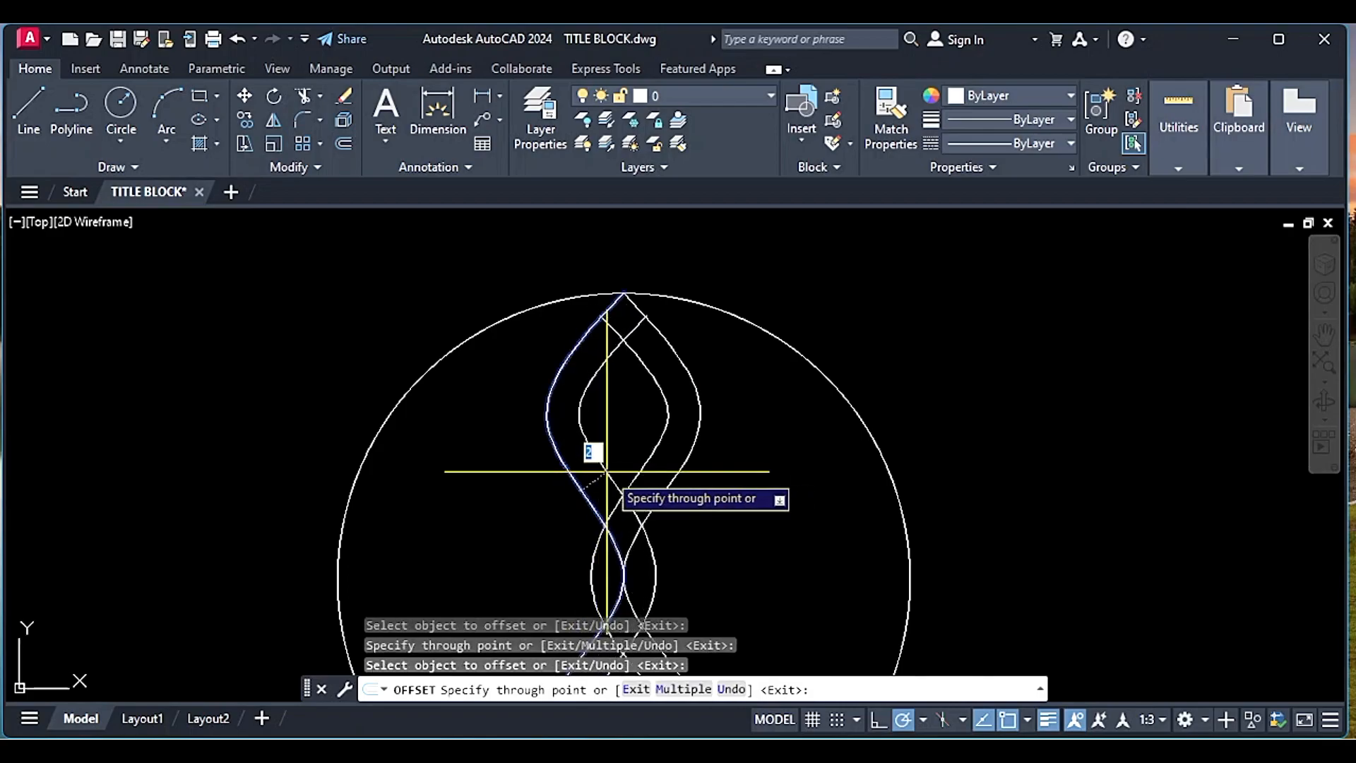
click(606, 471)
scroll(614, 487, down, 5)
key(Escape)
scroll(634, 491, up, 2)
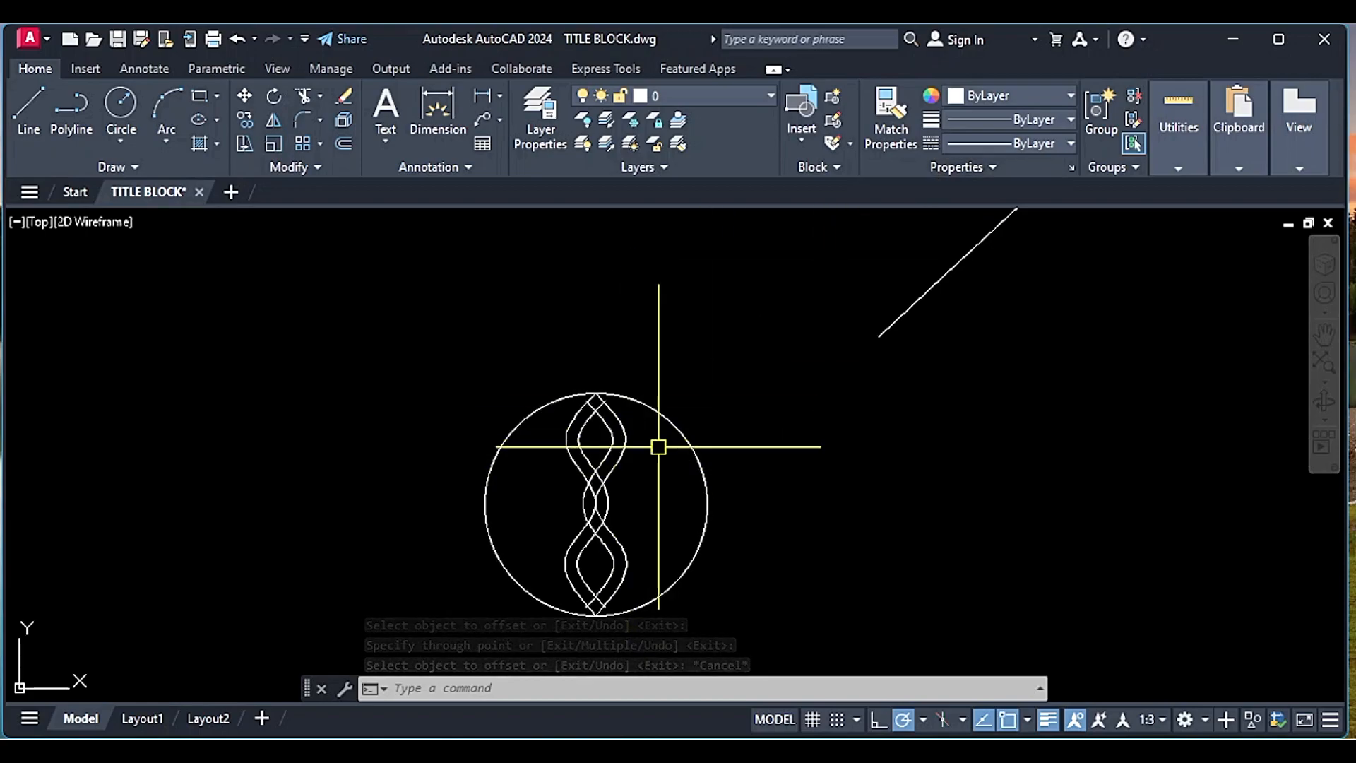
Fill the circle on both sides of the petals, and inside the upper petal, with a linear blue-to-yellow gradient
text(GR)
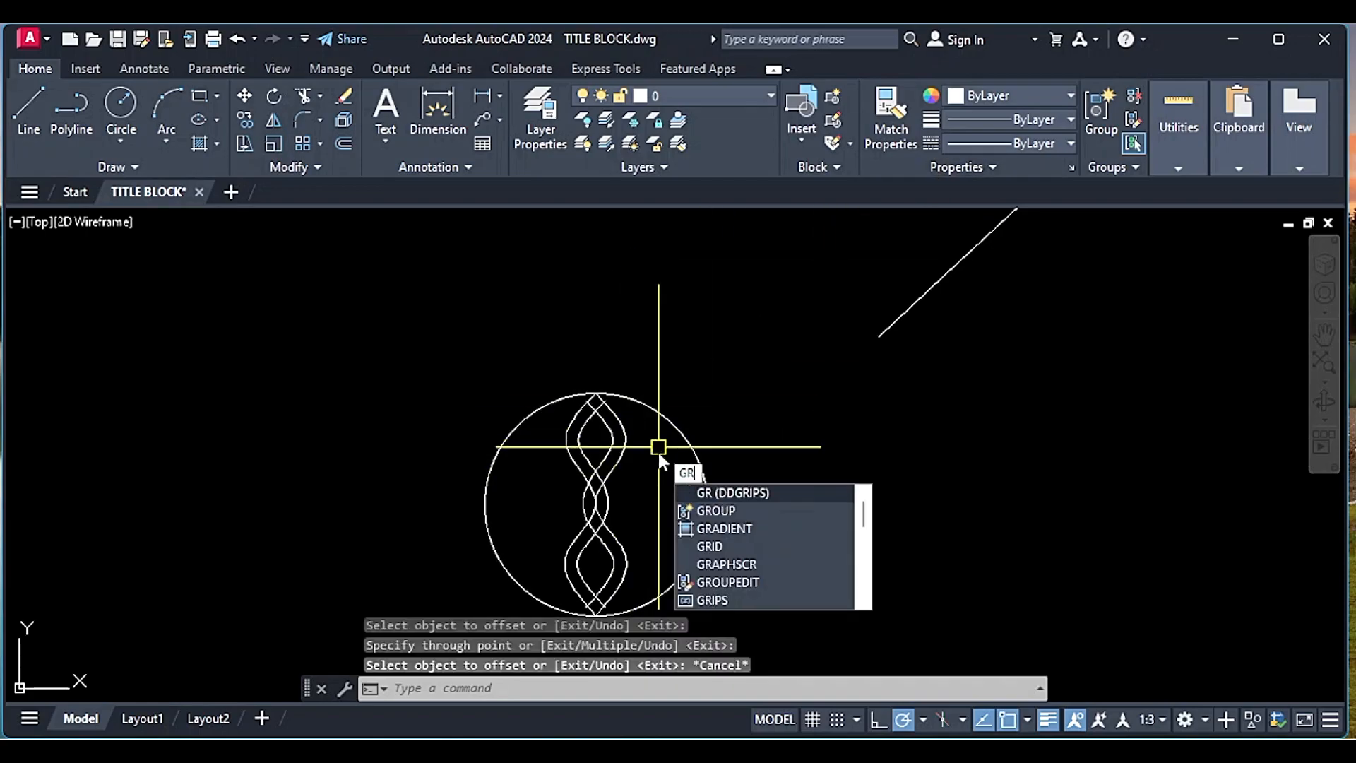
click(722, 528)
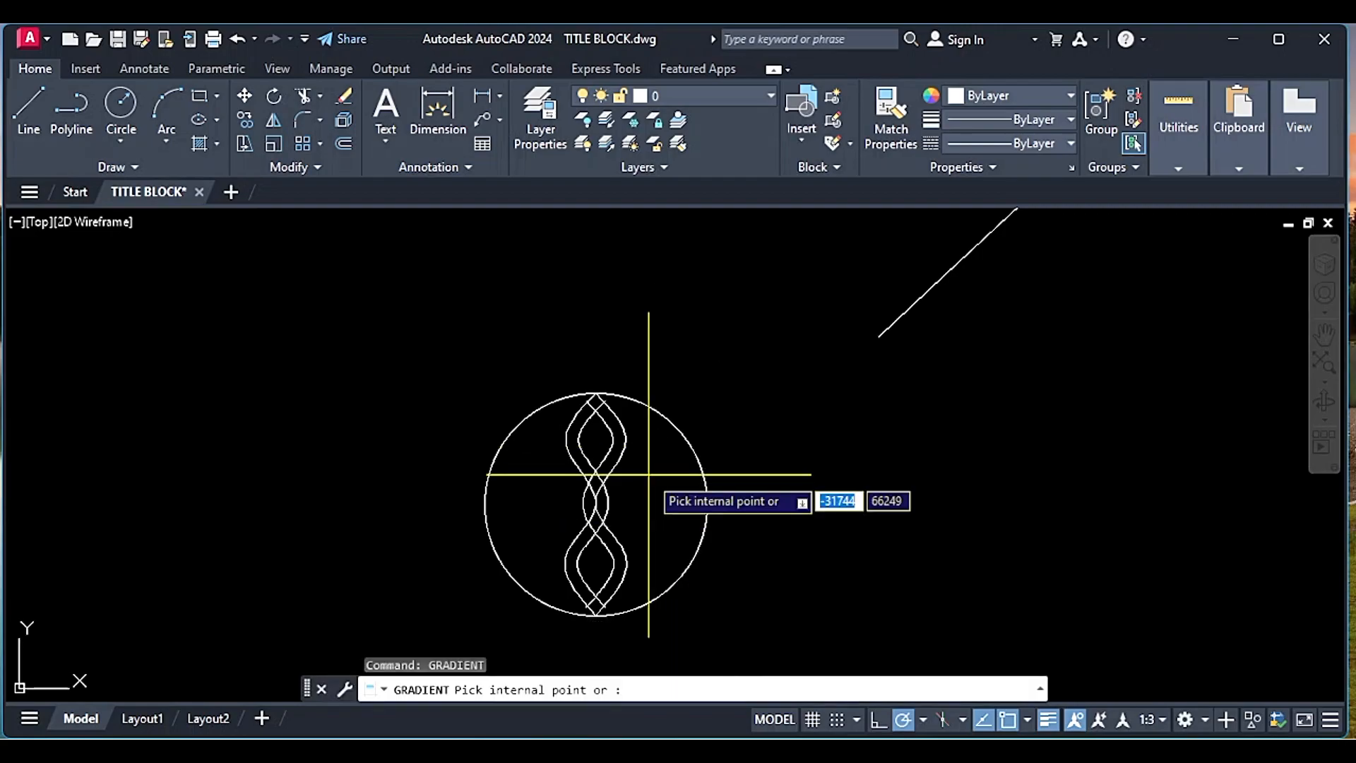
click(544, 141)
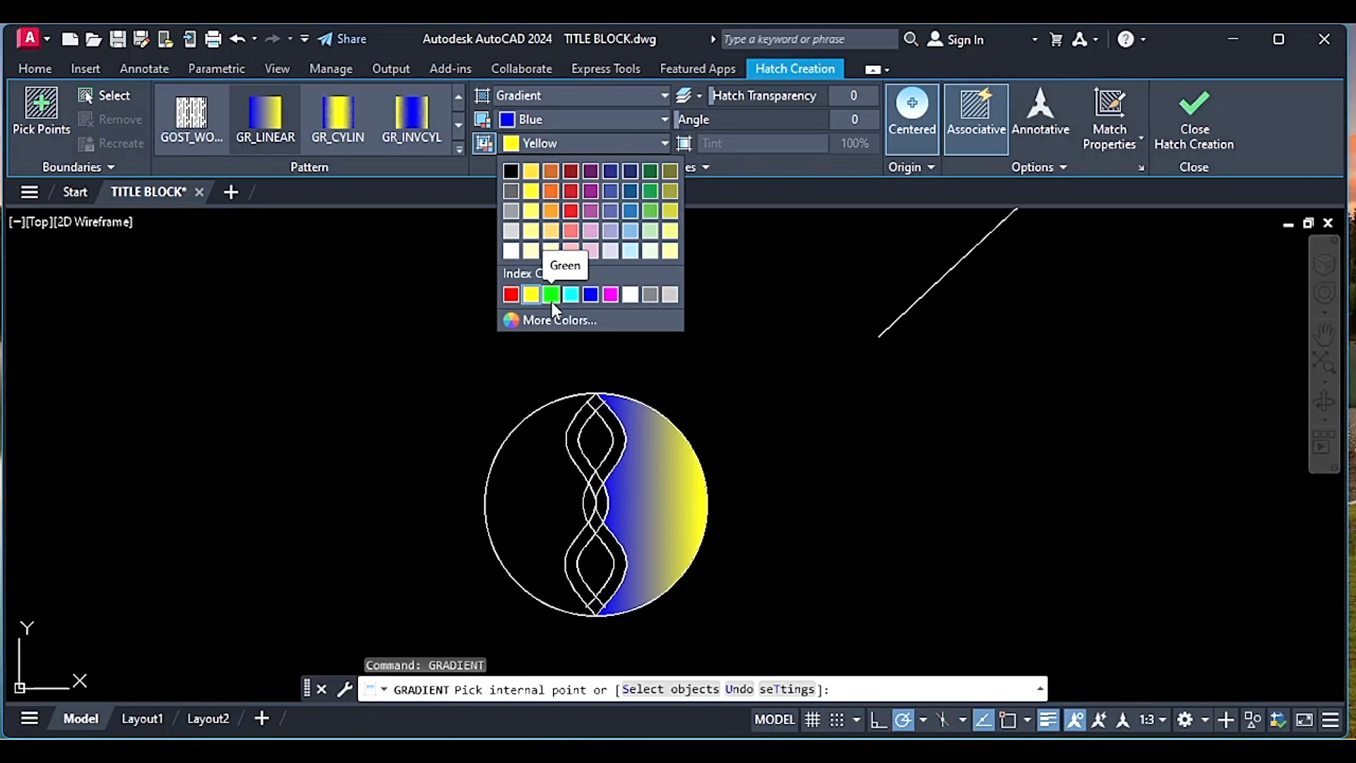
click(638, 473)
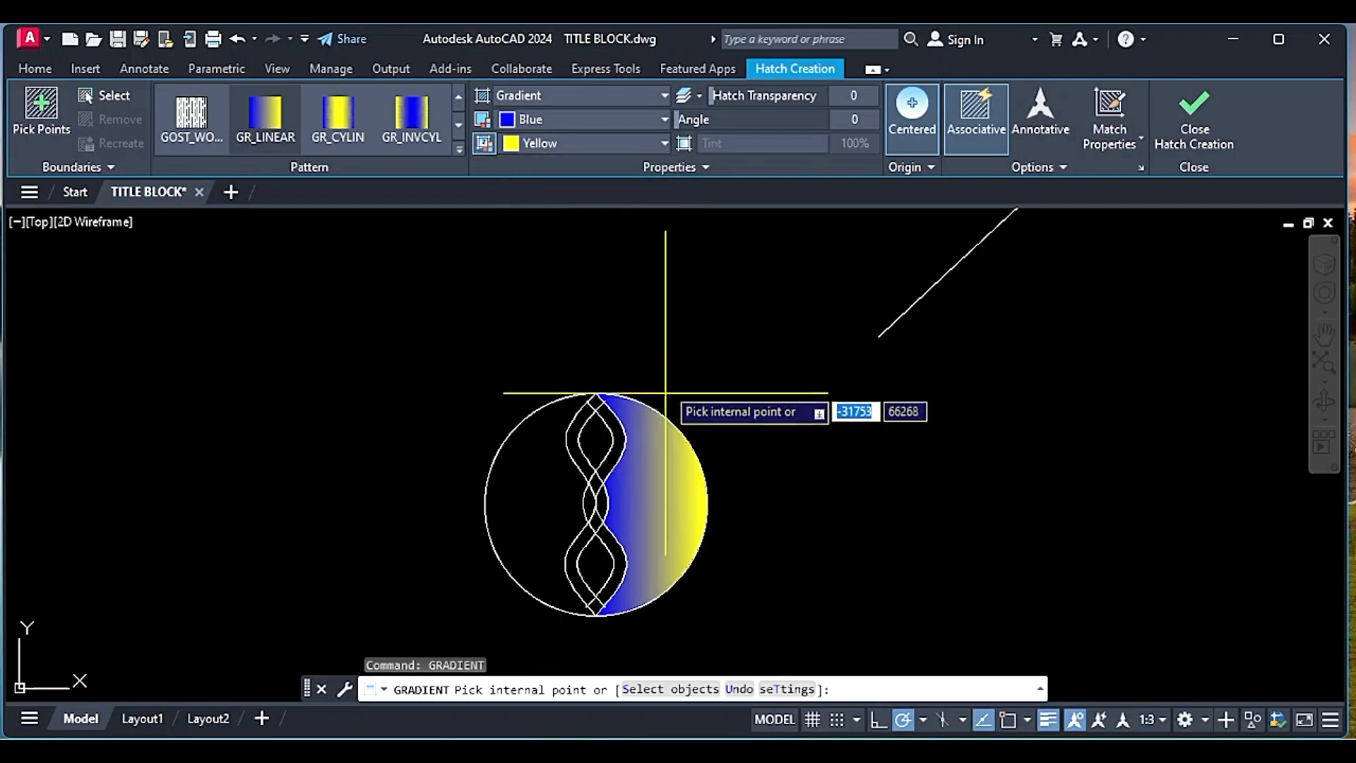
click(601, 493)
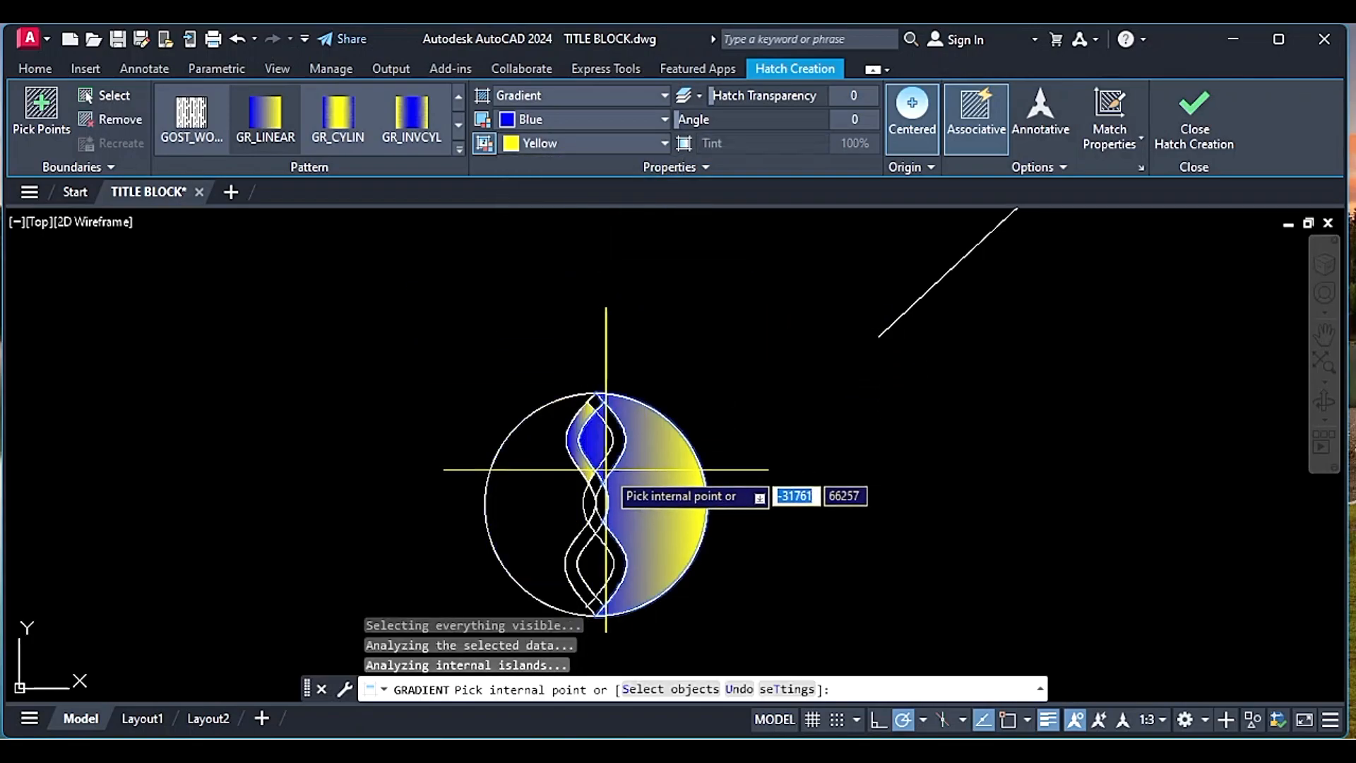
click(530, 472)
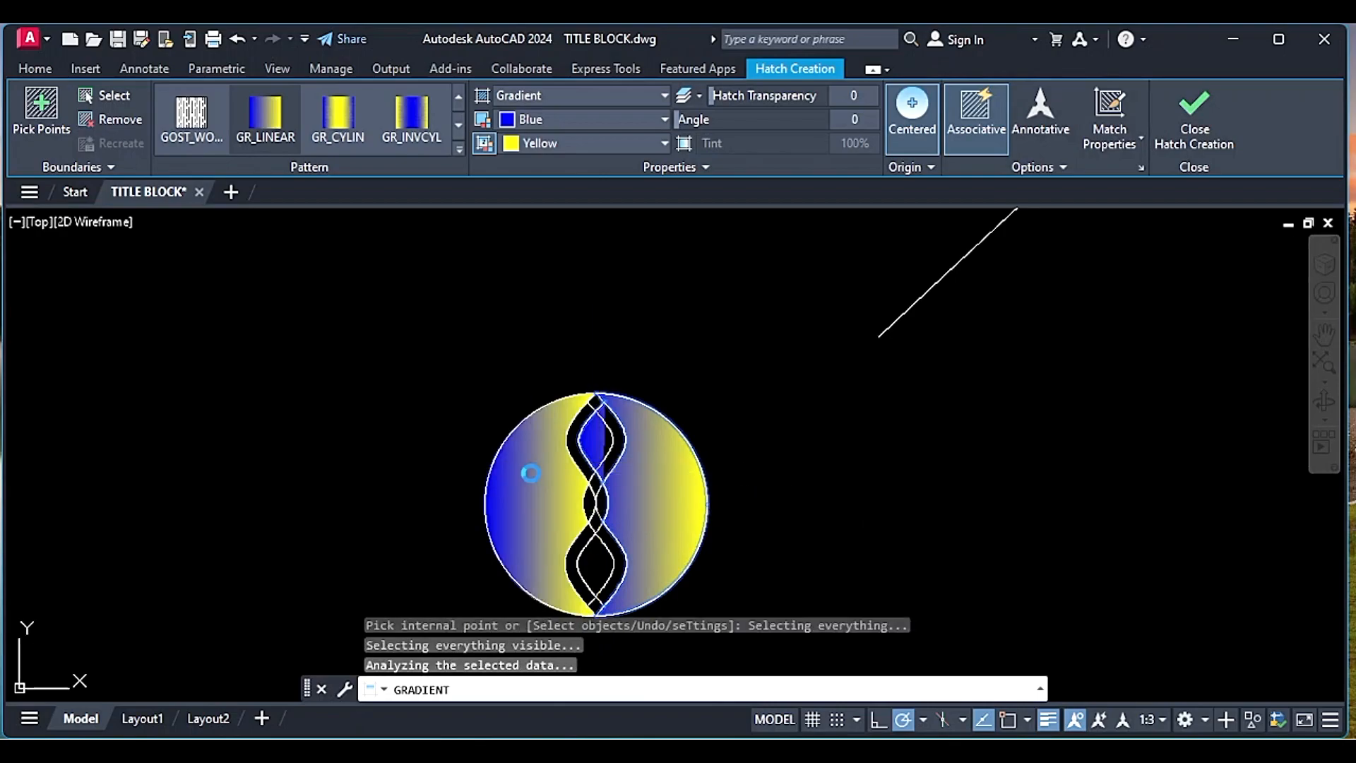
key(Return)
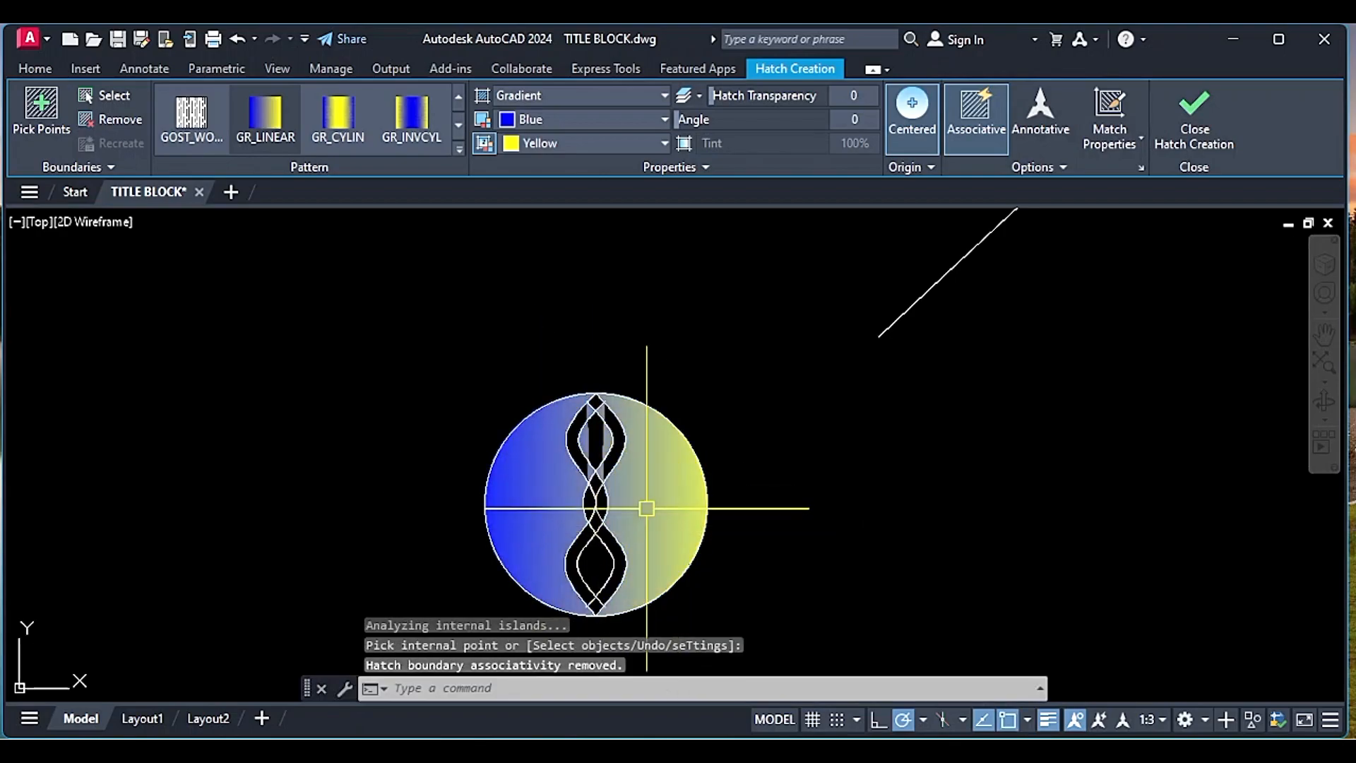
Copy the complete gradient-filled circle motif to a spot just beside the start of the long spline
scroll(668, 524, down, 2)
click(702, 550)
click(466, 415)
text(co)
key(Return)
click(604, 523)
scroll(607, 523, down, 4)
scroll(635, 451, up, 2)
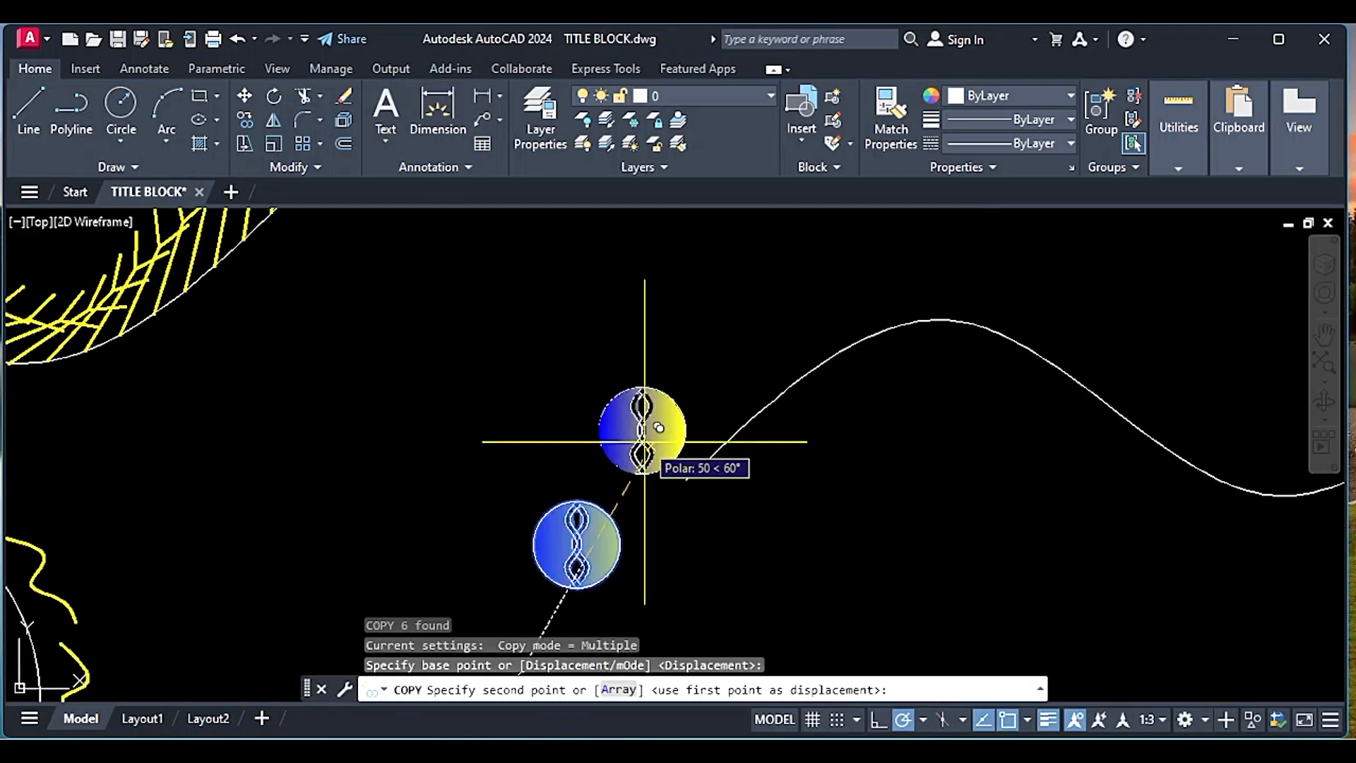
click(647, 436)
key(Escape)
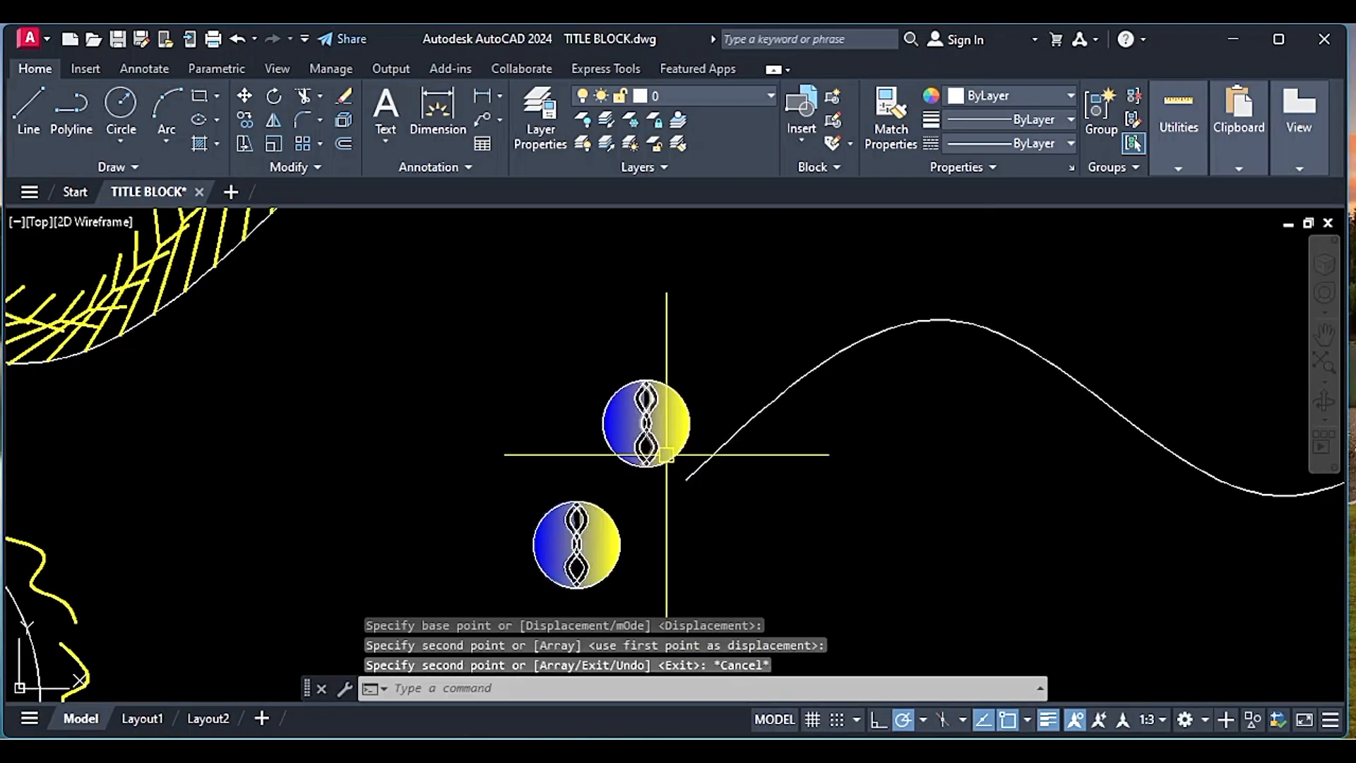
Erase the original circle motif, keeping the copy beside the spline's start
scroll(663, 450, up, 2)
click(603, 597)
mouse_move(570, 539)
middle_down()
mouse_move(542, 440)
mouse_move(521, 509)
middle_up()
click(403, 469)
text(e)
key(Return)
Create an associative path array of the circle motif along the long spline, with 50 units between items and aligned items
scroll(513, 475, down, 2)
scroll(570, 476, up, 2)
click(574, 479)
click(356, 383)
click(309, 312)
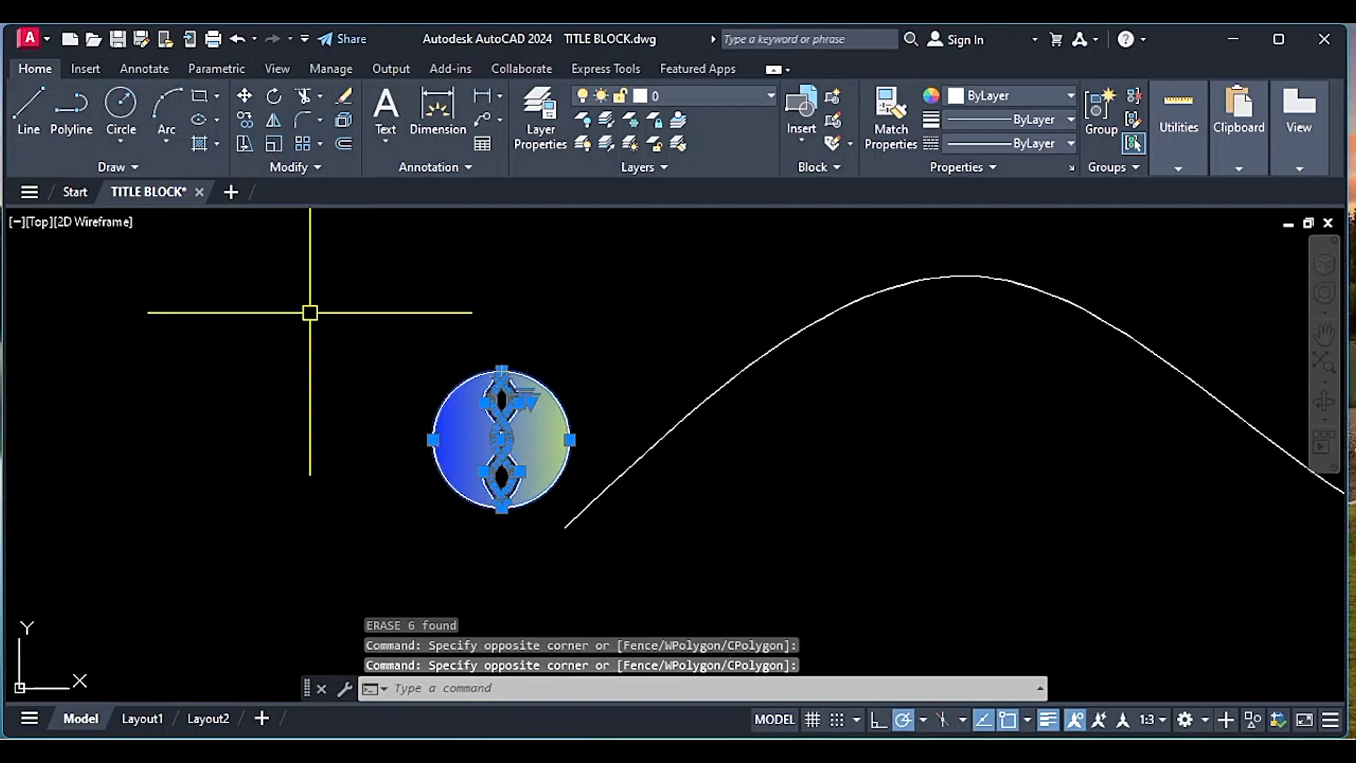
click(320, 143)
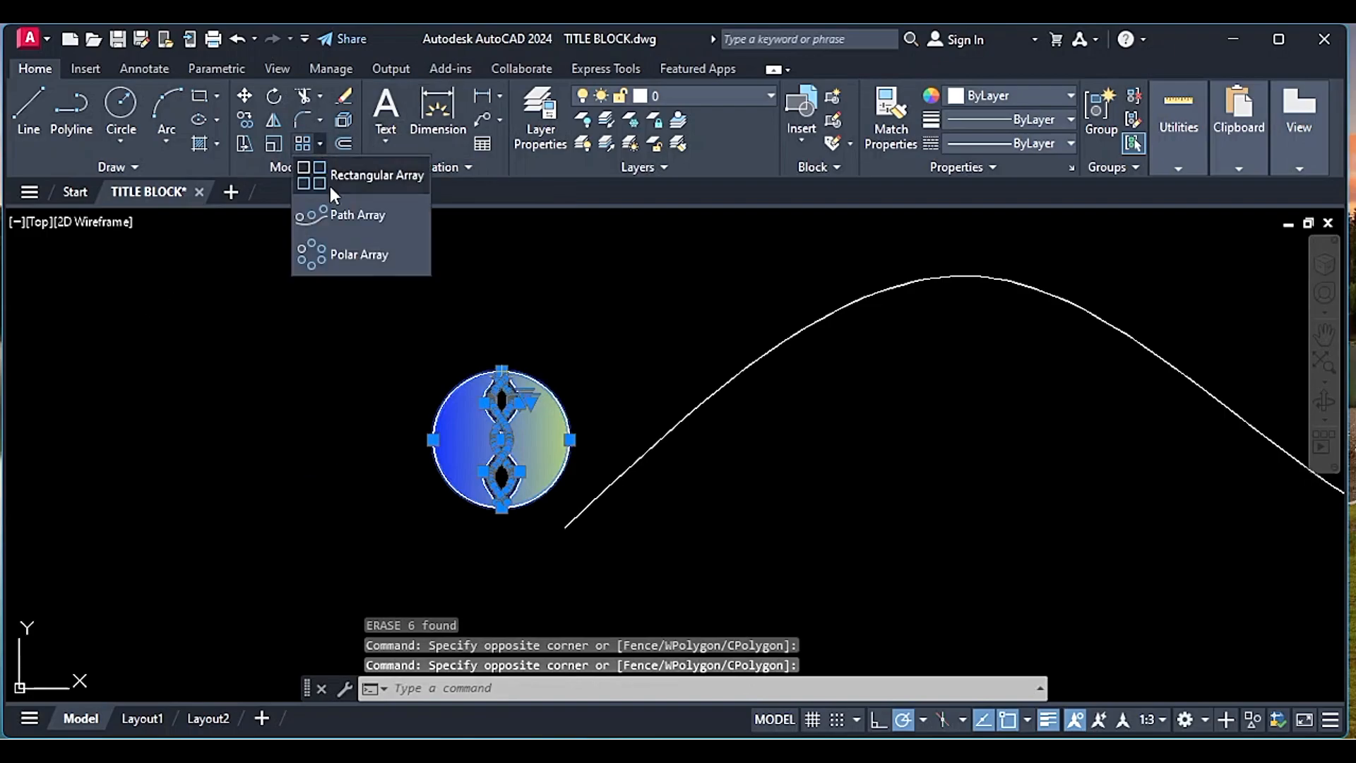
click(346, 211)
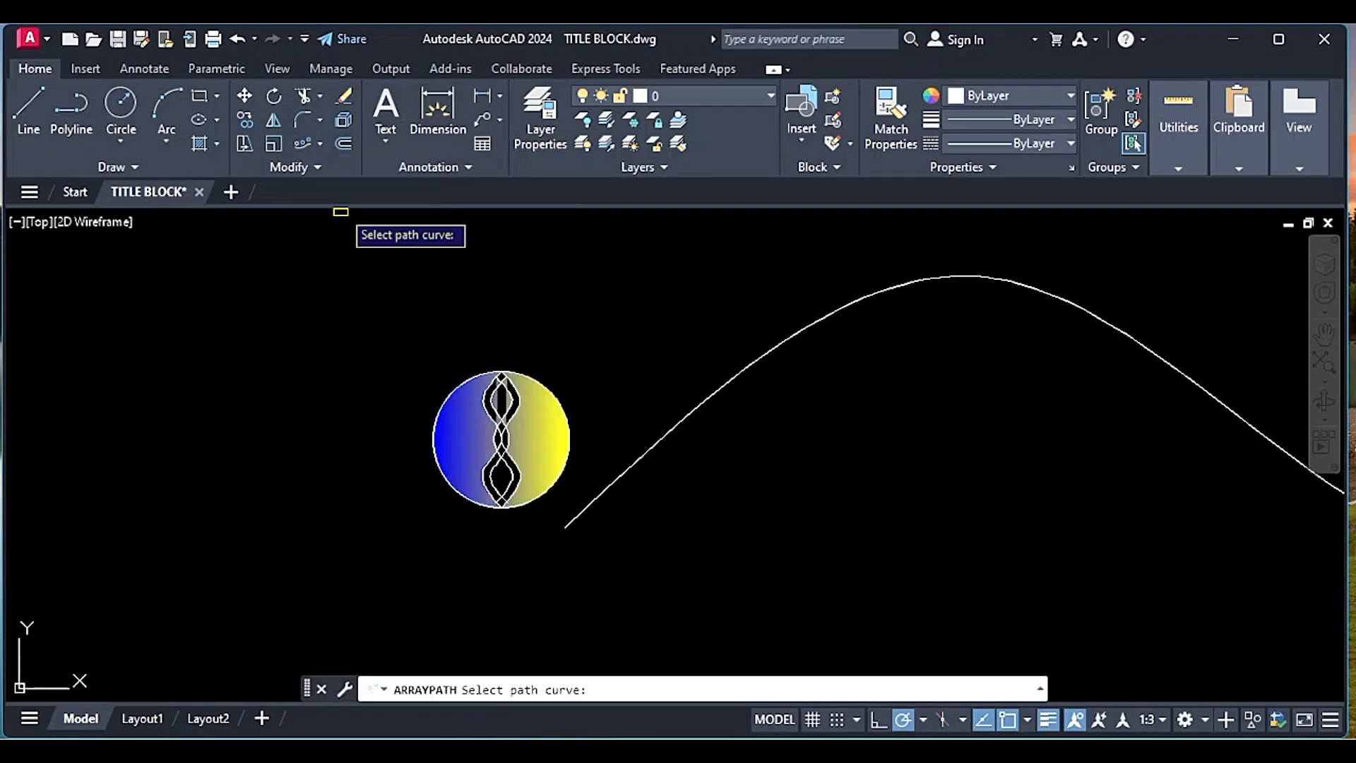
click(627, 470)
scroll(627, 475, down, 3)
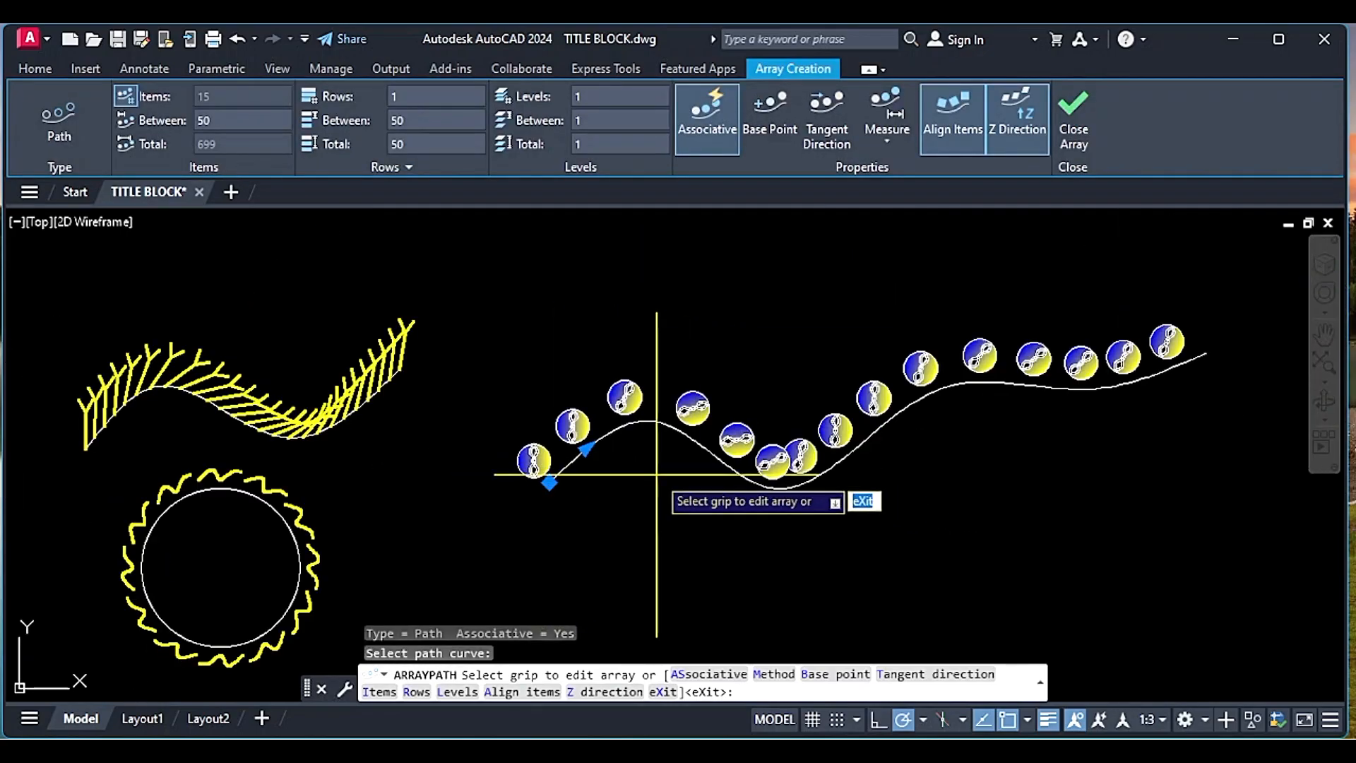
key(Return)
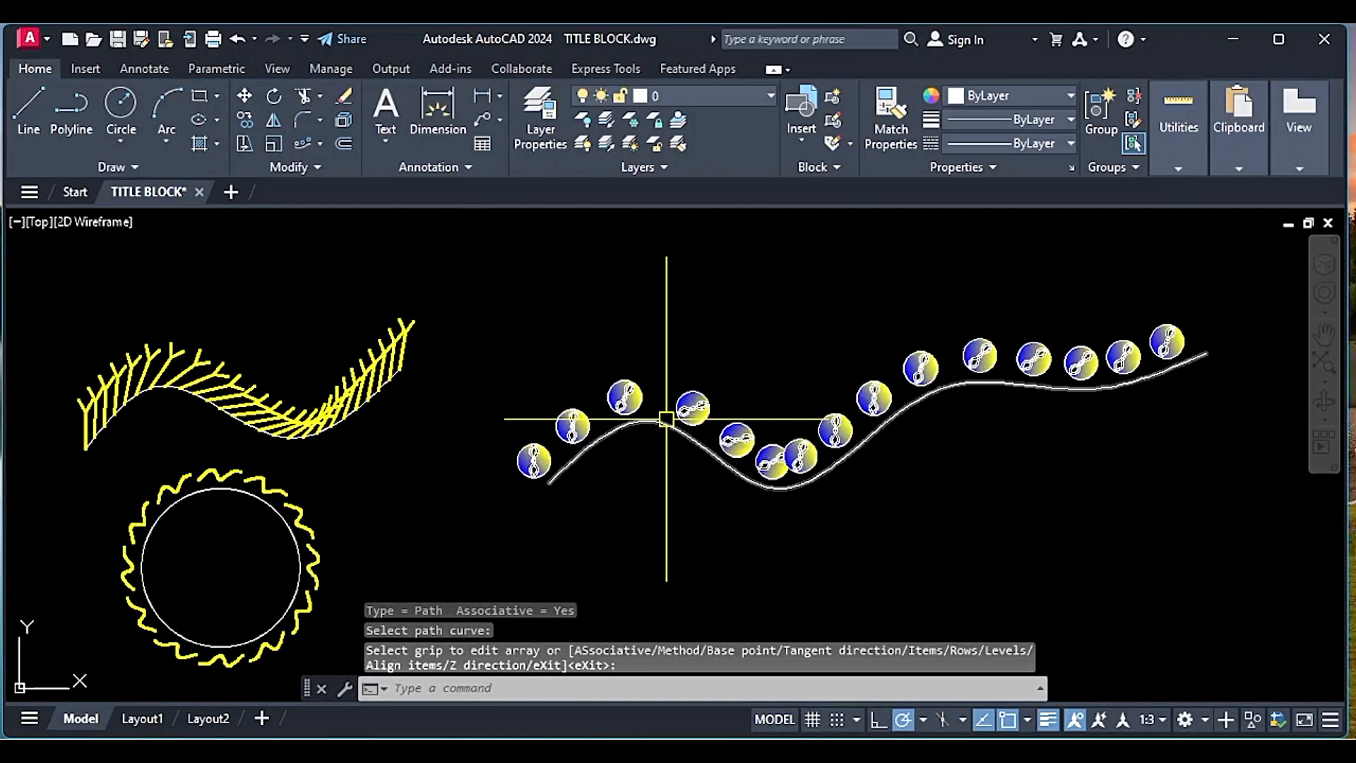
click(658, 418)
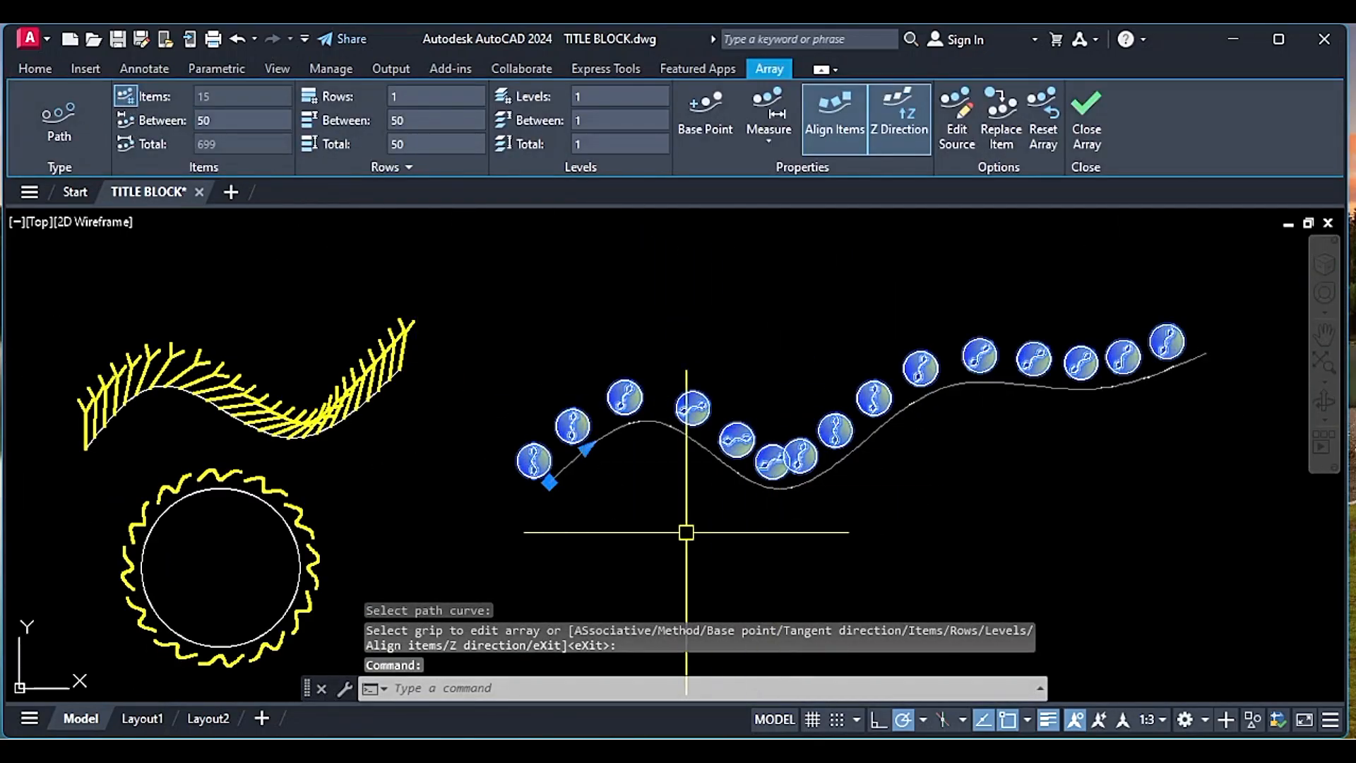
key(Escape)
Draw a large circle below the spline with the arrayed motifs
middle_drag(670, 493, 627, 432)
middle_drag(349, 482, 353, 430)
text(c)
key(Return)
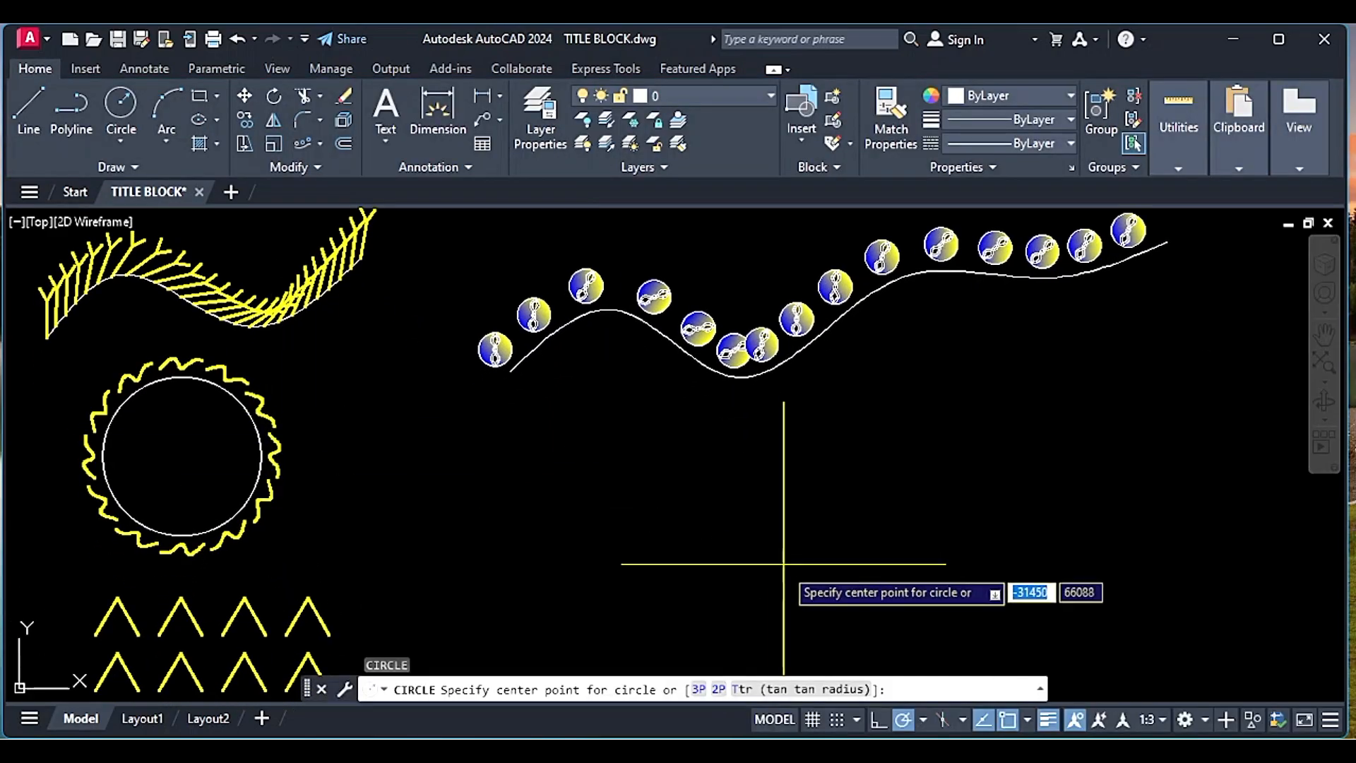
click(779, 579)
click(725, 469)
Draw a short wavy spline with five fit points just outside the large circle's upper edge
middle_drag(372, 428, 332, 399)
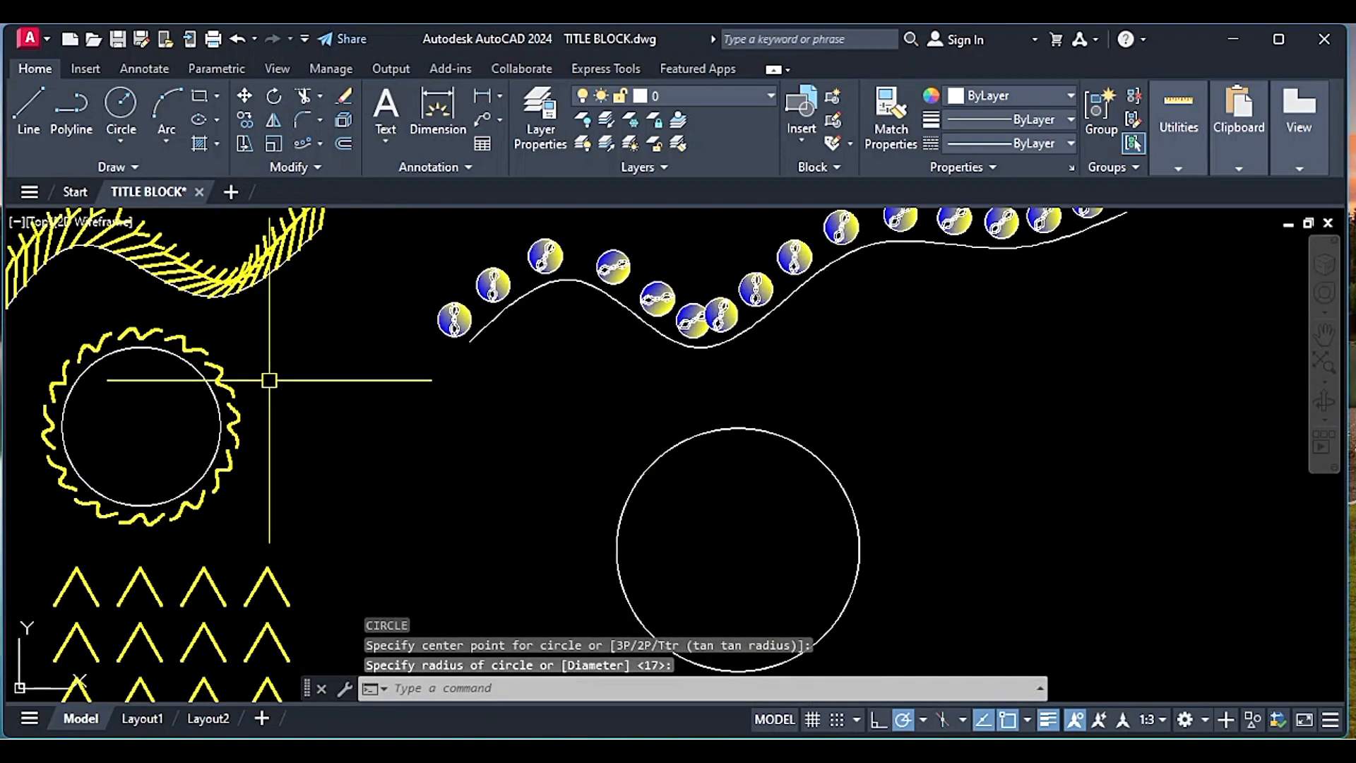
text(spl)
key(Return)
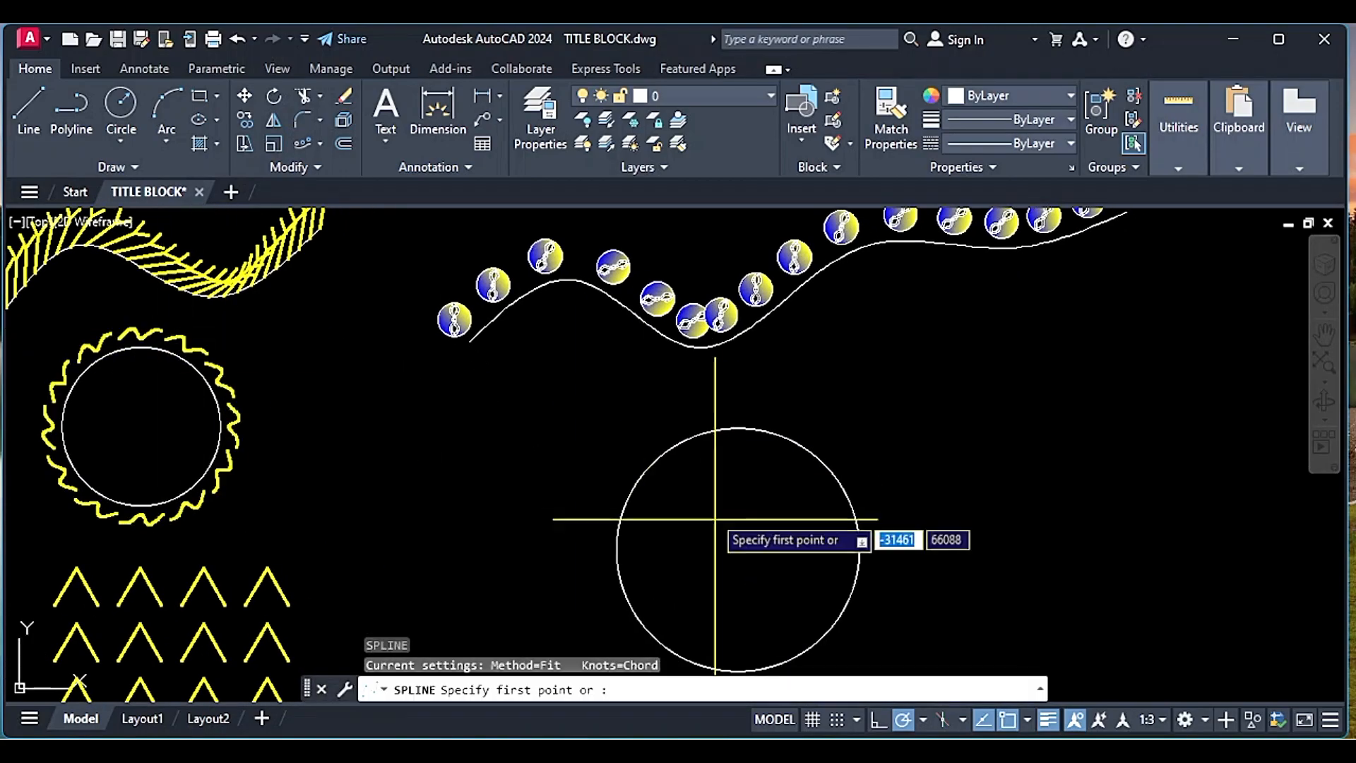
click(664, 428)
scroll(684, 428, up, 4)
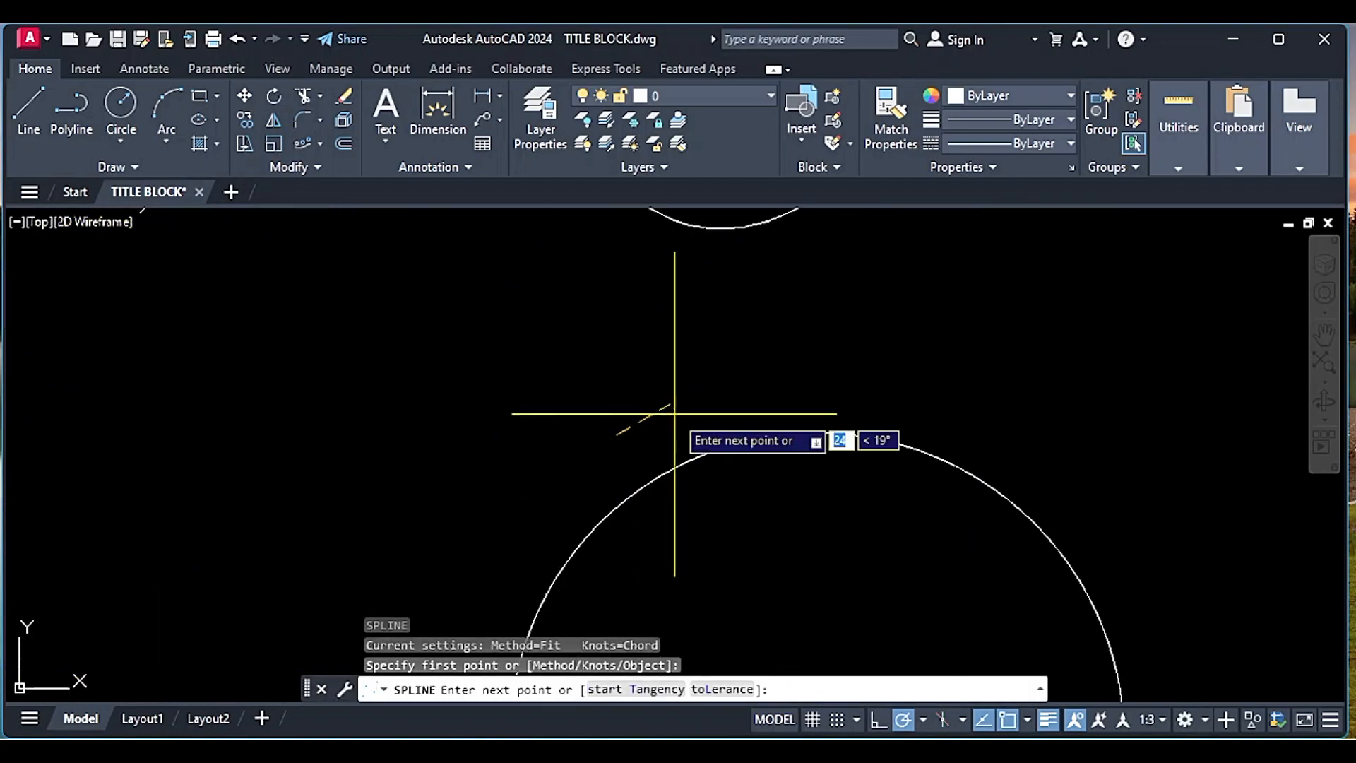
click(666, 415)
click(697, 424)
click(738, 371)
click(792, 393)
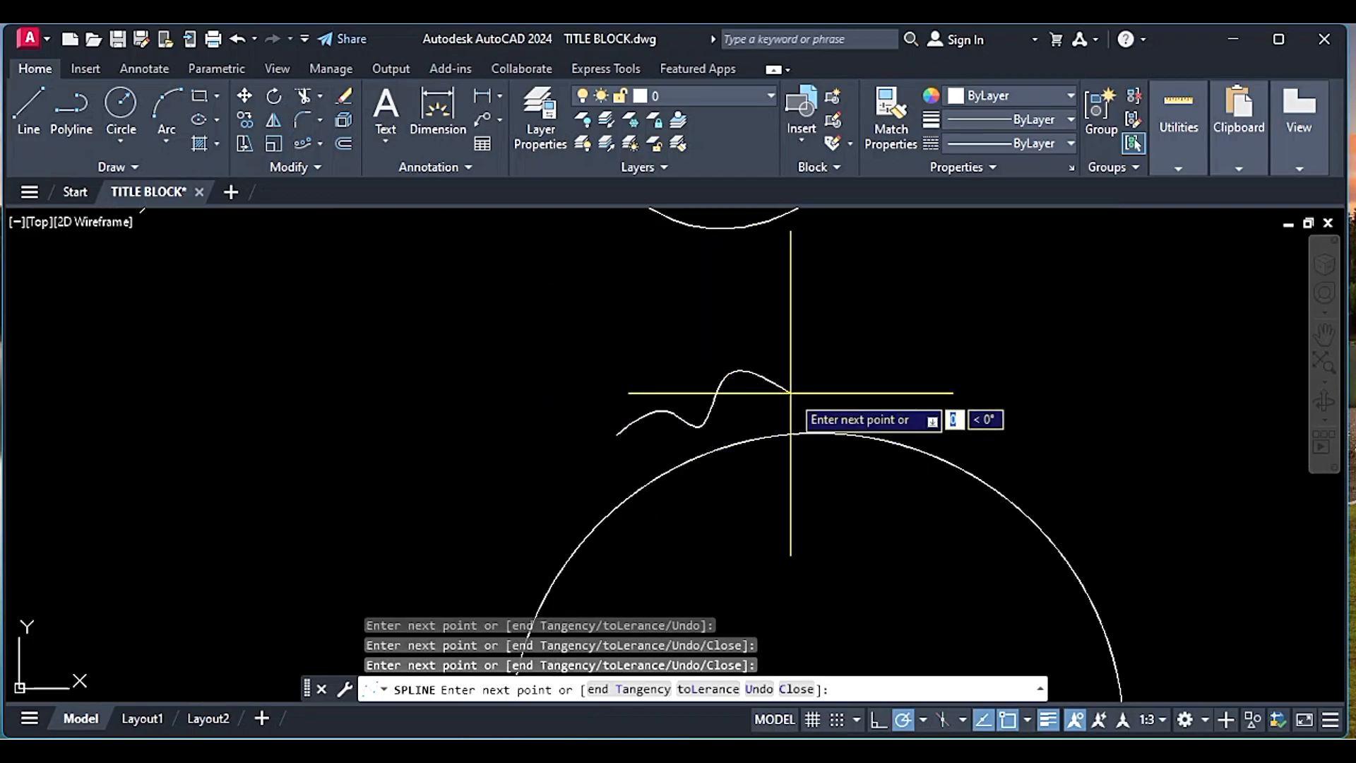
key(Return)
Create a path array of the short wavy spline around the large circle with 103 units between items
click(883, 415)
click(561, 272)
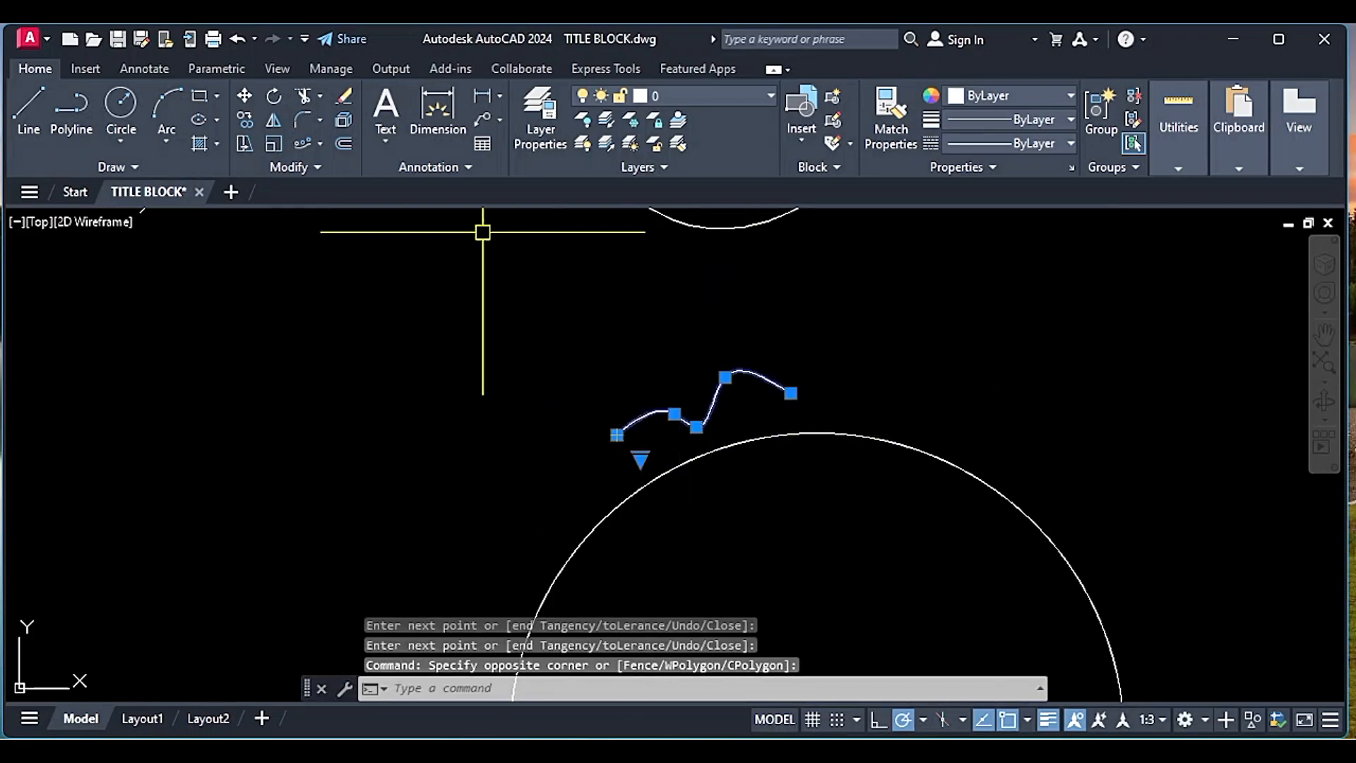
click(301, 146)
click(738, 441)
scroll(735, 445, down, 4)
mouse_move(695, 480)
middle_down()
mouse_move(754, 491)
mouse_move(733, 423)
mouse_move(725, 493)
middle_up()
scroll(733, 424, down, 2)
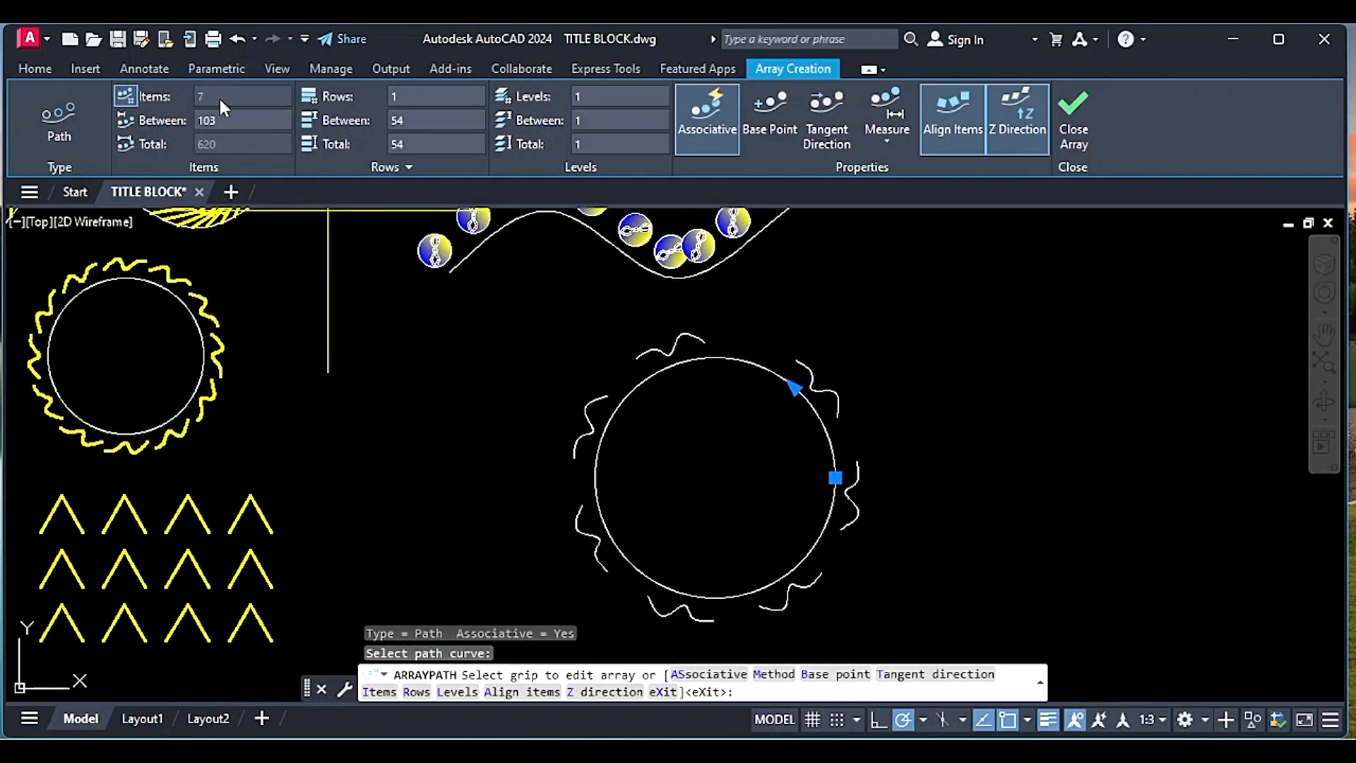
key(Escape)
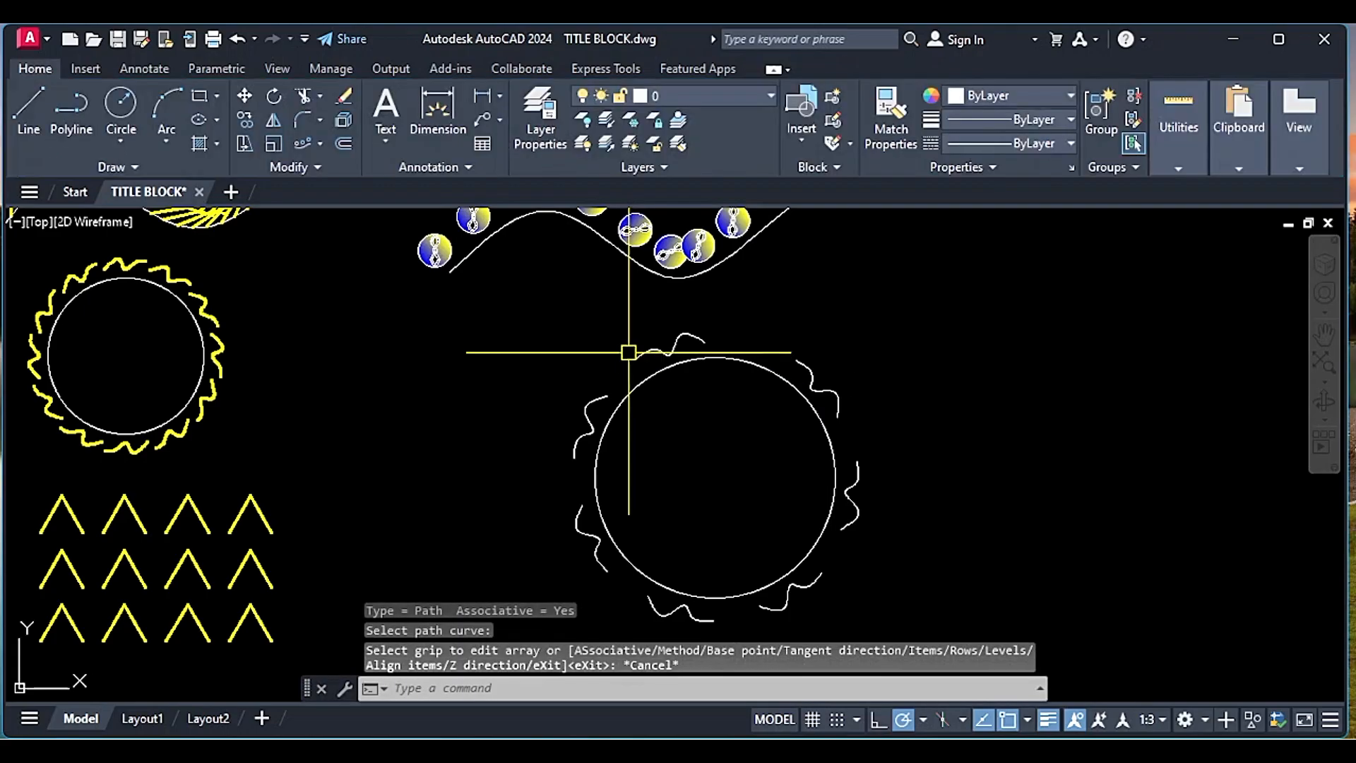
Erase the path array of wavy splines around the large circle
click(664, 347)
text(E)
key(Return)
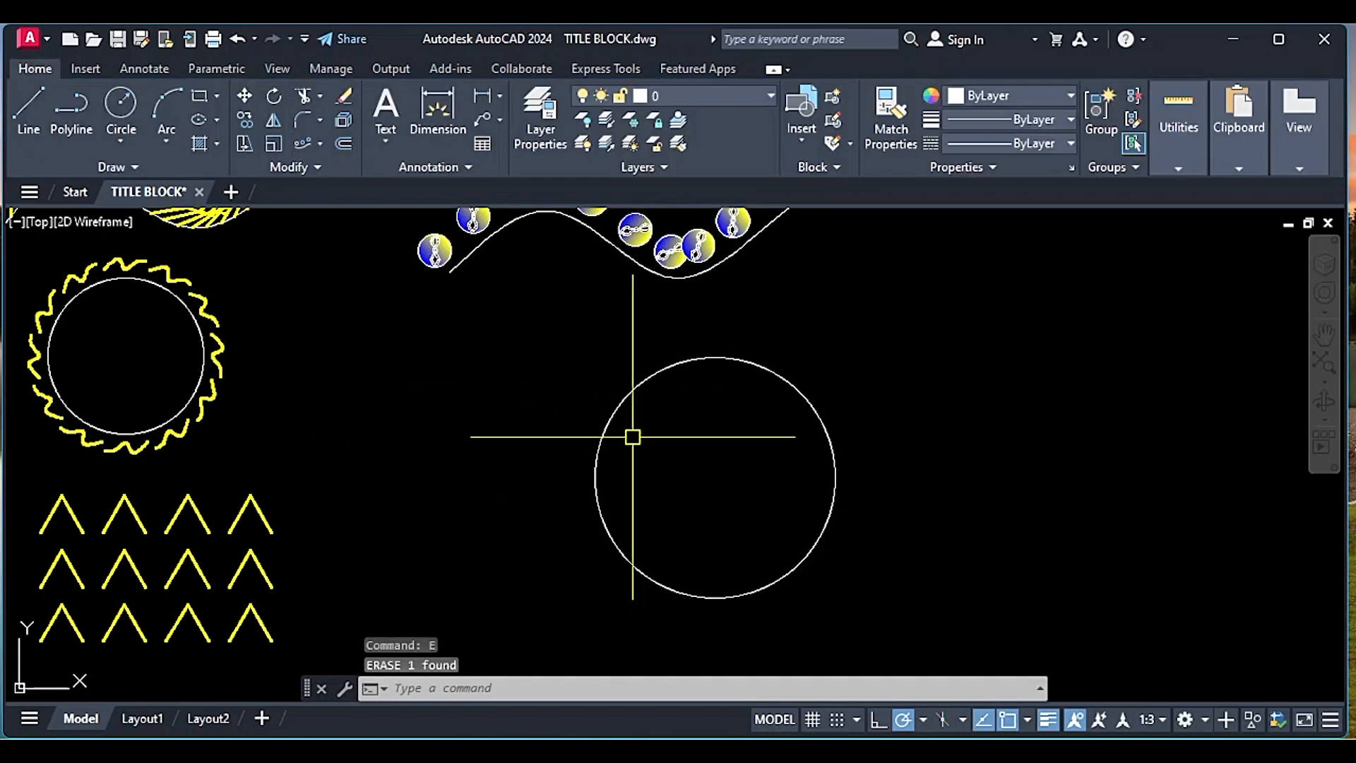
Draw a smaller wavy spline with five fit points just outside the upper edge of the large circle
text(SPL)
key(Return)
scroll(614, 351, up, 2)
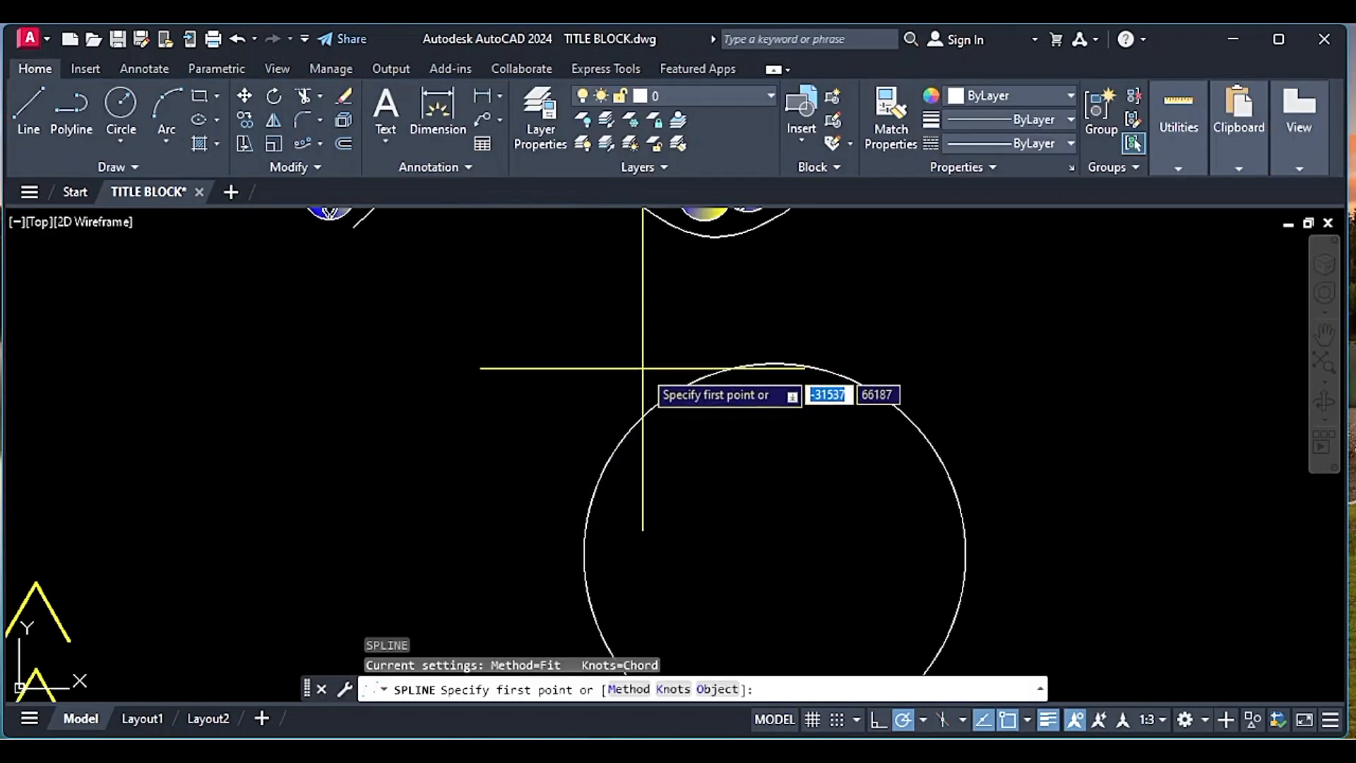
click(641, 369)
click(660, 358)
click(672, 364)
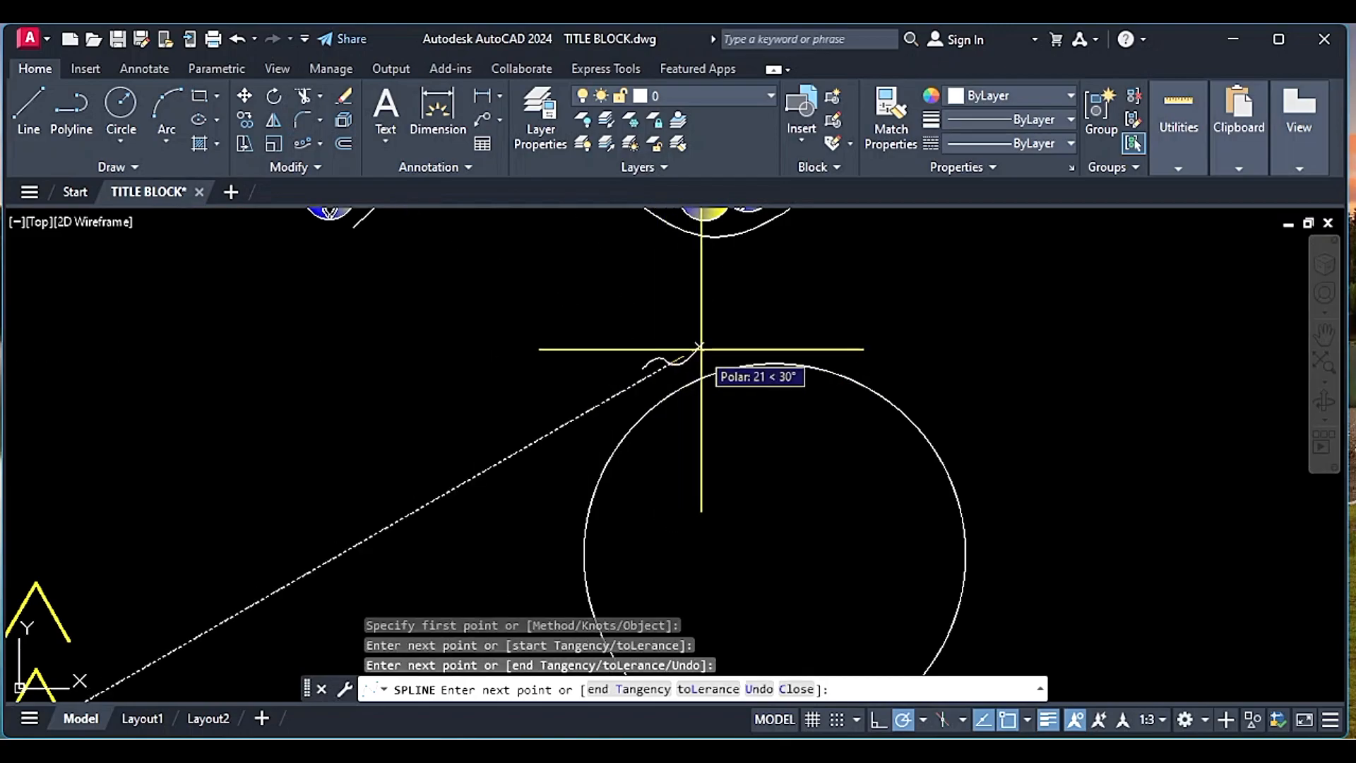
click(699, 344)
click(738, 343)
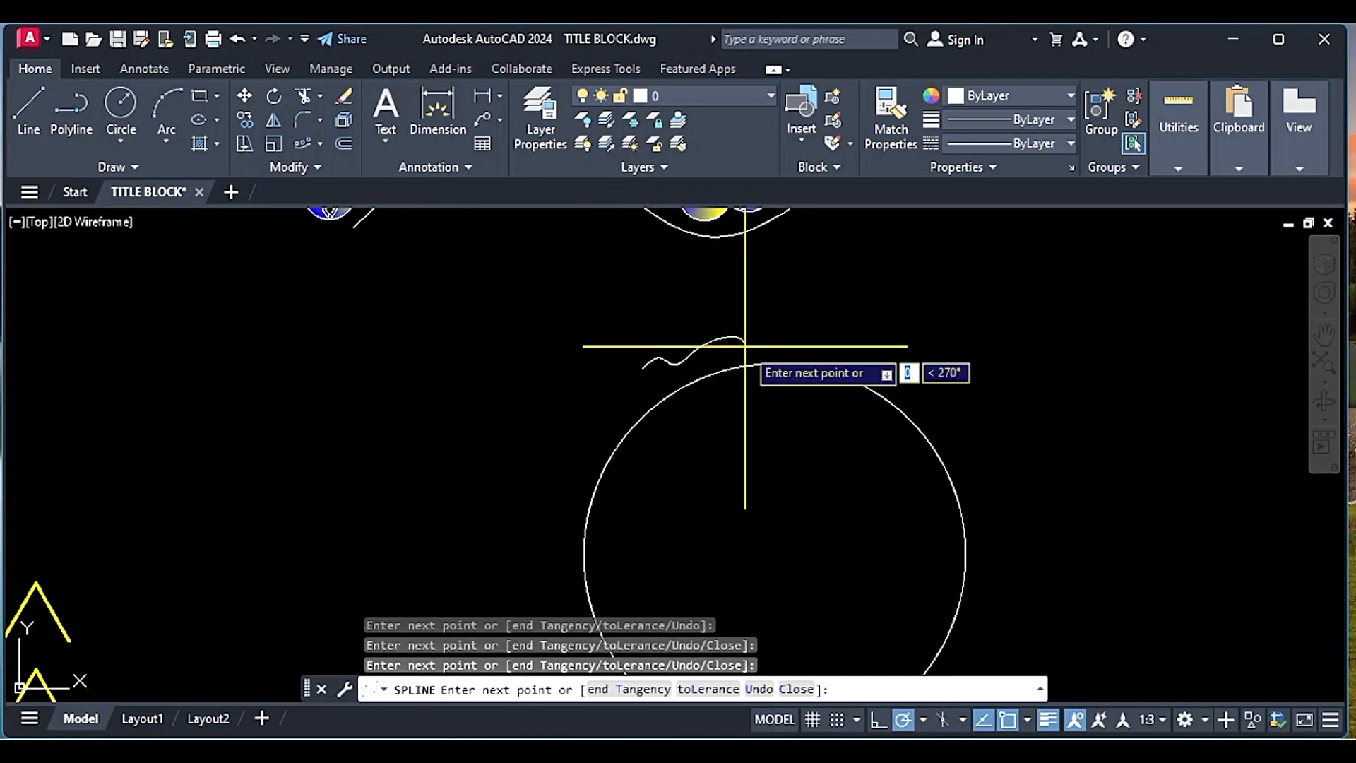
key(Return)
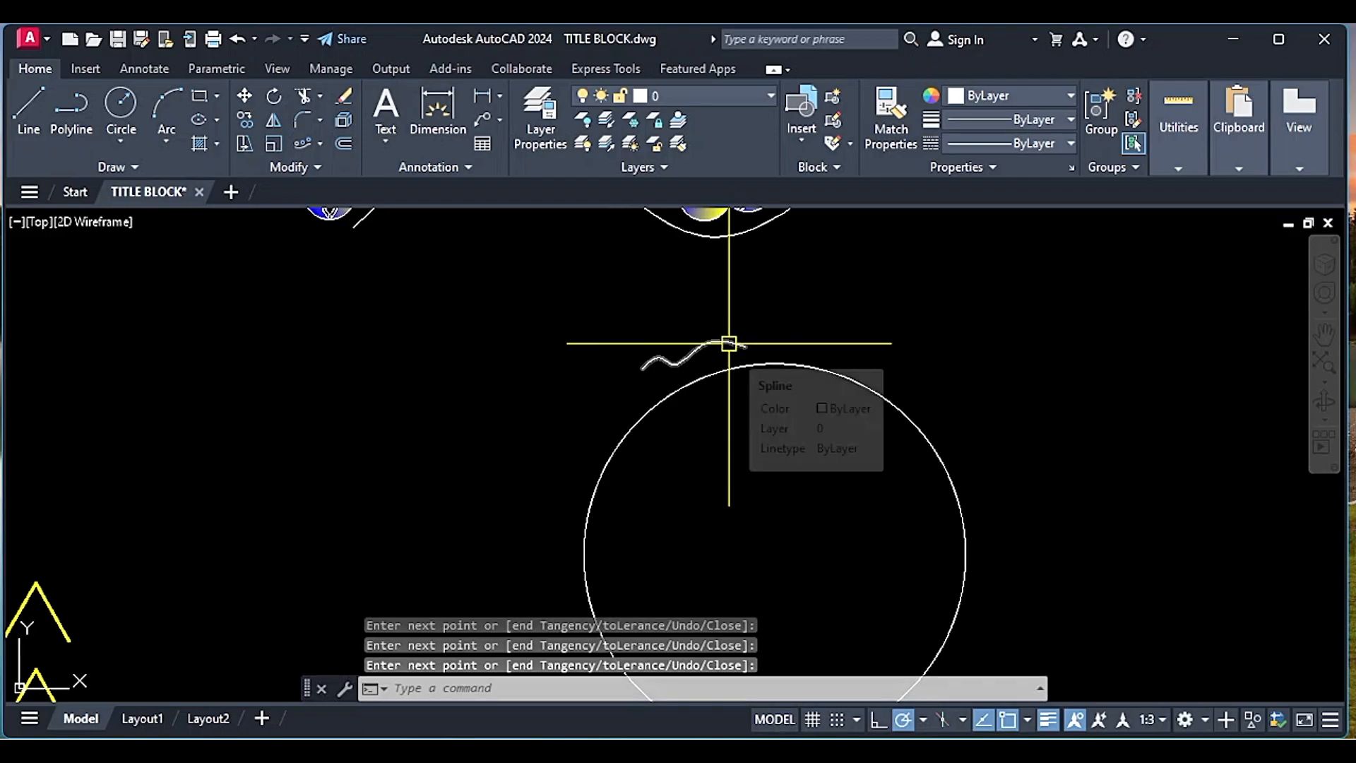
Create a polar array of the small wavy spline about the large circle's centre
key(Return)
click(728, 344)
click(319, 144)
click(338, 251)
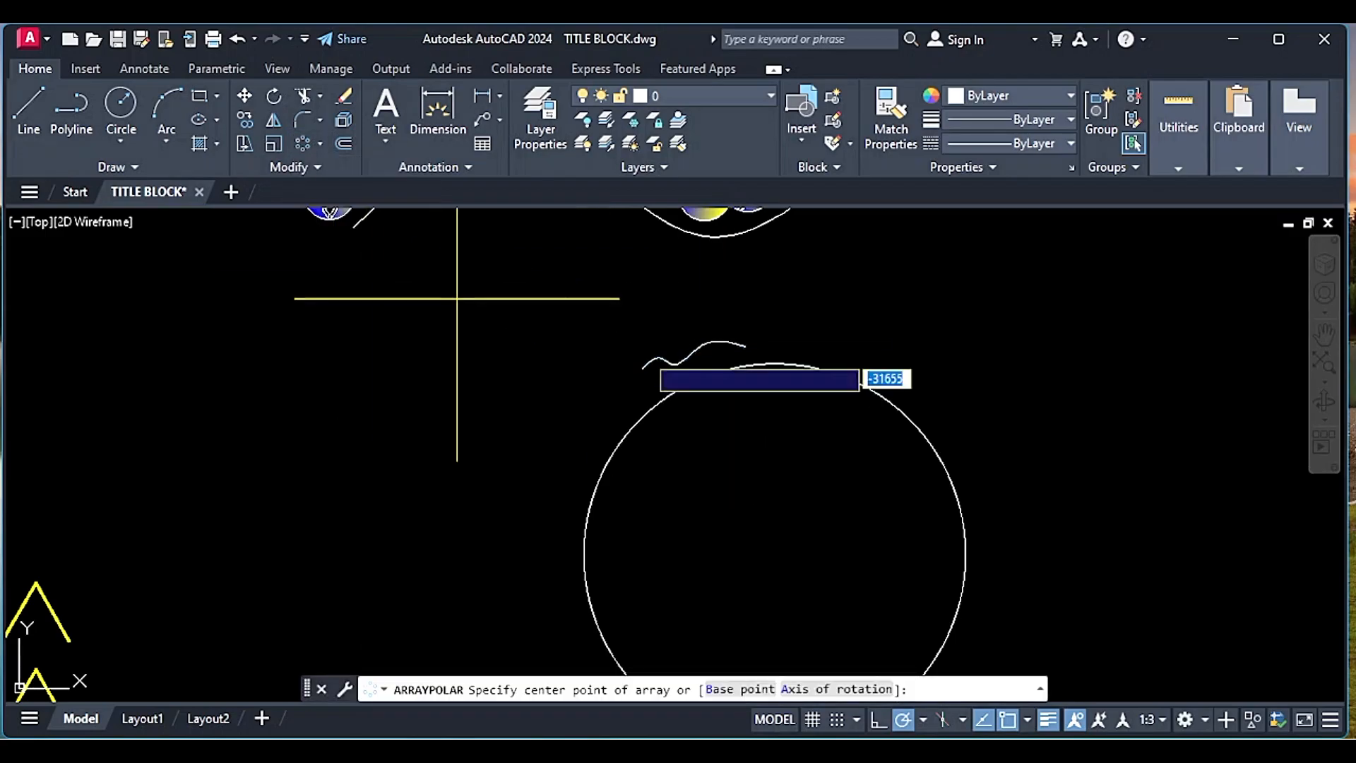
click(775, 554)
middle_drag(775, 553, 761, 426)
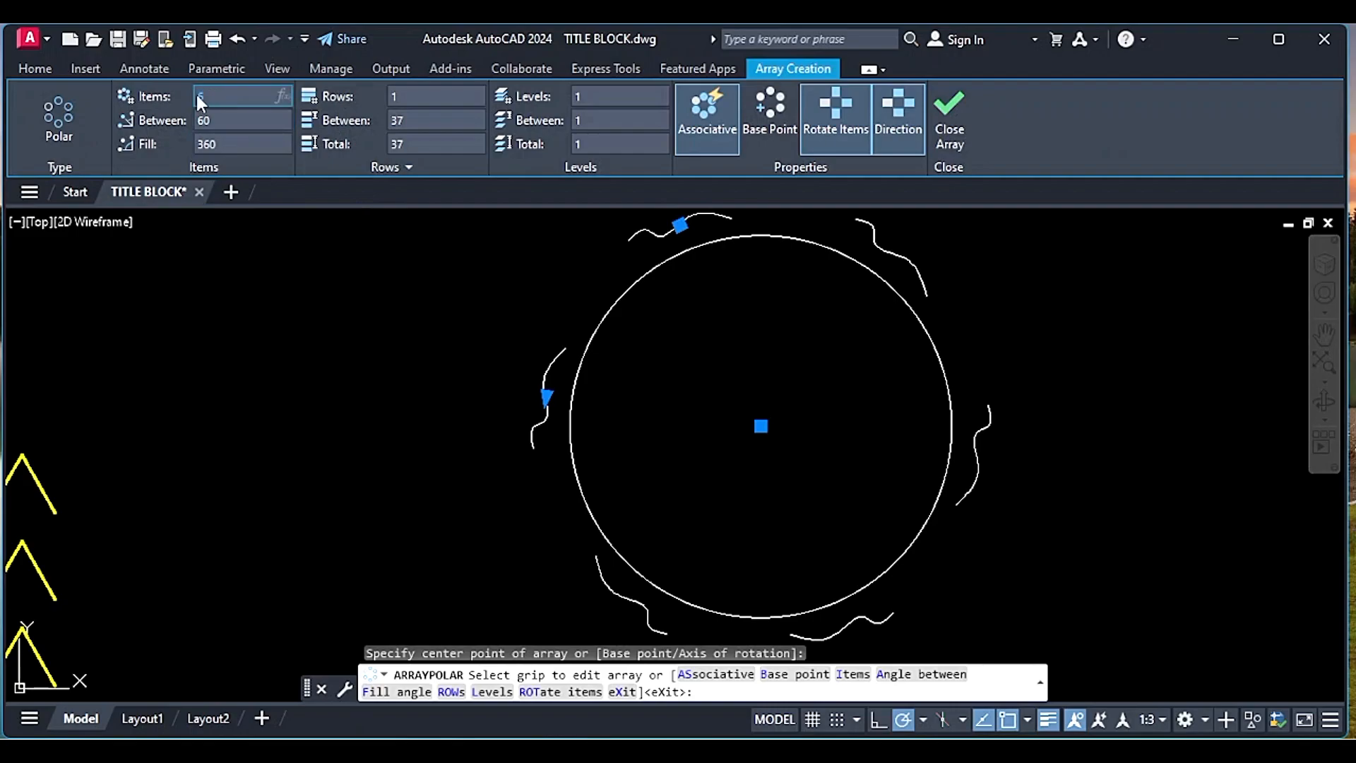
Try 8 items in the polar array, settle on 9 items over 360°, and finish the array
text(8)
key(Return)
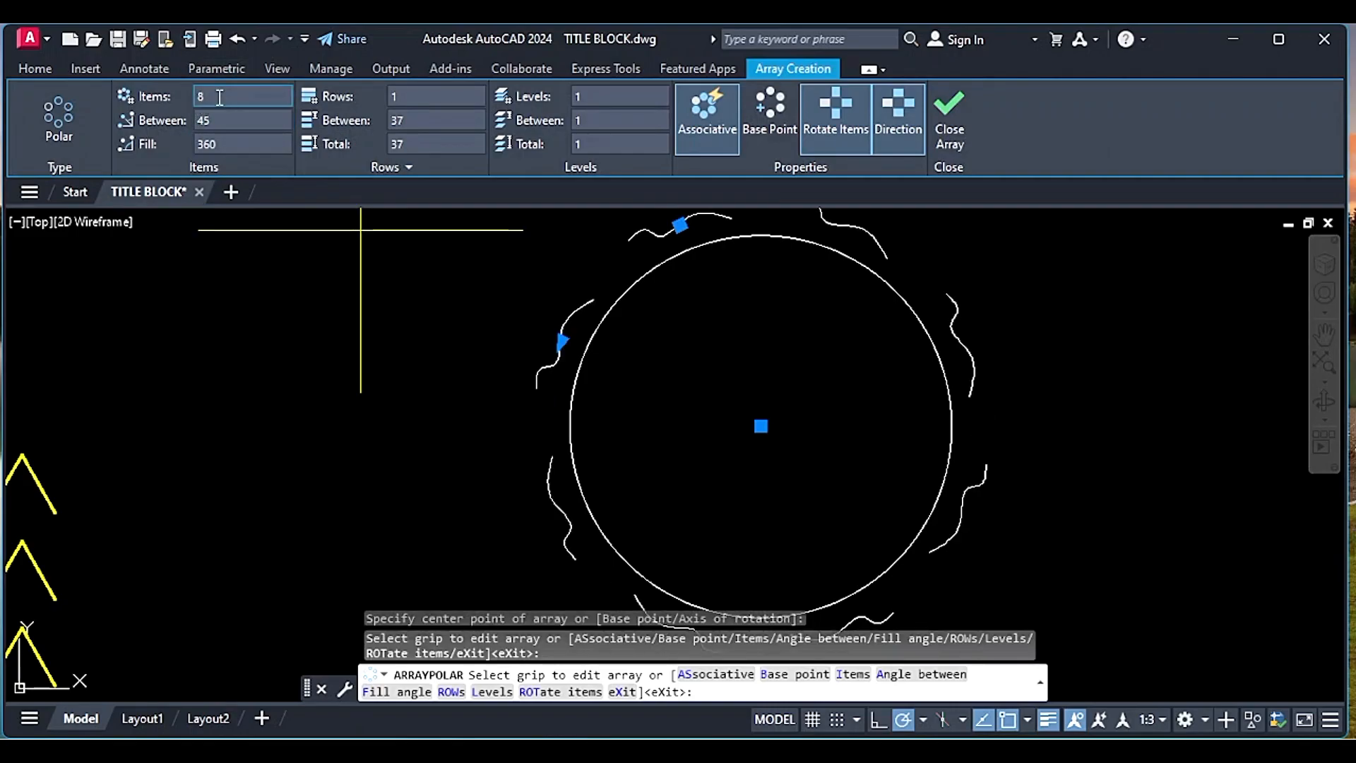
text(9)
key(Return)
scroll(582, 357, down, 2)
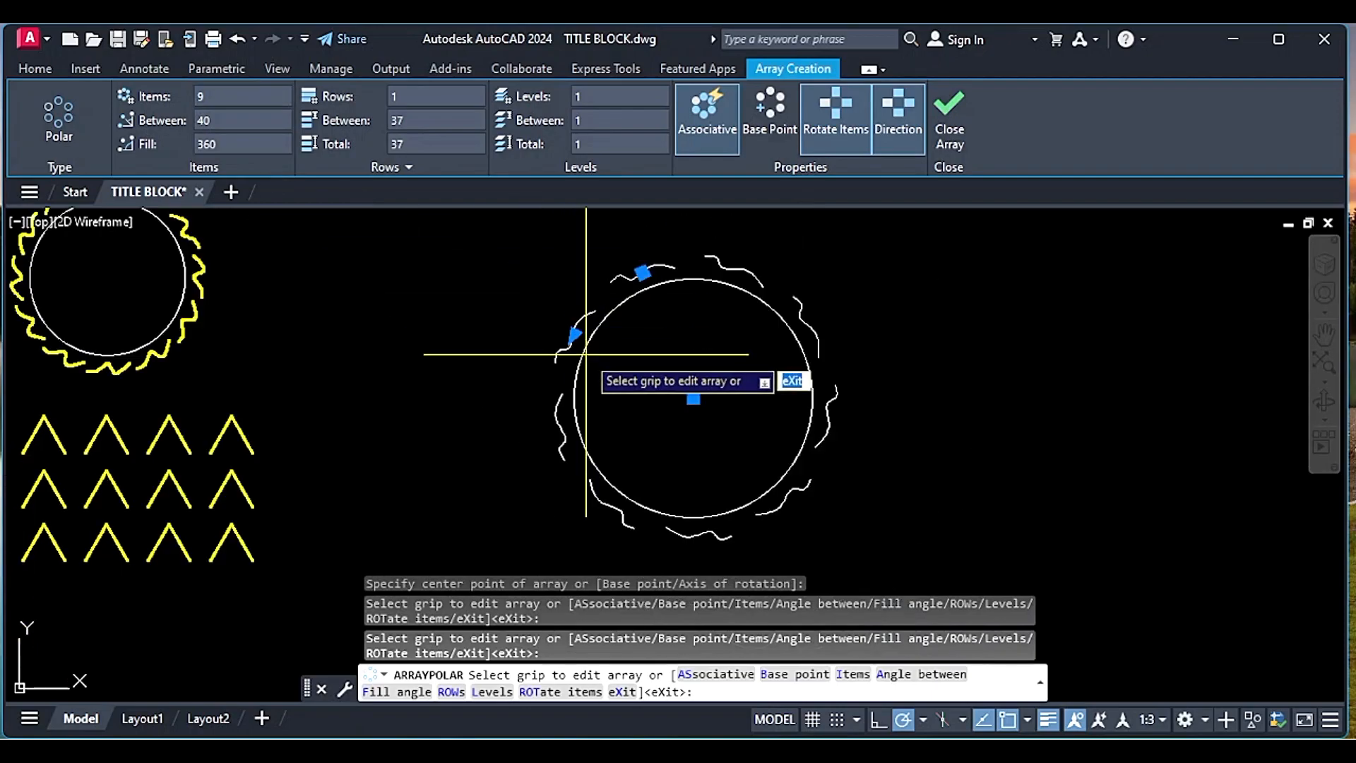
middle_drag(709, 393, 794, 375)
click(946, 110)
Explode the polar array around the large circle into separate splines
scroll(920, 379, down, 2)
middle_drag(697, 459, 626, 435)
middle_drag(479, 442, 454, 466)
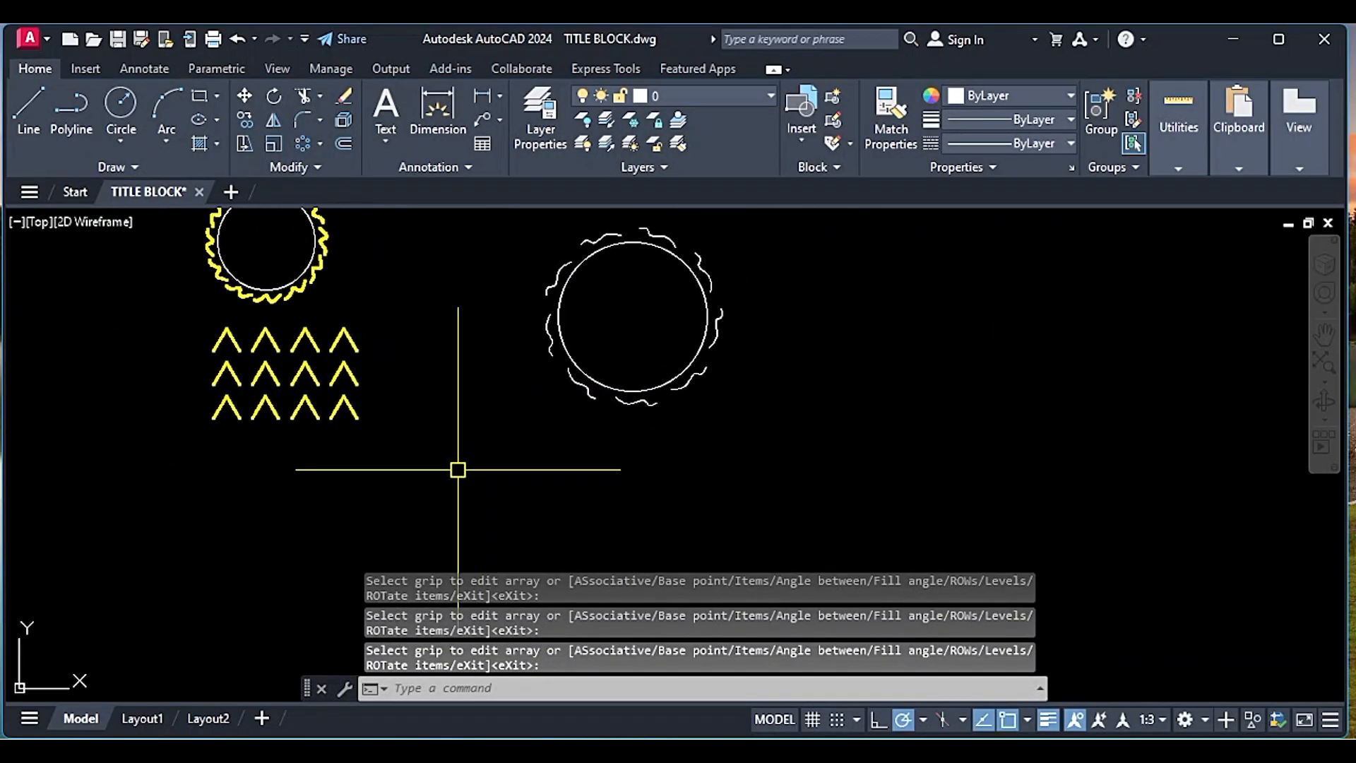
click(546, 338)
text(x)
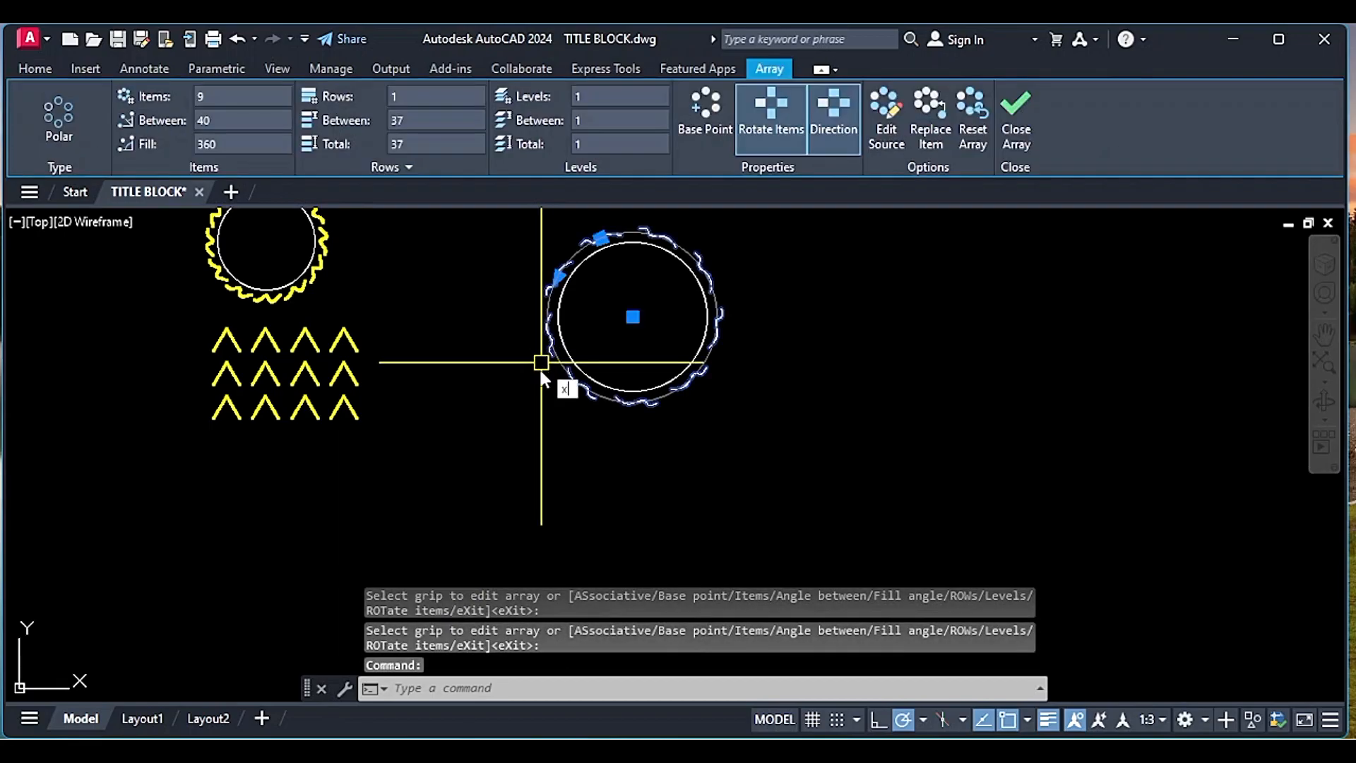
key(Return)
Copy one wavy spline from the ring's left side to the empty area below the ring
click(546, 338)
text(co)
key(Return)
click(535, 337)
click(508, 514)
key(Escape)
Create a rectangular array of the copied spline with 5 rows spaced 100 and 6 columns spaced 21
click(620, 541)
click(487, 479)
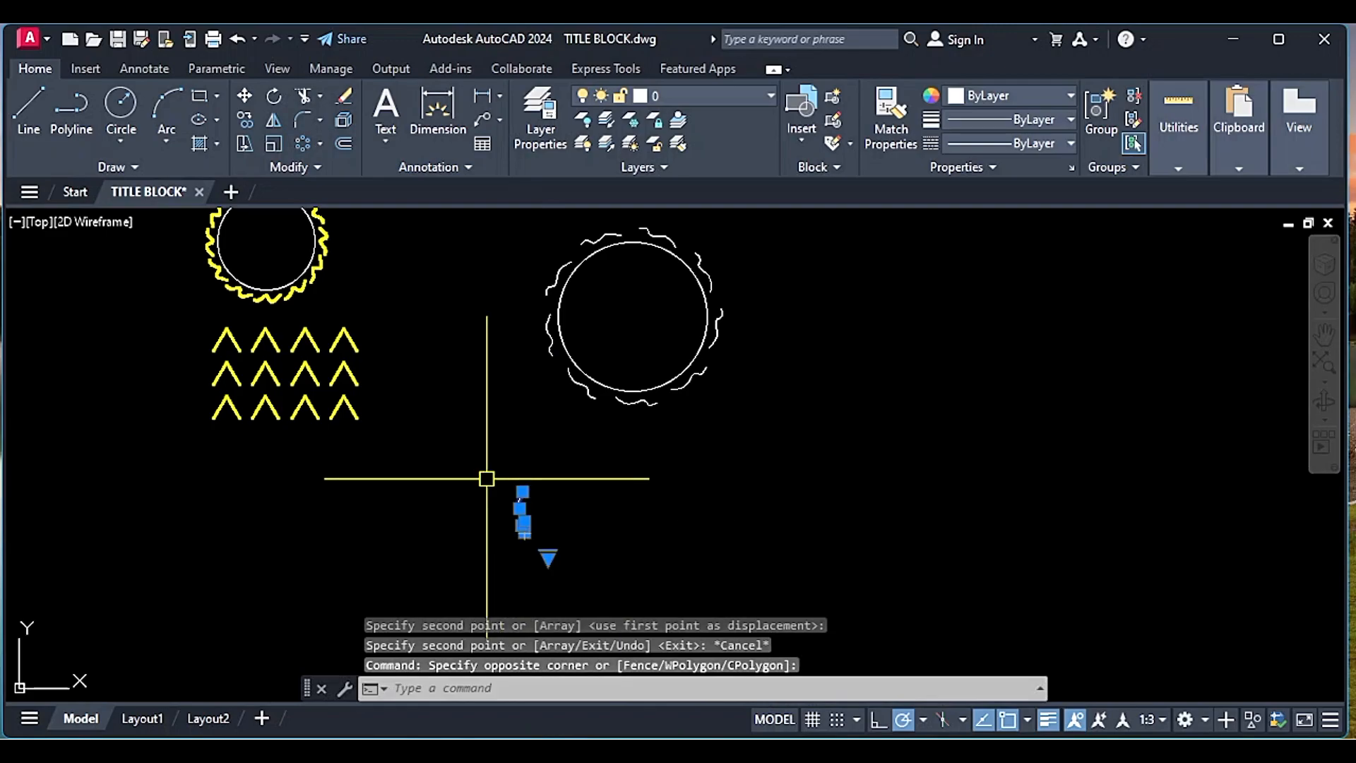
click(318, 142)
click(336, 175)
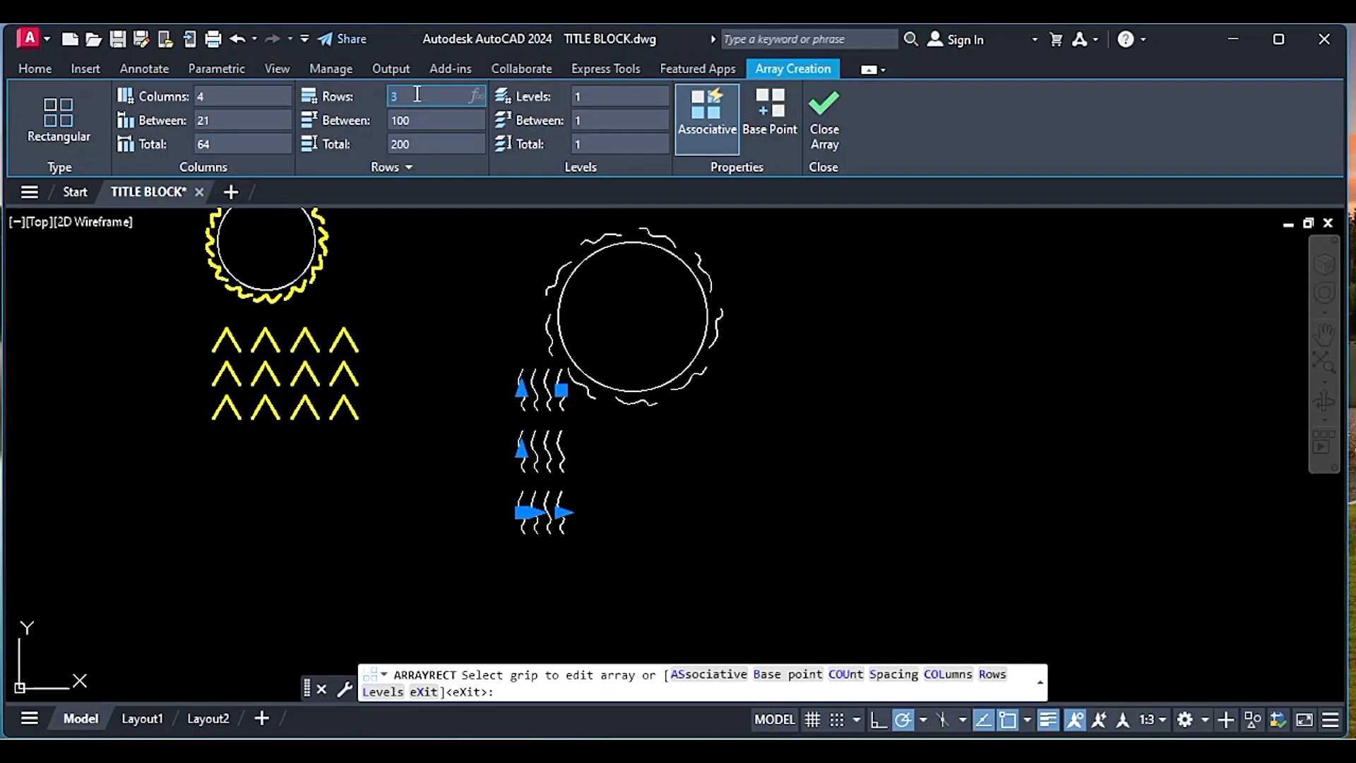
key(Return)
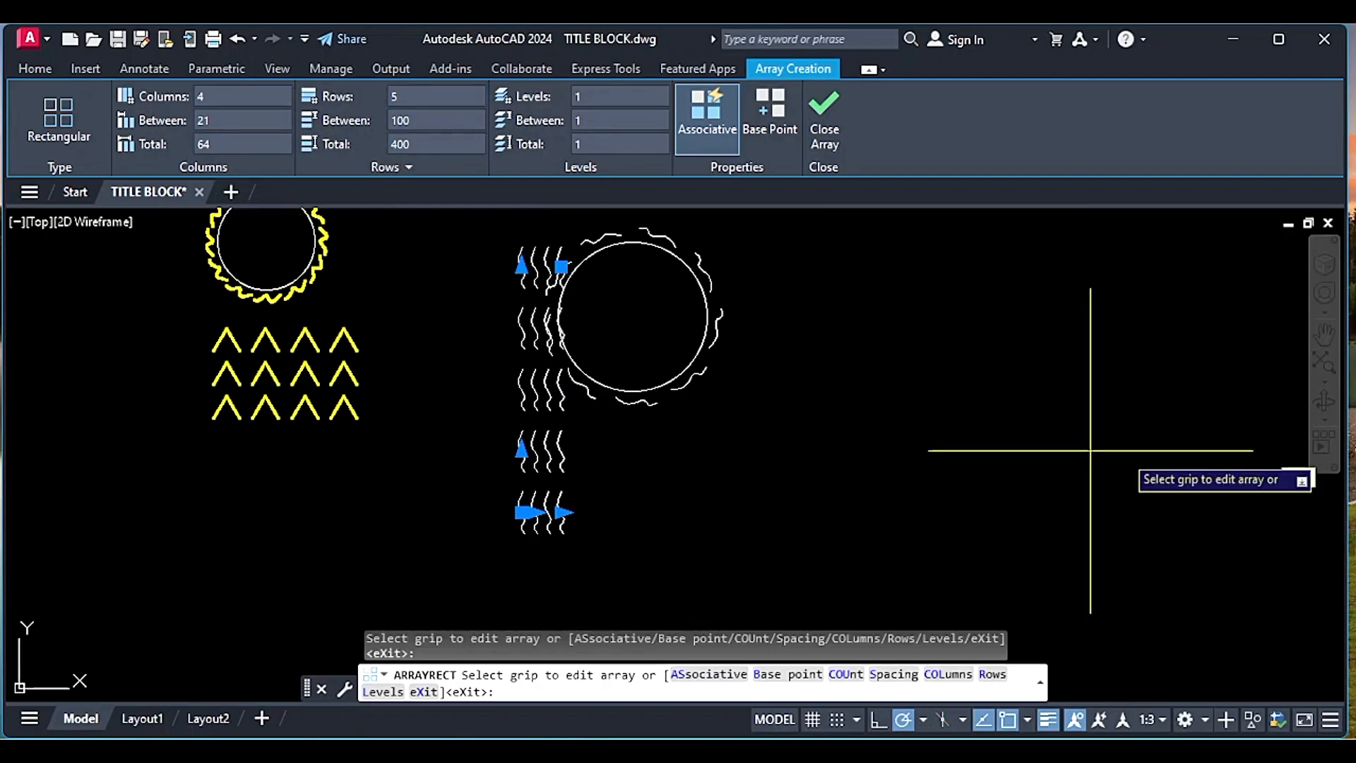
click(245, 101)
text(6)
key(Return)
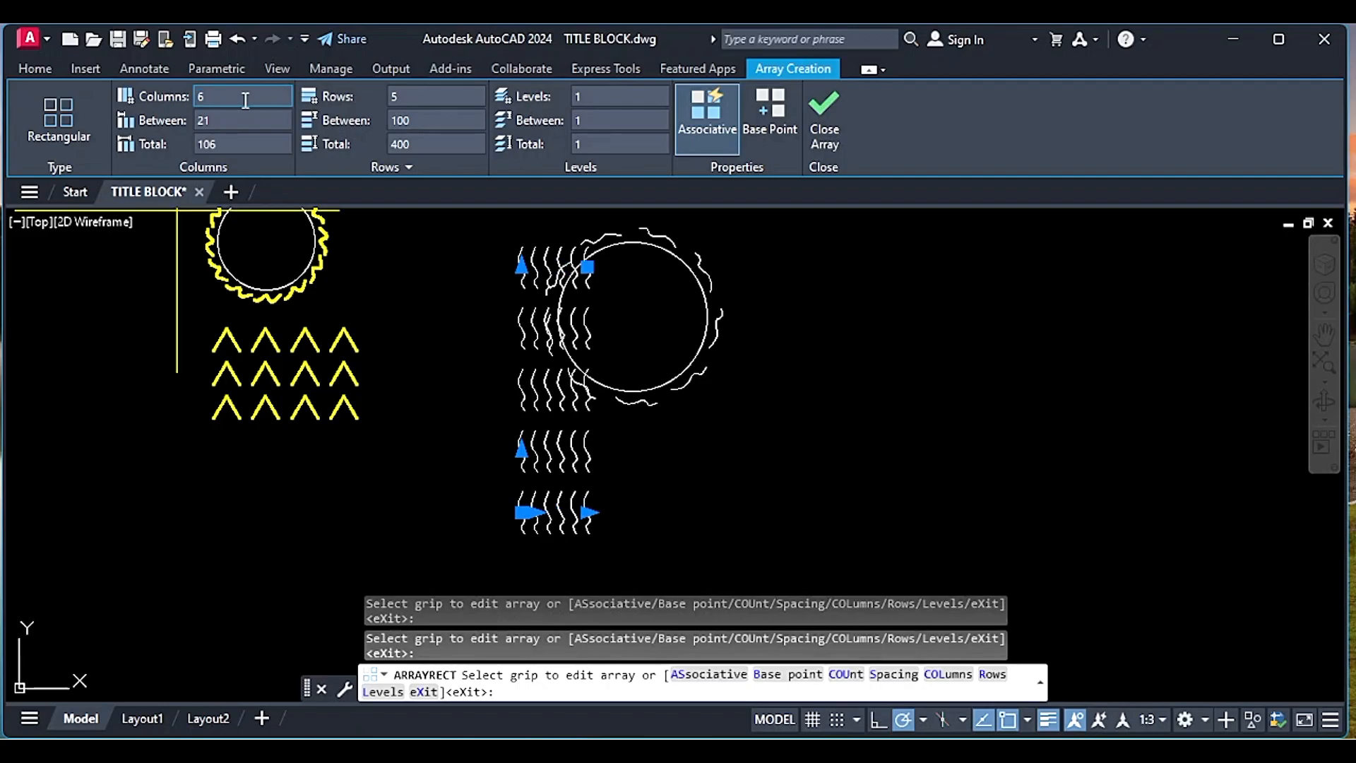
key(Return)
Move the rectangular array of wavy splines clear of the circle to the empty area on its right
click(682, 520)
click(500, 484)
text(m)
key(Return)
click(523, 476)
click(812, 480)
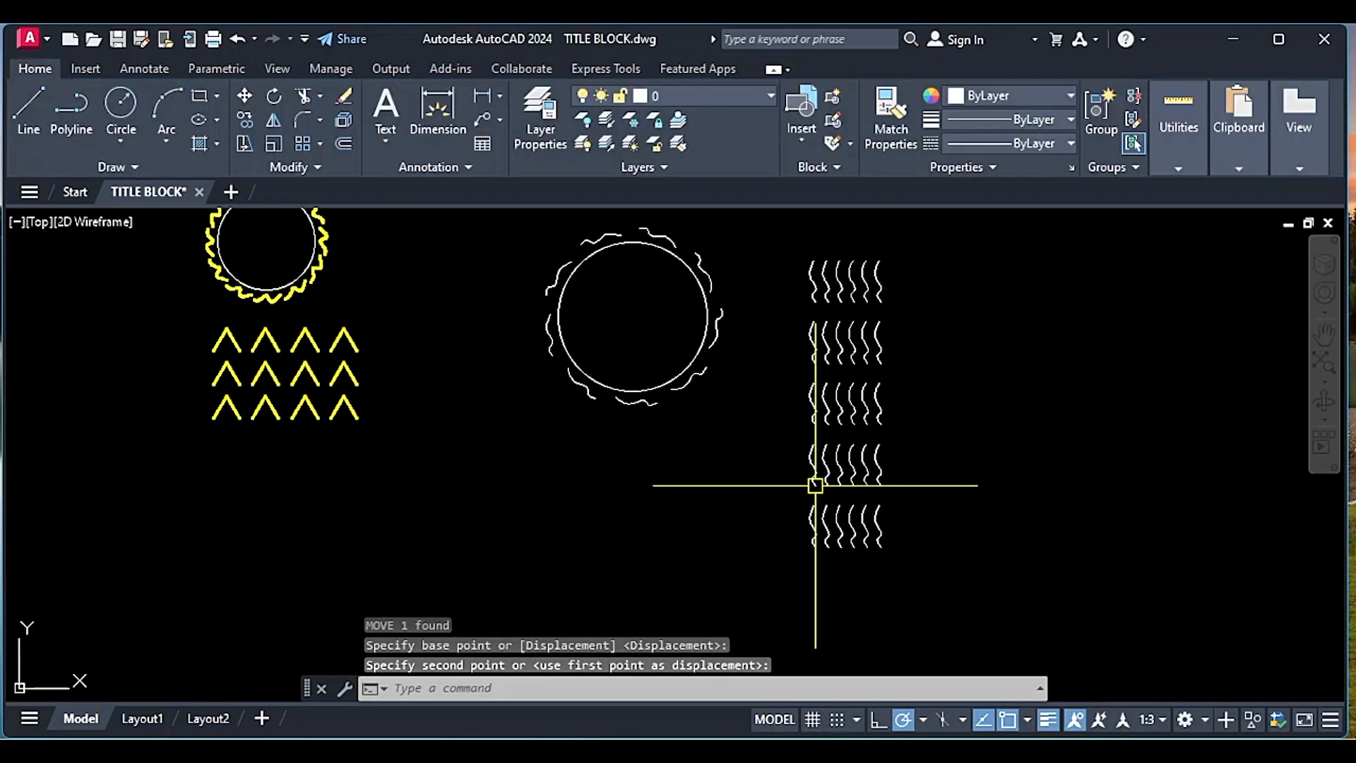
scroll(642, 554, down, 3)
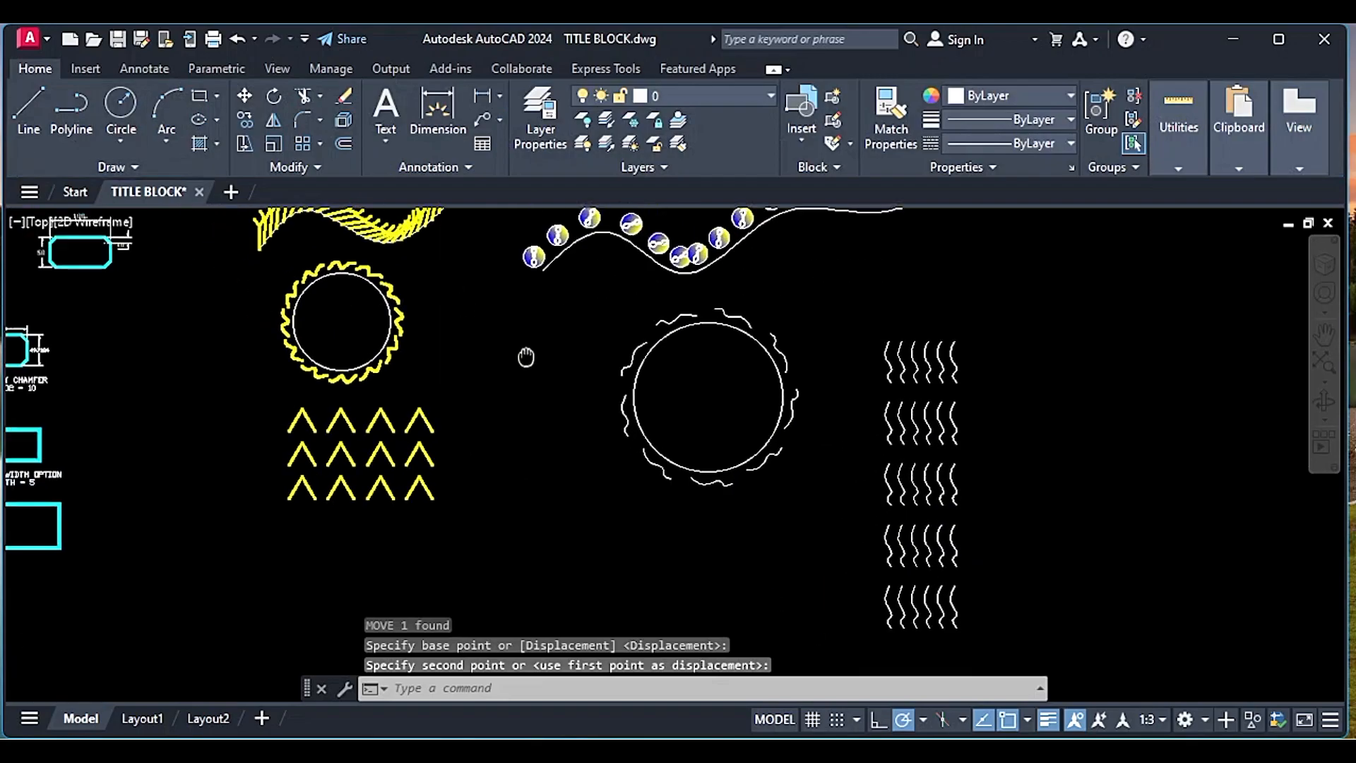